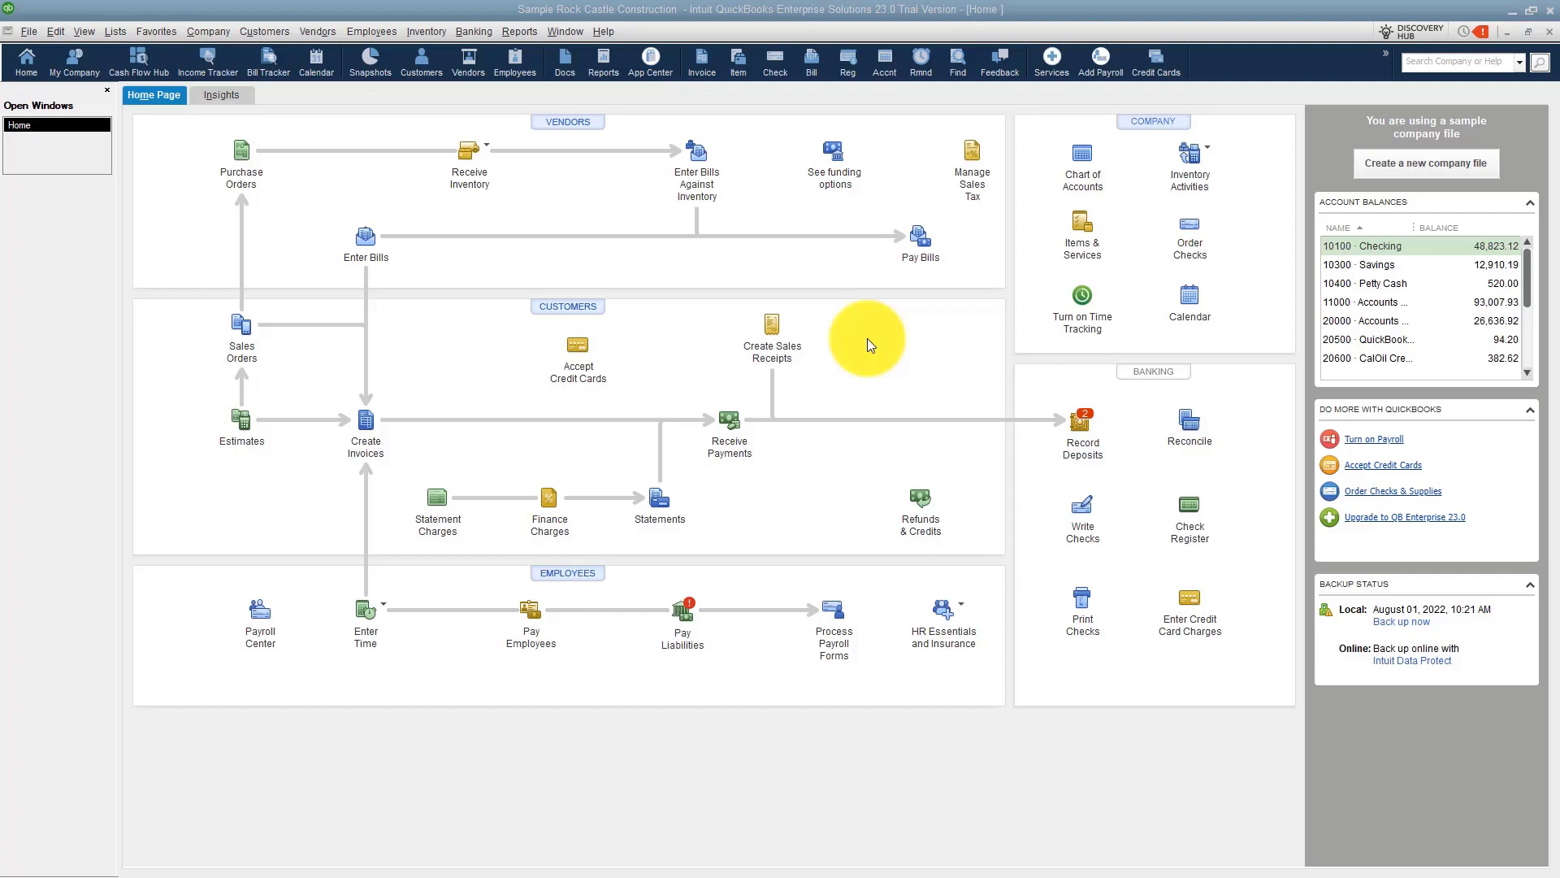
# Open the company Sales Tax preferences and review the most common sales tax item and the taxable and non-taxable item codes.
pyautogui.click(55, 31)
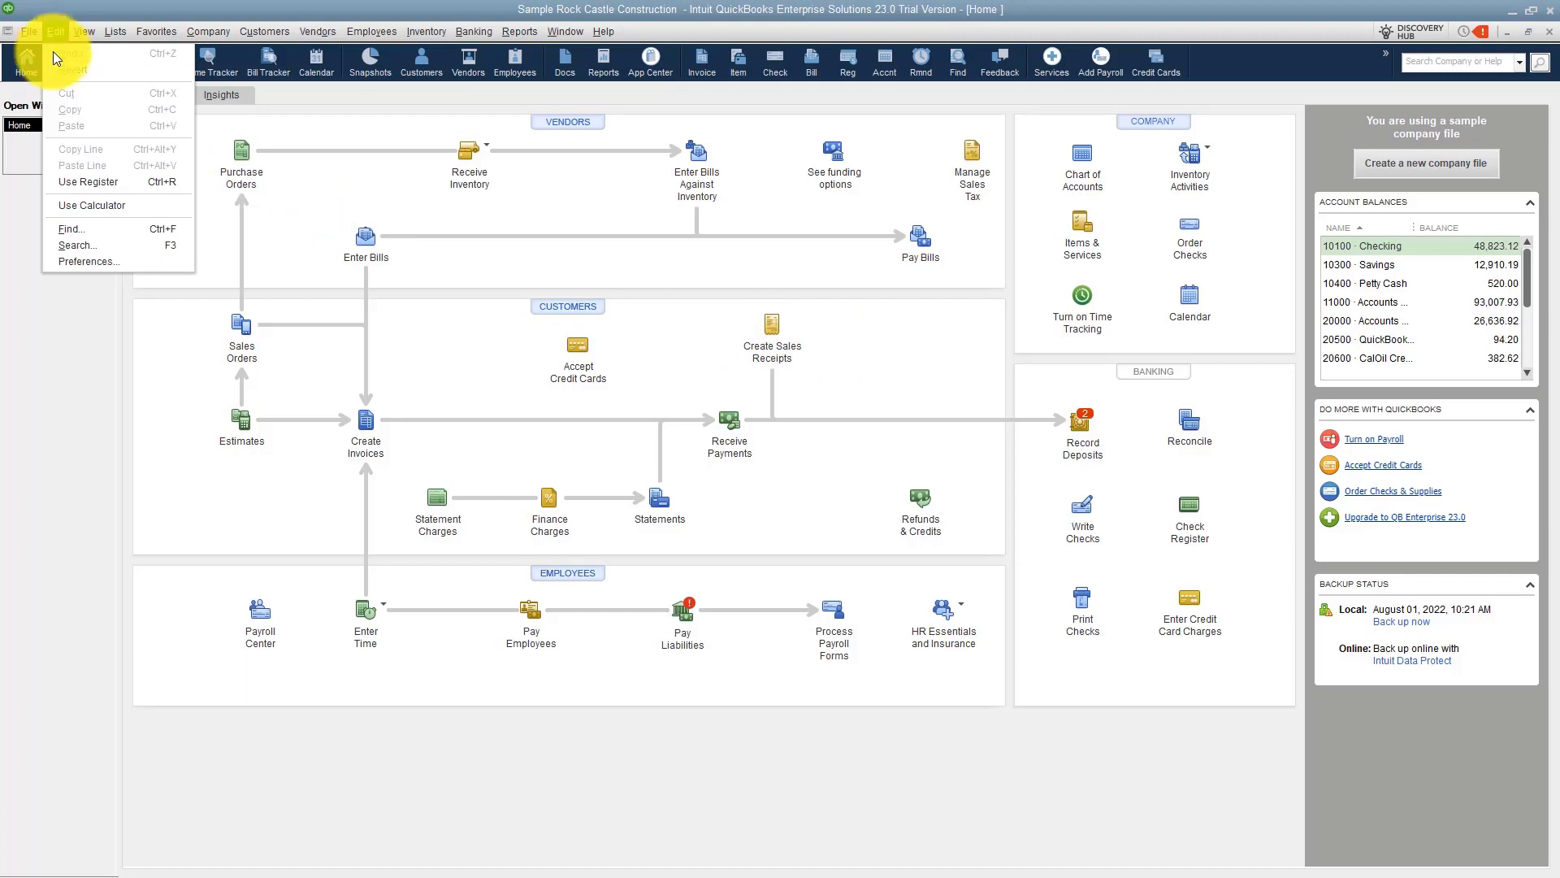
pyautogui.click(85, 260)
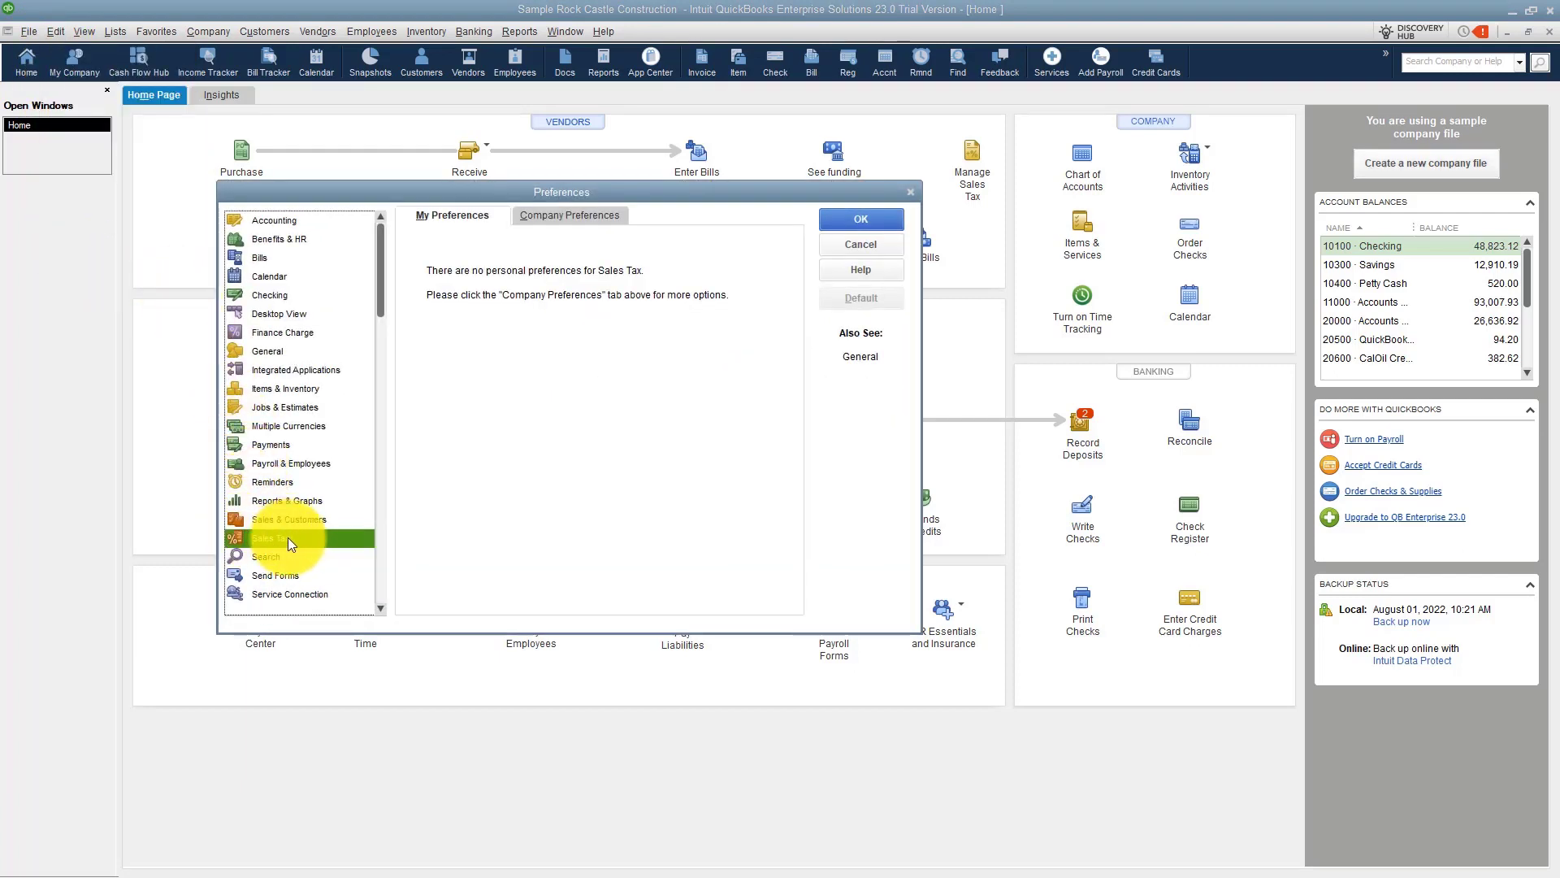
pyautogui.click(563, 217)
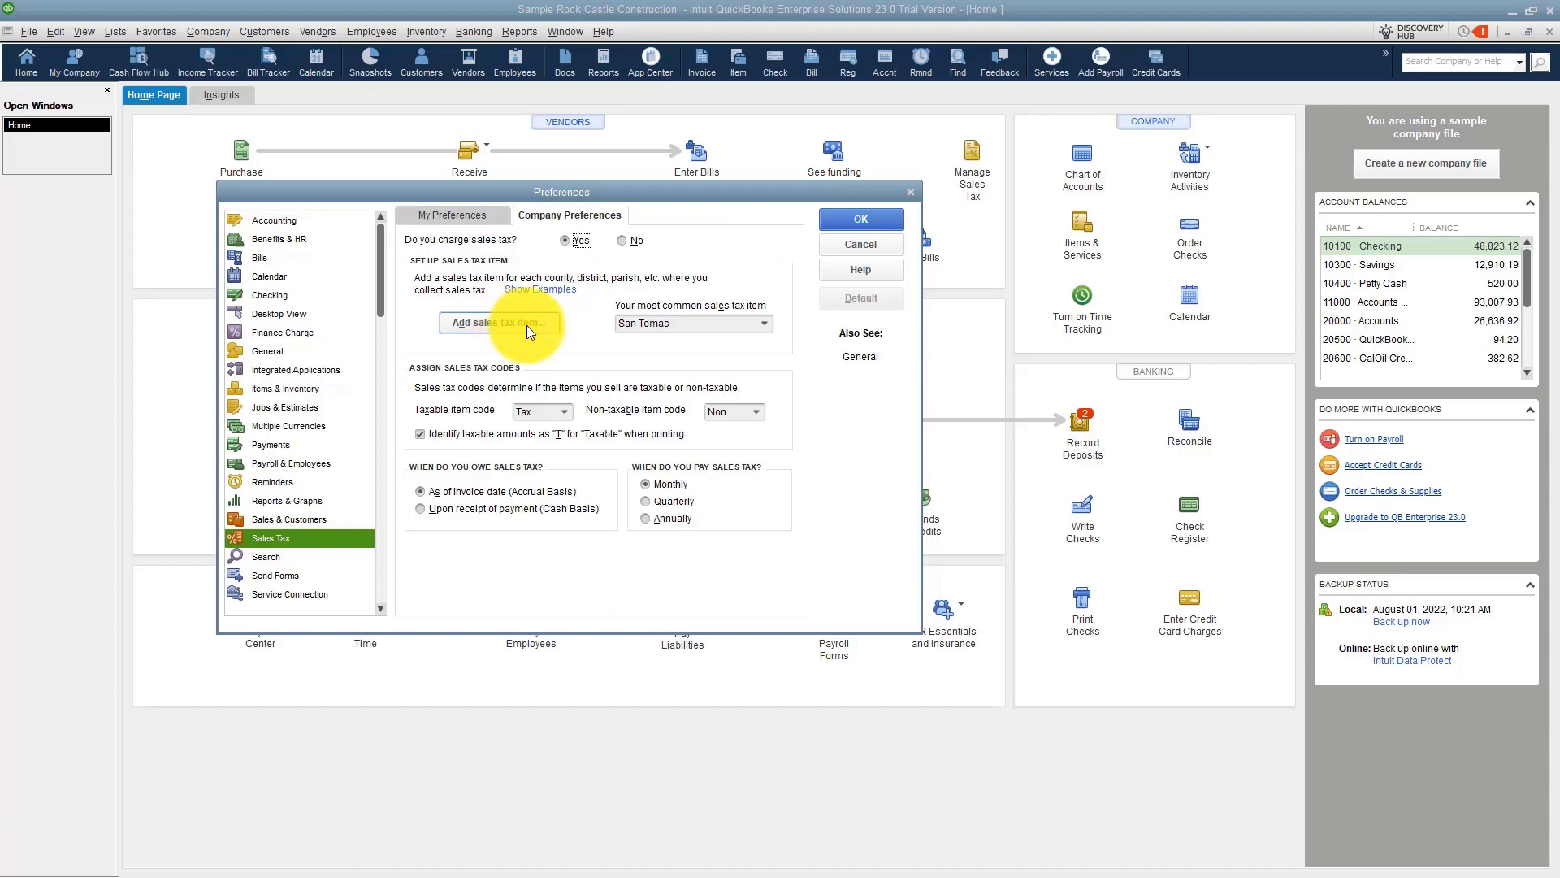
pyautogui.click(763, 324)
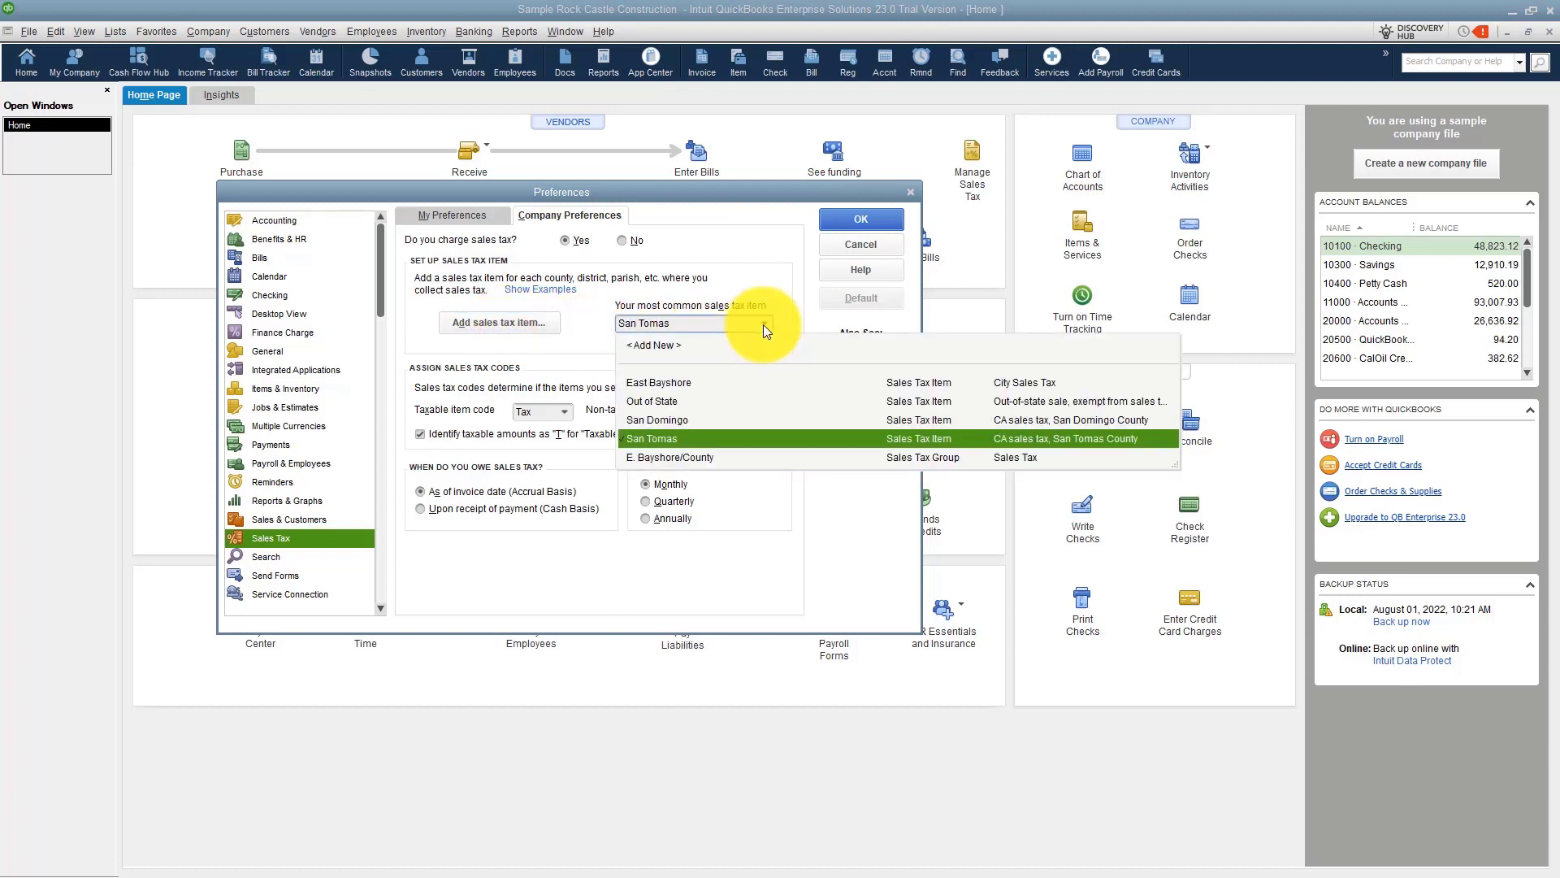
pyautogui.click(660, 440)
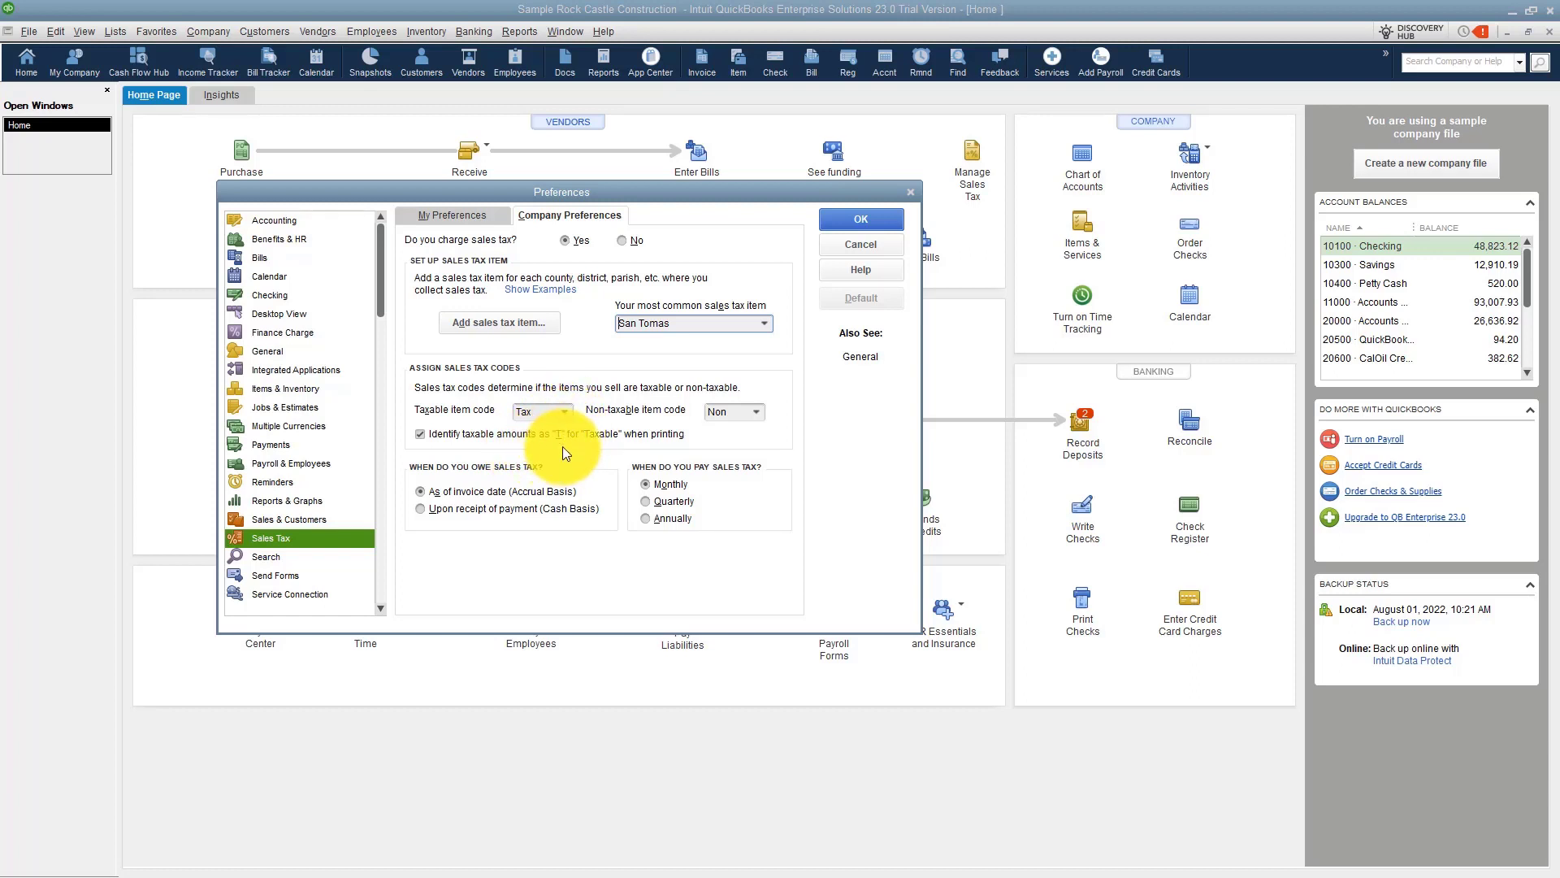
pyautogui.click(760, 412)
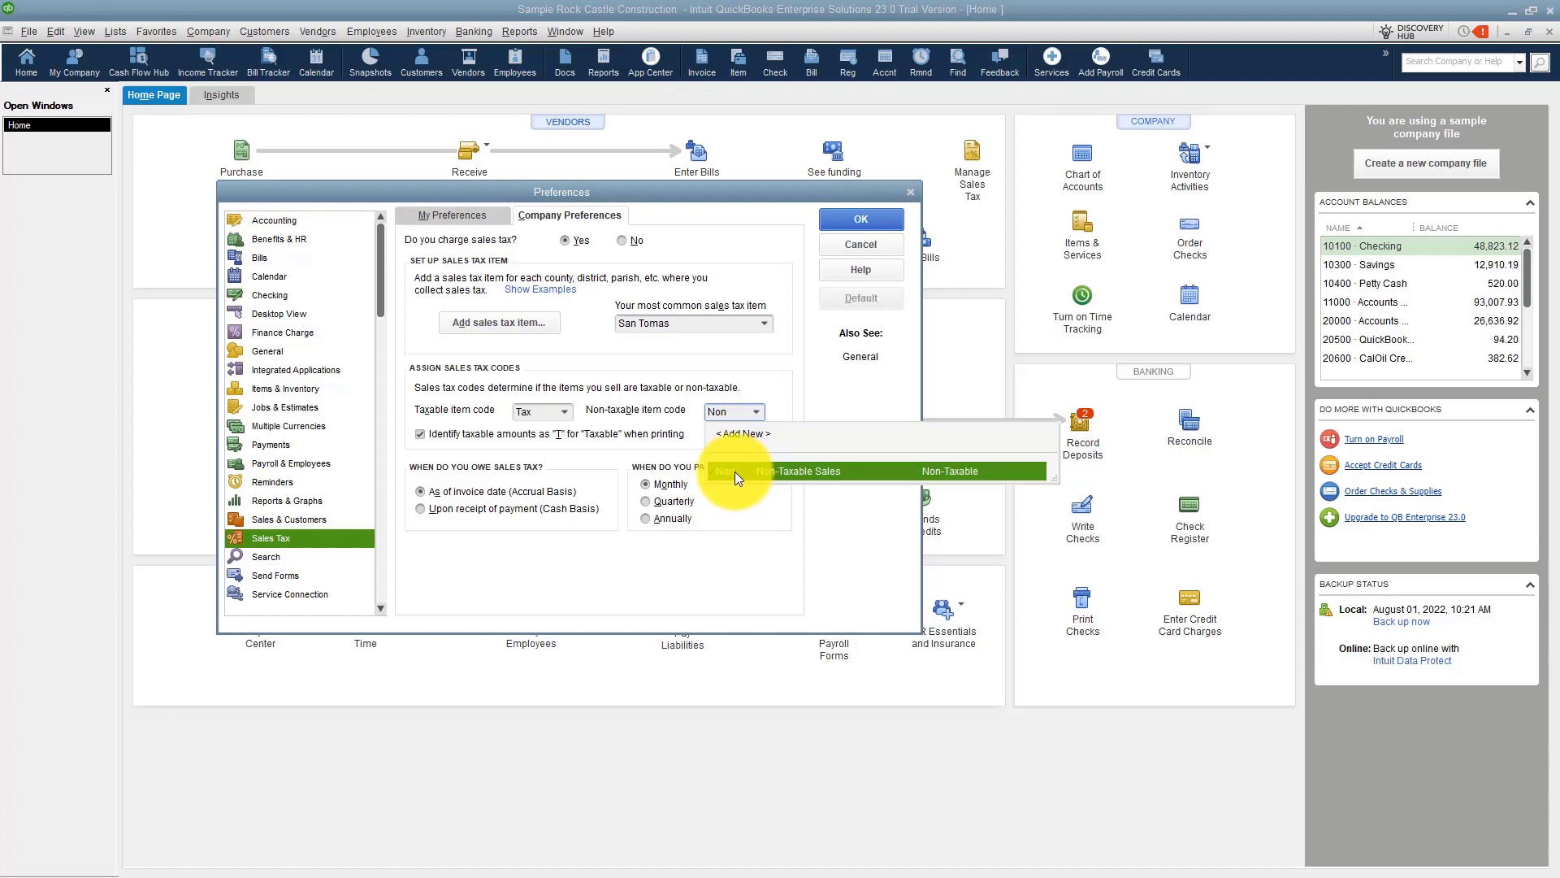
pyautogui.click(564, 412)
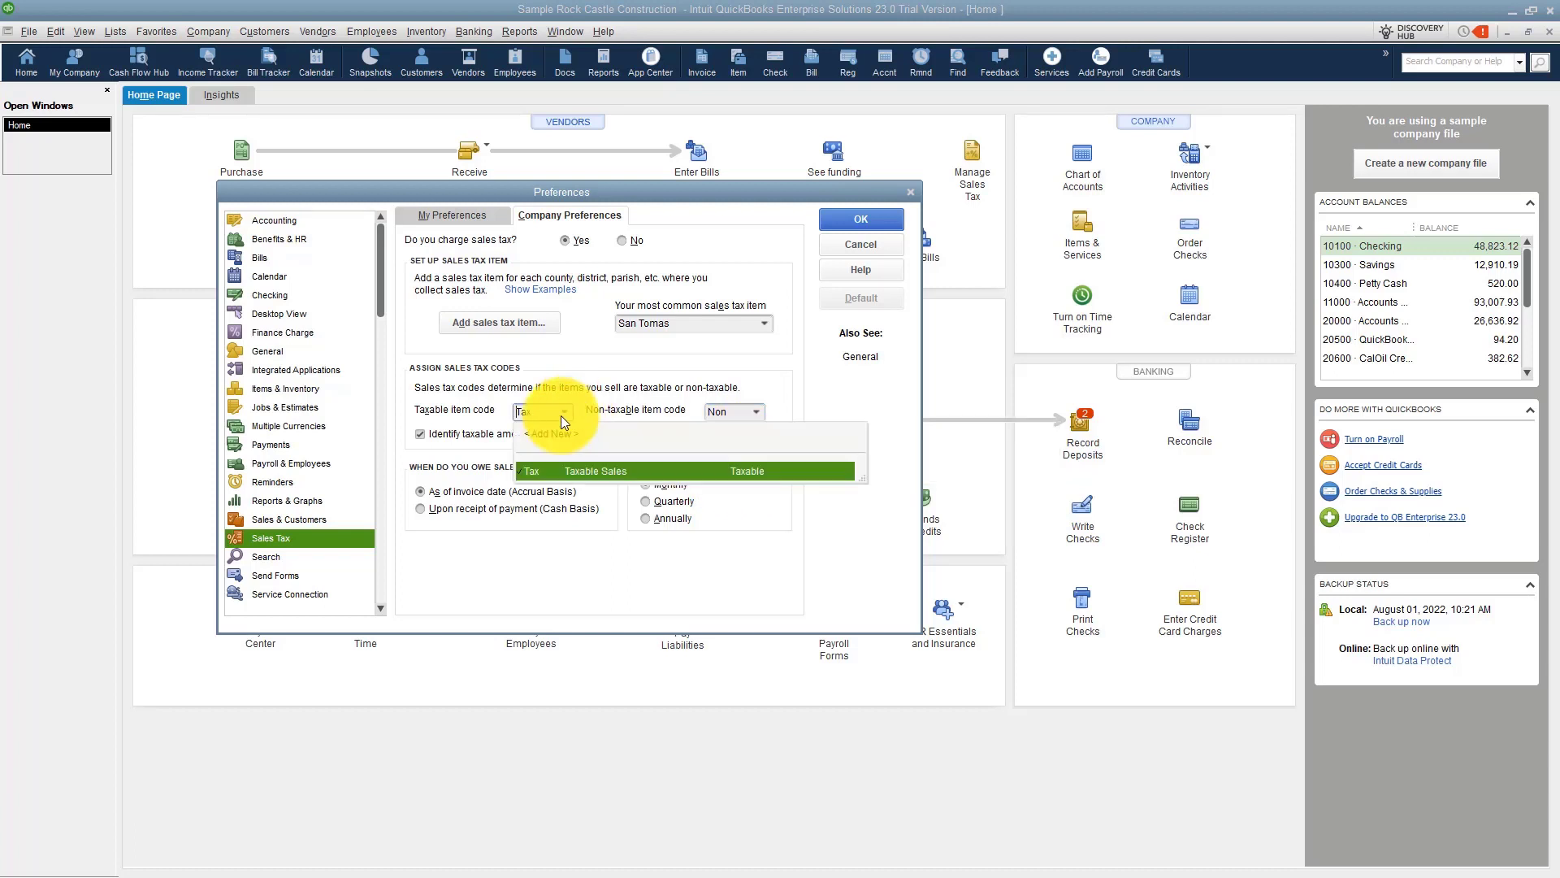
pyautogui.click(608, 408)
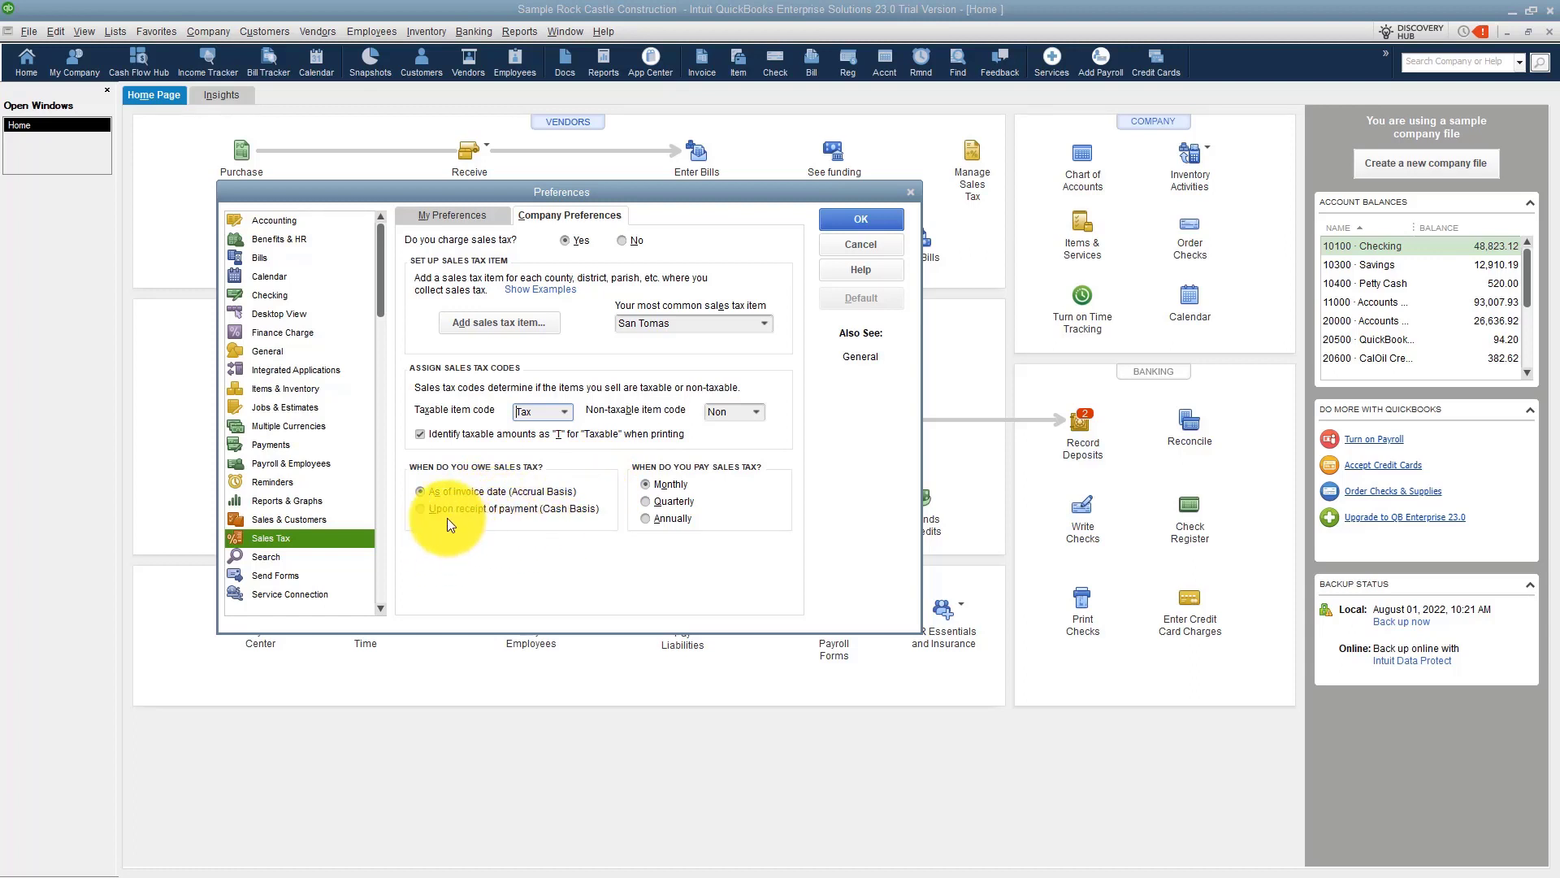
# Set sales tax to be owed upon receipt of payment (Cash Basis) and save the preferences.
pyautogui.click(422, 509)
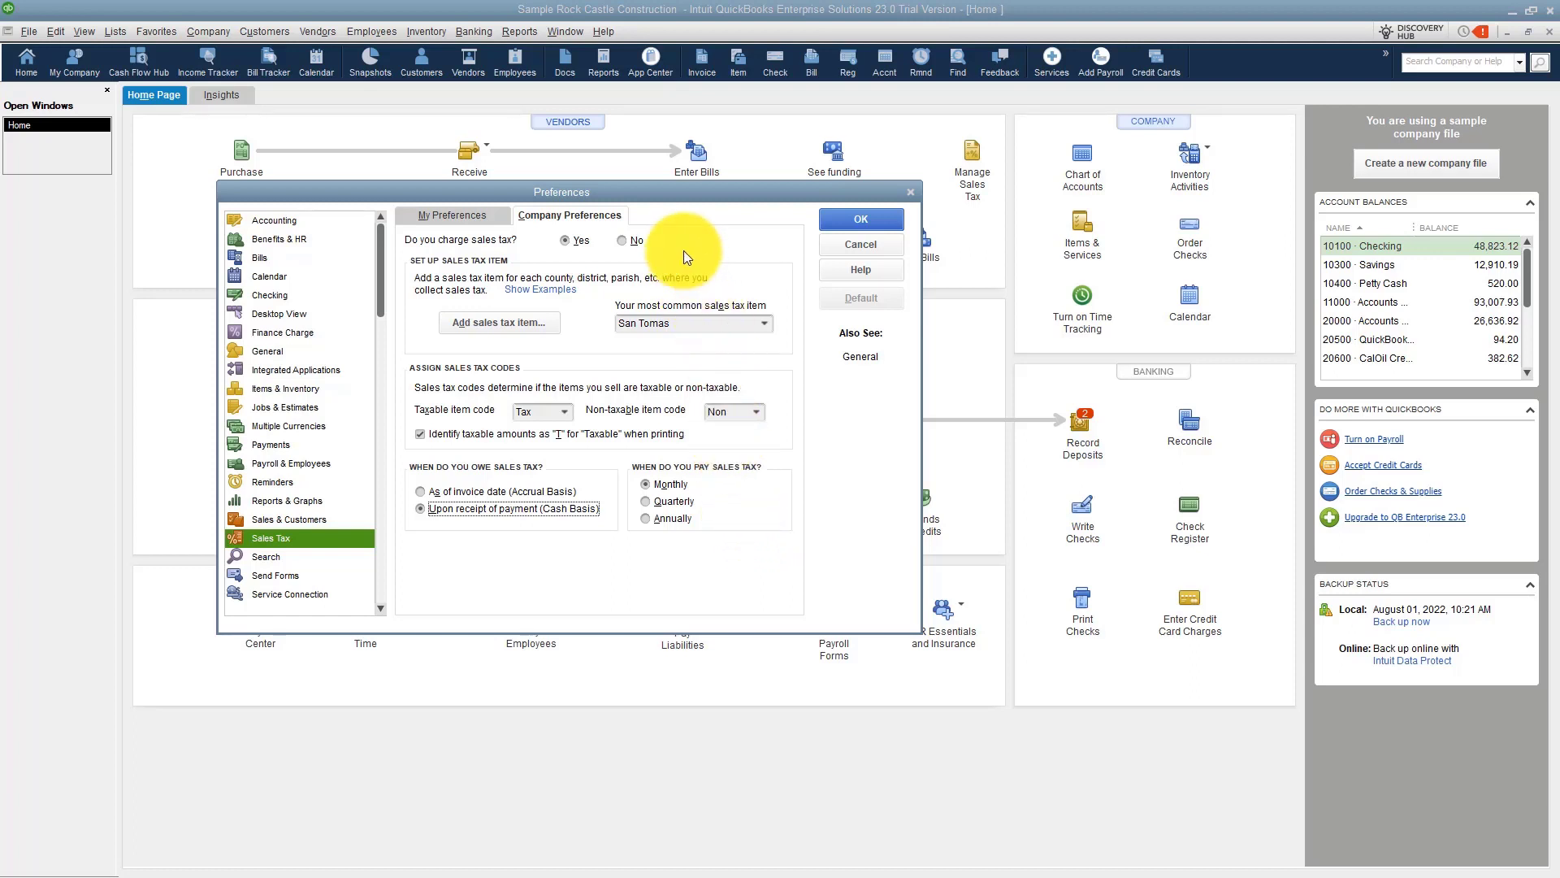
pyautogui.click(856, 222)
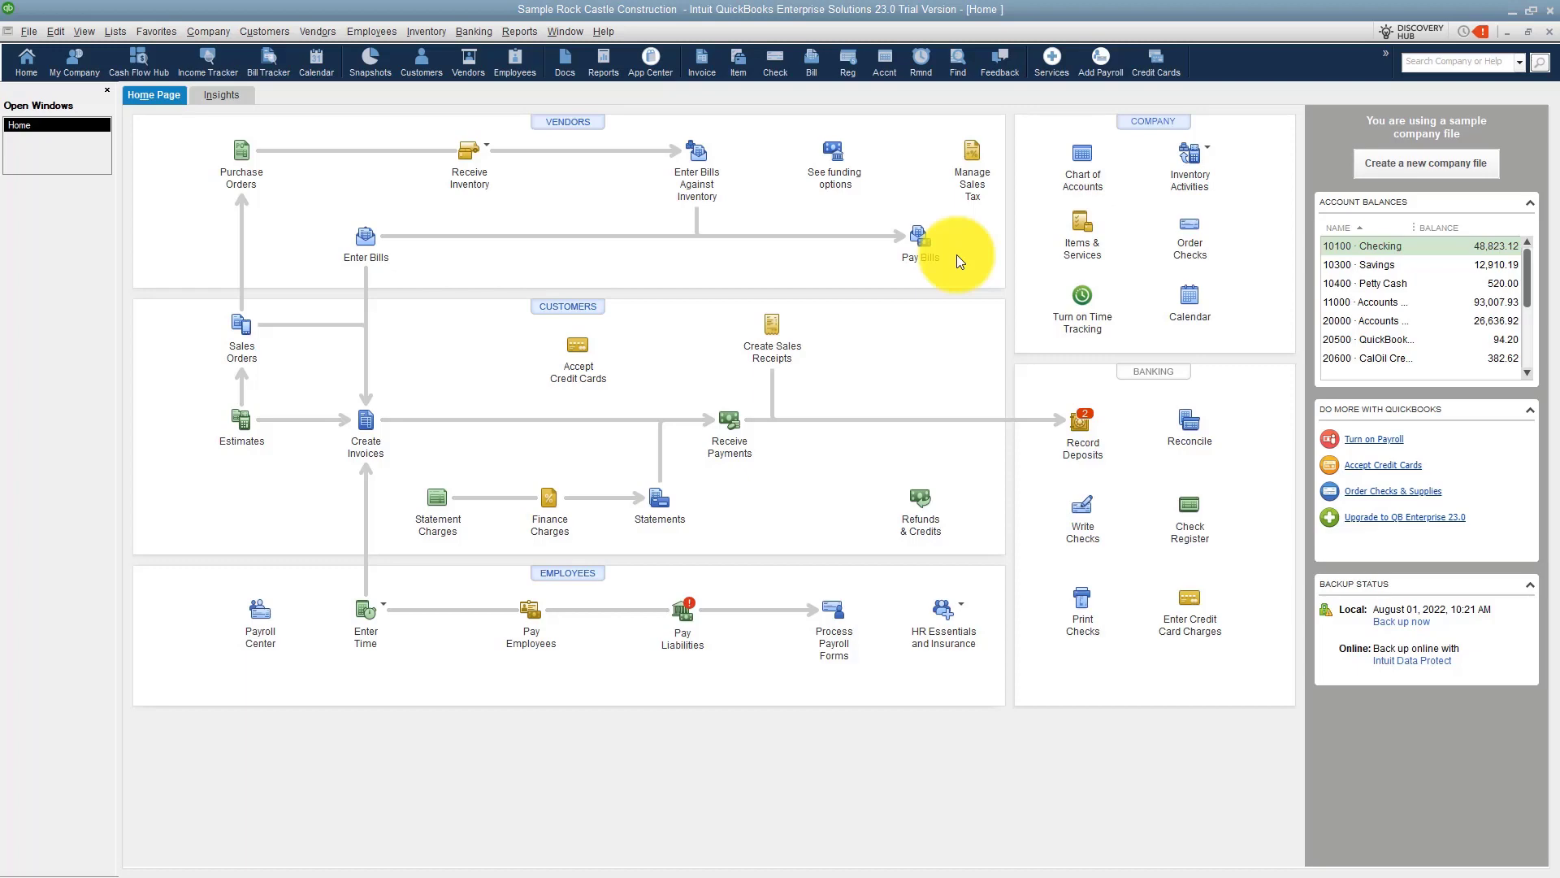
# Open the Item List and examine the existing sales tax items at the bottom of the list.
pyautogui.click(1087, 232)
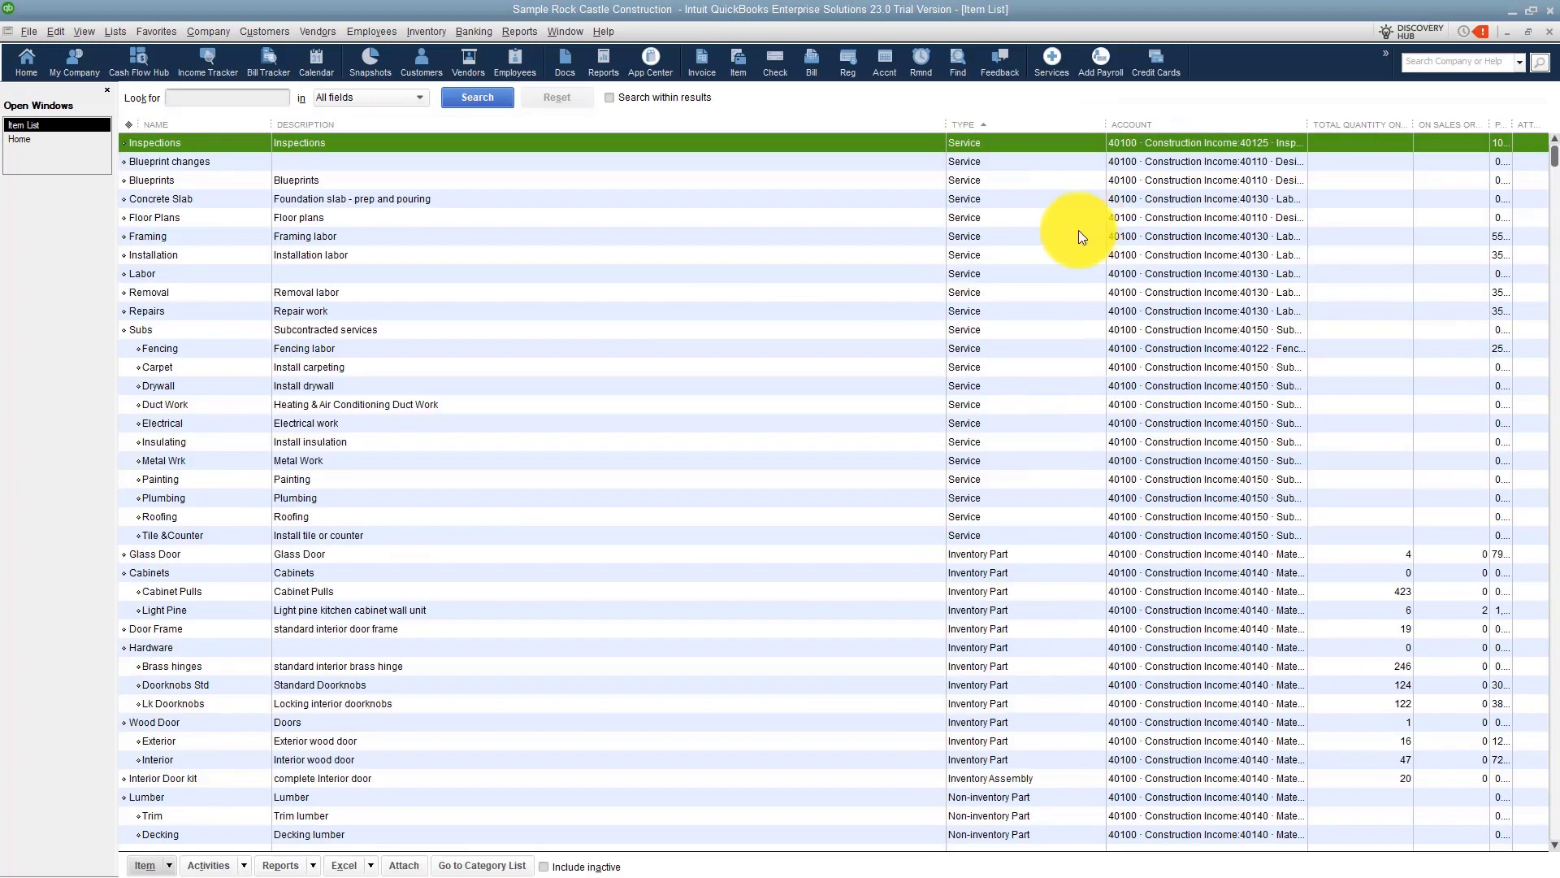
pyautogui.scroll(-12, 815, 566)
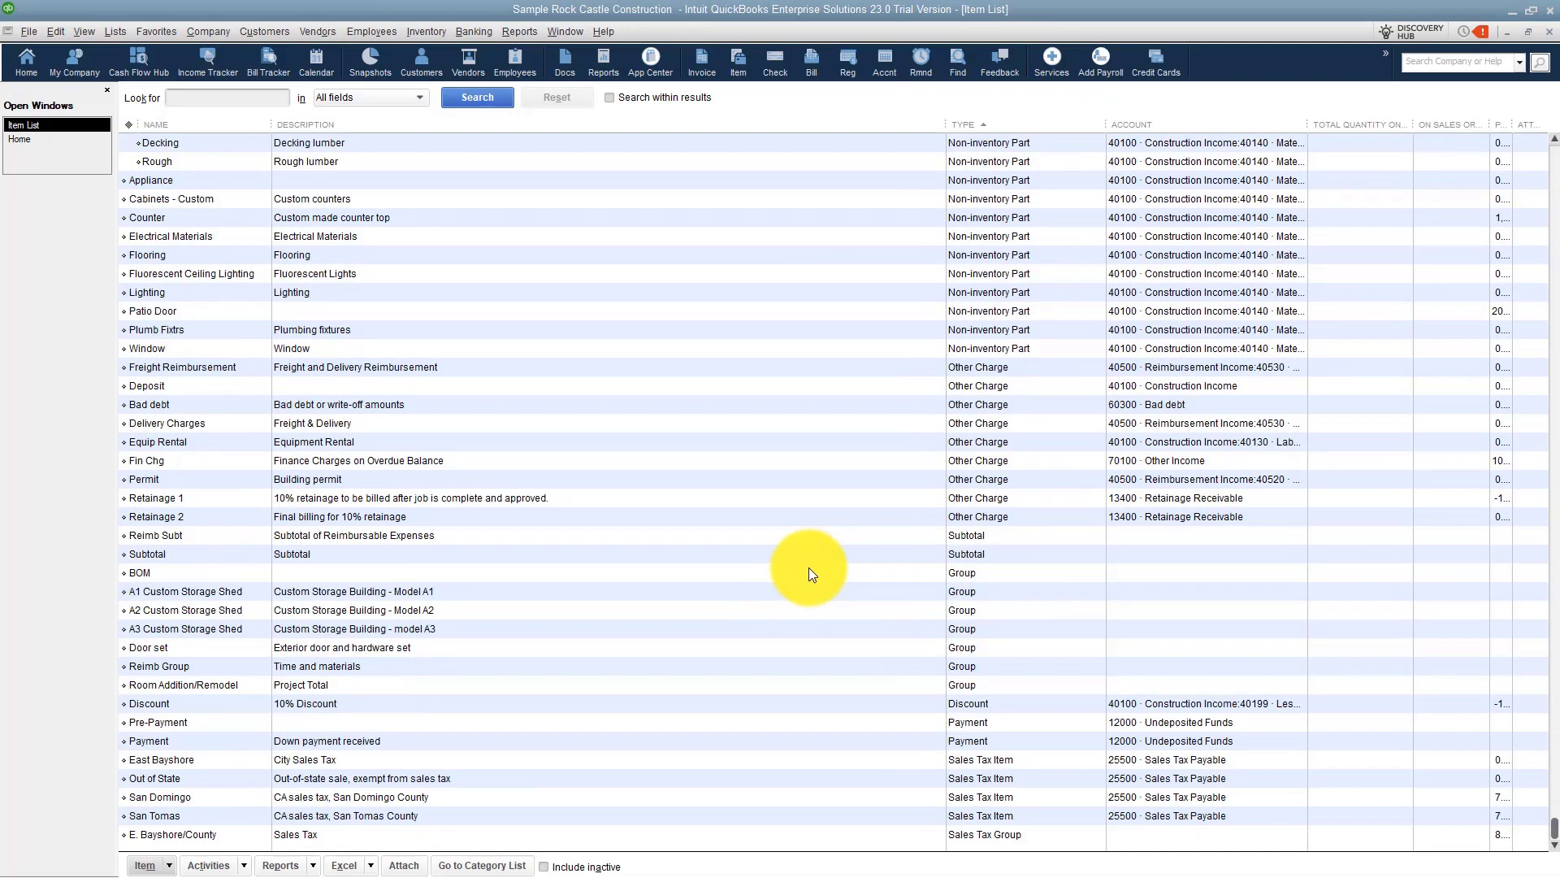
pyautogui.click(991, 759)
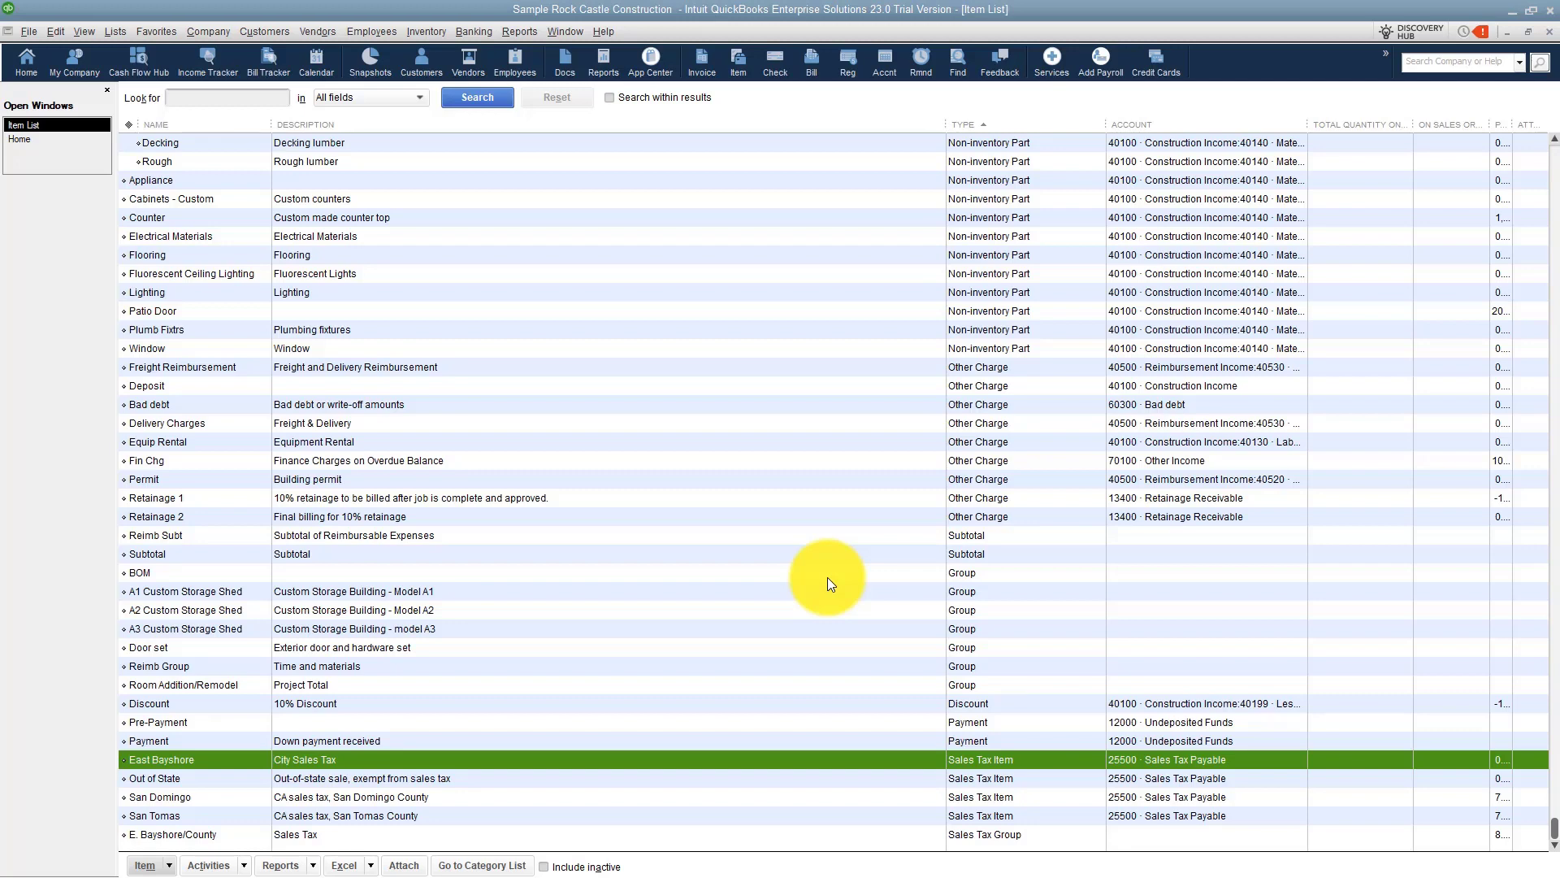
pyautogui.click(28, 139)
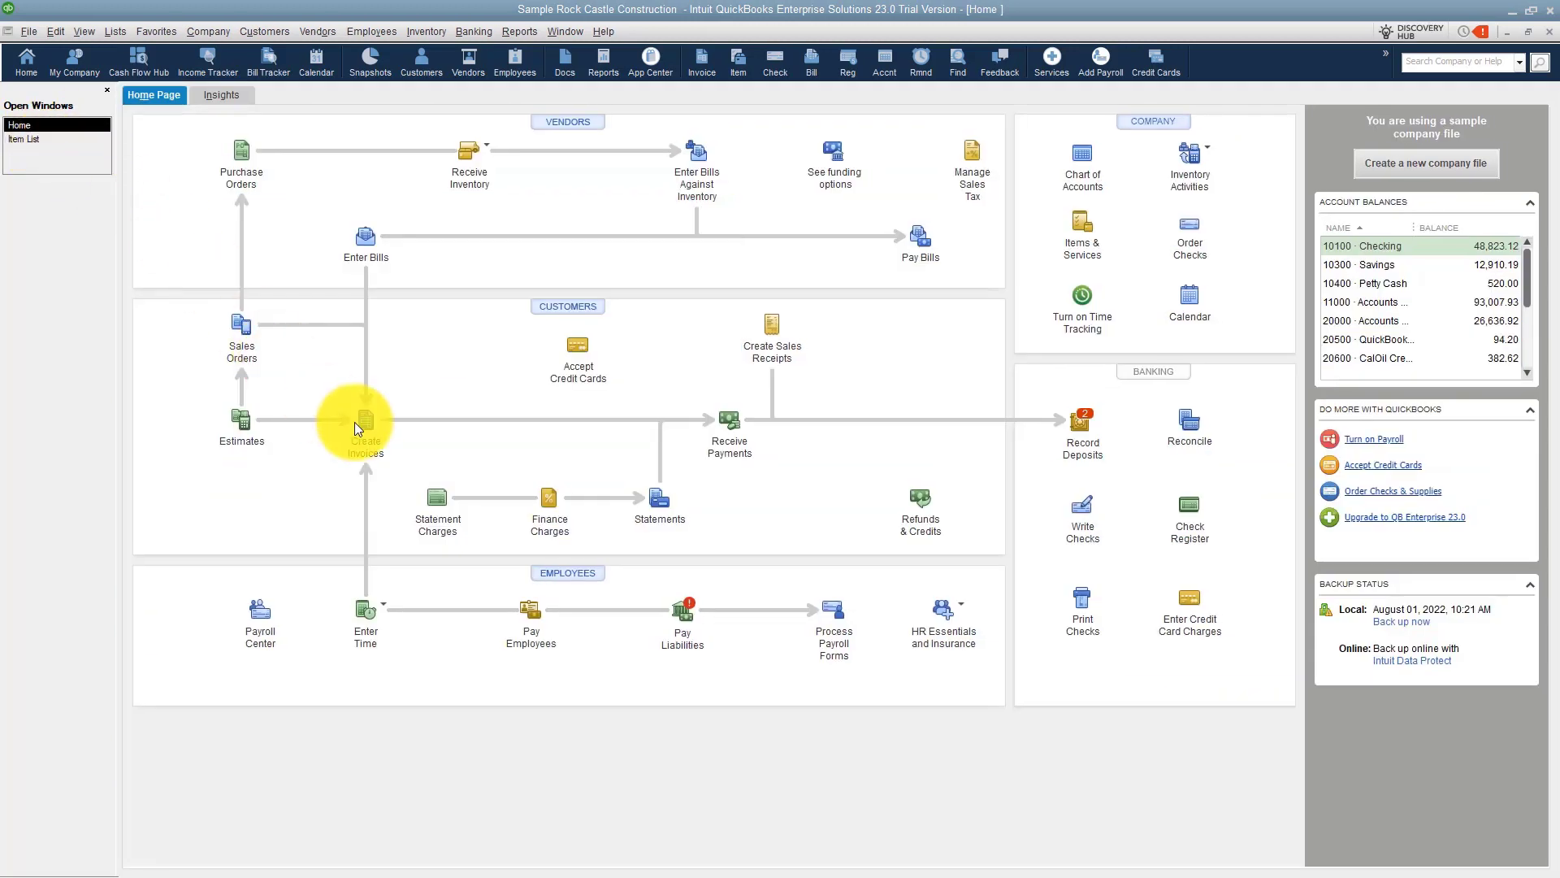
# Open a new invoice to review the available sales tax choices, then return to the Item List.
pyautogui.click(369, 438)
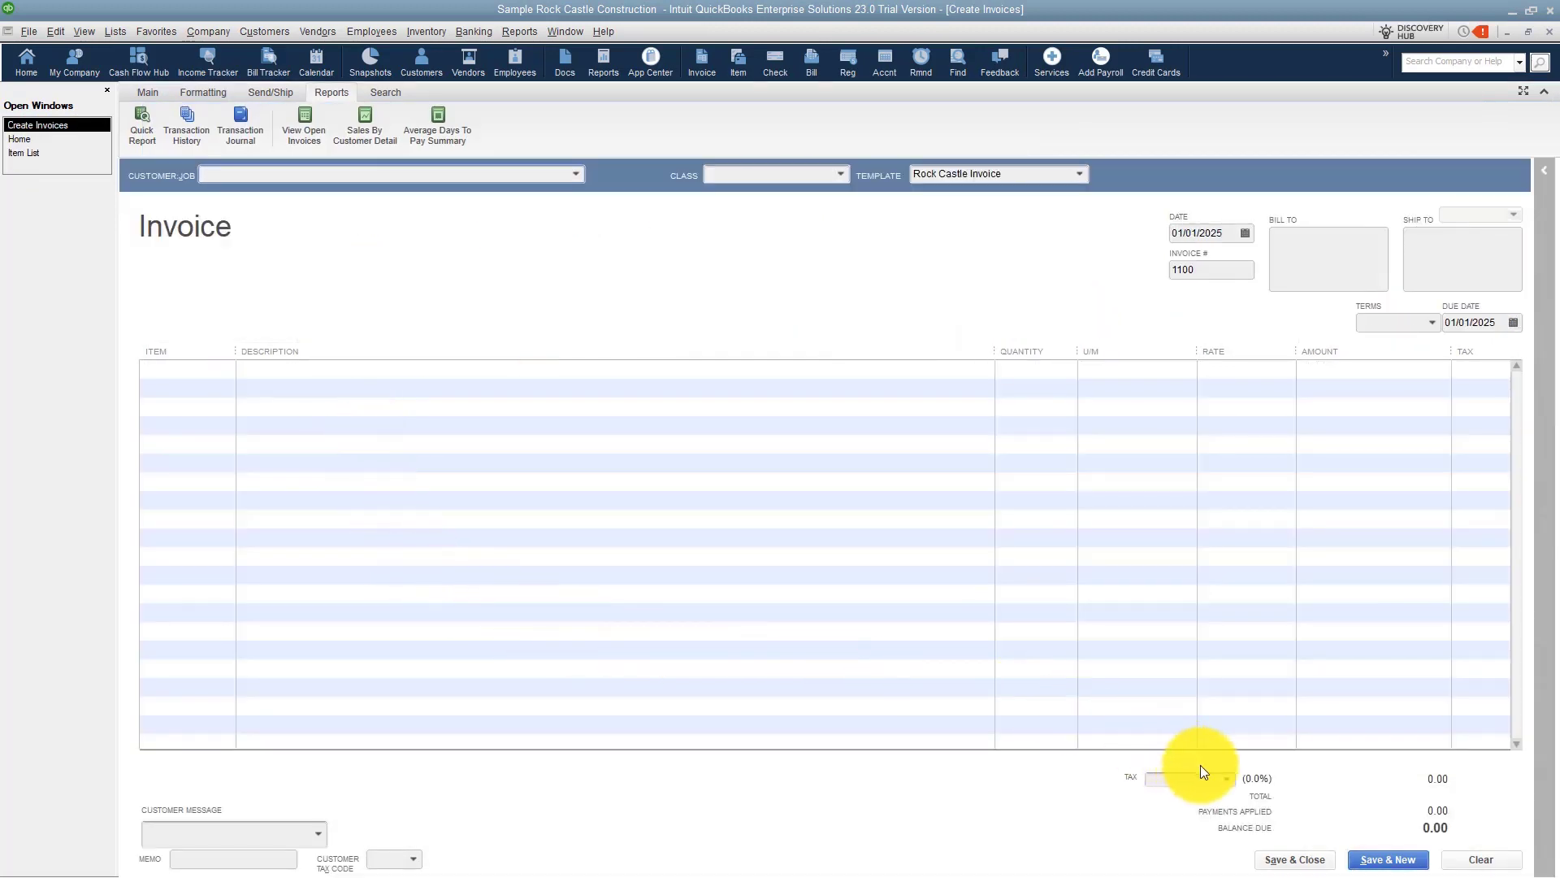
pyautogui.click(1225, 780)
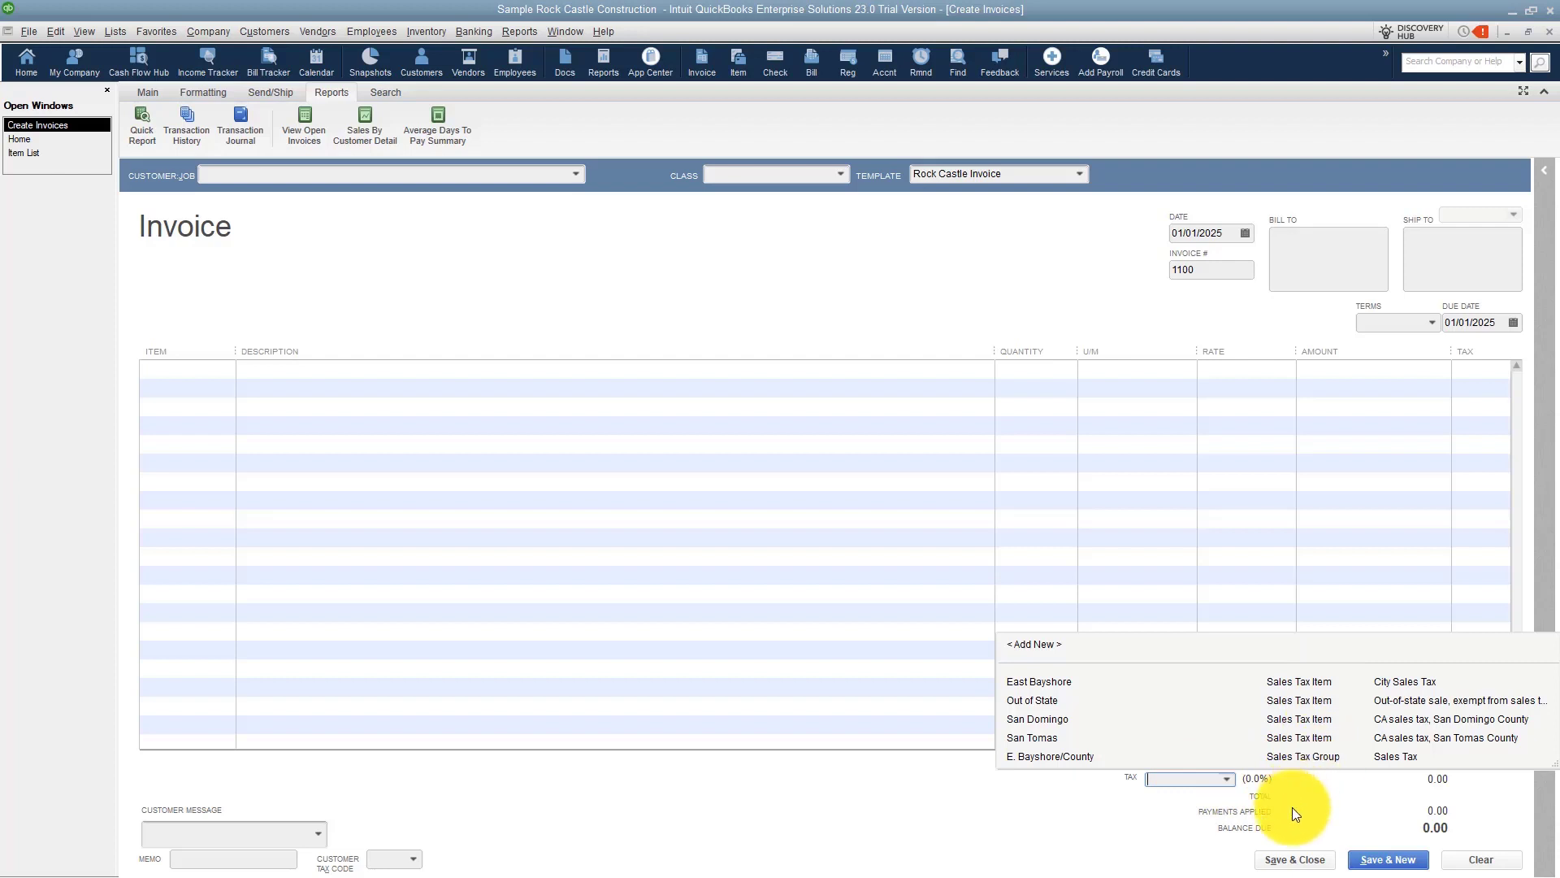
pyautogui.click(397, 245)
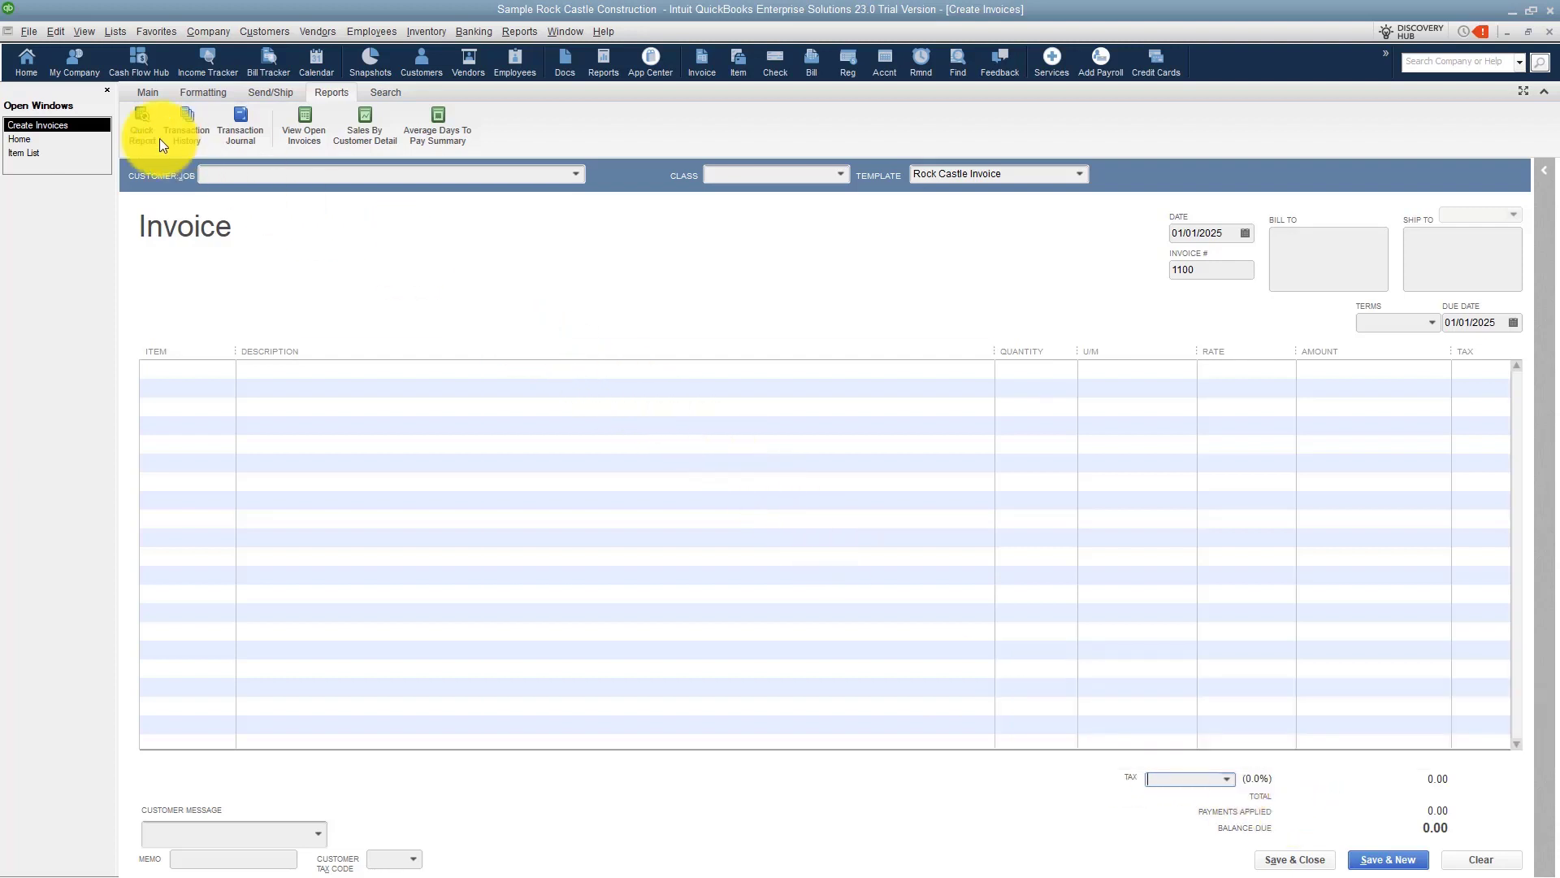
pyautogui.click(23, 153)
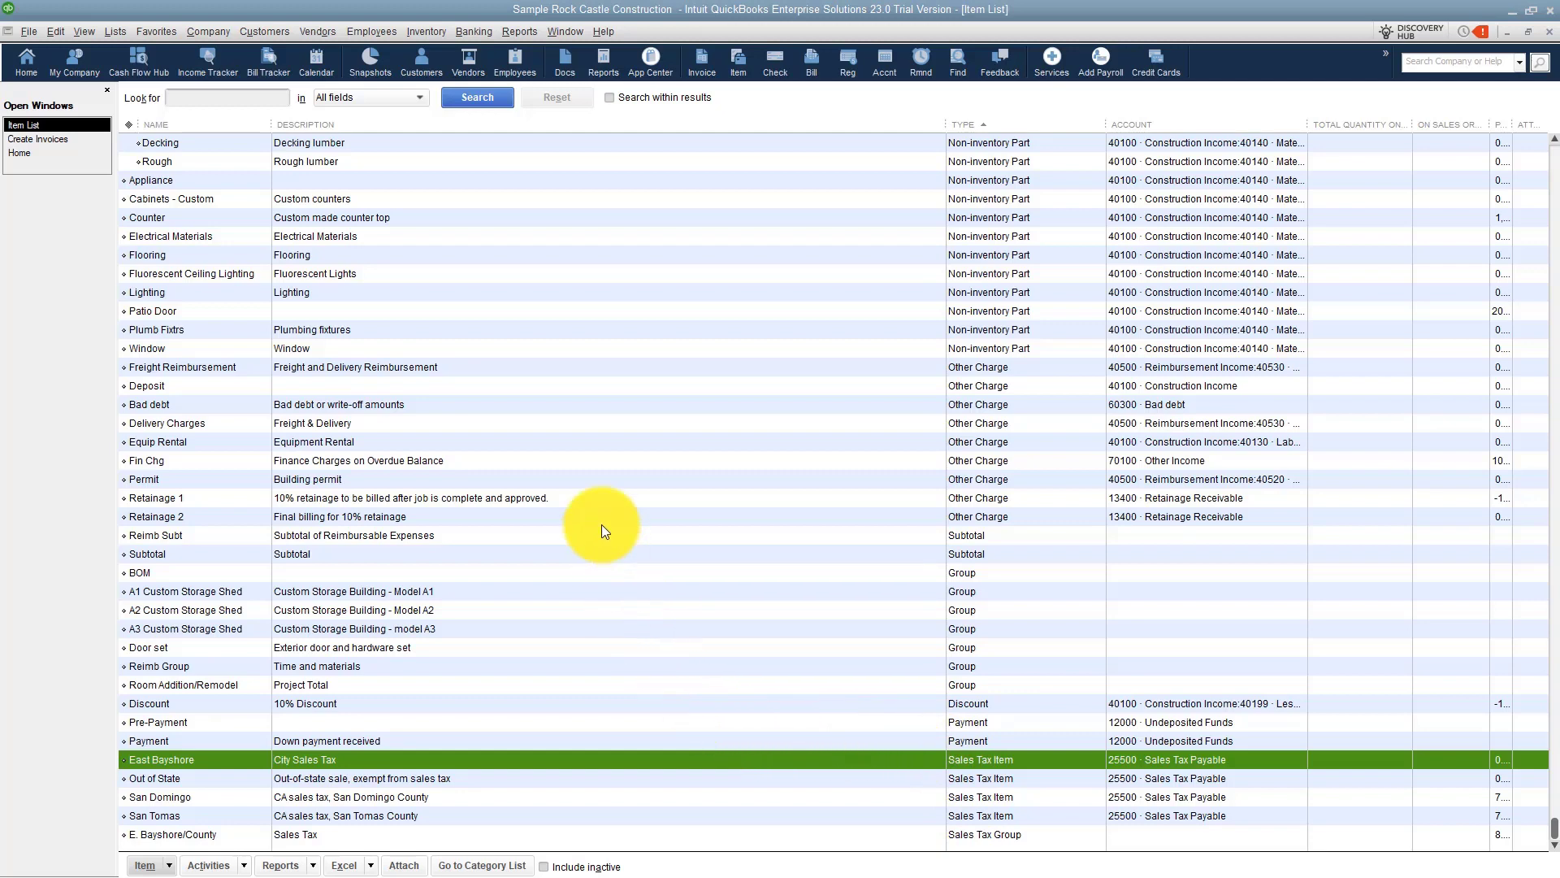
# Create a new Sales Tax Item named State Sales Tax.
pyautogui.rightClick(658, 447)
pyautogui.click(710, 494)
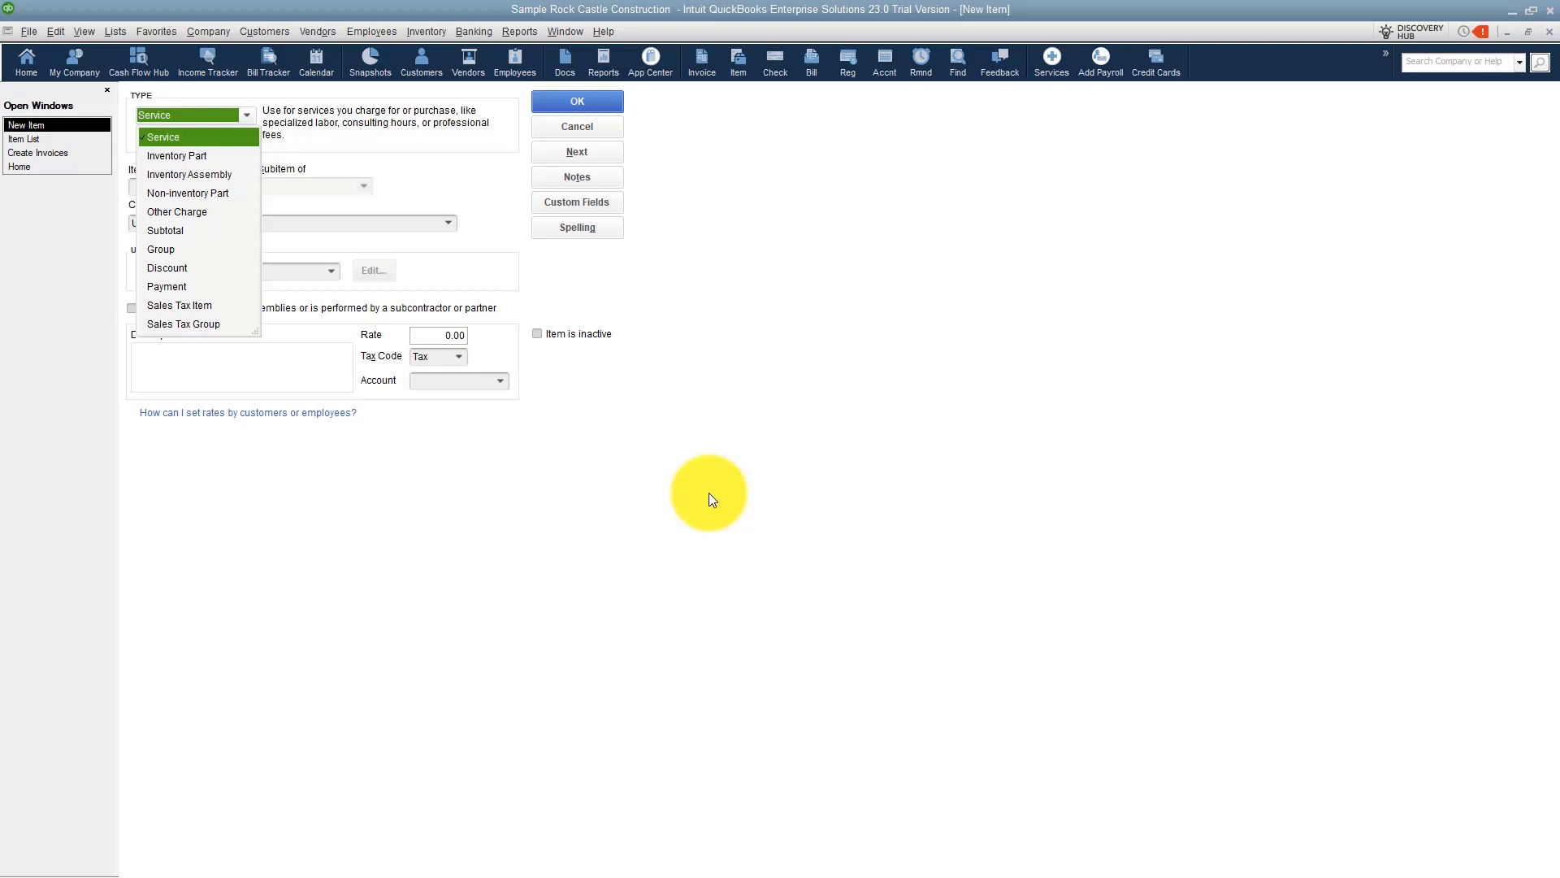
pyautogui.click(203, 305)
pyautogui.click(204, 184)
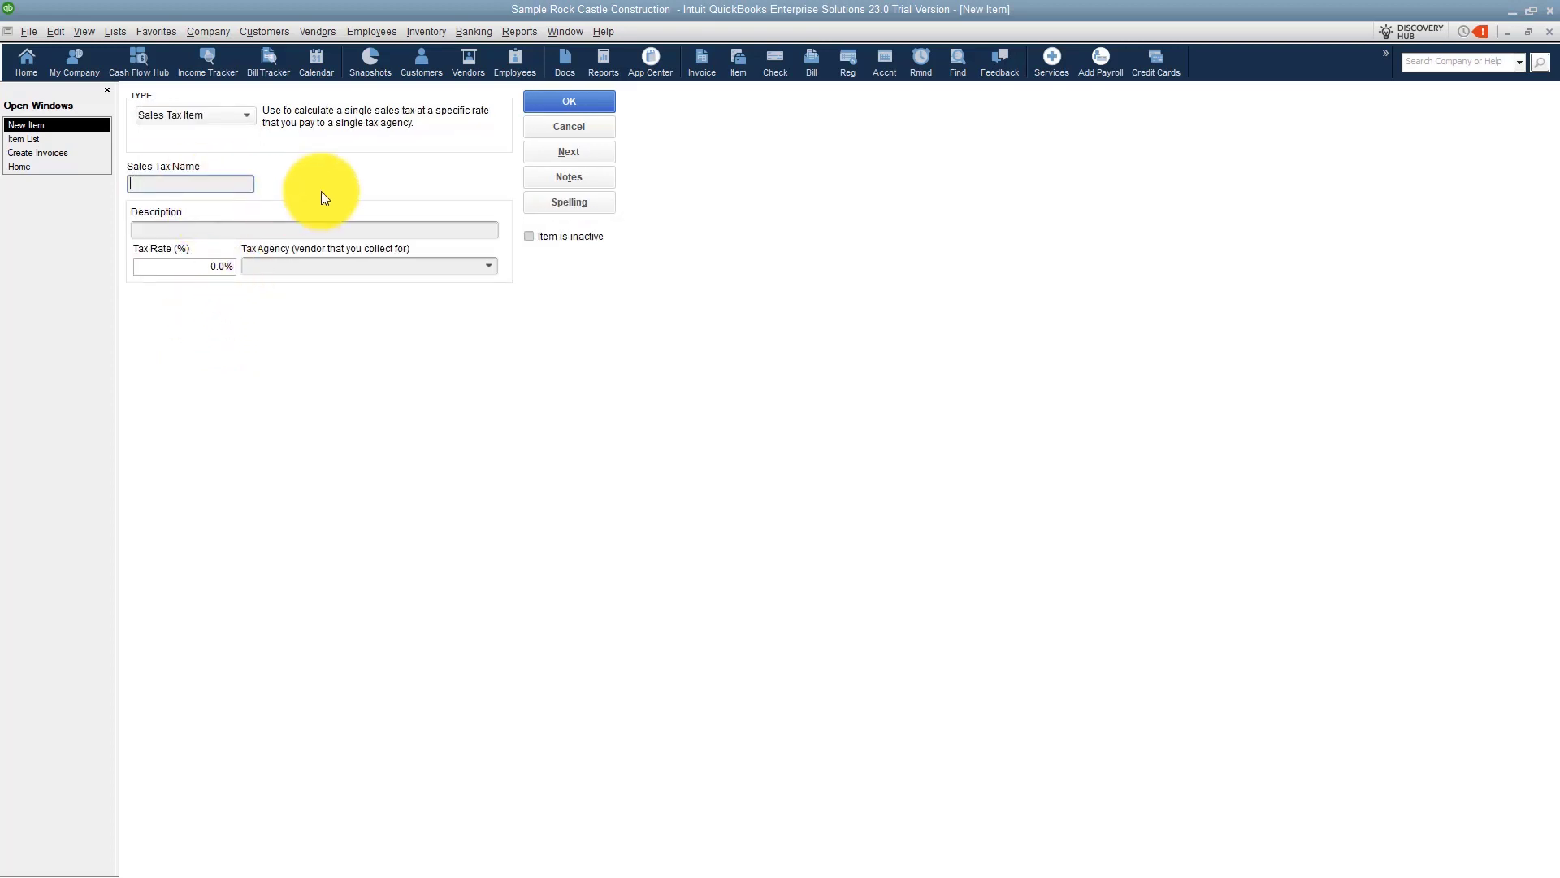
pyautogui.write('State Sales Tax')
# Set the State Sales Tax item's tax rate to 7%.
pyautogui.click(288, 229)
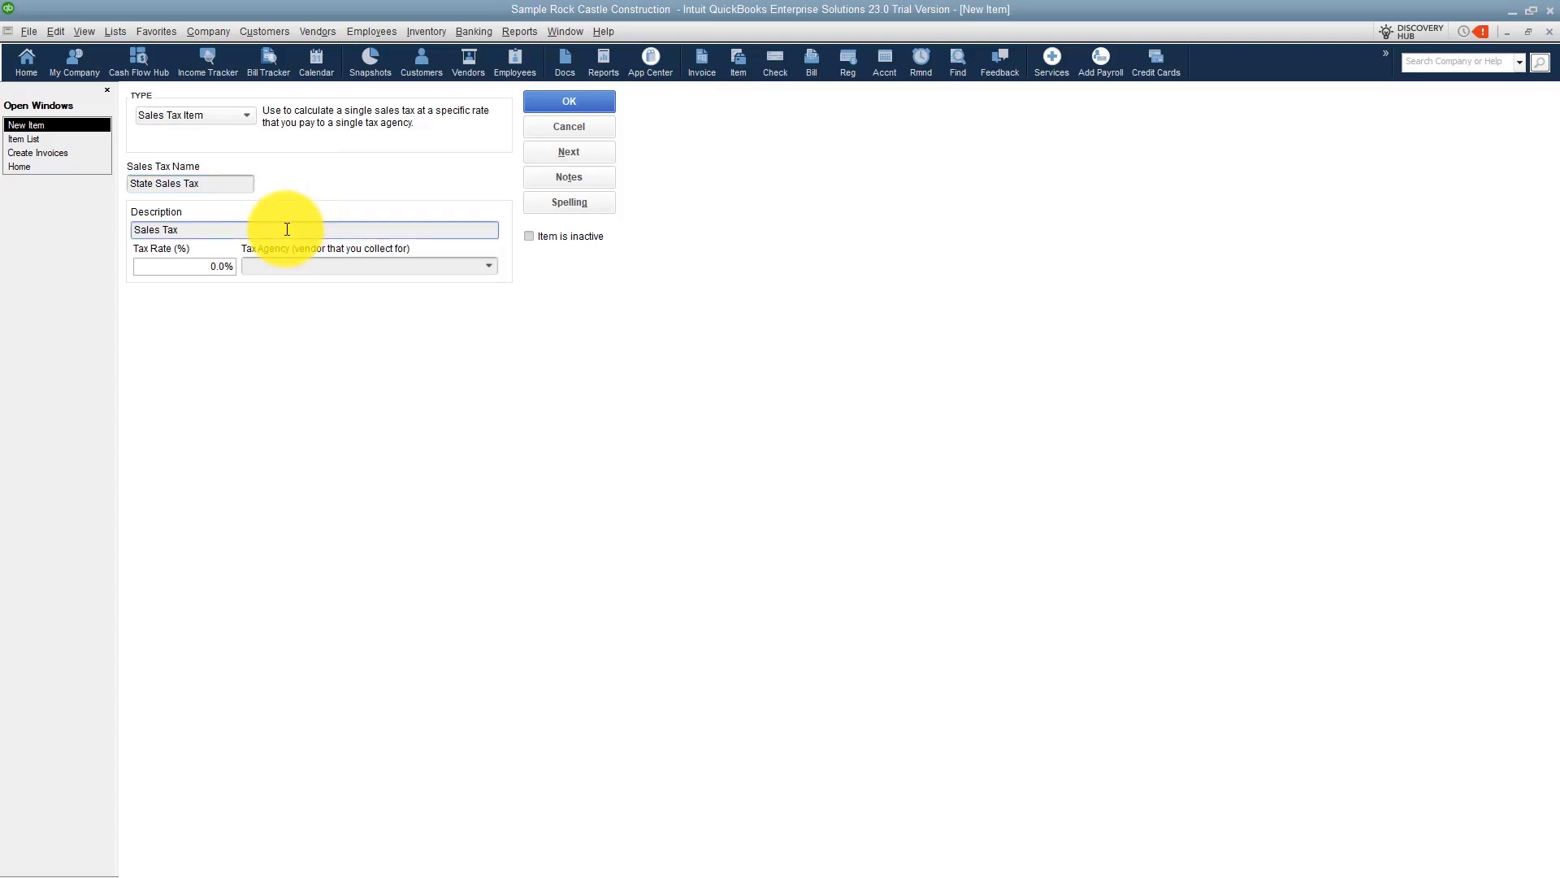
pyautogui.click(212, 264)
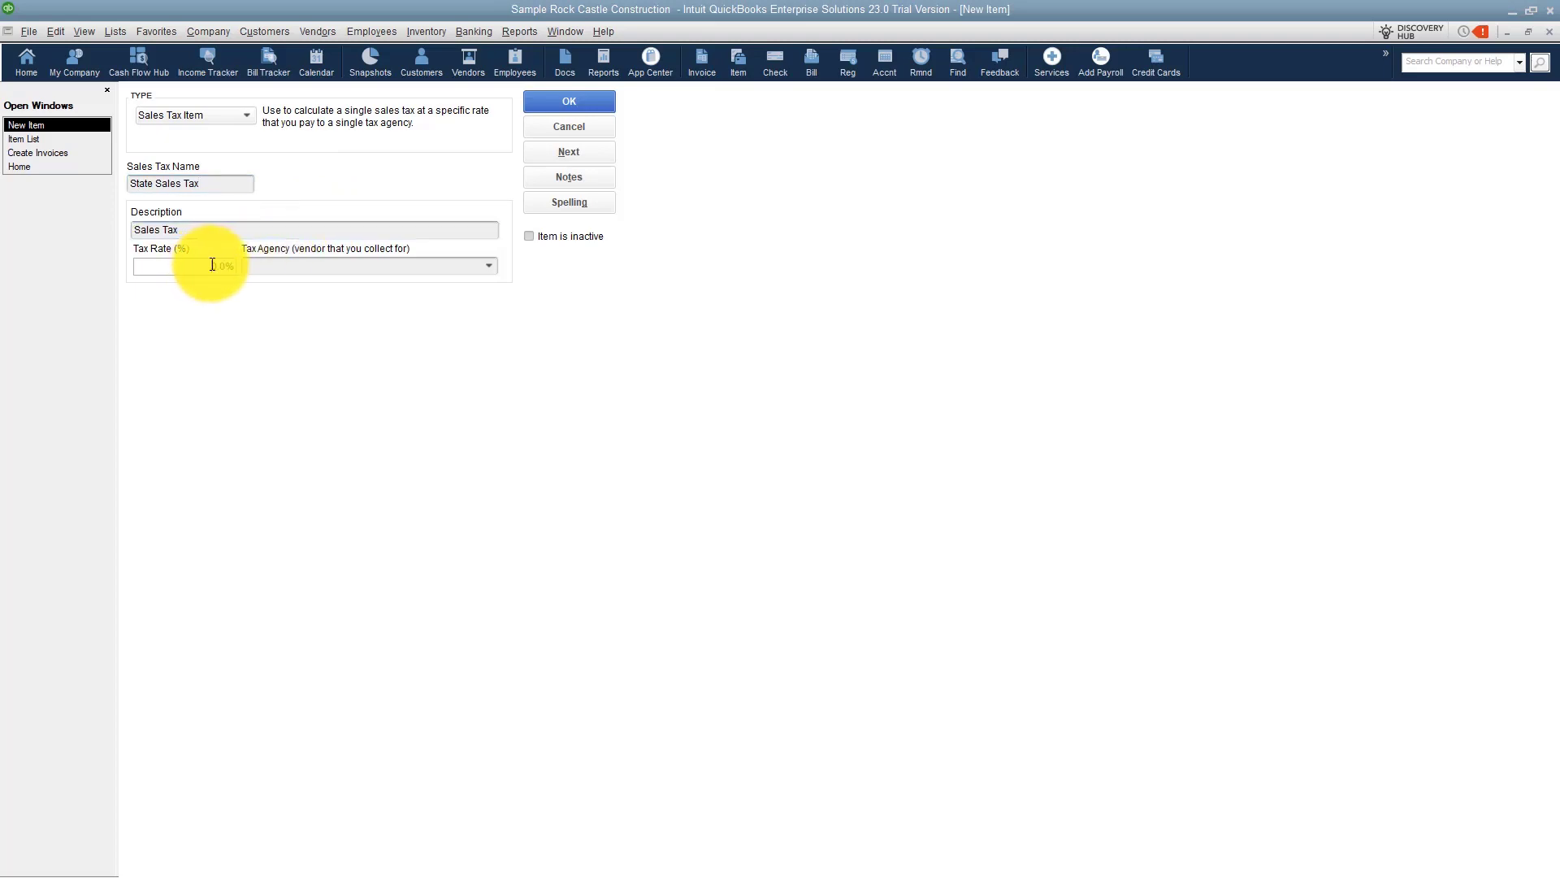
pyautogui.click(218, 266)
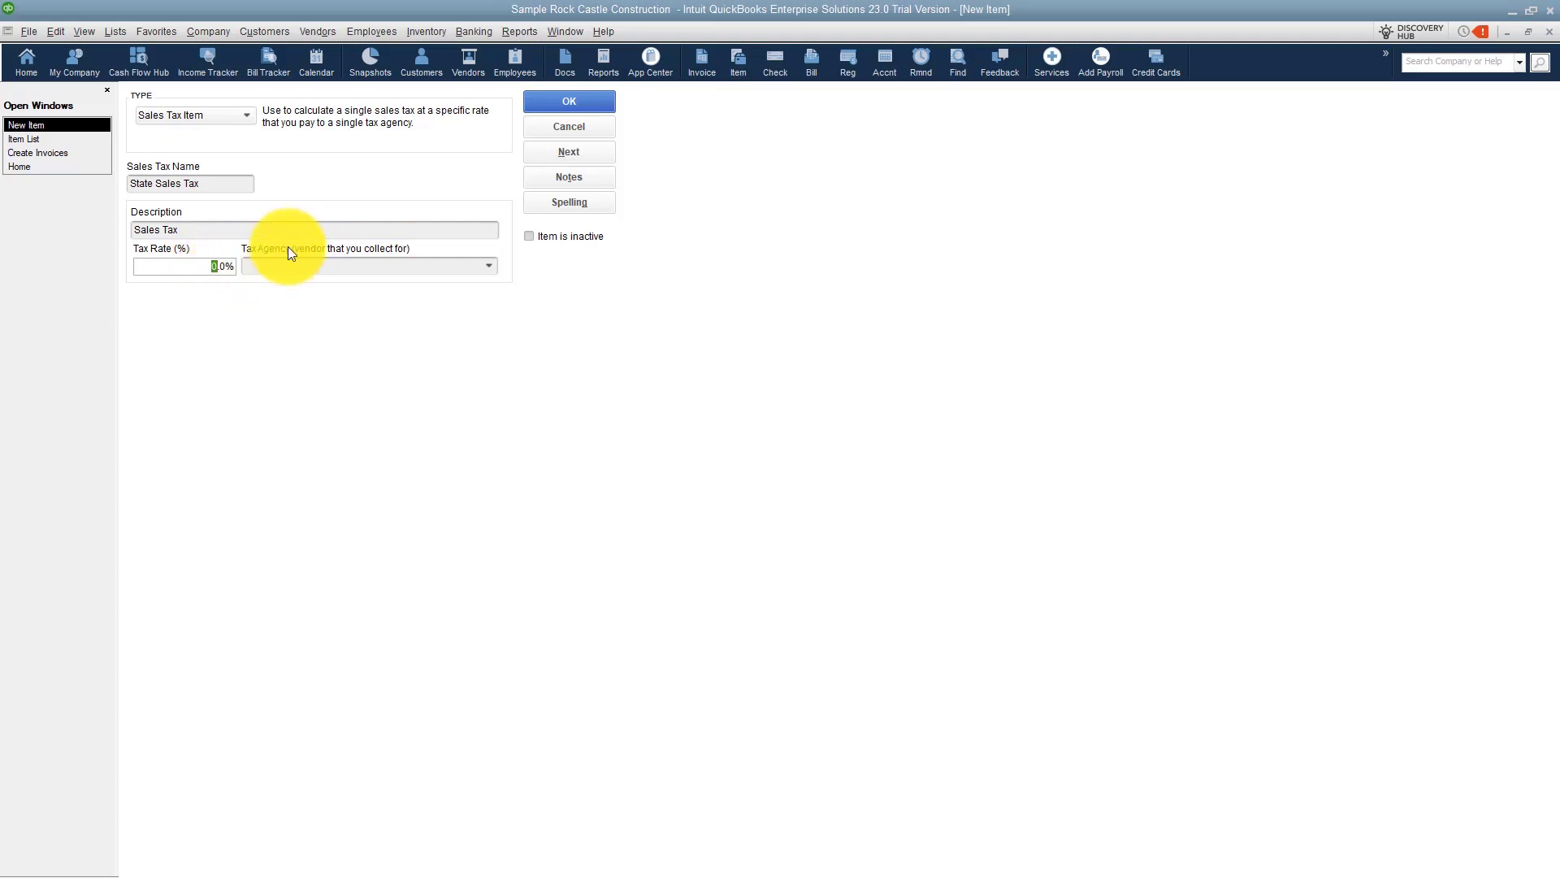
pyautogui.write('7')
pyautogui.press('Tab')
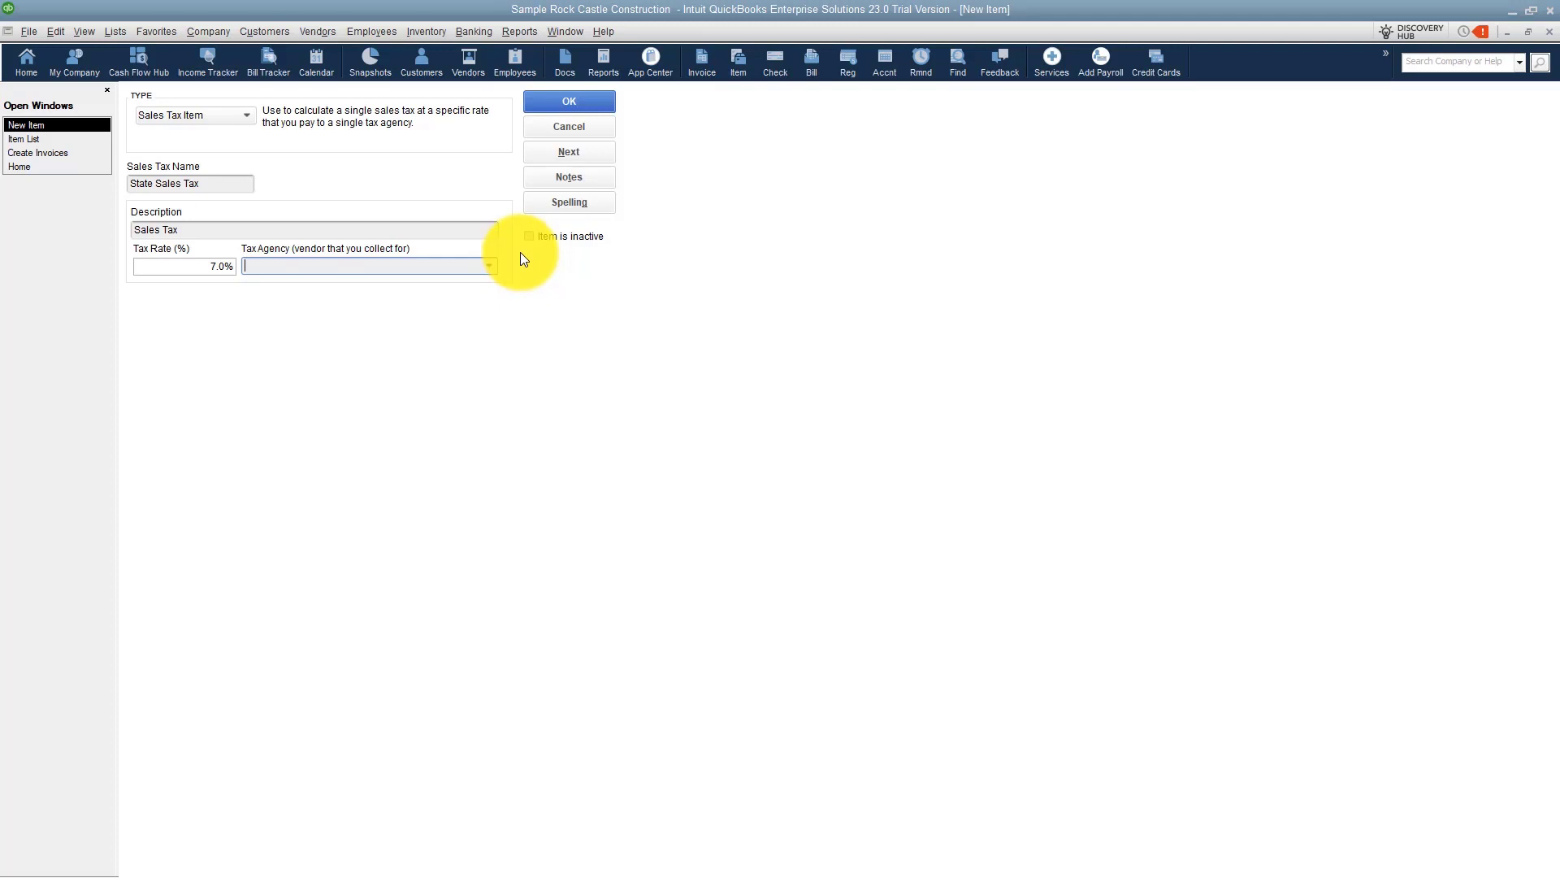
# Enter Department of Revenue as the tax agency, quick-add it as a vendor, and save the item.
pyautogui.write('Department of Revenue')
pyautogui.click(551, 104)
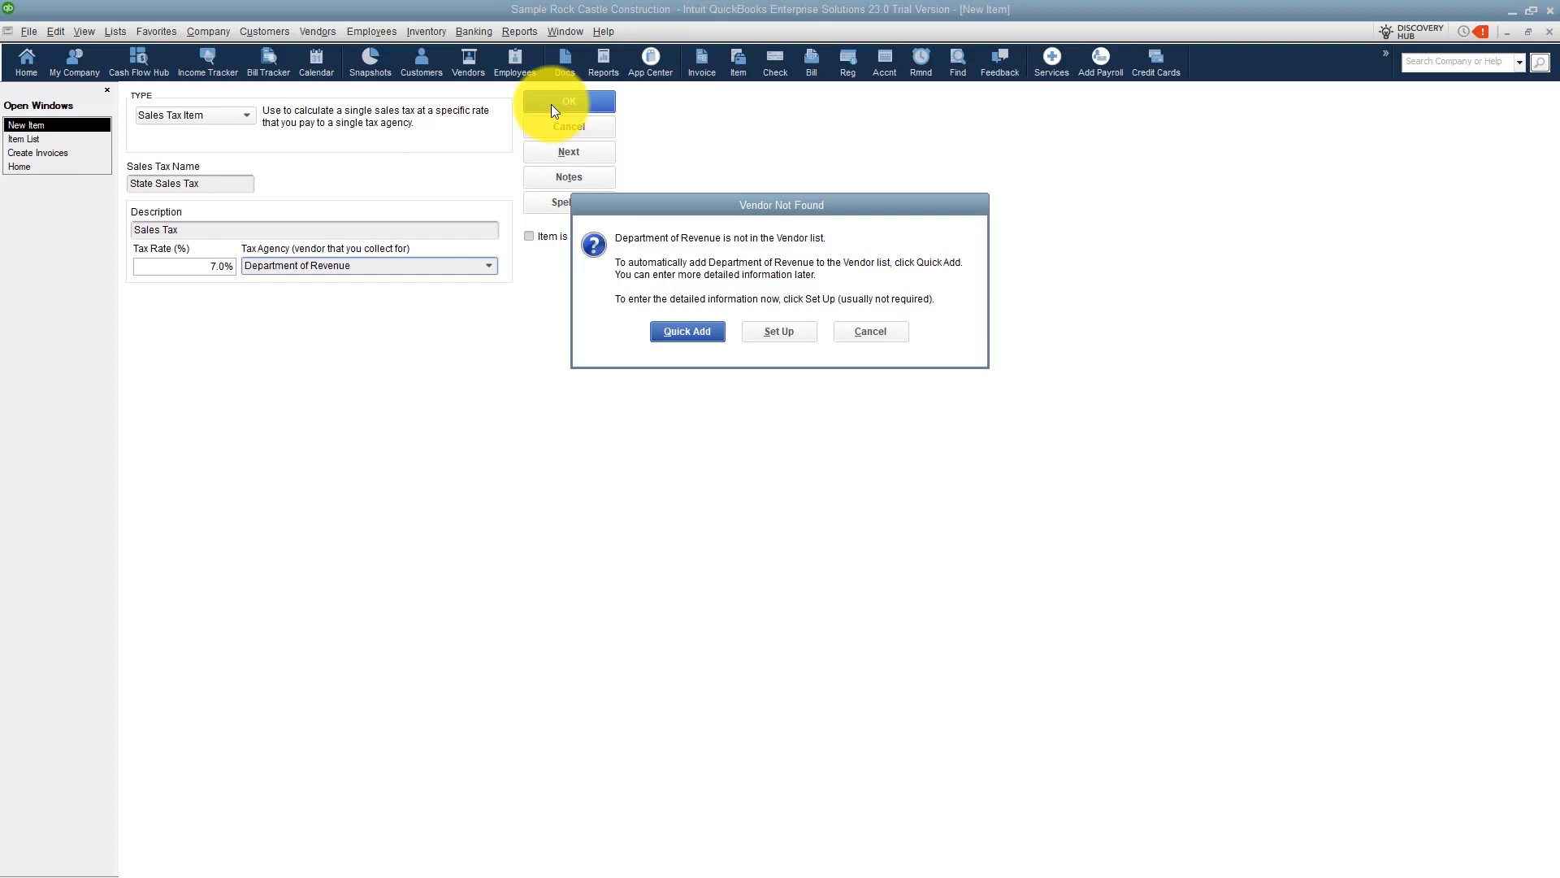
pyautogui.click(690, 335)
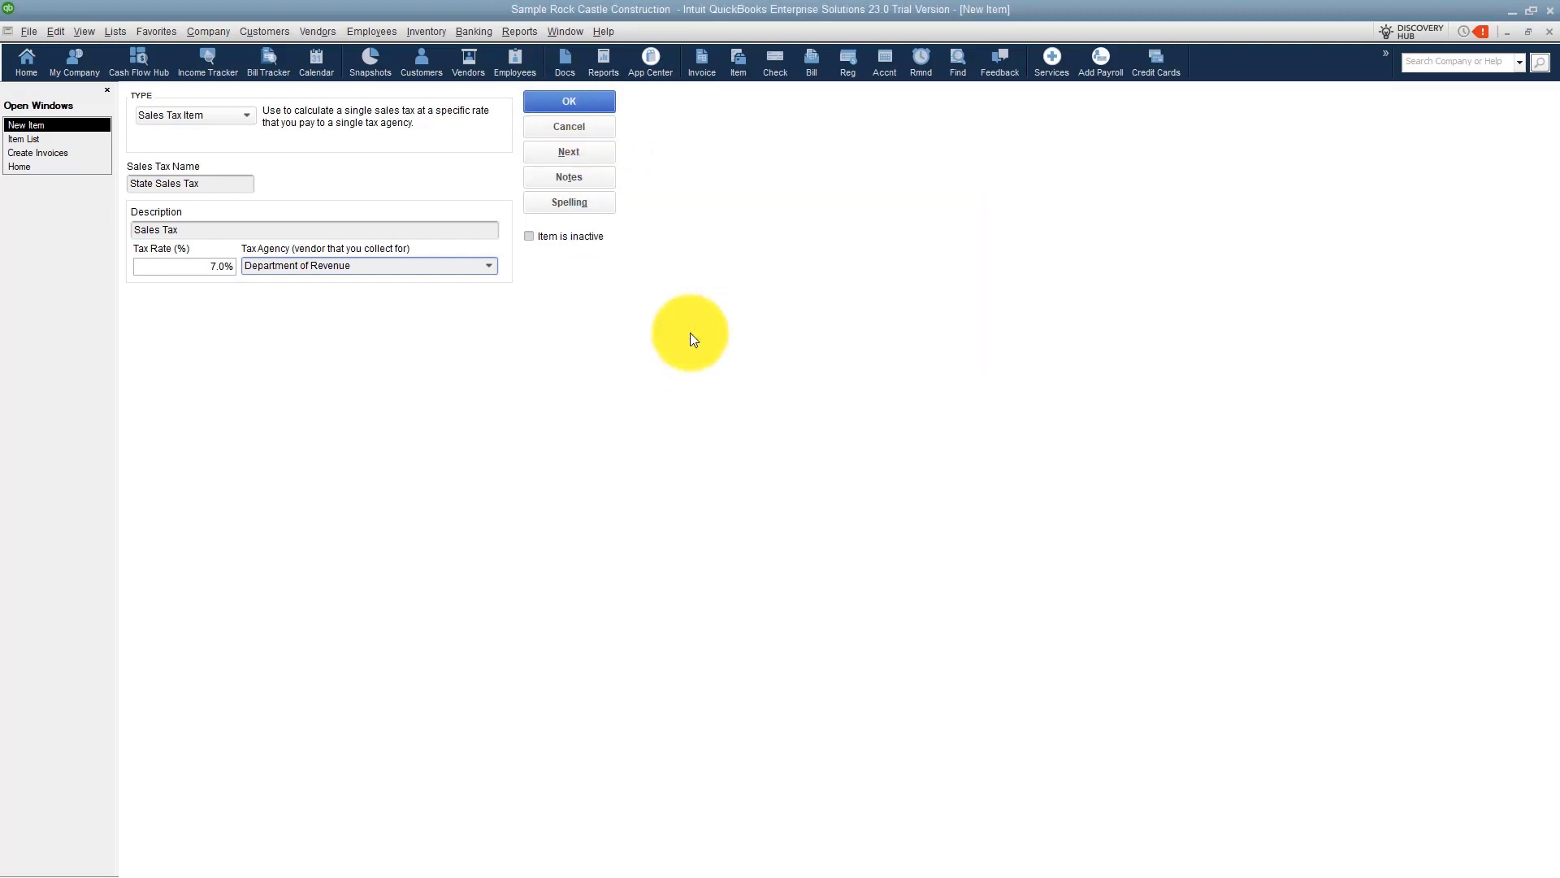
pyautogui.click(574, 99)
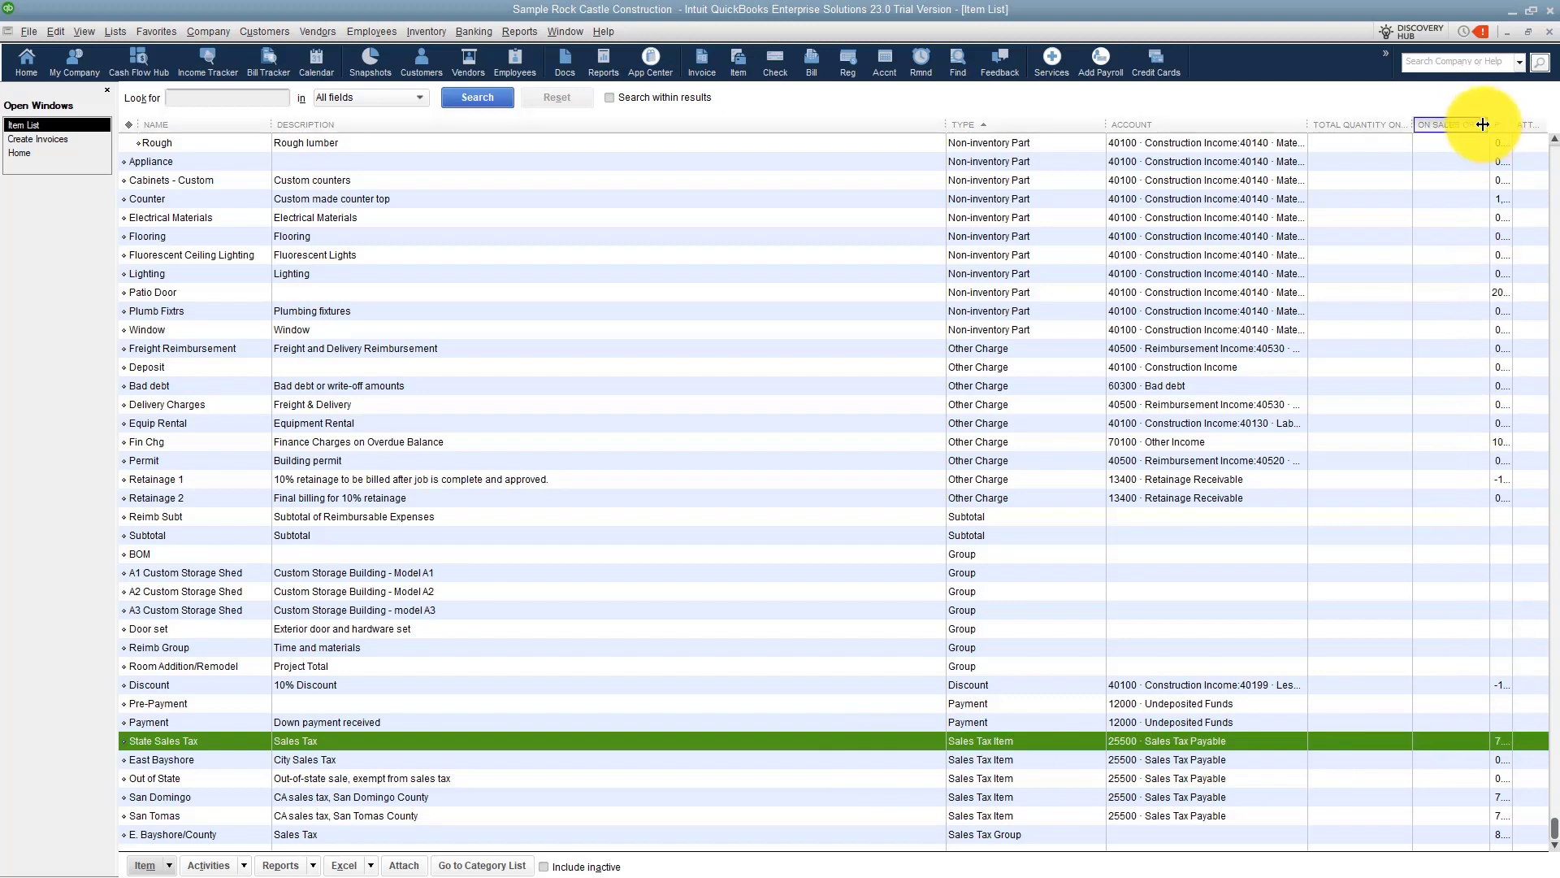
# Create another new Sales Tax Item named L/O #1.
pyautogui.moveTo(1488, 124)
pyautogui.mouseDown()
pyautogui.moveTo(1445, 124)
pyautogui.moveTo(1511, 124)
pyautogui.mouseUp()
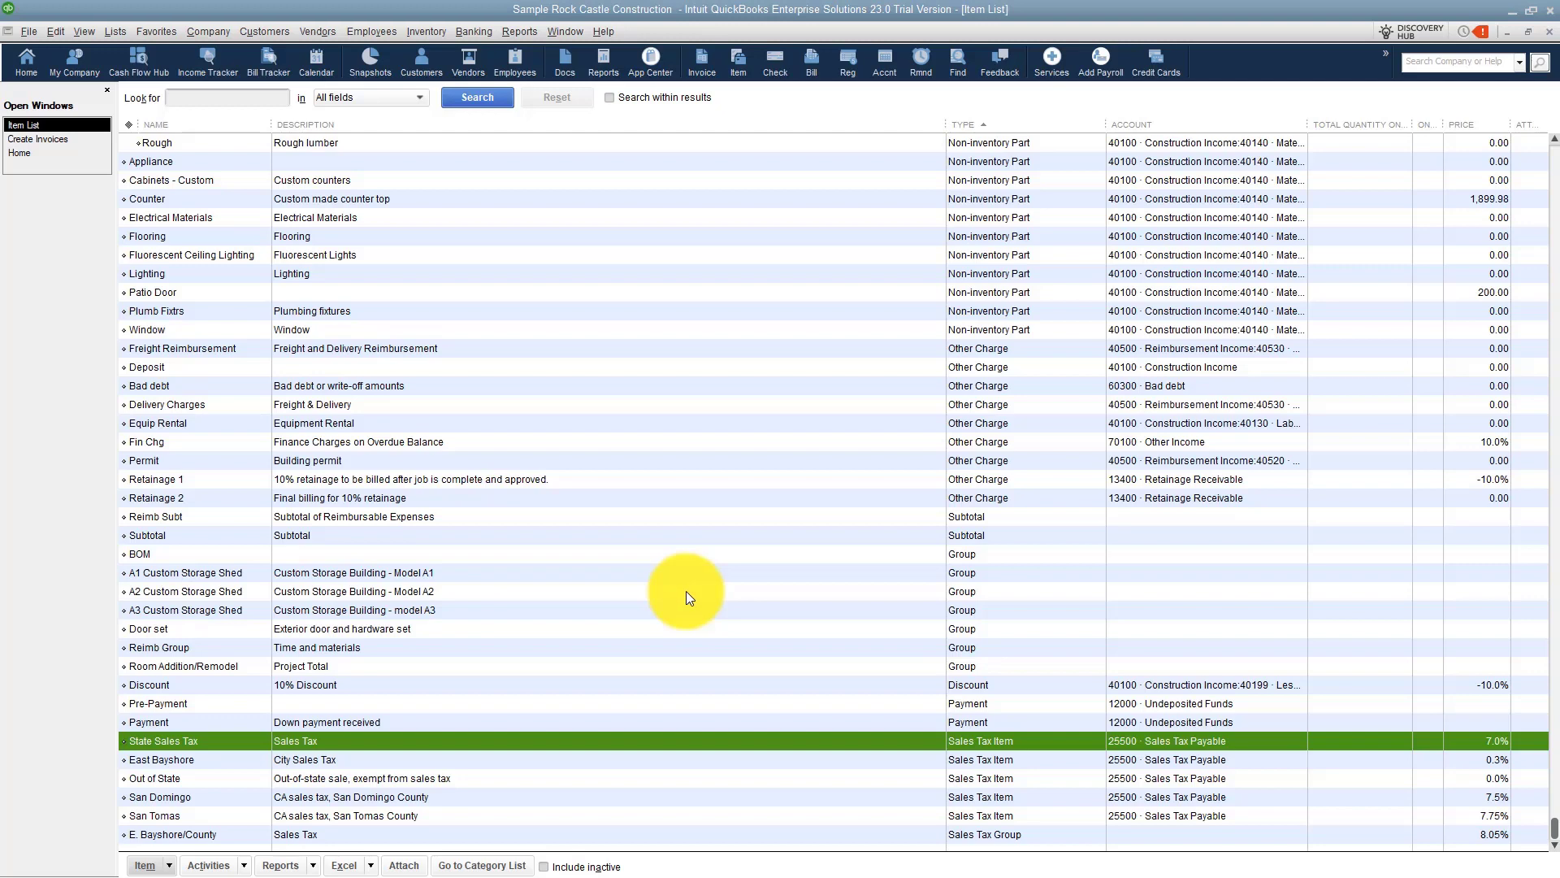
pyautogui.rightClick(685, 592)
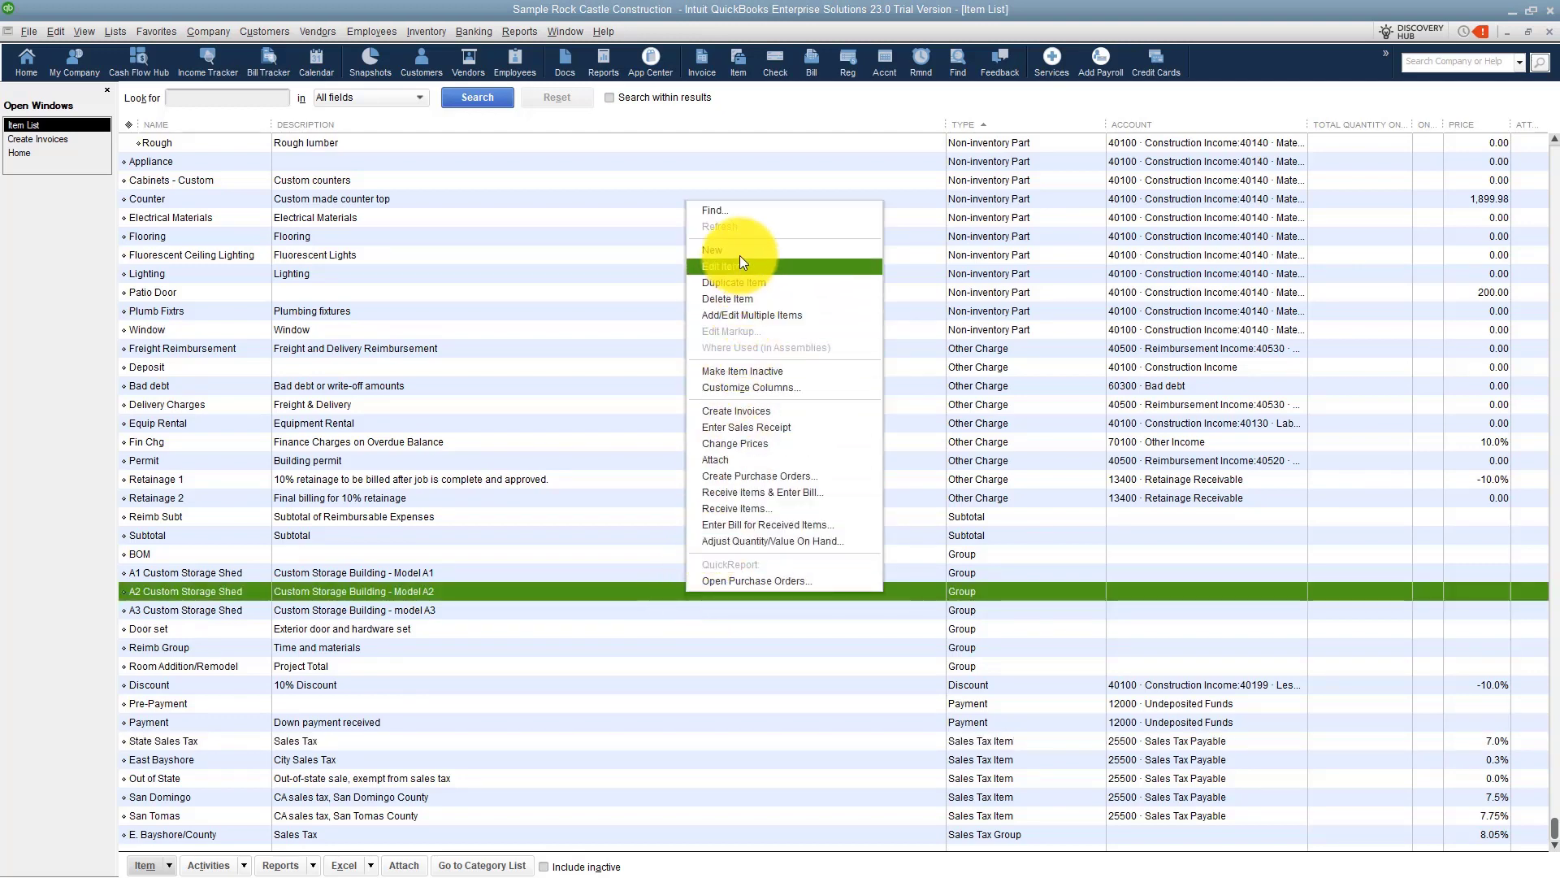
pyautogui.click(738, 252)
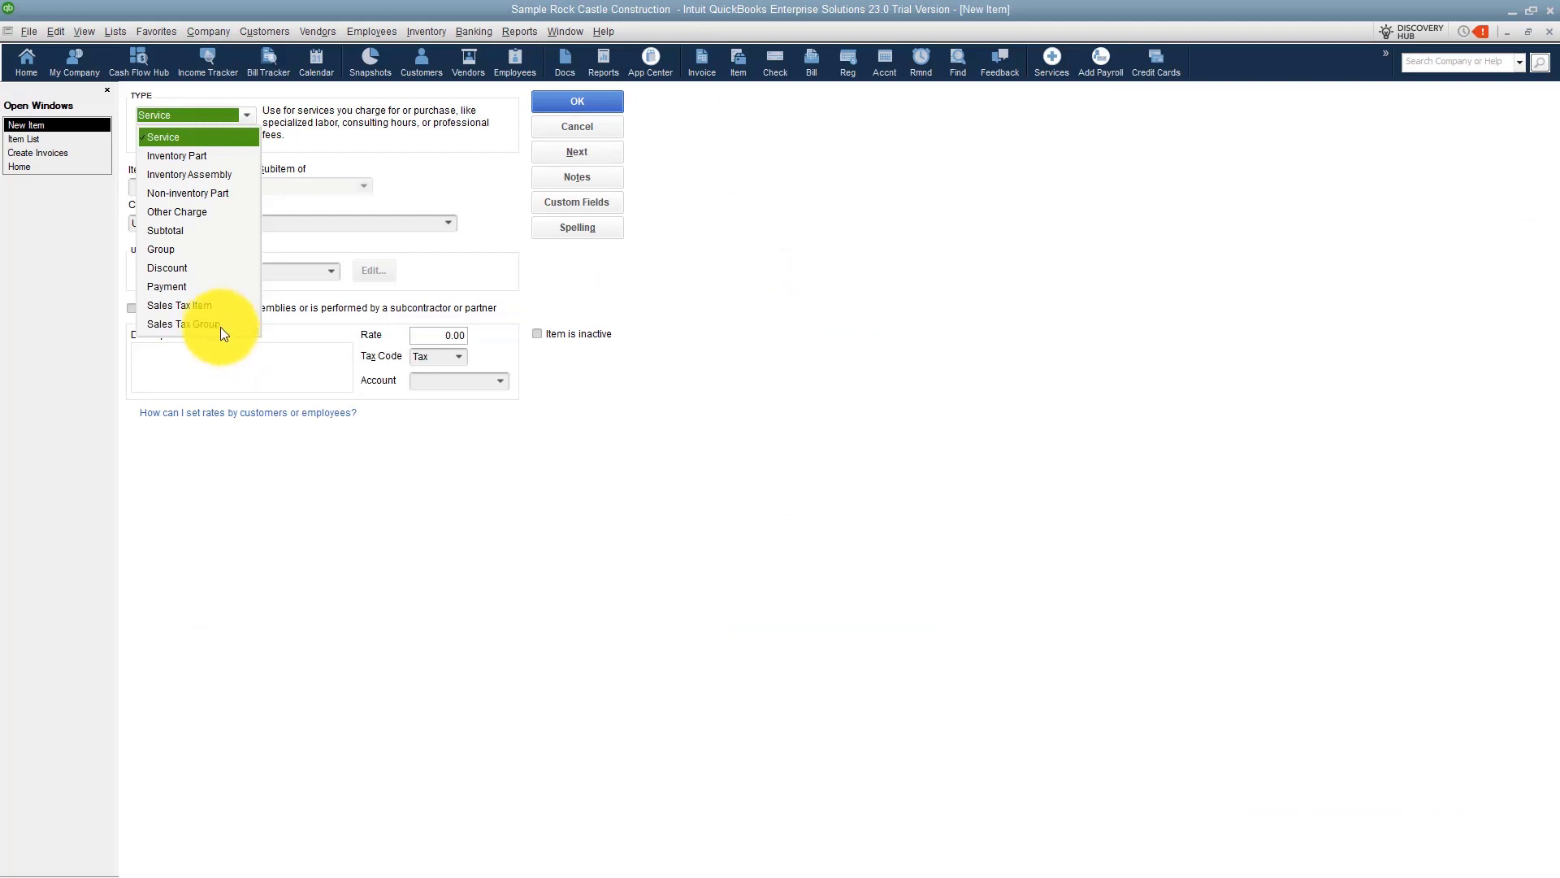
pyautogui.click(210, 306)
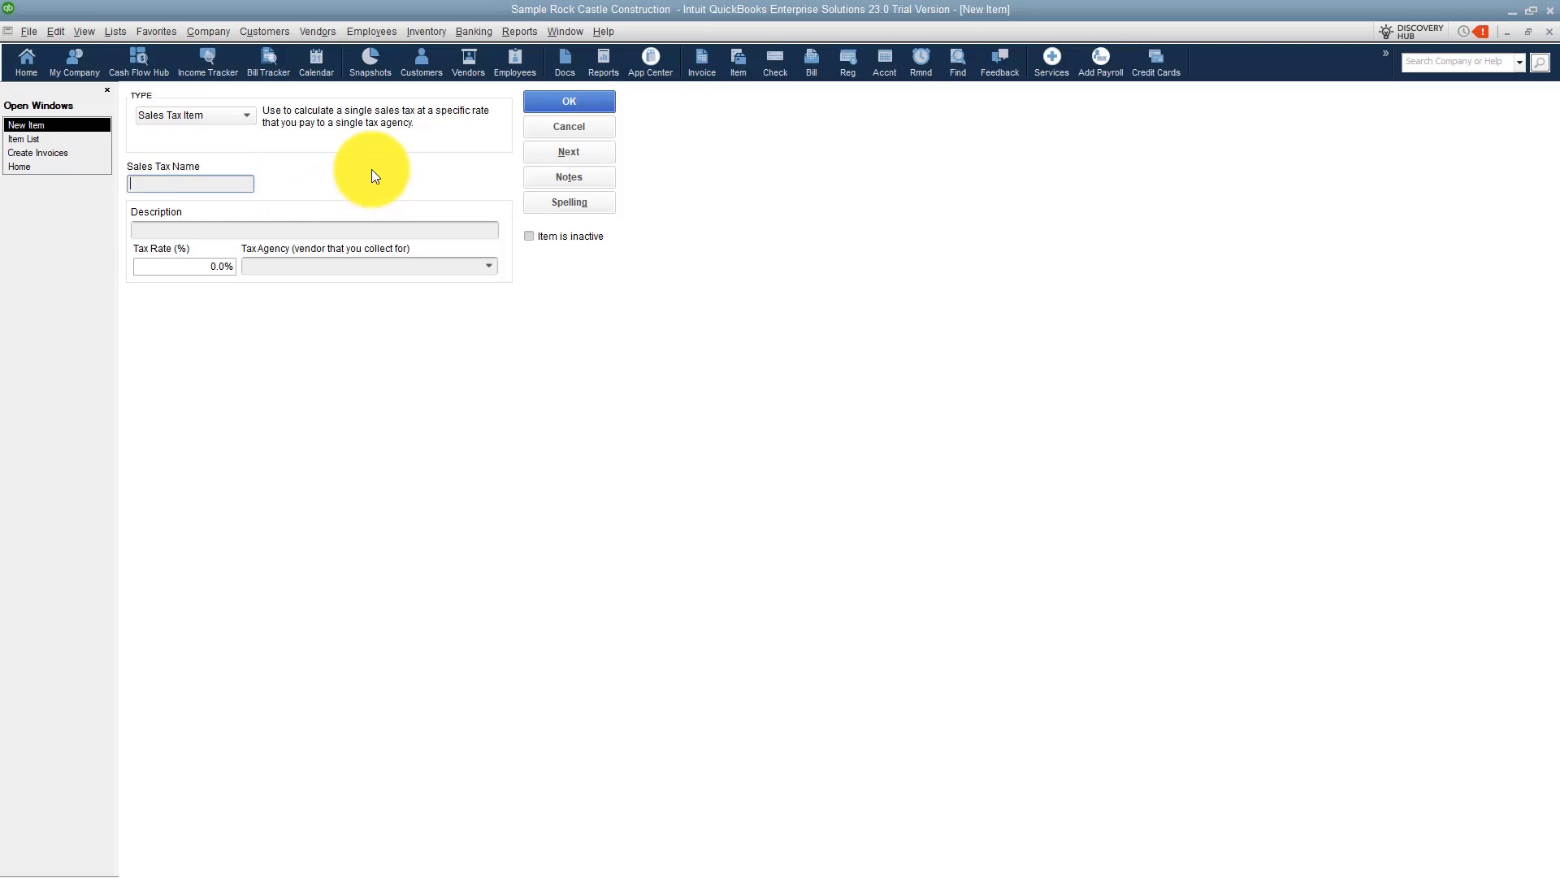
pyautogui.write('L')
pyautogui.write('A')
pyautogui.press('BackSpace')
pyautogui.write('/o')
pyautogui.press('BackSpace')
pyautogui.write('O #1')
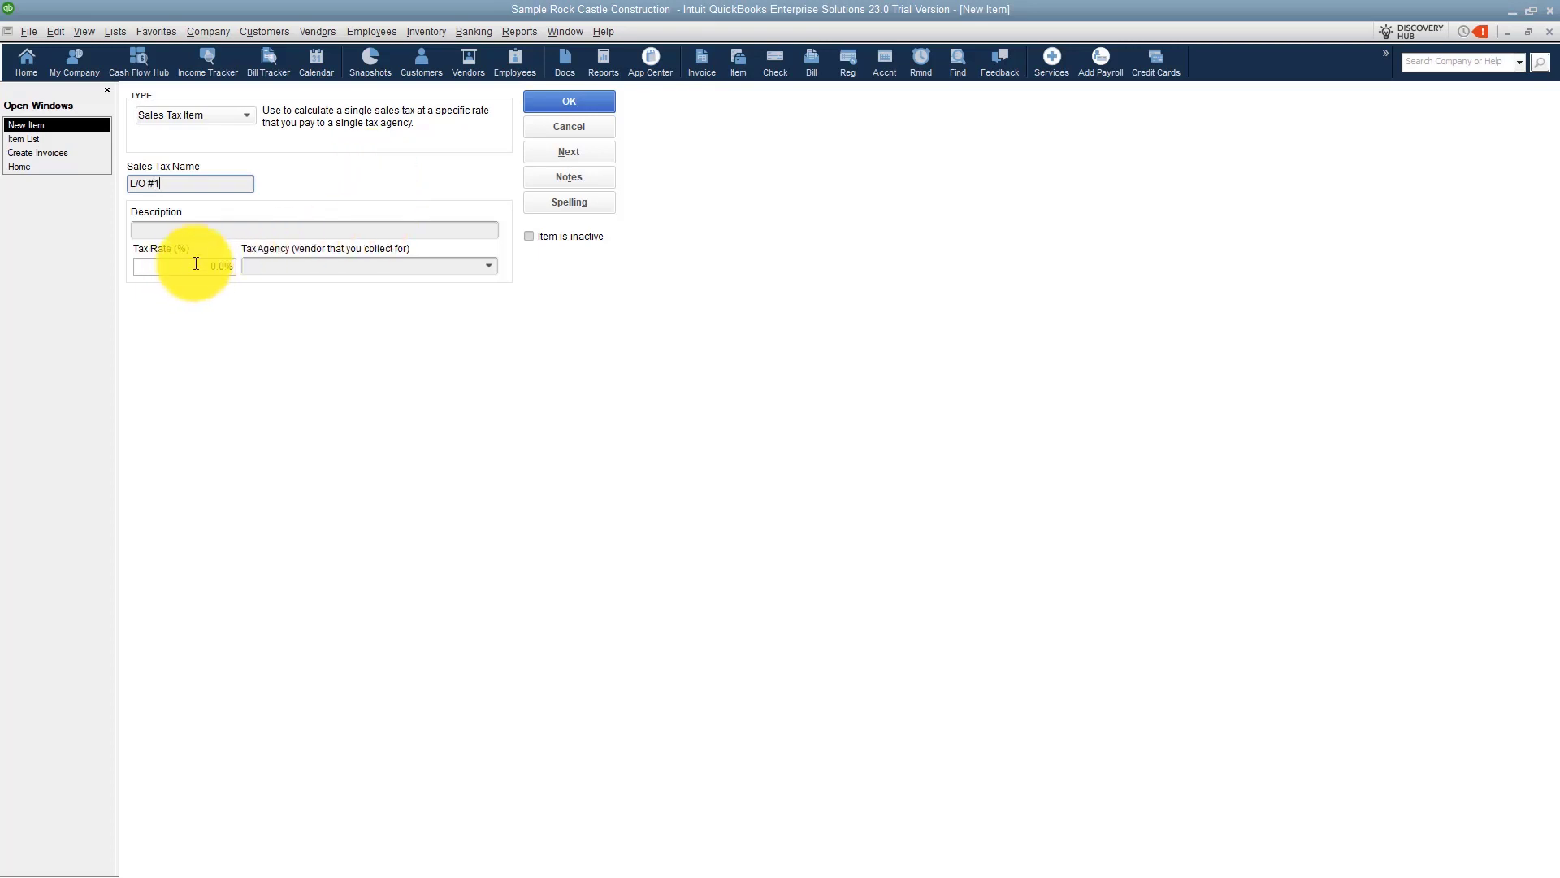
# Set the L/O #1 rate to 1%, choose Department of Revenue as tax agency, and save the item.
pyautogui.moveTo(196, 265); pyautogui.dragTo(219, 265)
pyautogui.write('10')
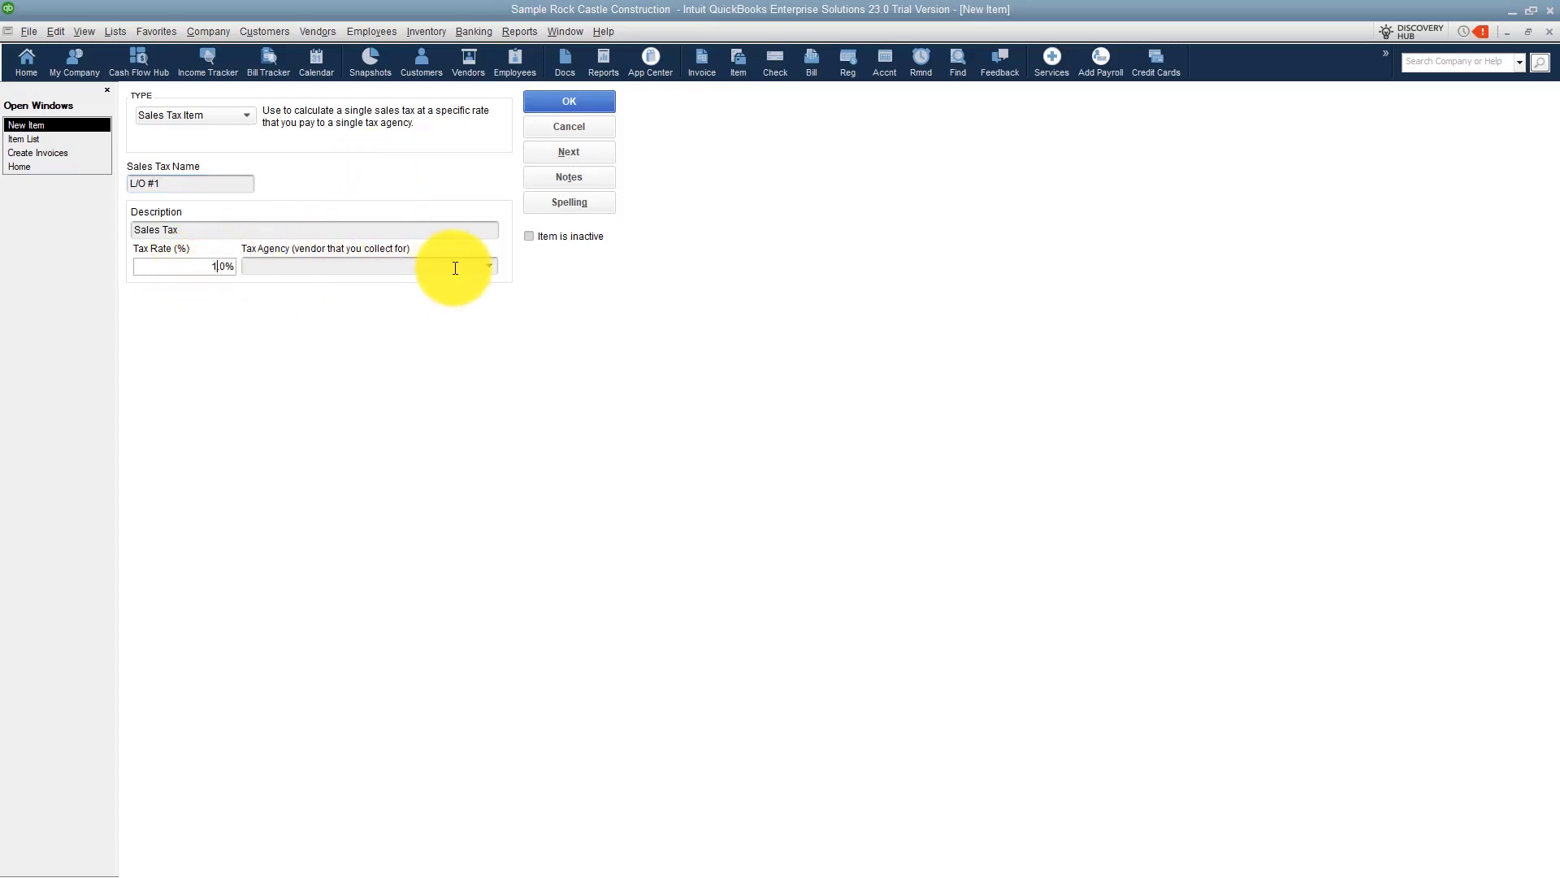
pyautogui.click(483, 267)
pyautogui.write('Department of Revenue')
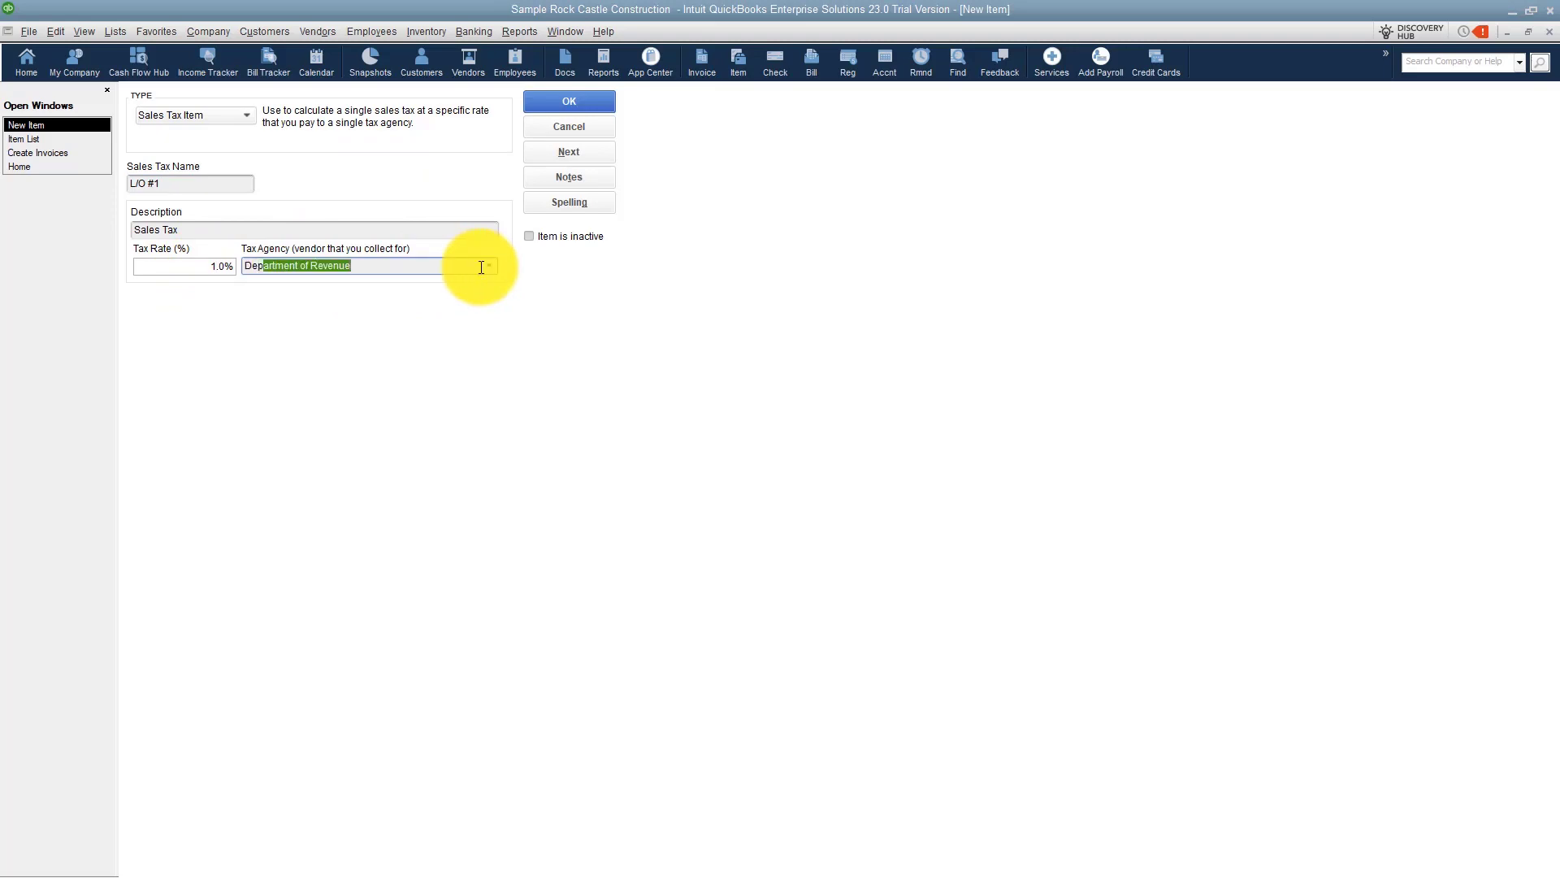
pyautogui.click(571, 102)
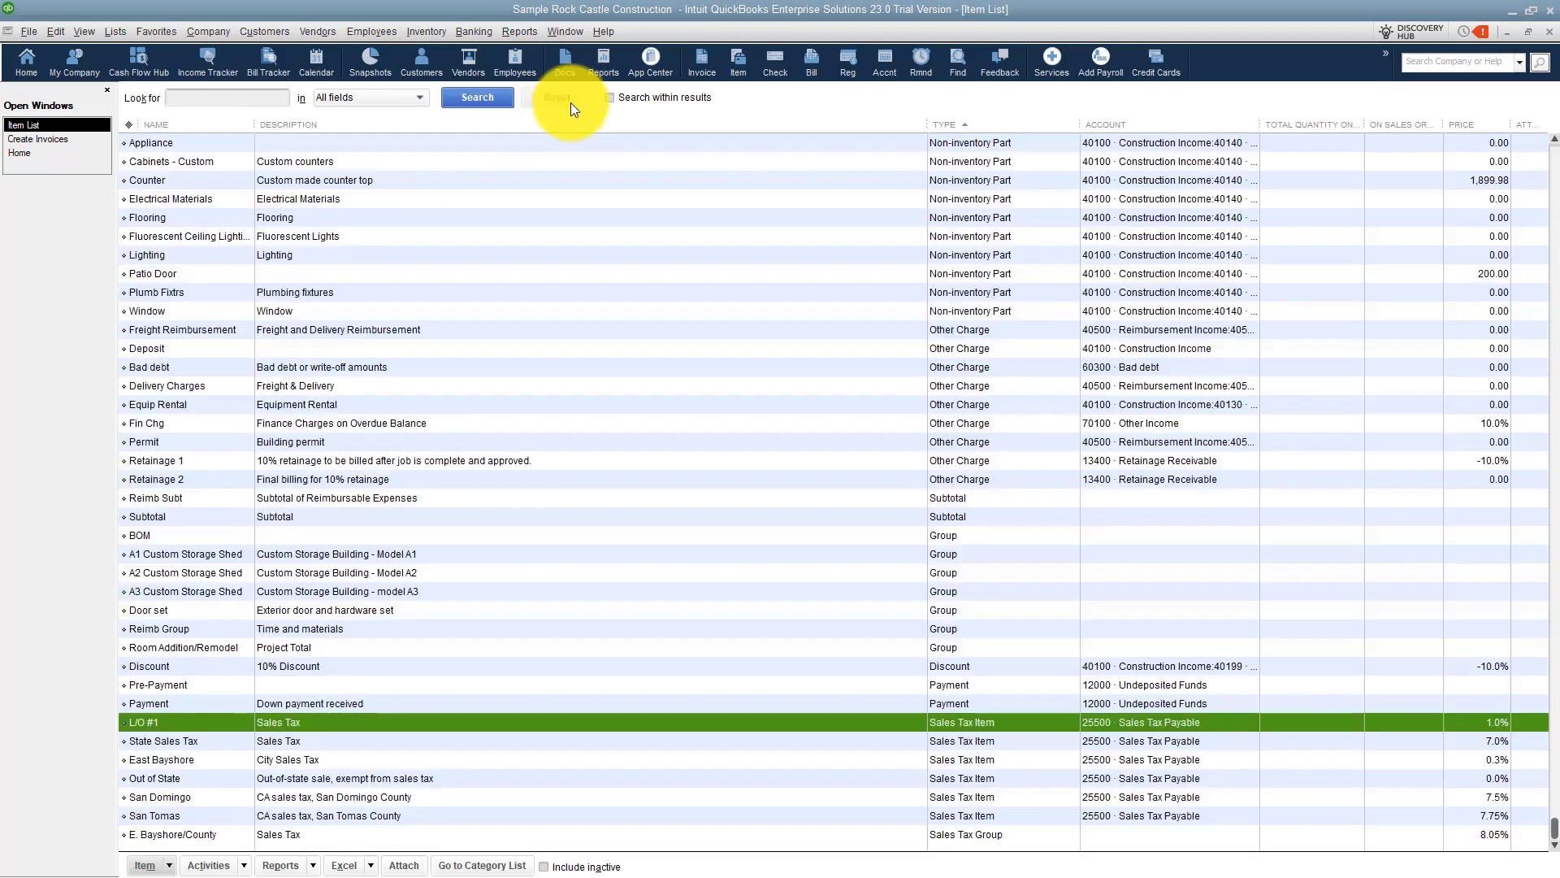
# Create a new Sales Tax Item named Educational.
pyautogui.click(1451, 735)
pyautogui.click(1451, 722)
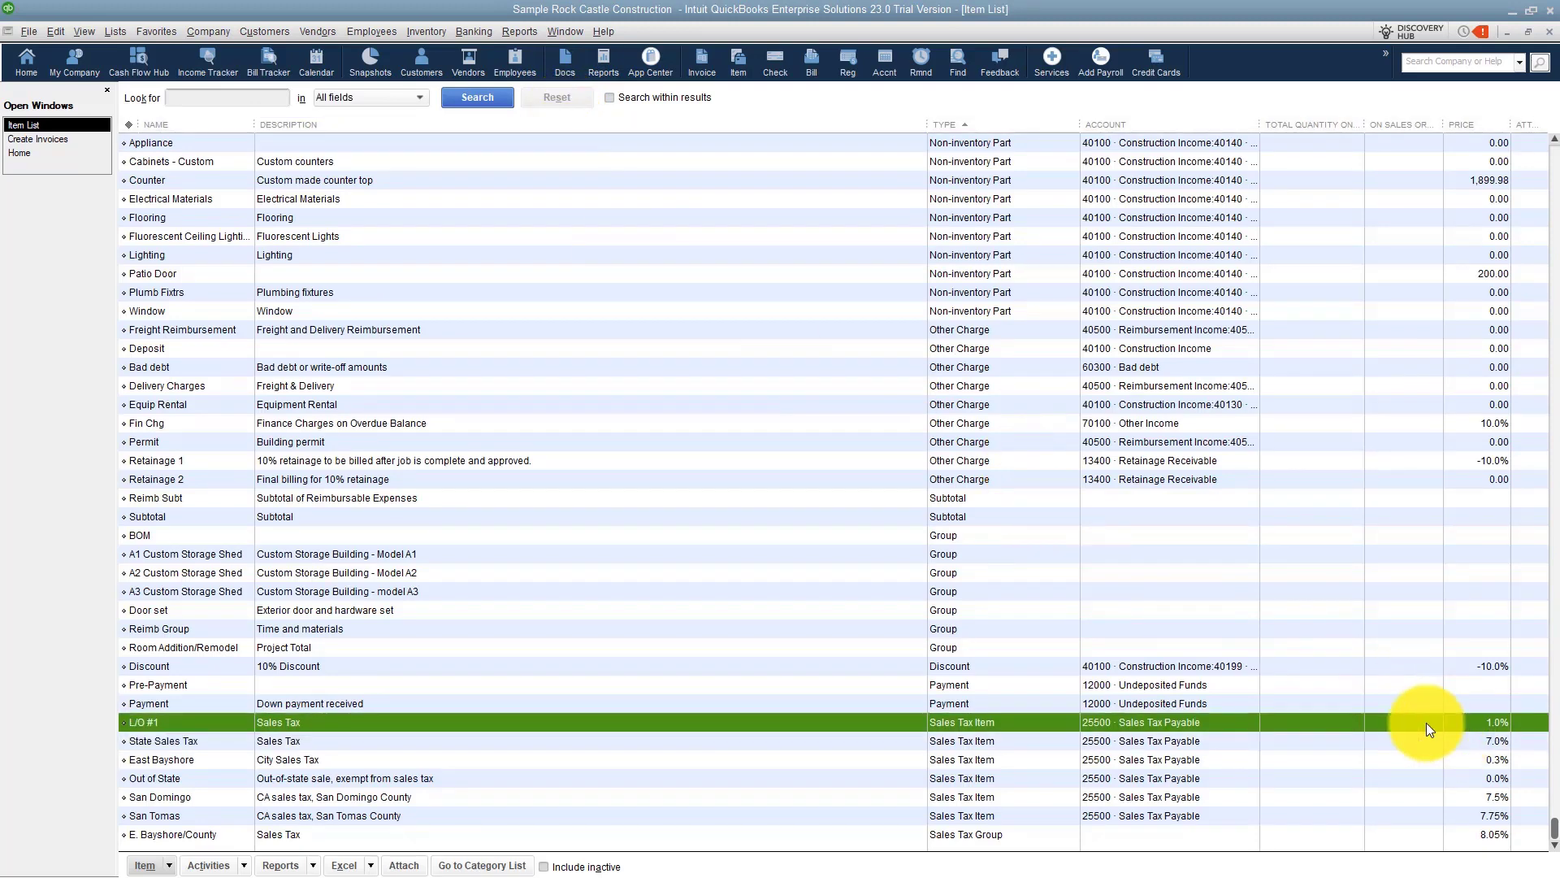
pyautogui.rightClick(684, 676)
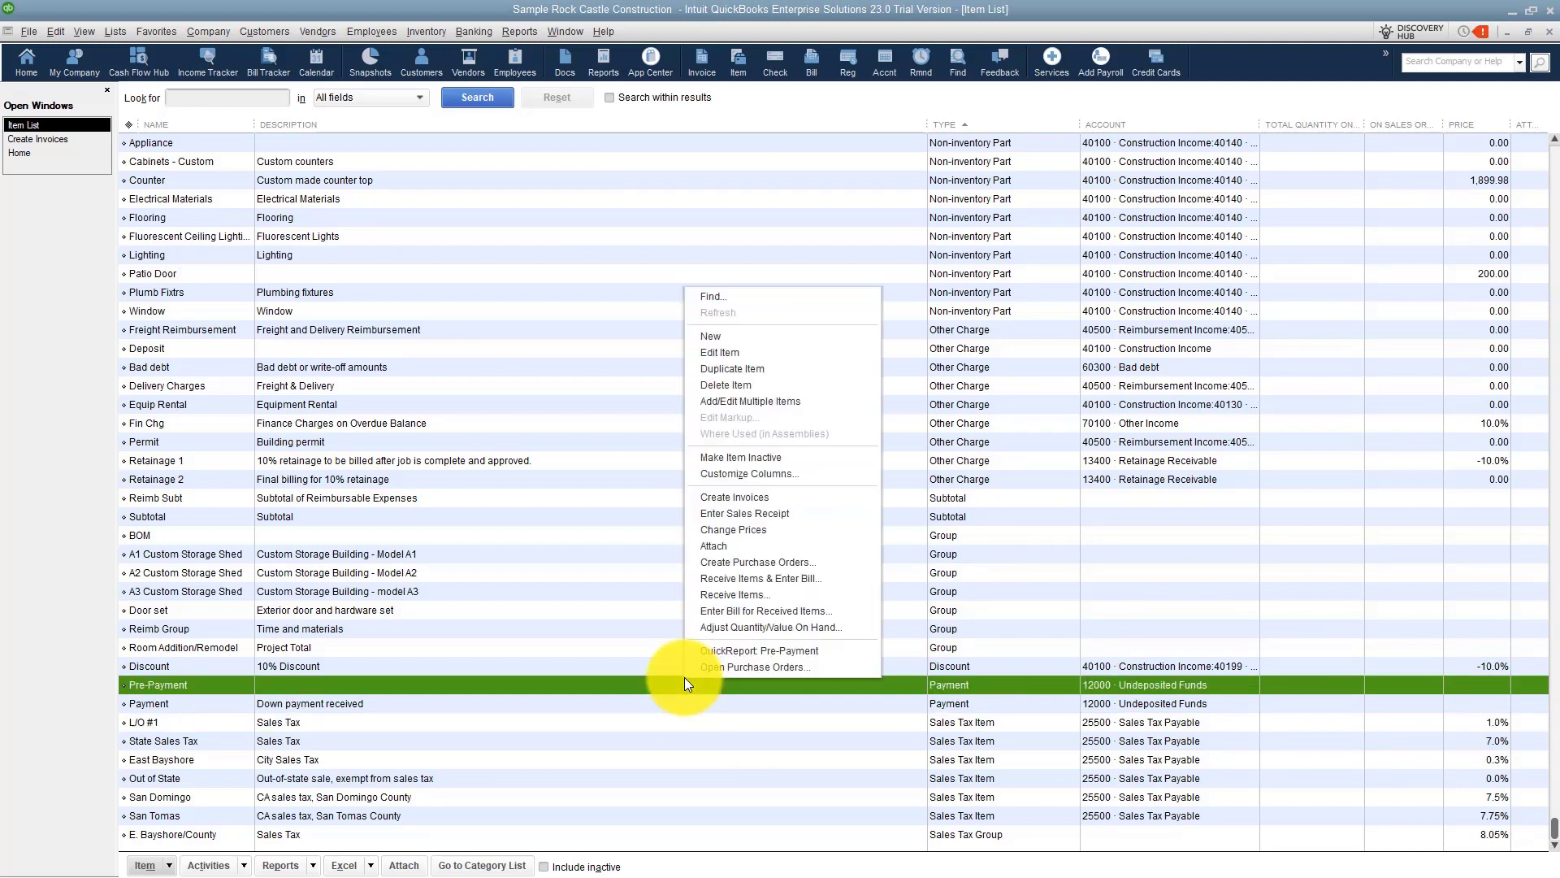
pyautogui.click(730, 336)
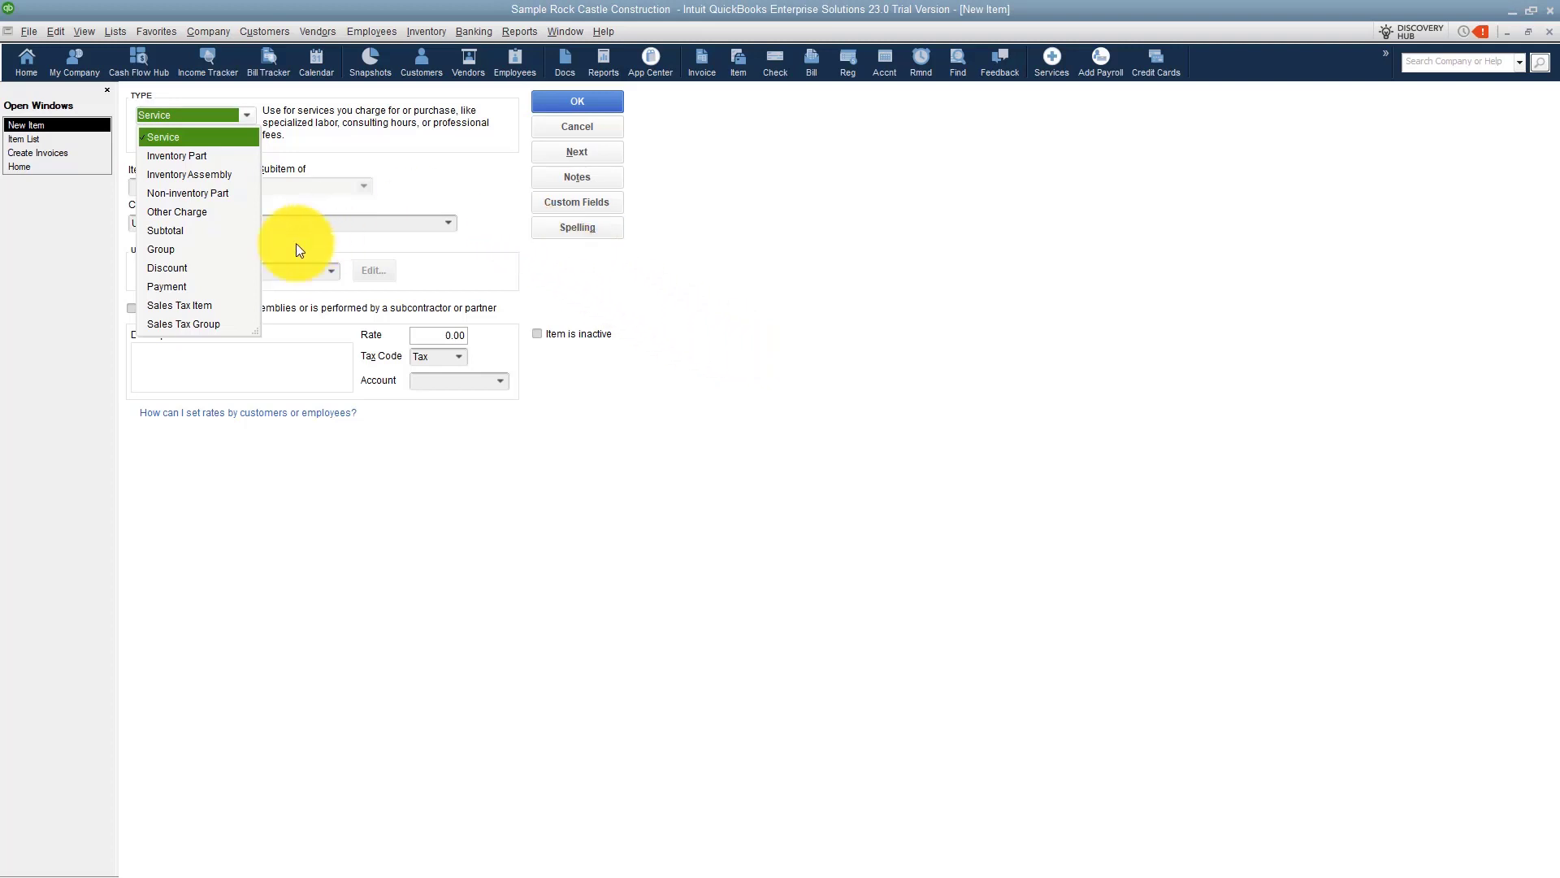
pyautogui.click(208, 306)
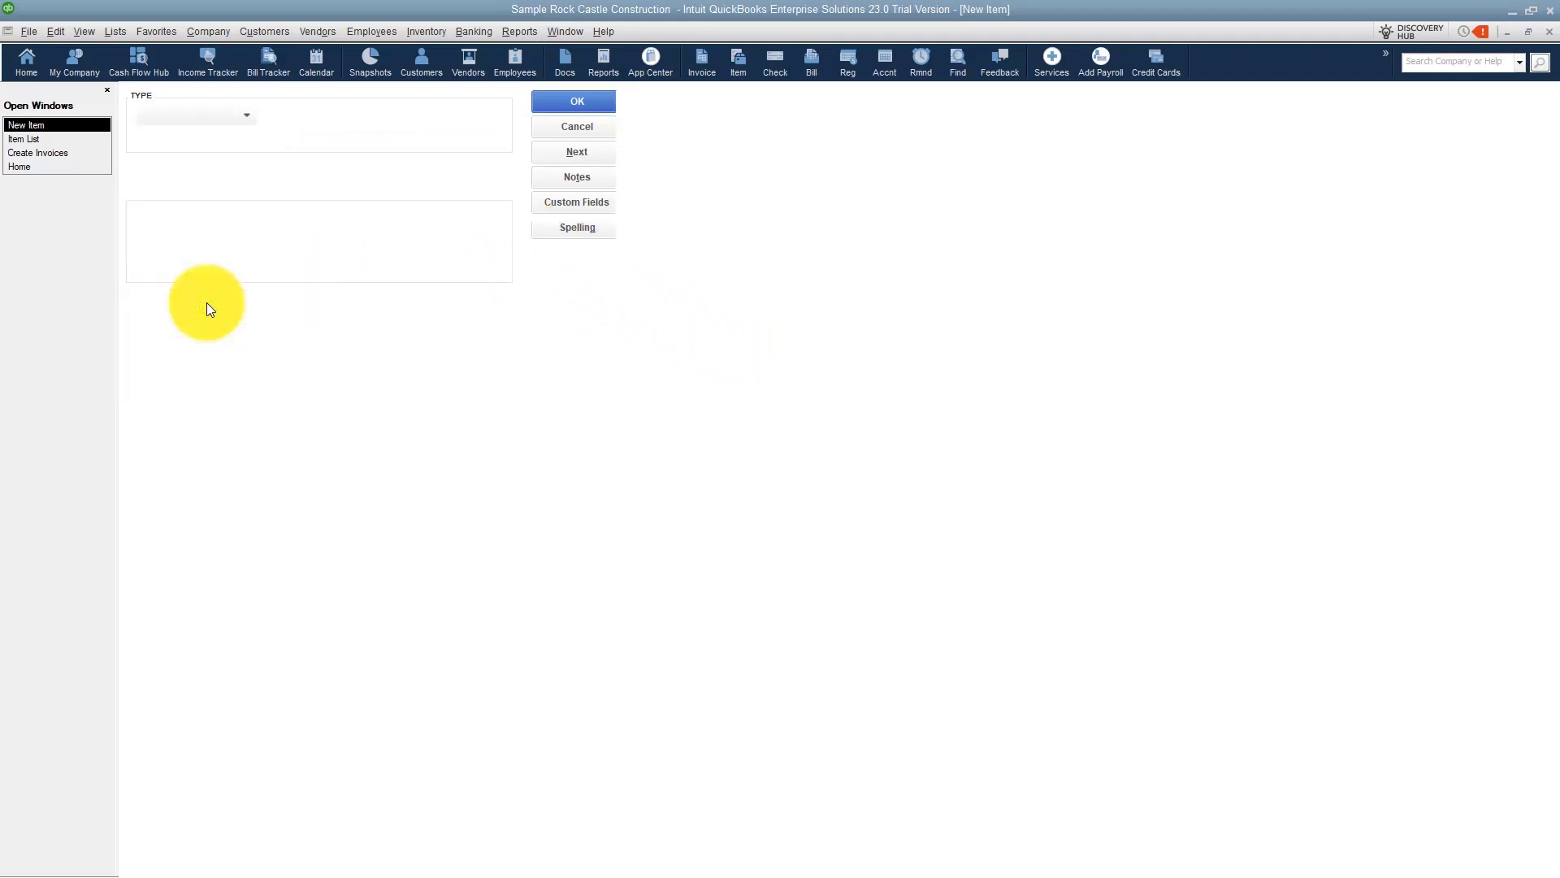
pyautogui.click(208, 183)
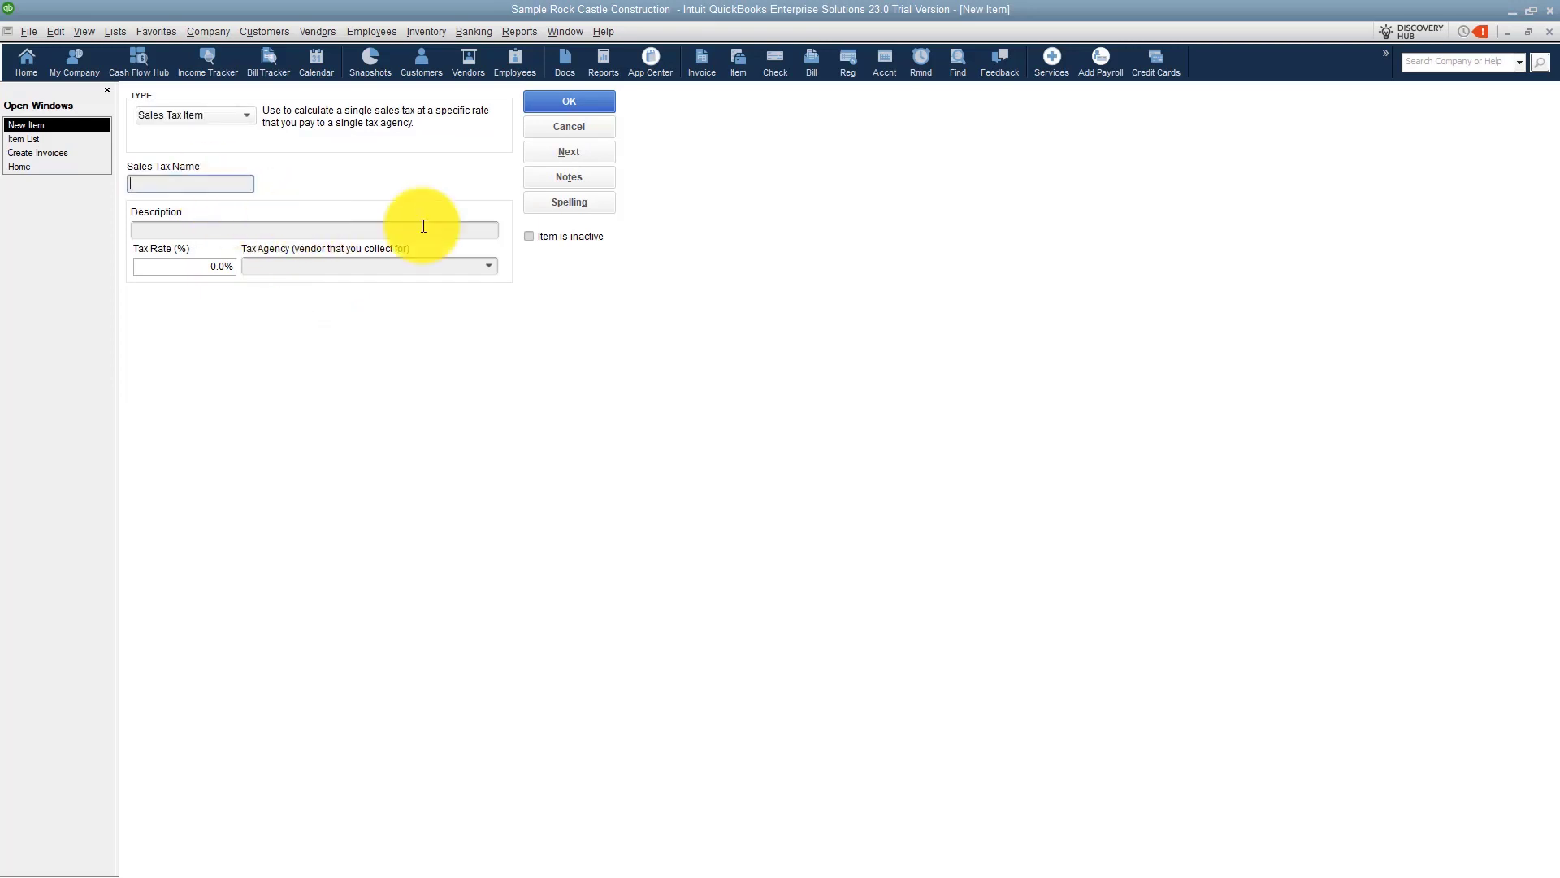
pyautogui.write('Educational')
# Describe the Educational item as Sales Tax, set its rate to 0.5%, choose Department of Revenue as tax agency, and save it.
pyautogui.click(244, 231)
pyautogui.write('Sales Tax')
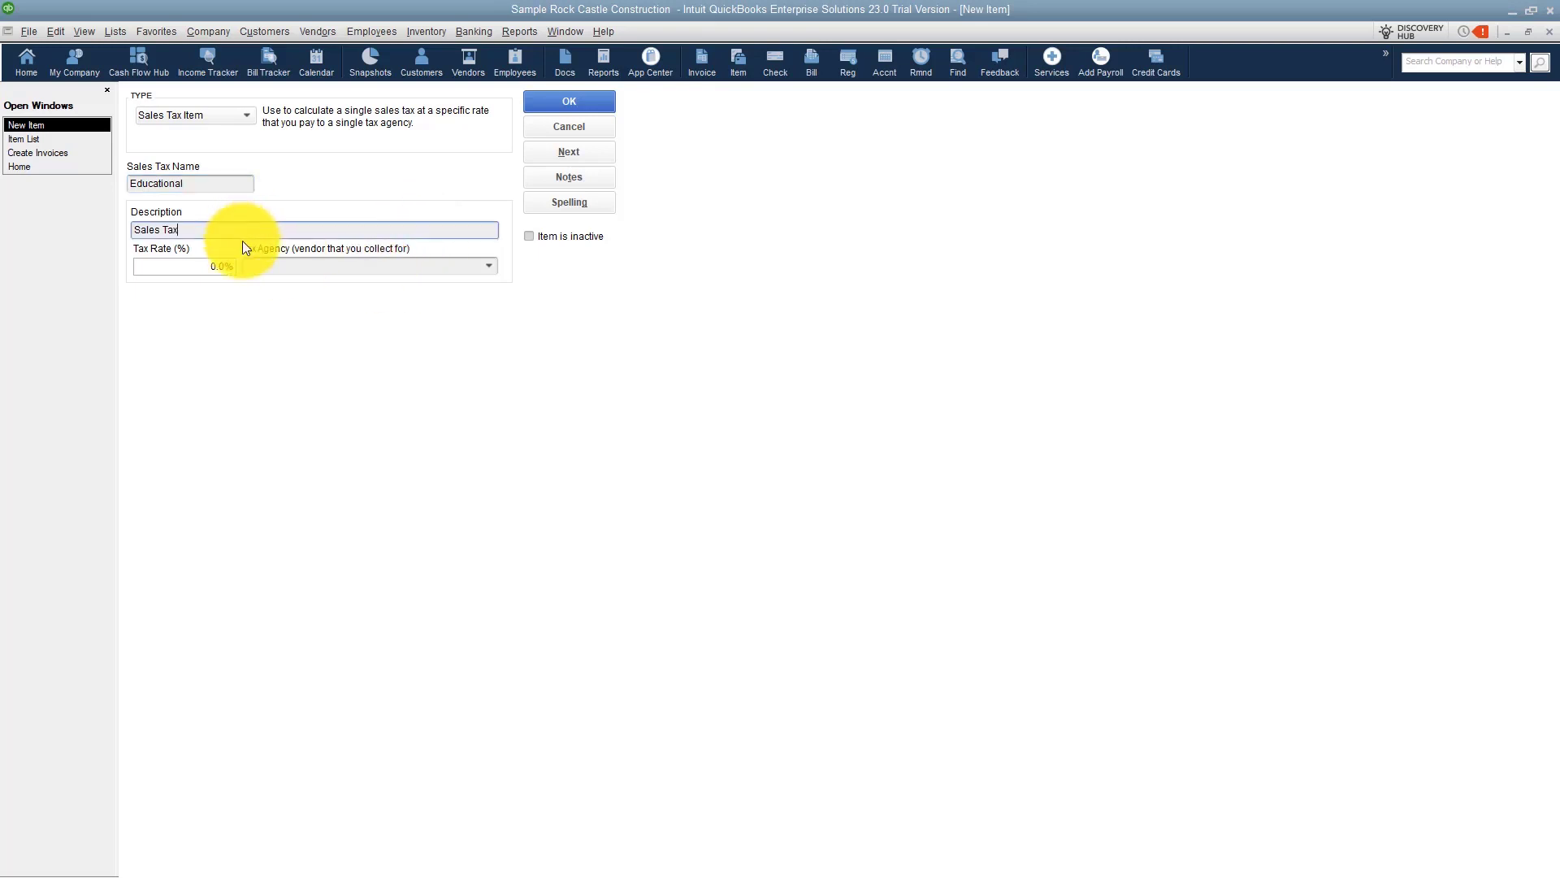
pyautogui.click(212, 266)
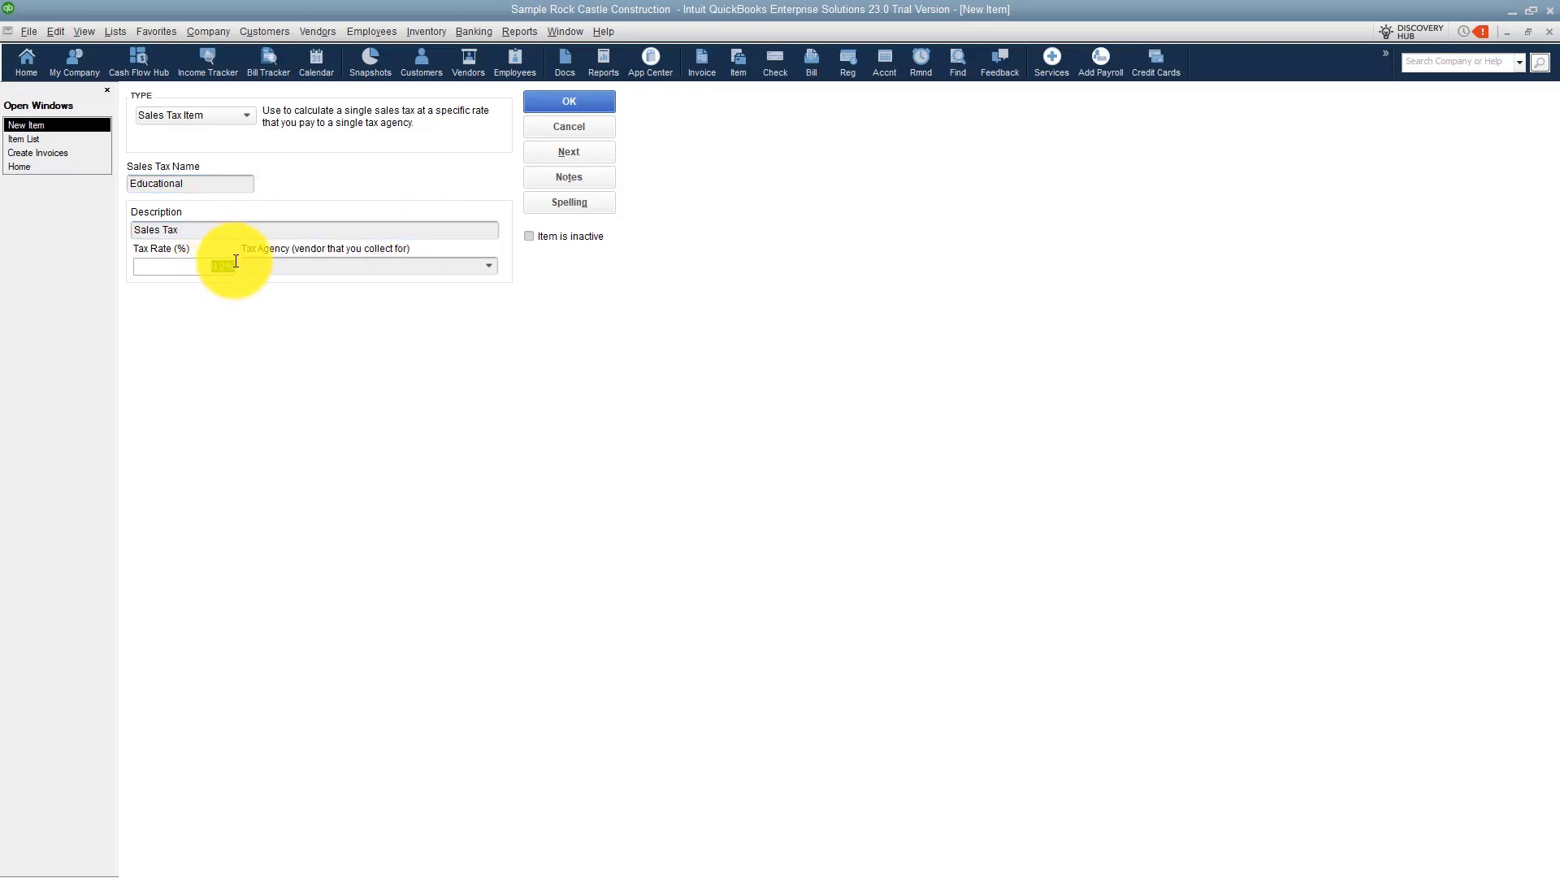
pyautogui.write('5')
pyautogui.press('Tab')
pyautogui.write('D')
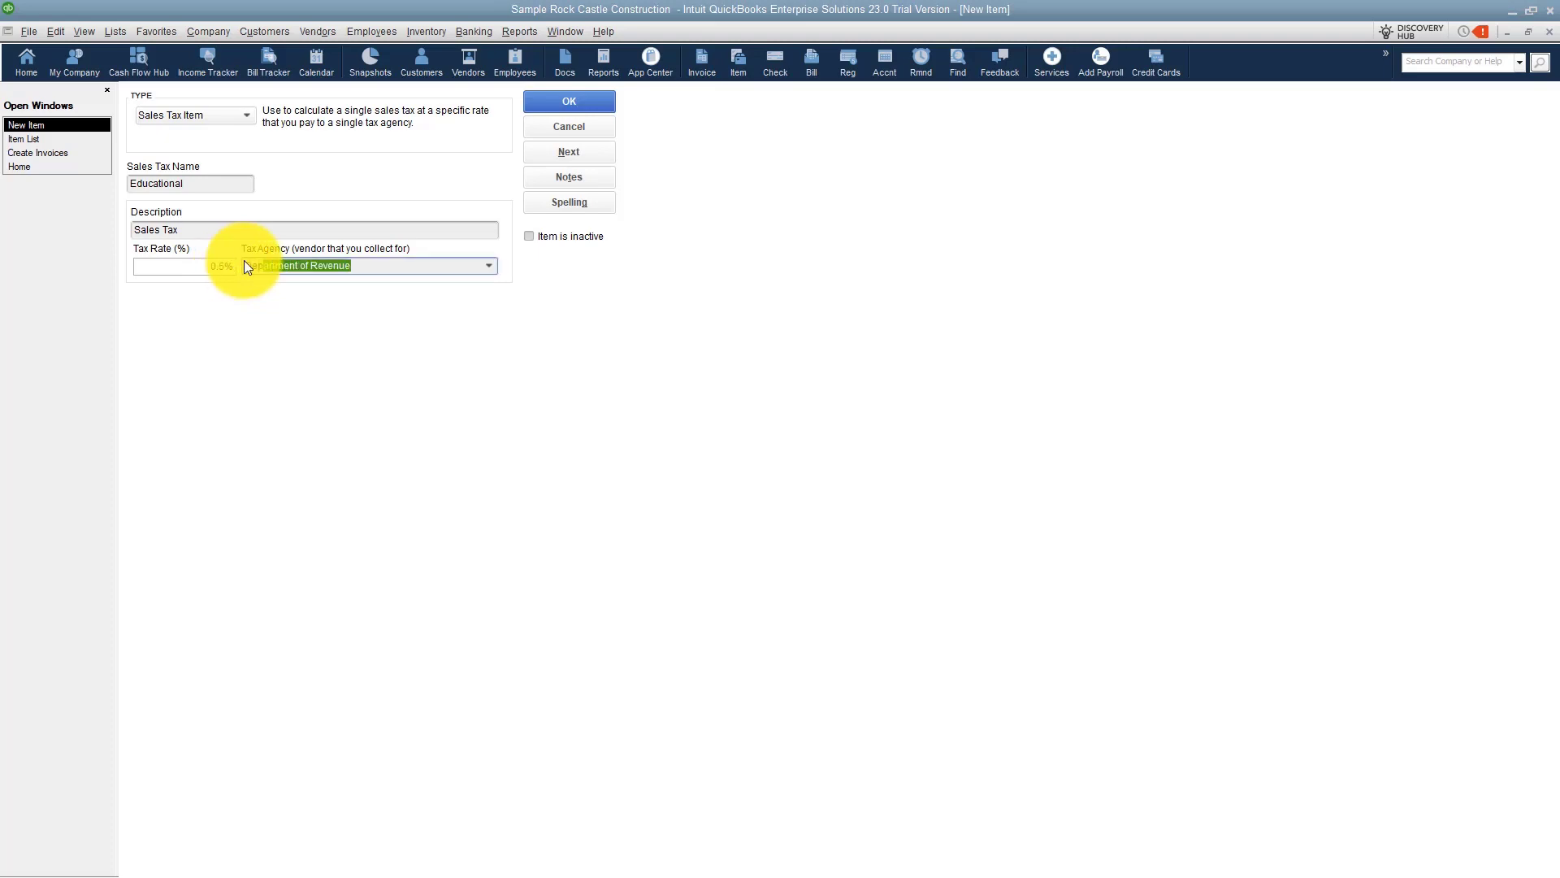
pyautogui.click(584, 99)
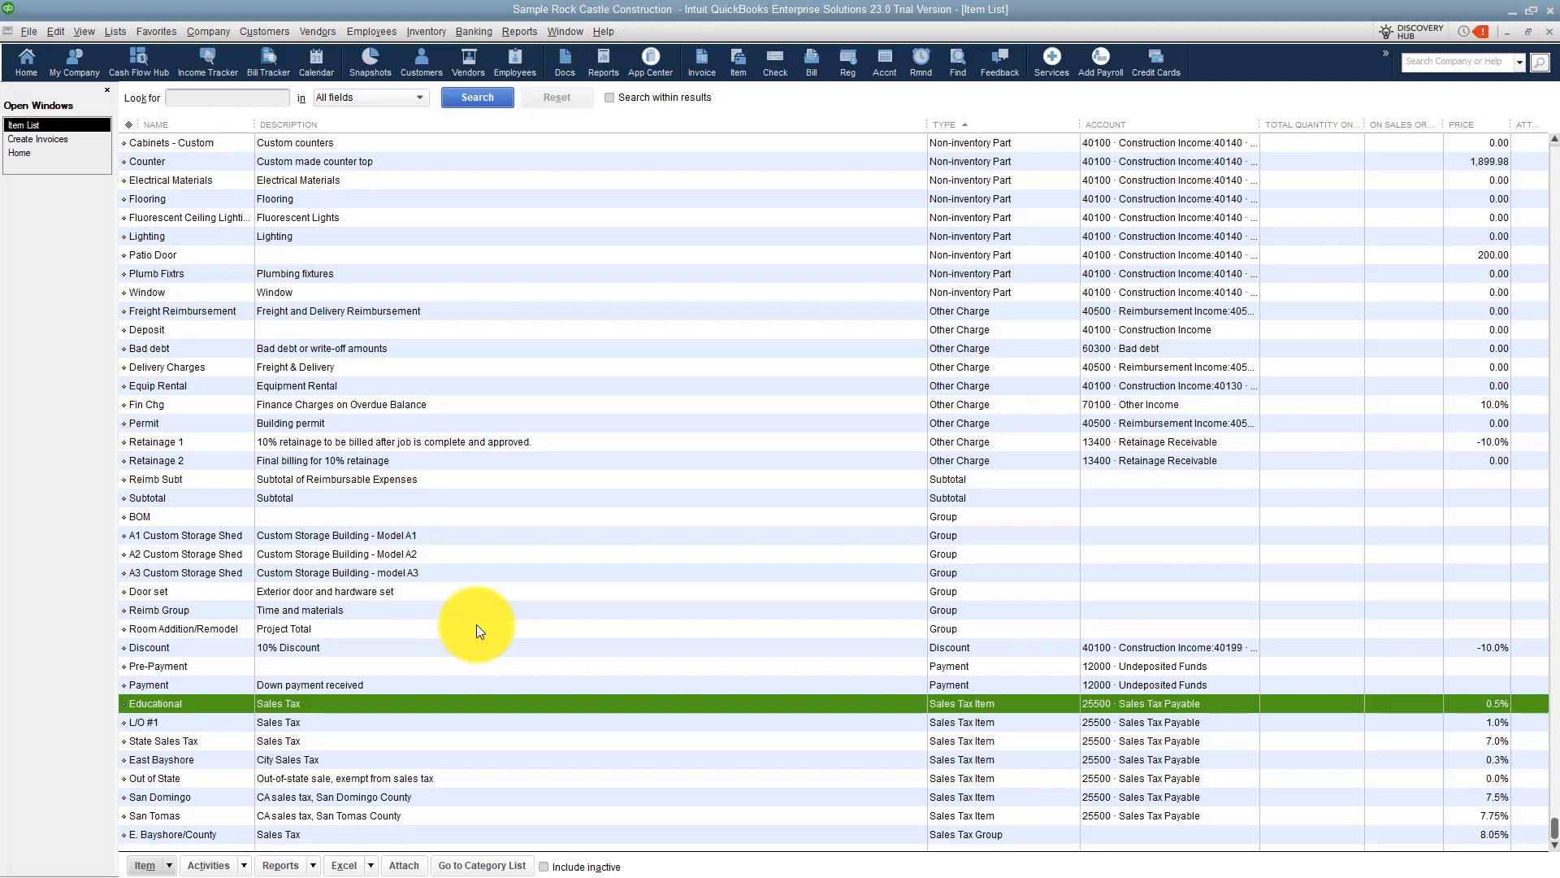
# Create a new Sales Tax Group named County #1.
pyautogui.rightClick(573, 589)
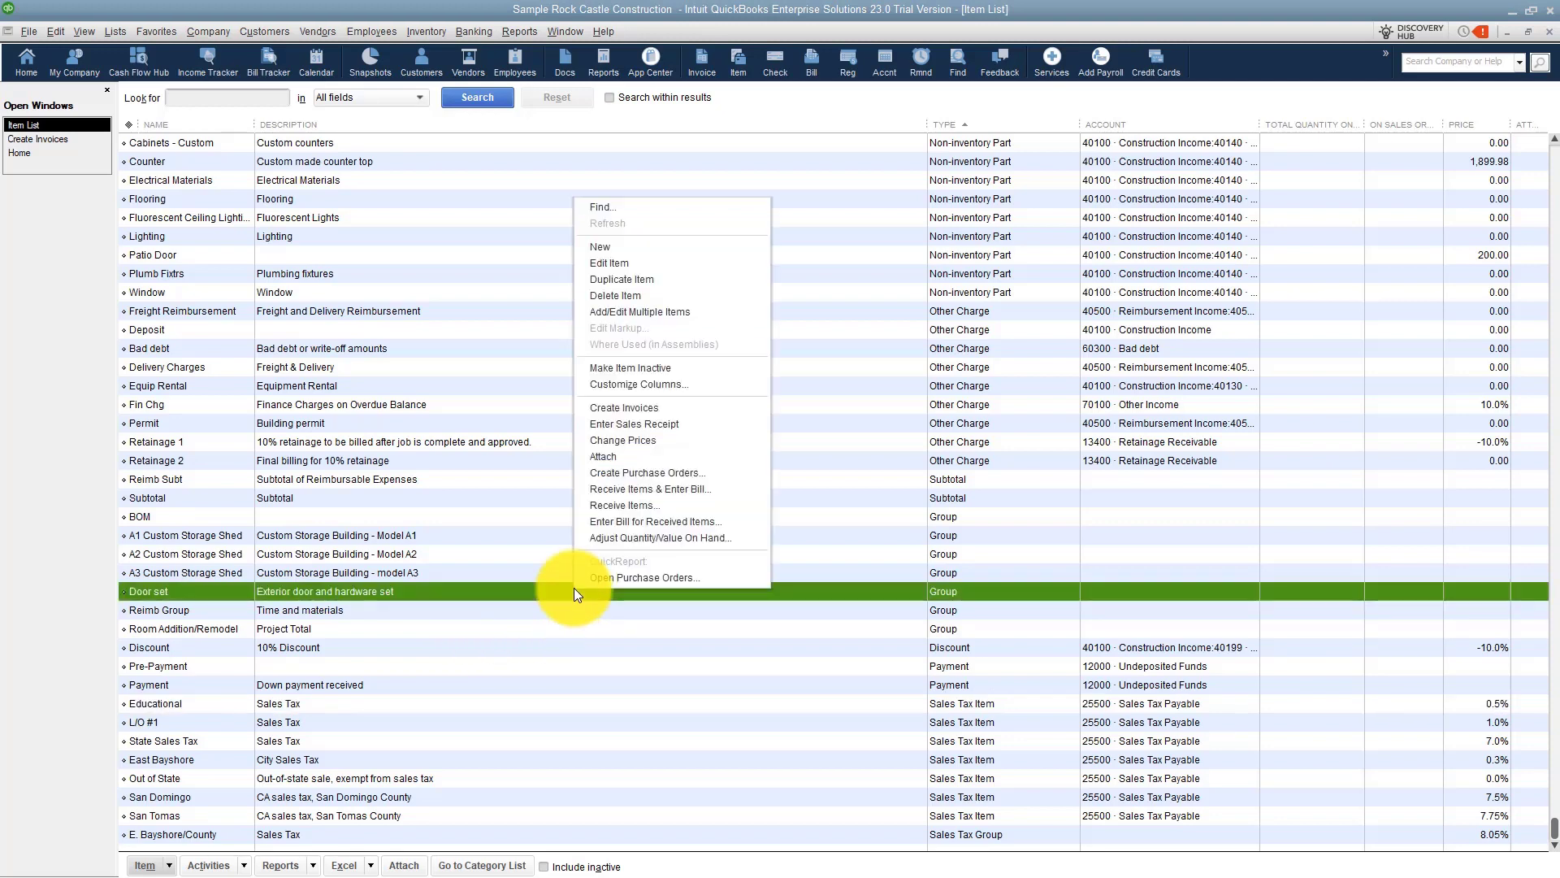
pyautogui.click(615, 251)
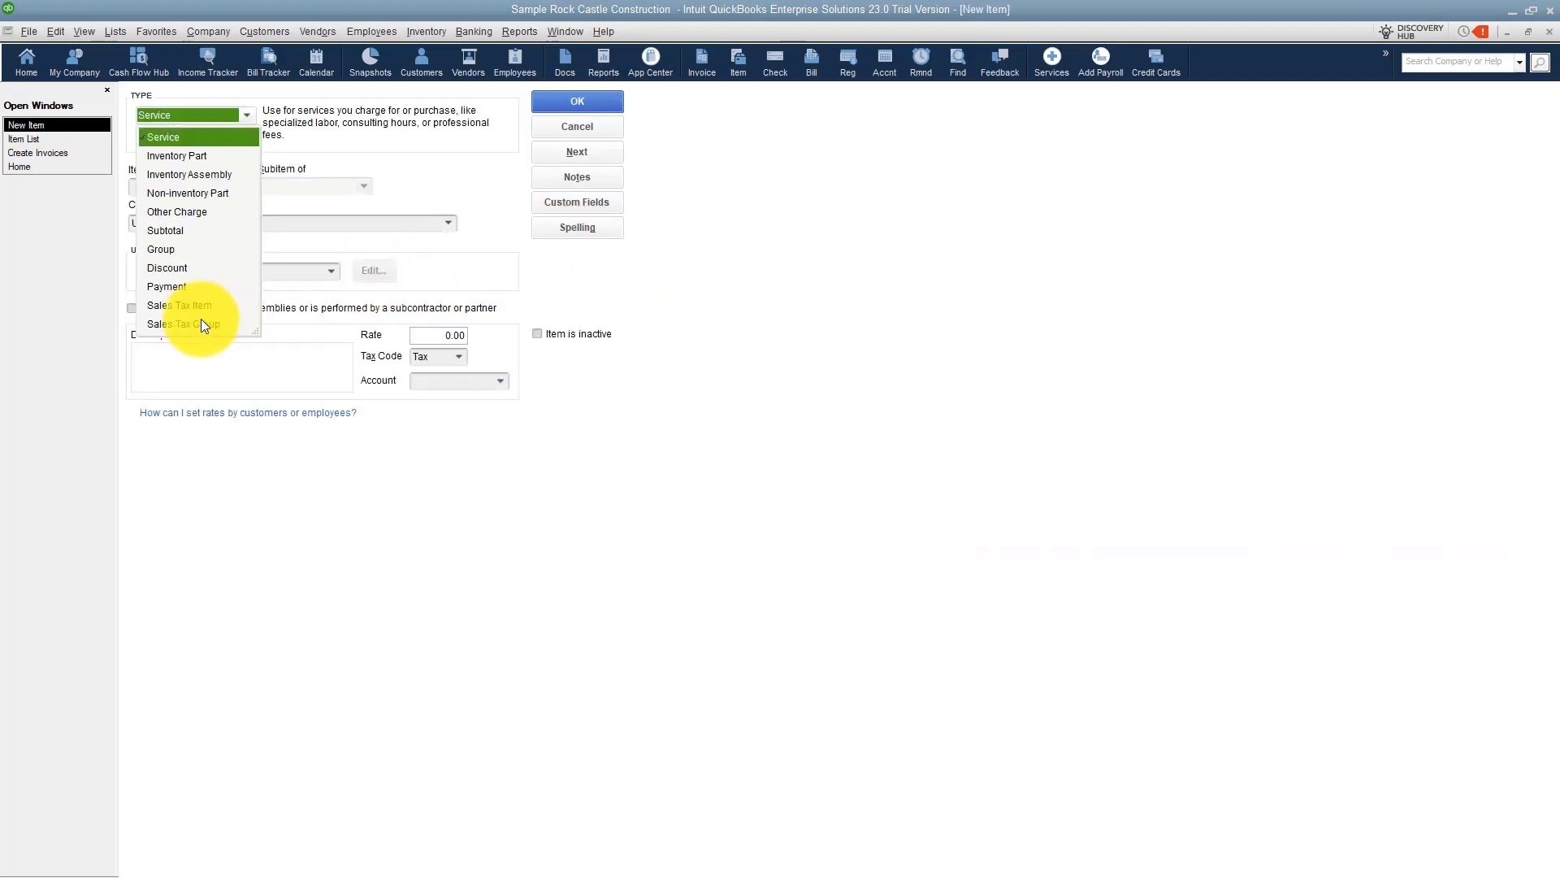
pyautogui.click(183, 324)
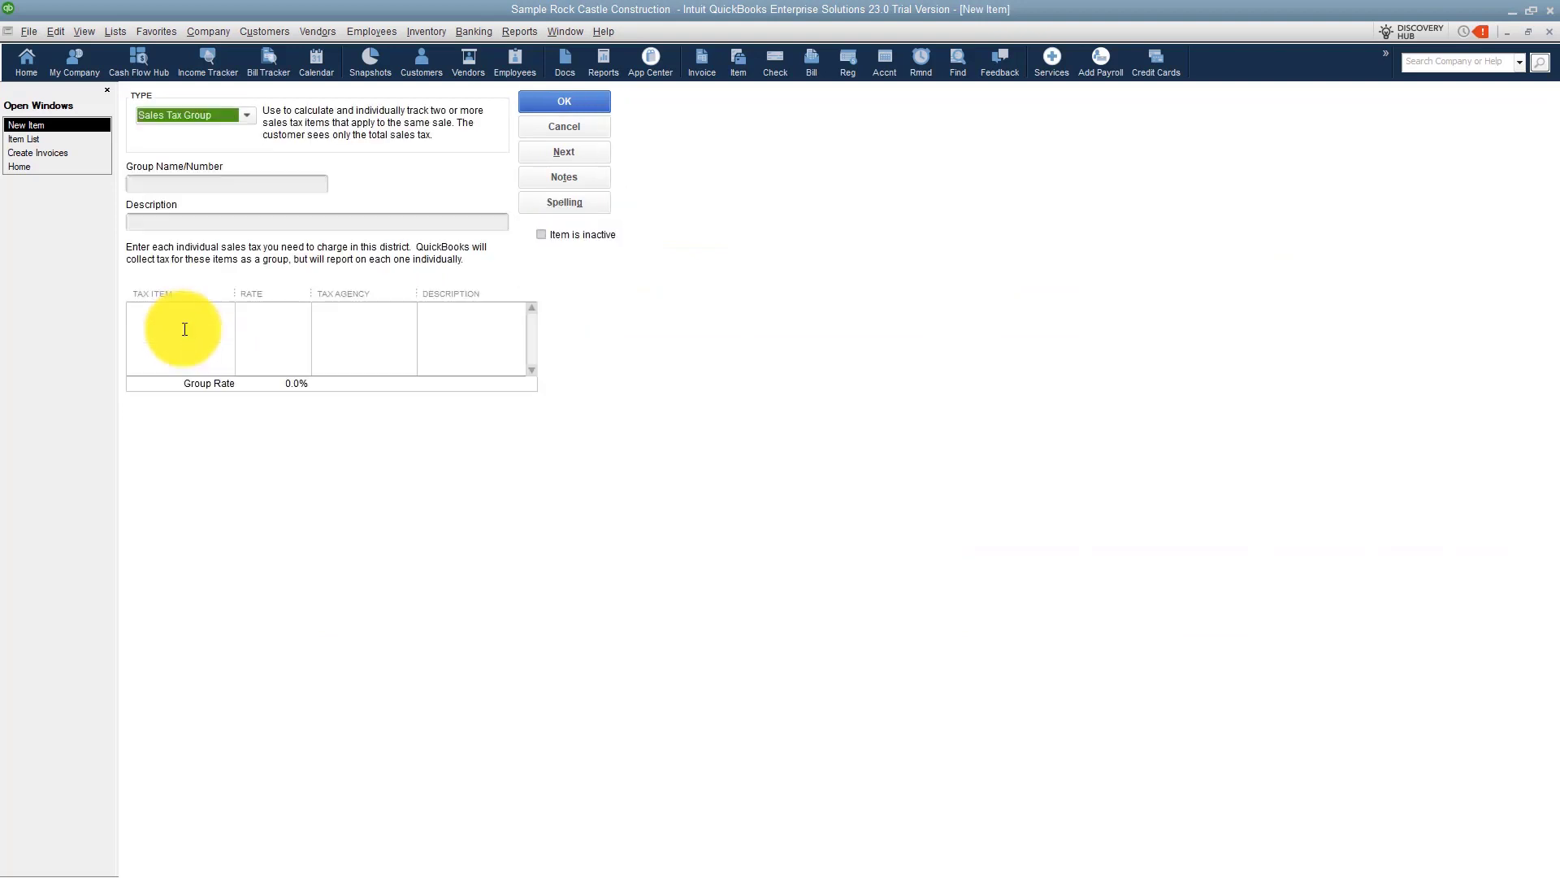
pyautogui.click(162, 182)
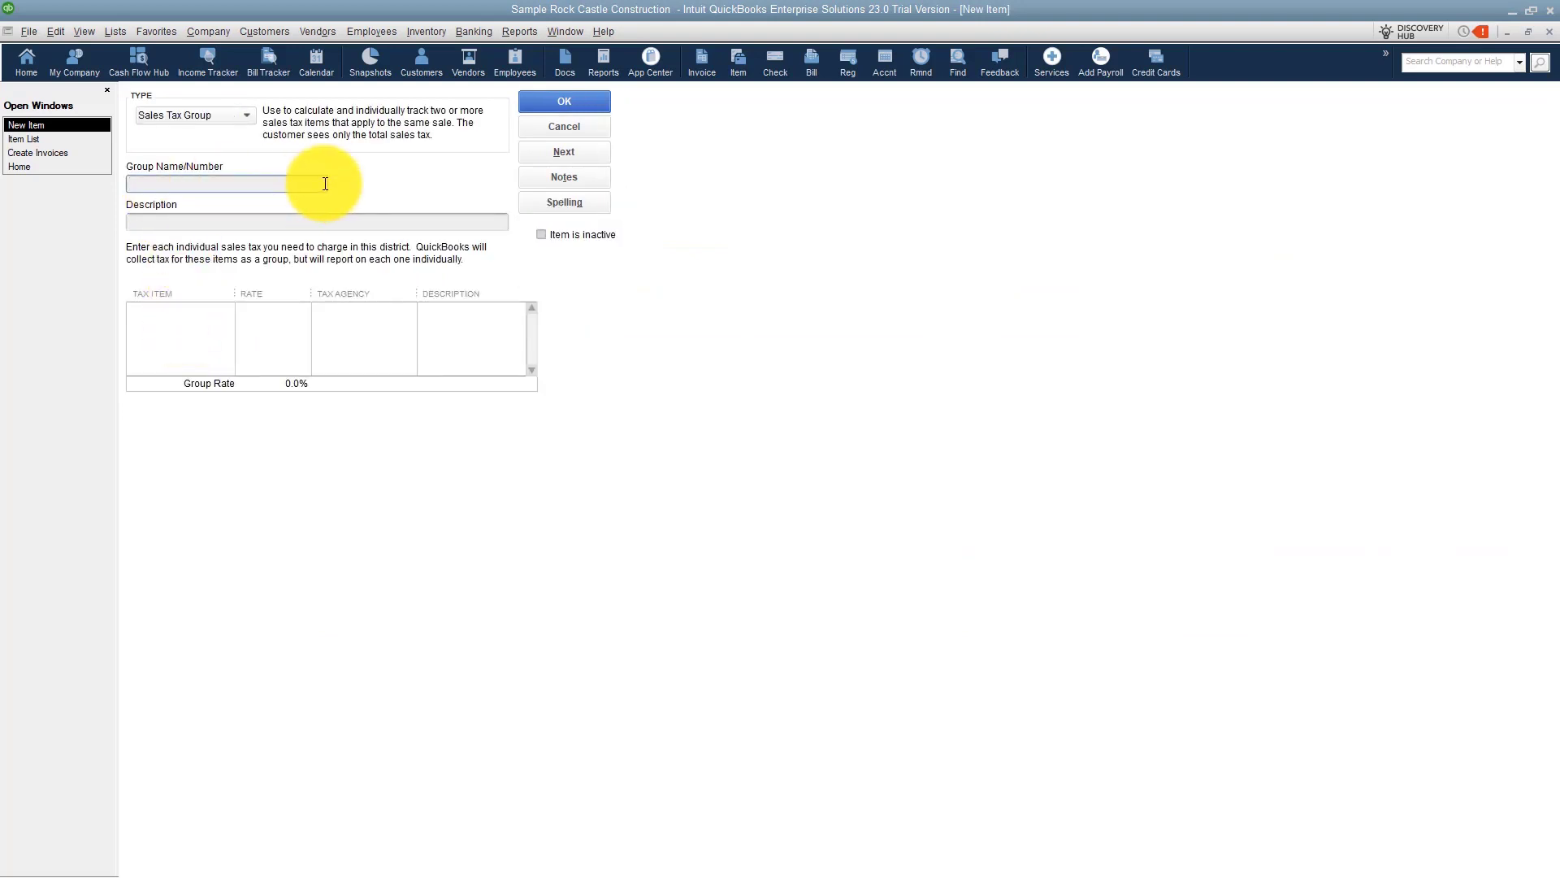
pyautogui.write('Count')
pyautogui.press('BackSpace')
pyautogui.write('#1')
pyautogui.click(195, 308)
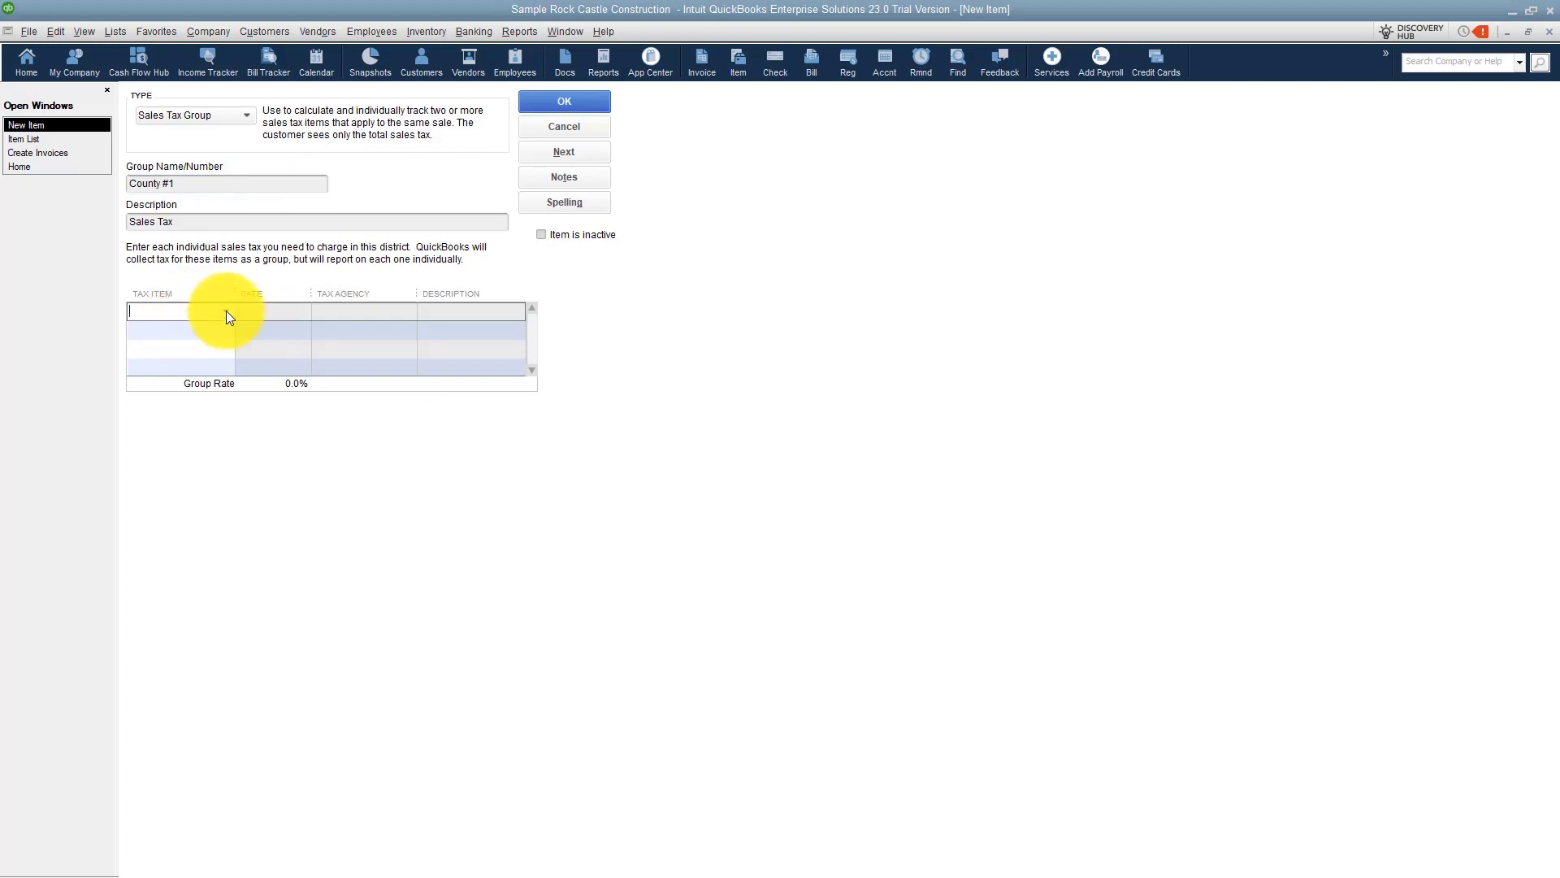
# Add State Sales Tax, L/O #1 and Educational as tax items in the County #1 group and save it.
pyautogui.click(226, 310)
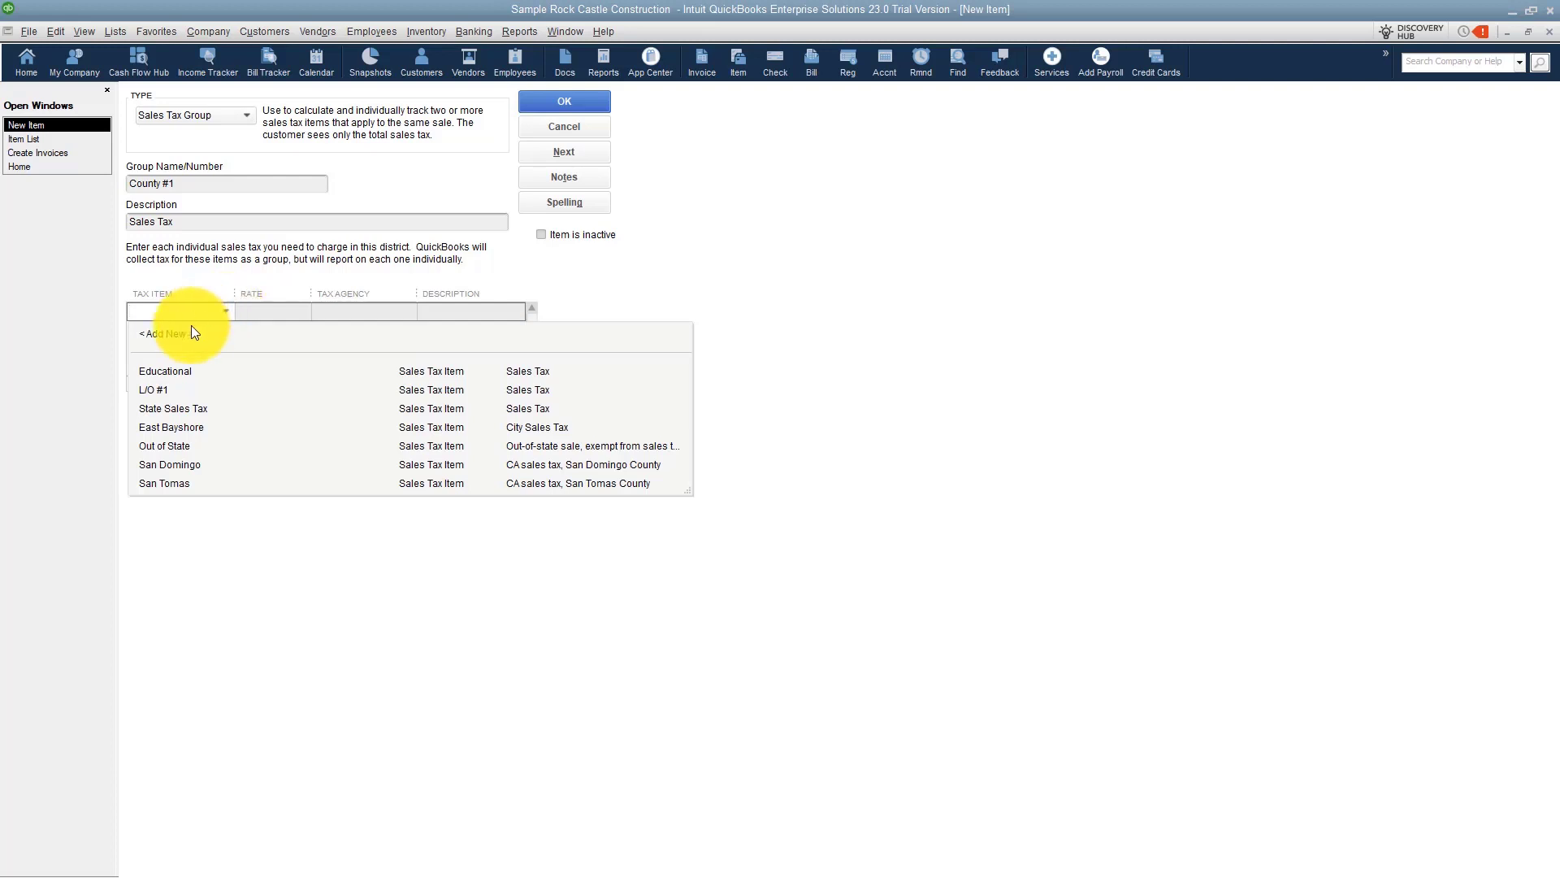
pyautogui.click(181, 408)
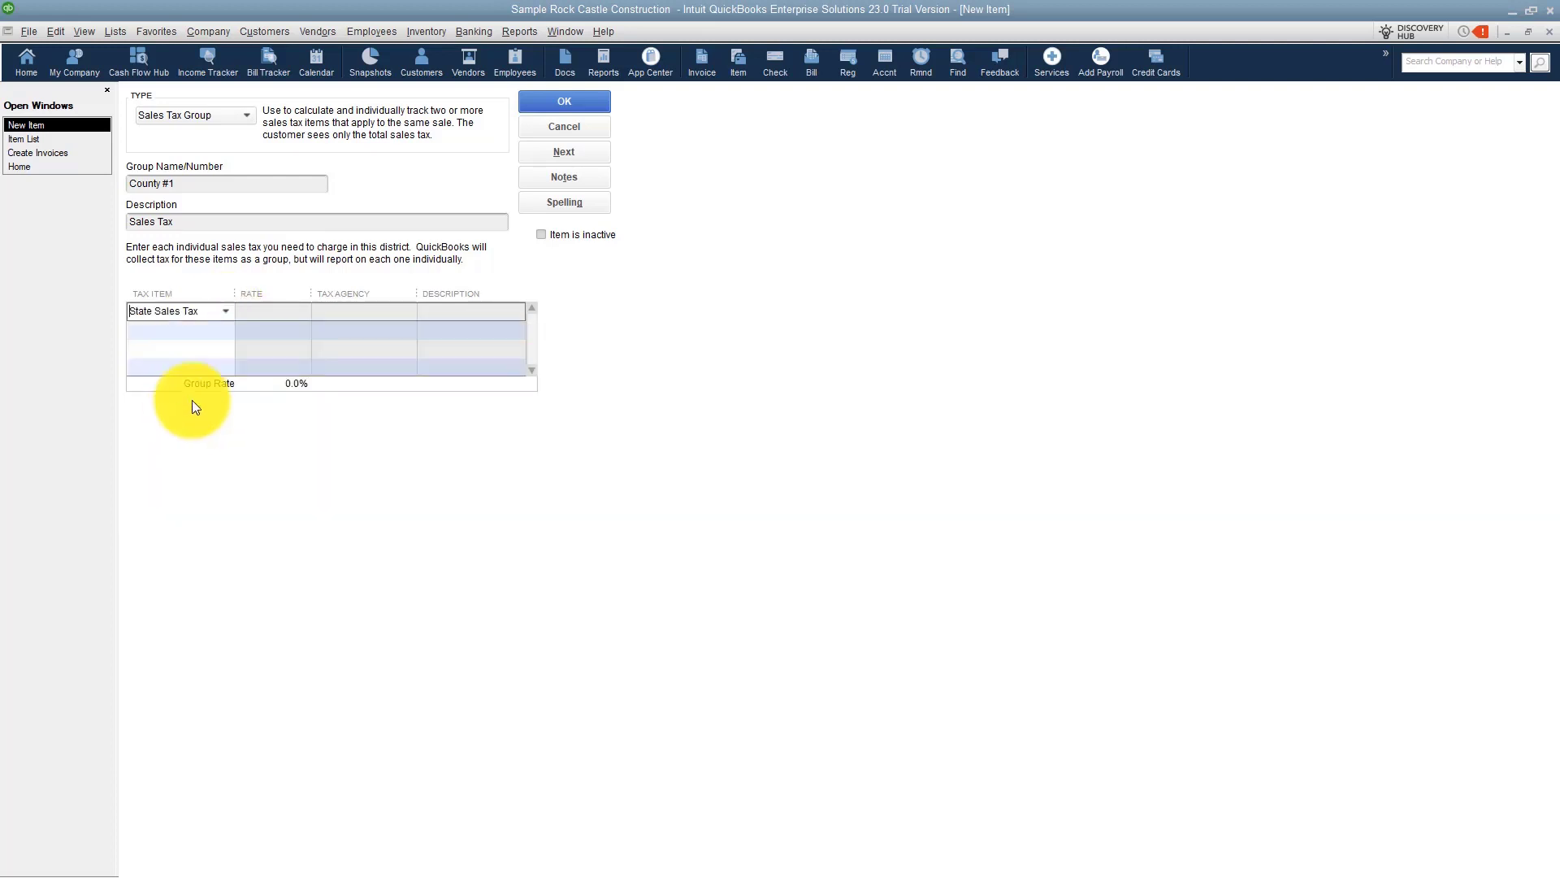
pyautogui.click(217, 331)
pyautogui.click(225, 329)
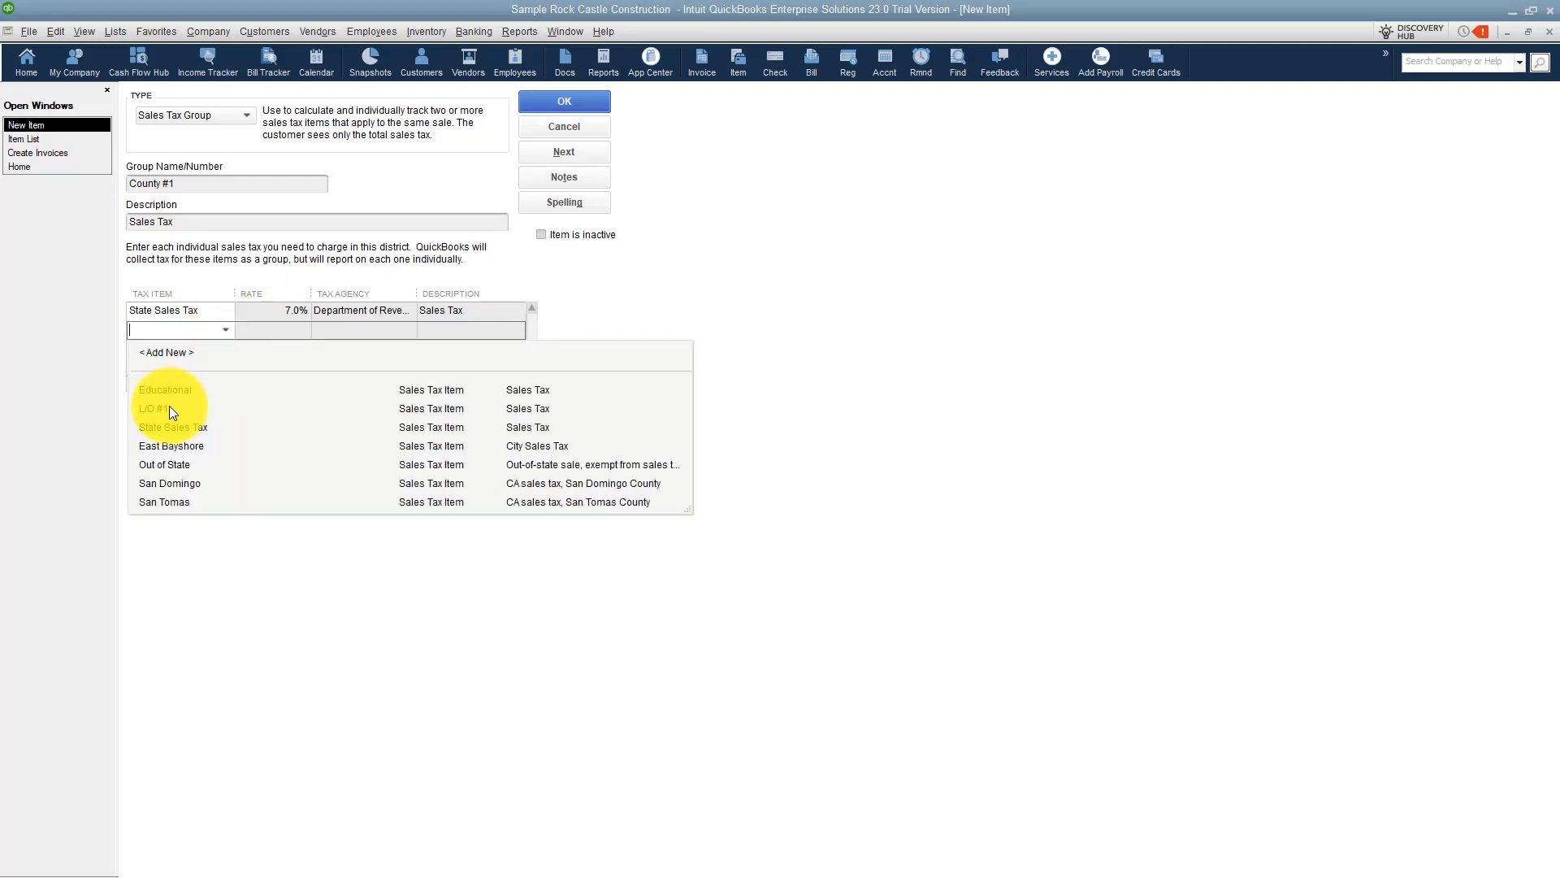
pyautogui.click(169, 409)
pyautogui.click(219, 348)
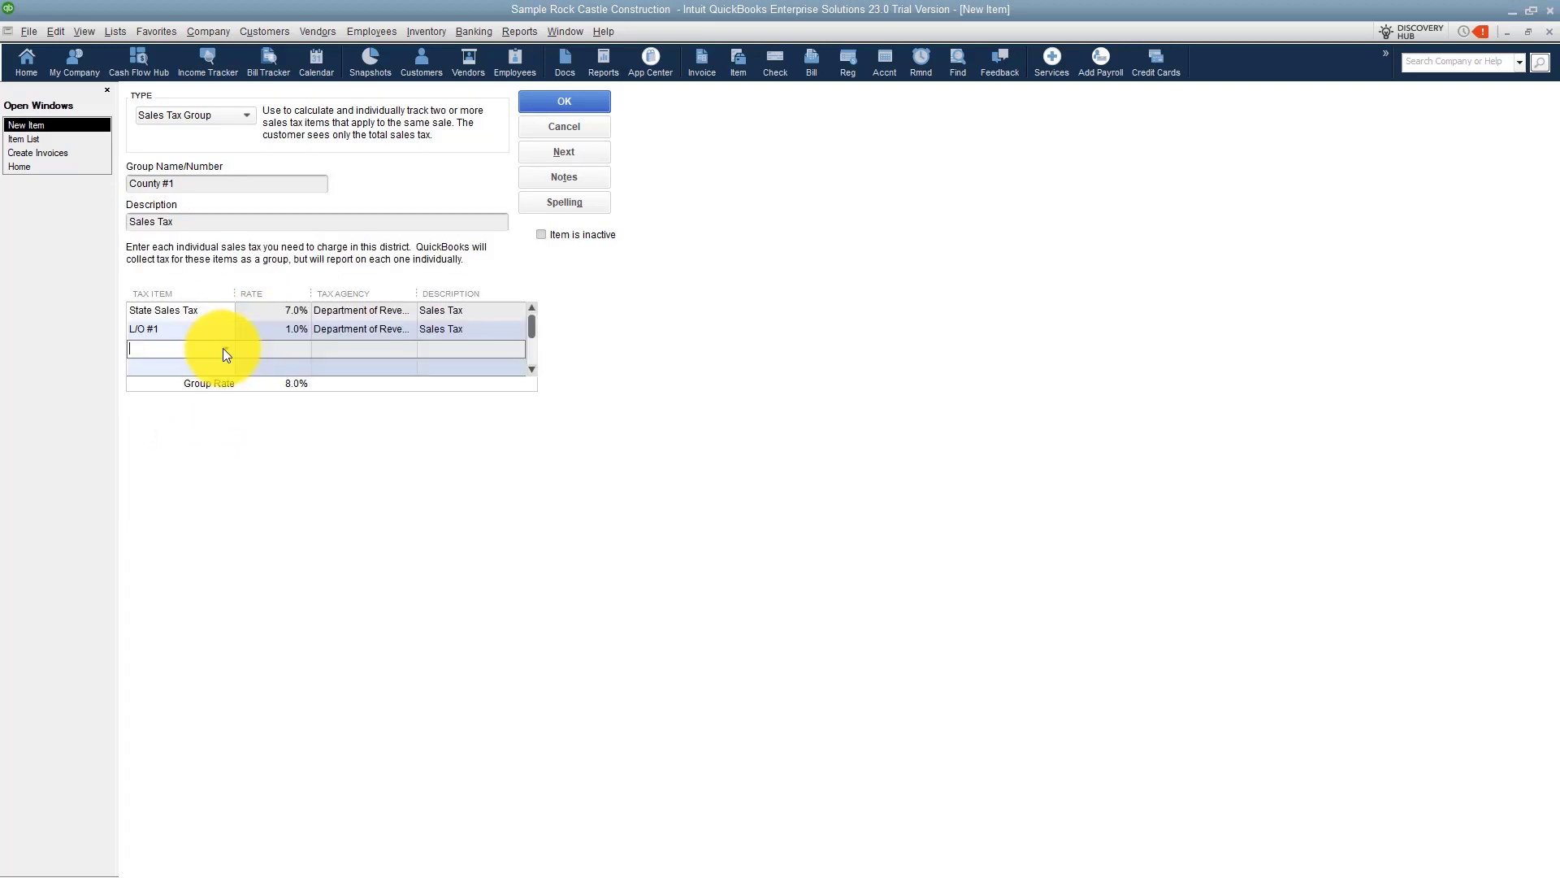
pyautogui.click(222, 347)
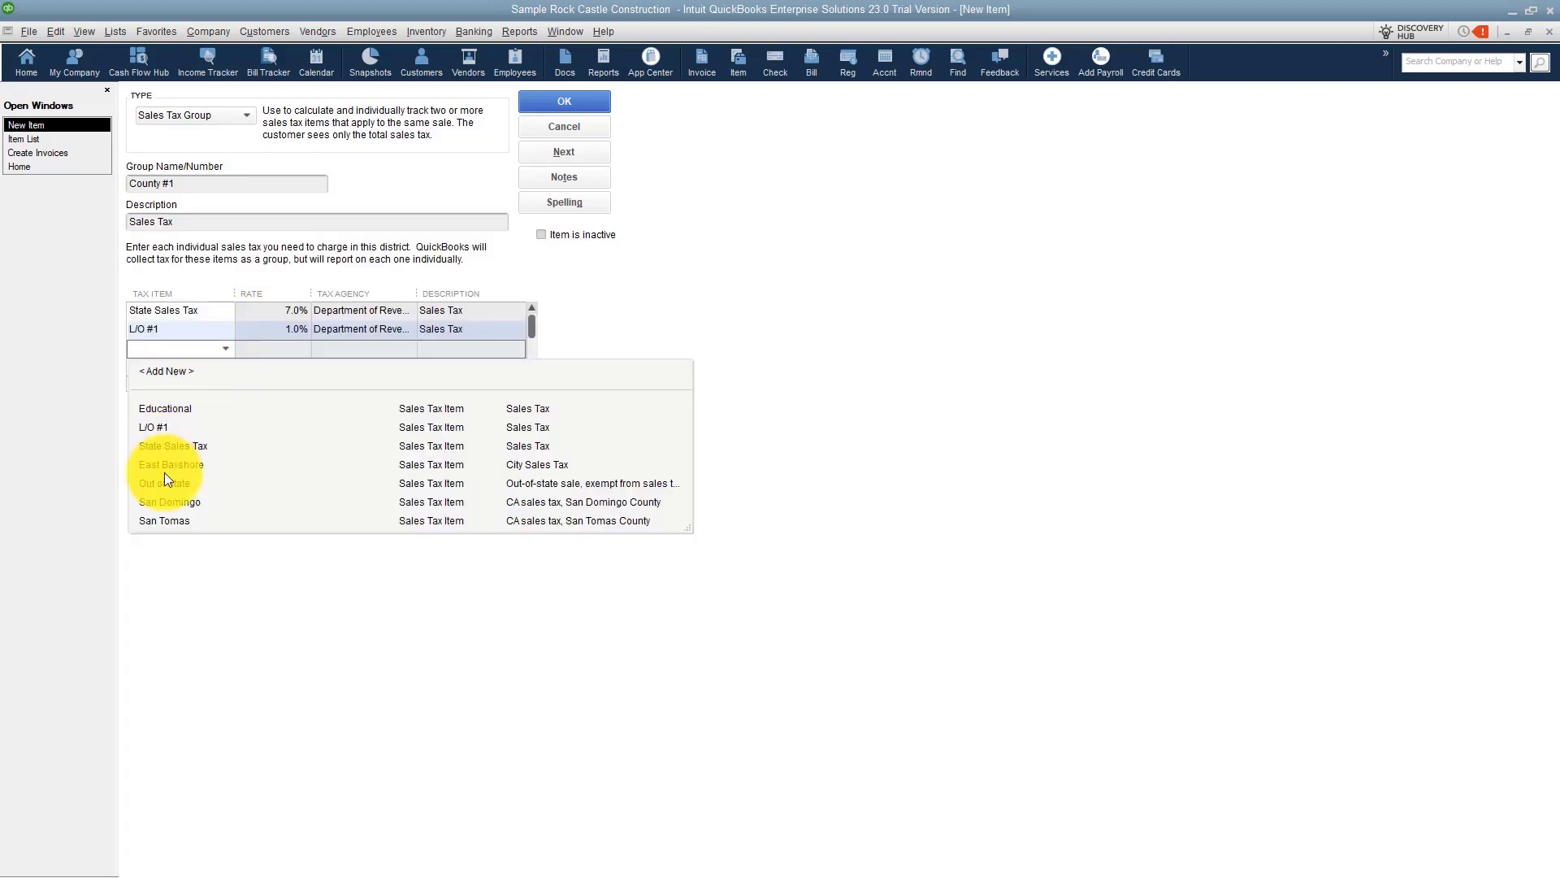
pyautogui.click(169, 409)
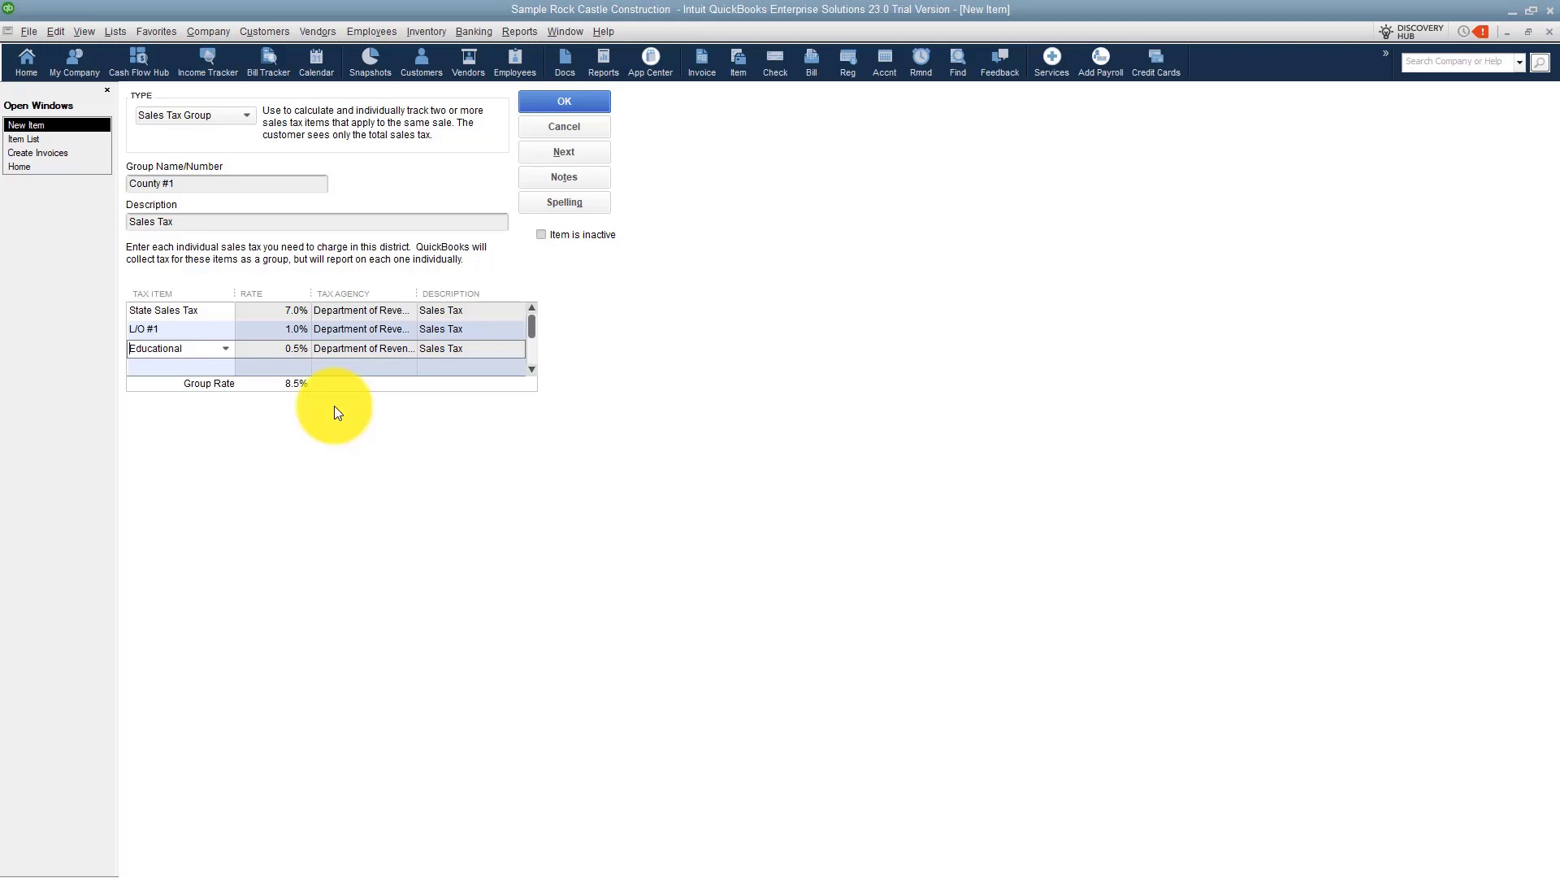
pyautogui.click(559, 101)
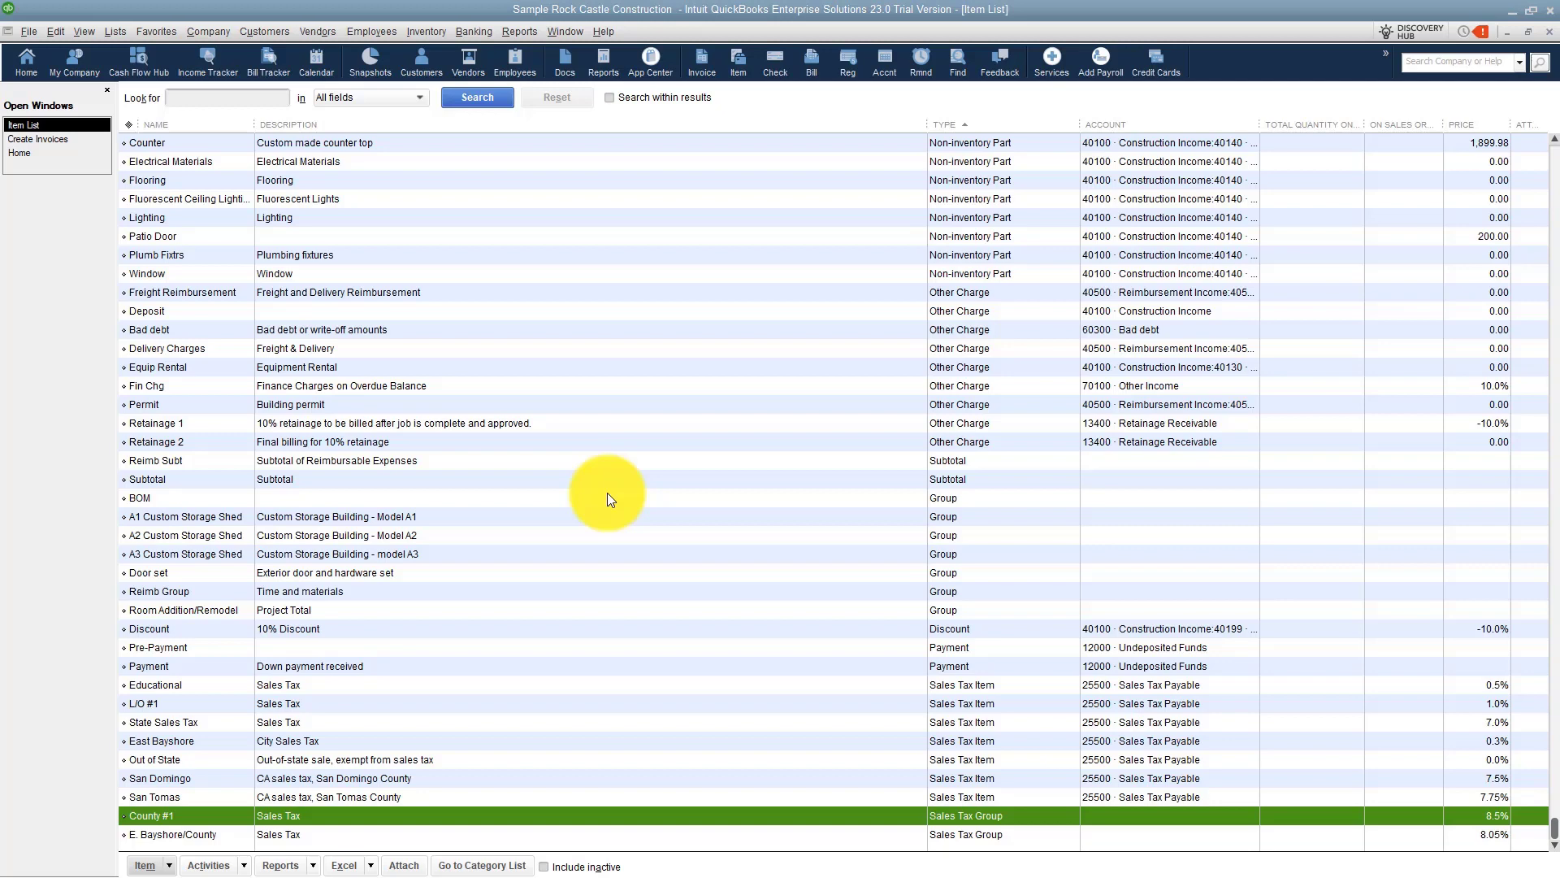
# Create a new Sales Tax Item named L/O #2 with the description Sales Tax.
pyautogui.rightClick(630, 385)
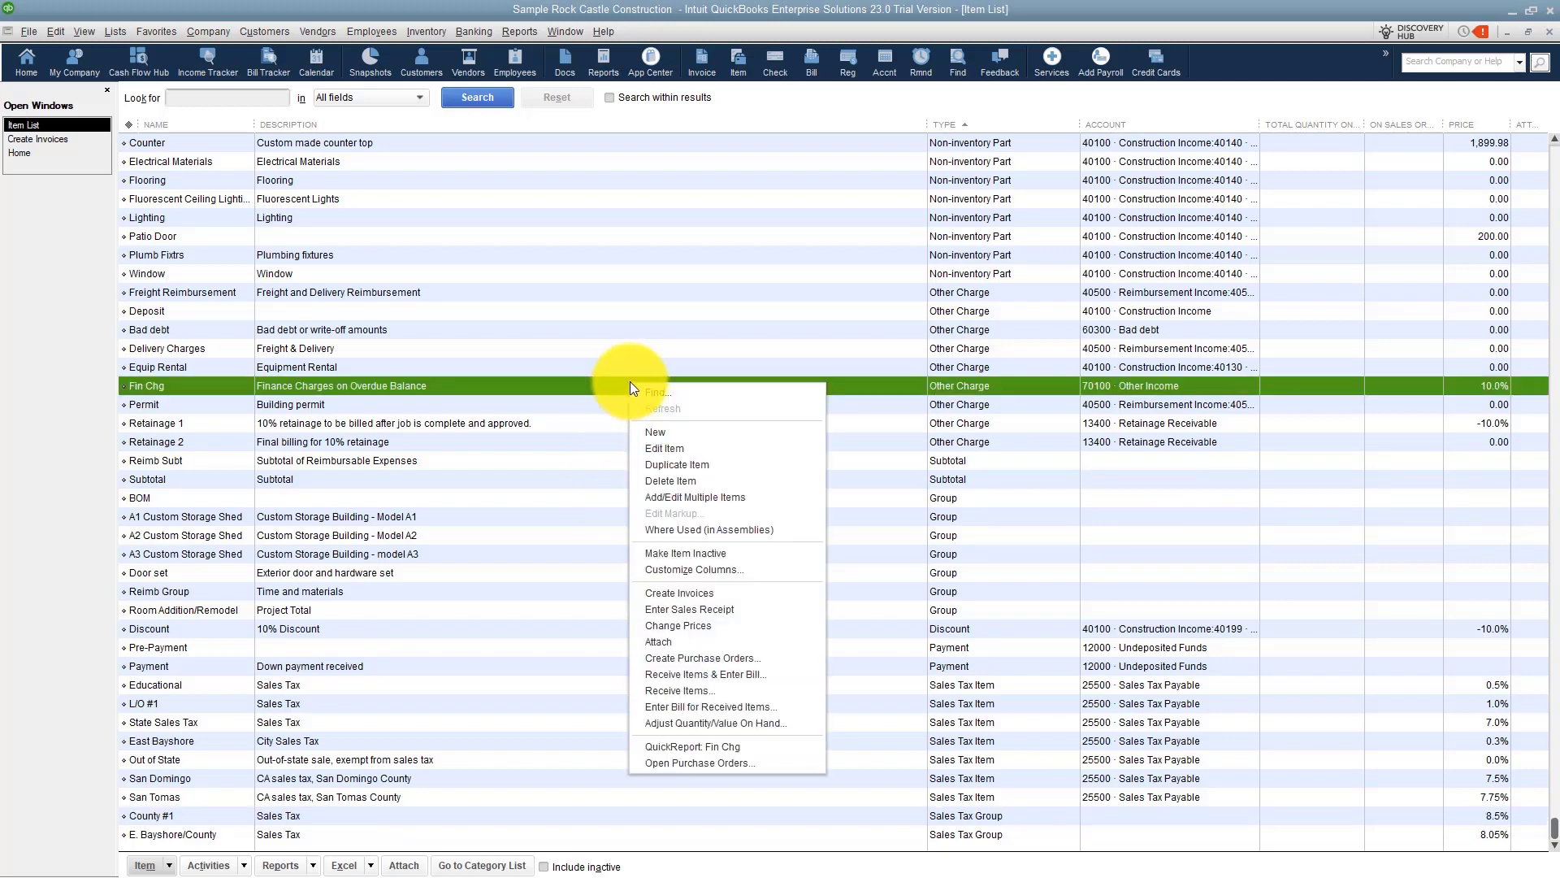
pyautogui.click(655, 434)
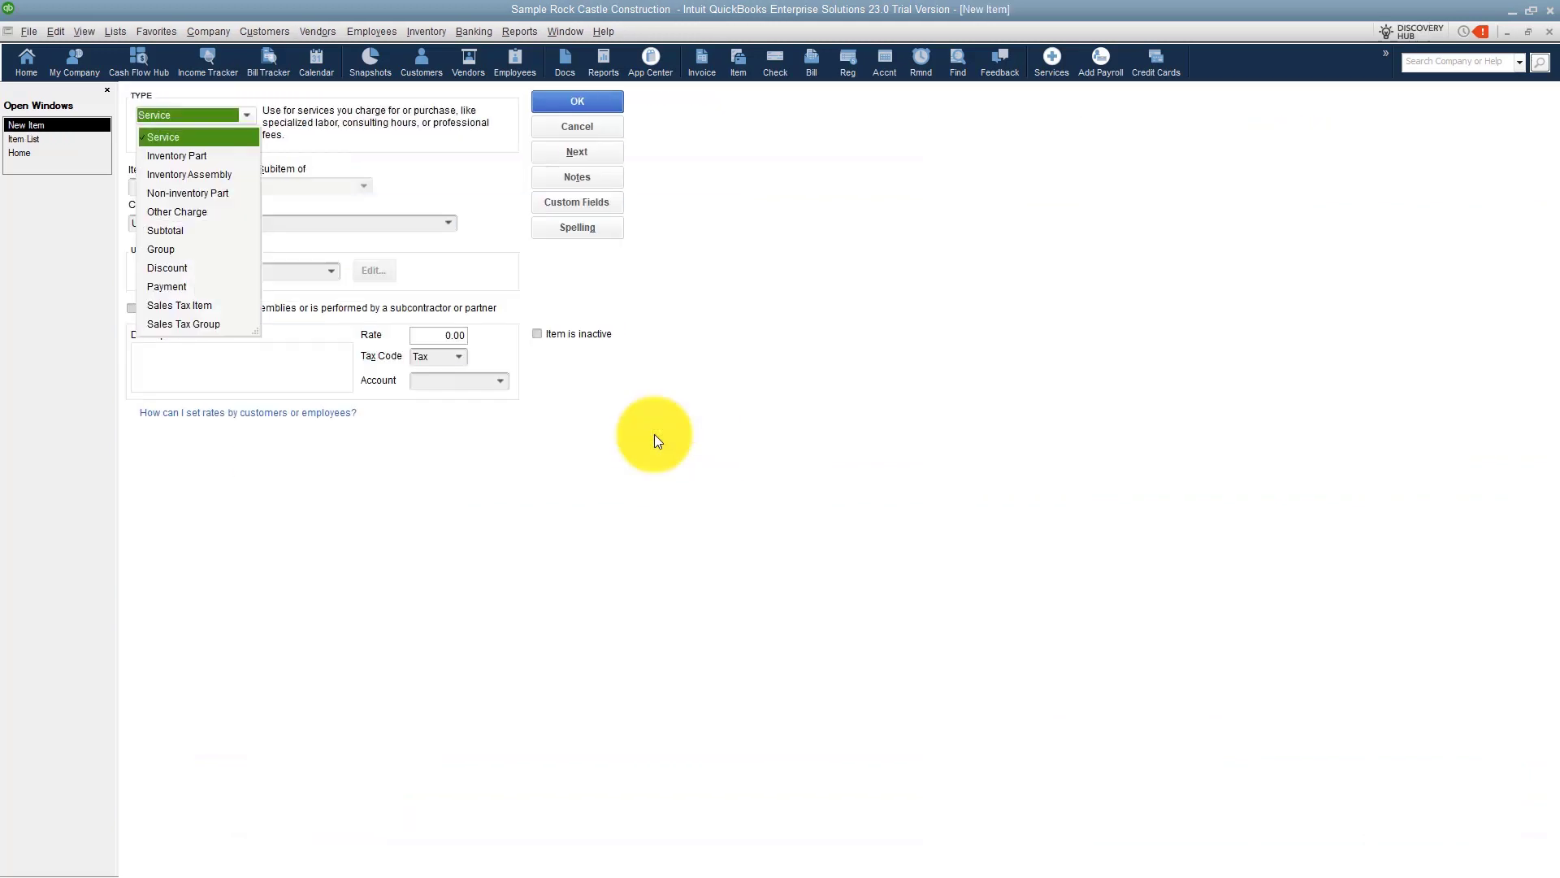
pyautogui.click(198, 305)
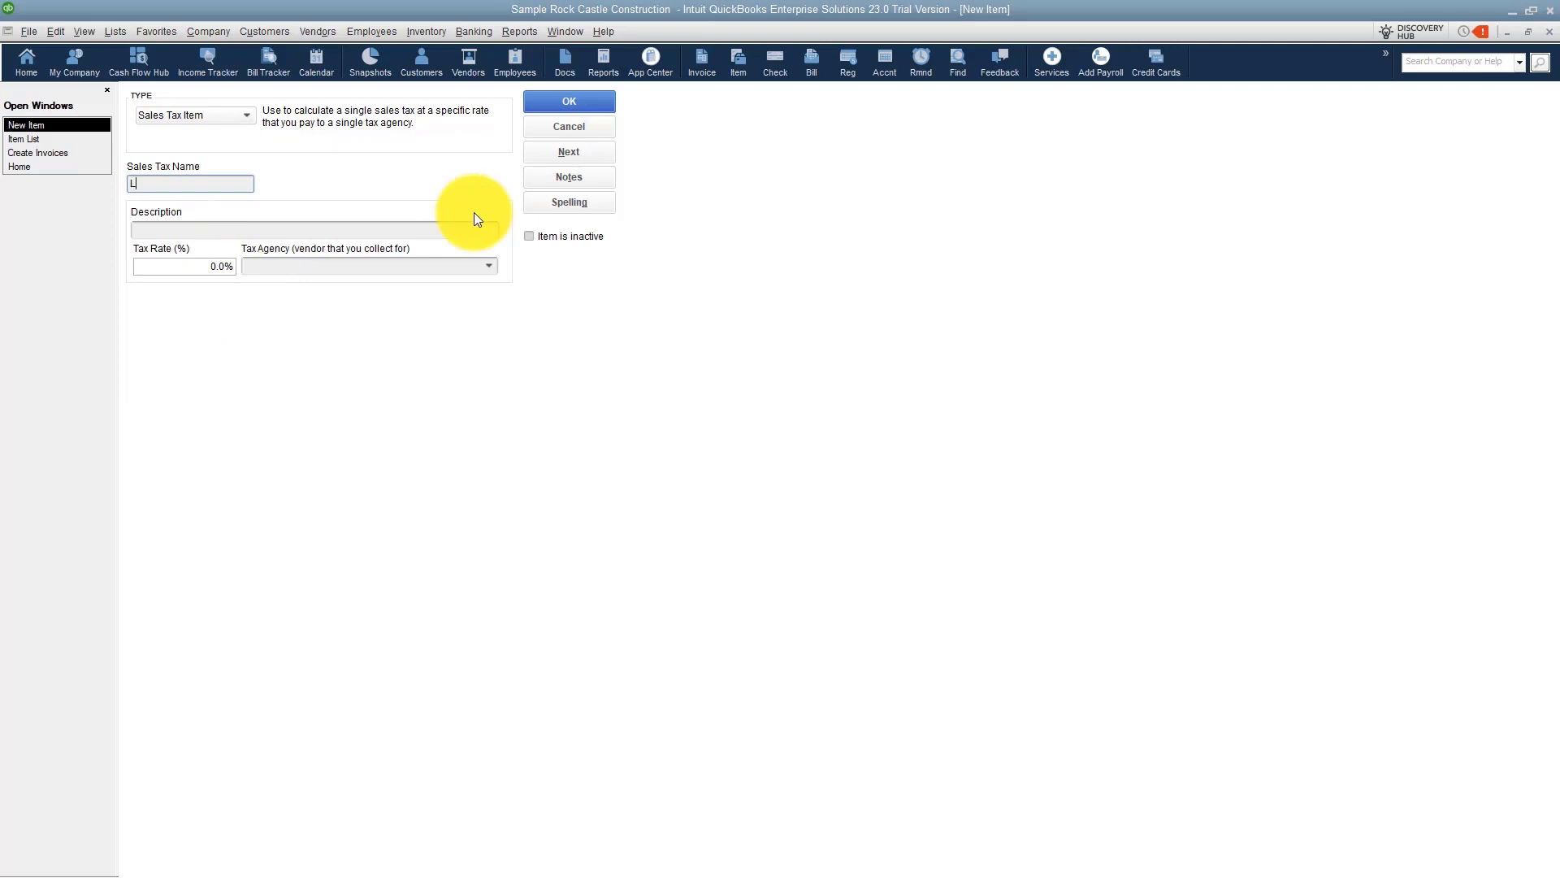
pyautogui.write('L/O #2')
pyautogui.press('Tab')
pyautogui.write('Sales Tax')
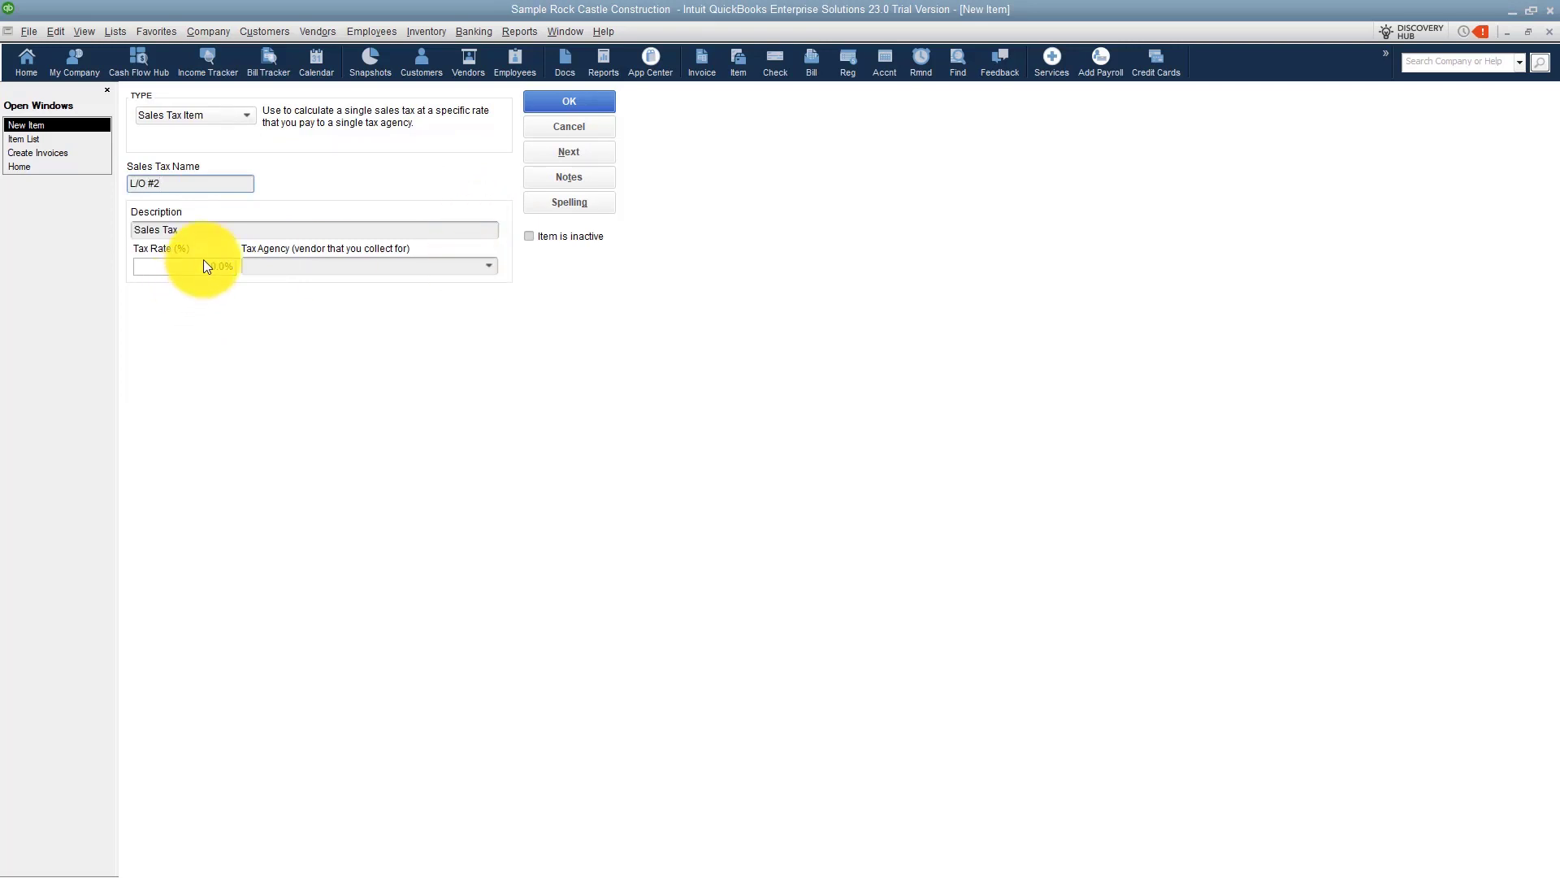
# Set the L/O #2 rate to 0.5%, choose Department of Revenue as tax agency, and save the item.
pyautogui.press('Tab')
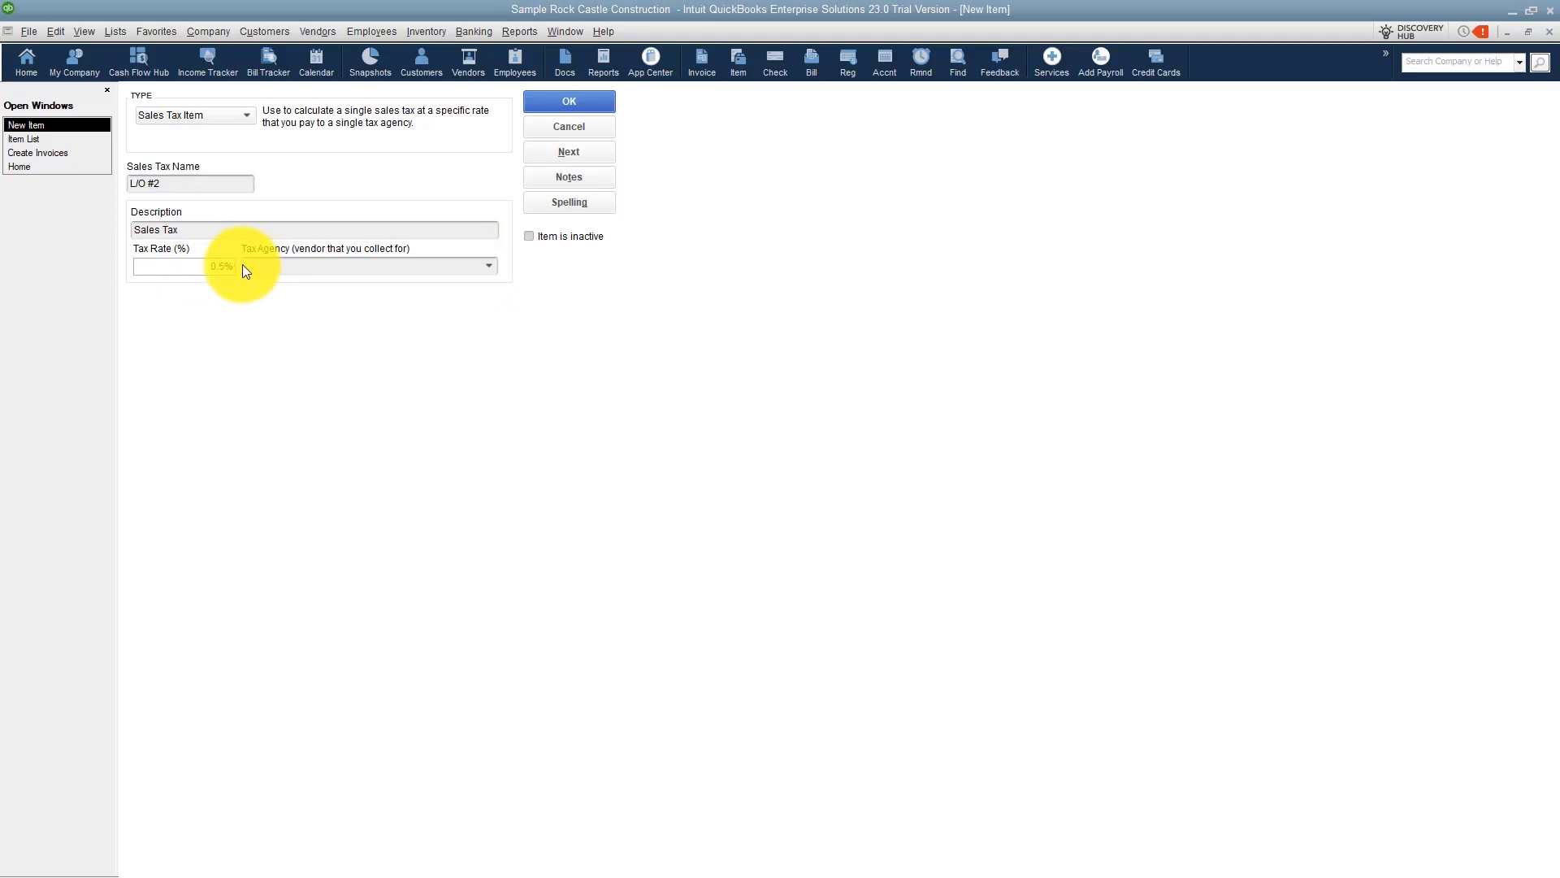
pyautogui.write('0.5')
pyautogui.press('Tab')
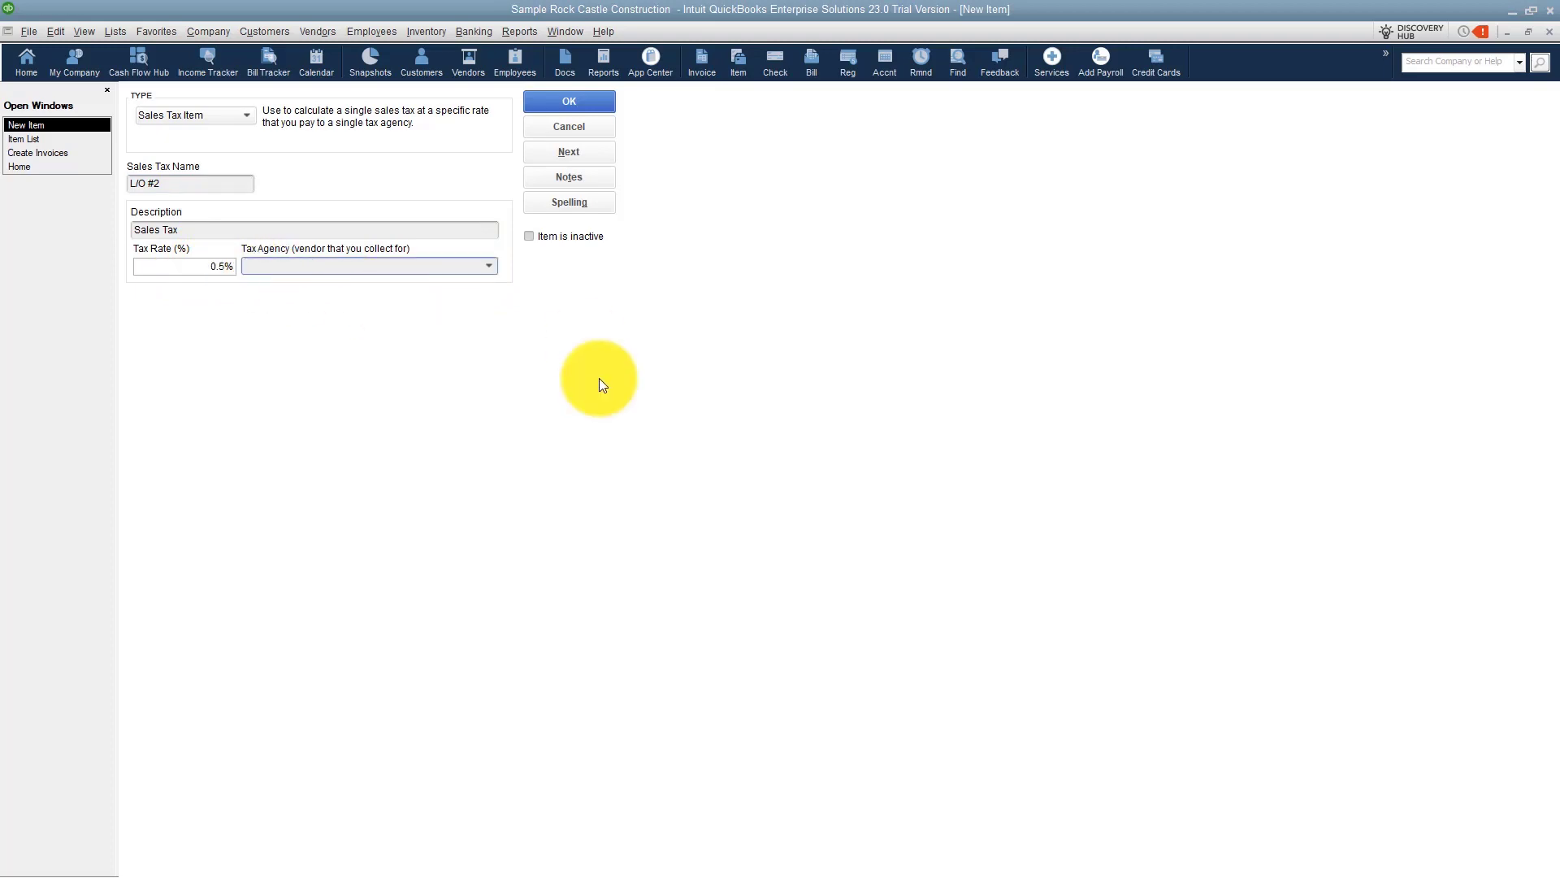
pyautogui.write('Department of Revenue')
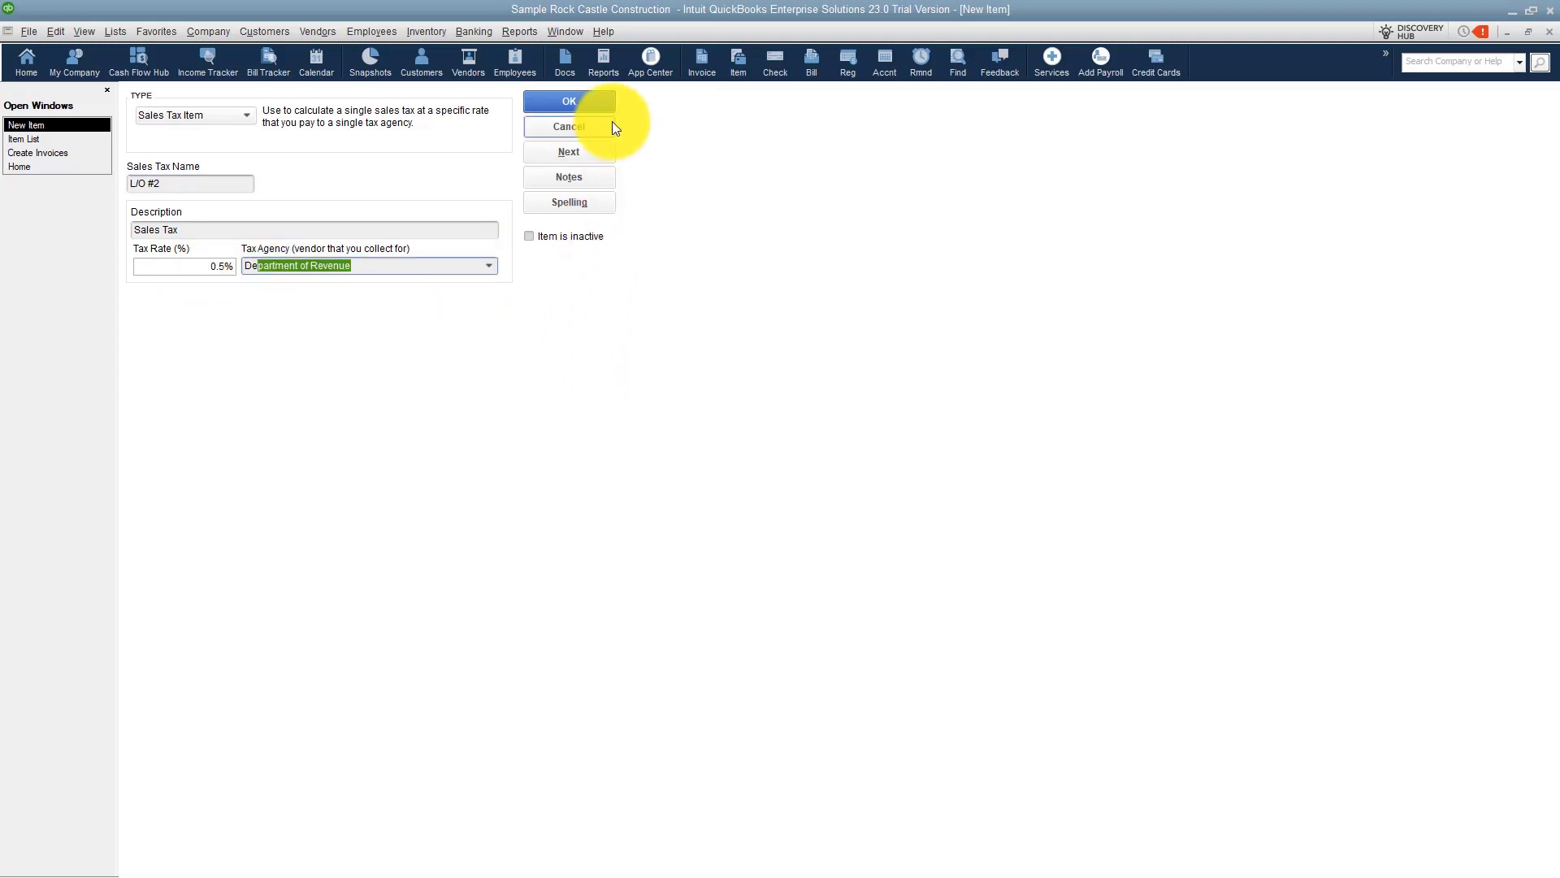
pyautogui.click(594, 101)
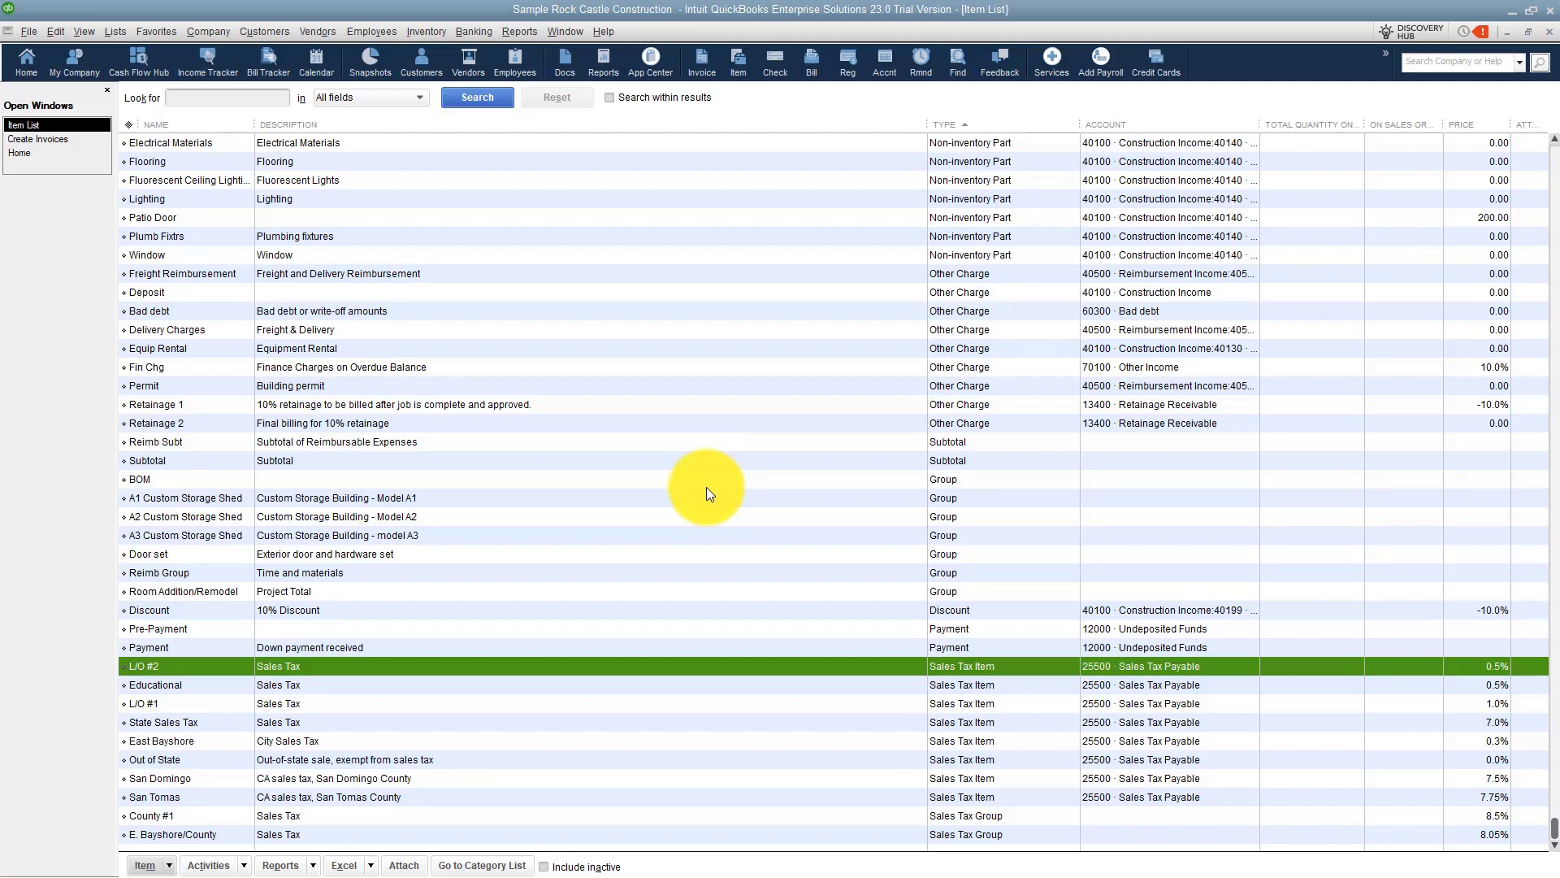
# Create a new Sales Tax Group named County #2.
pyautogui.rightClick(705, 486)
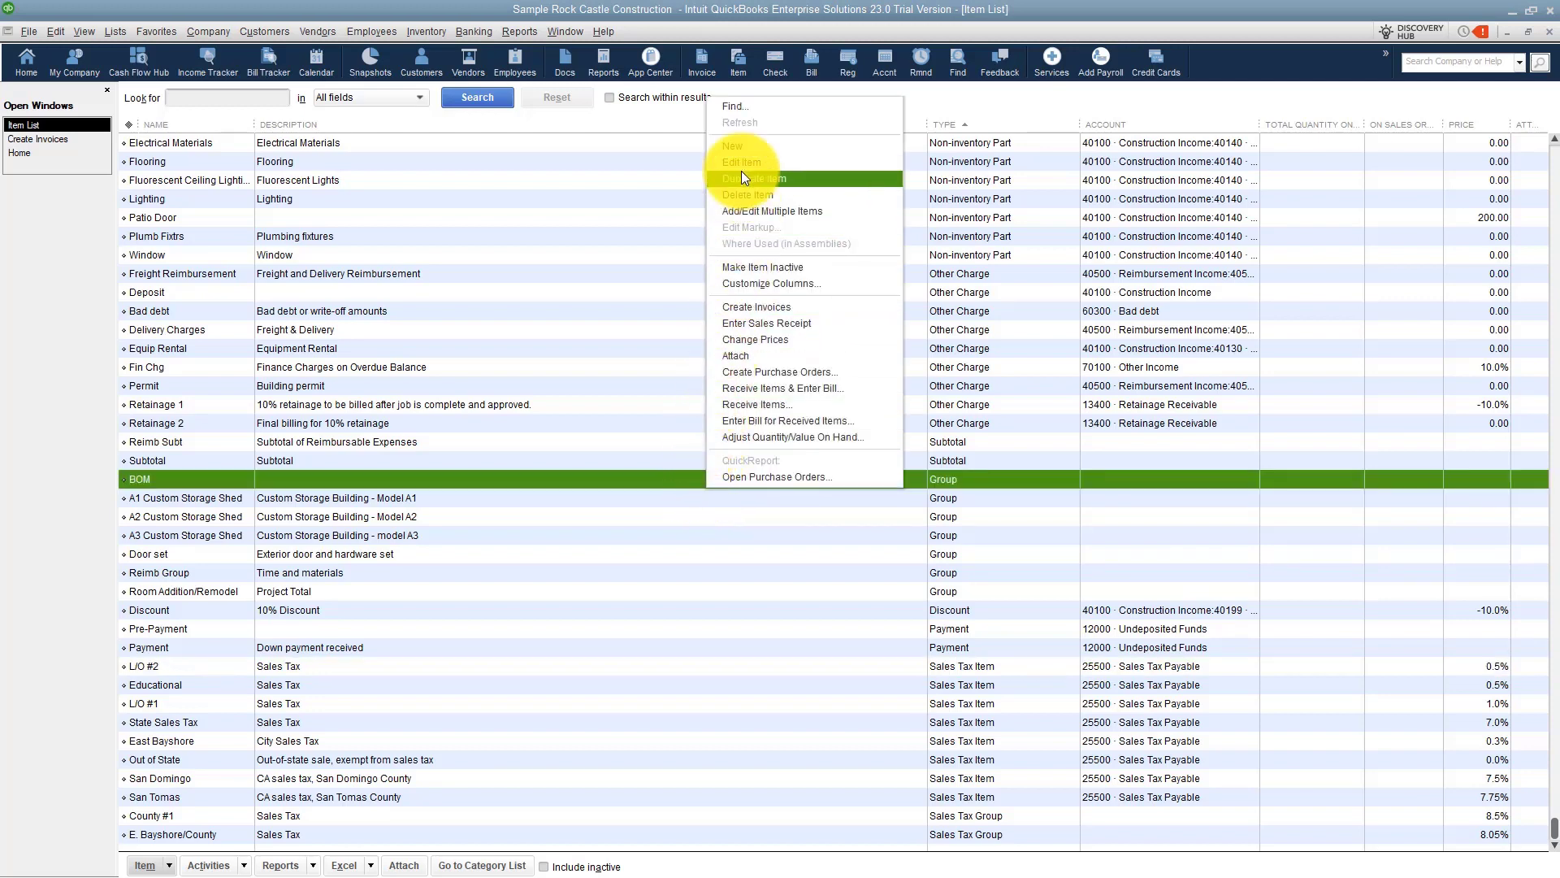
pyautogui.click(741, 147)
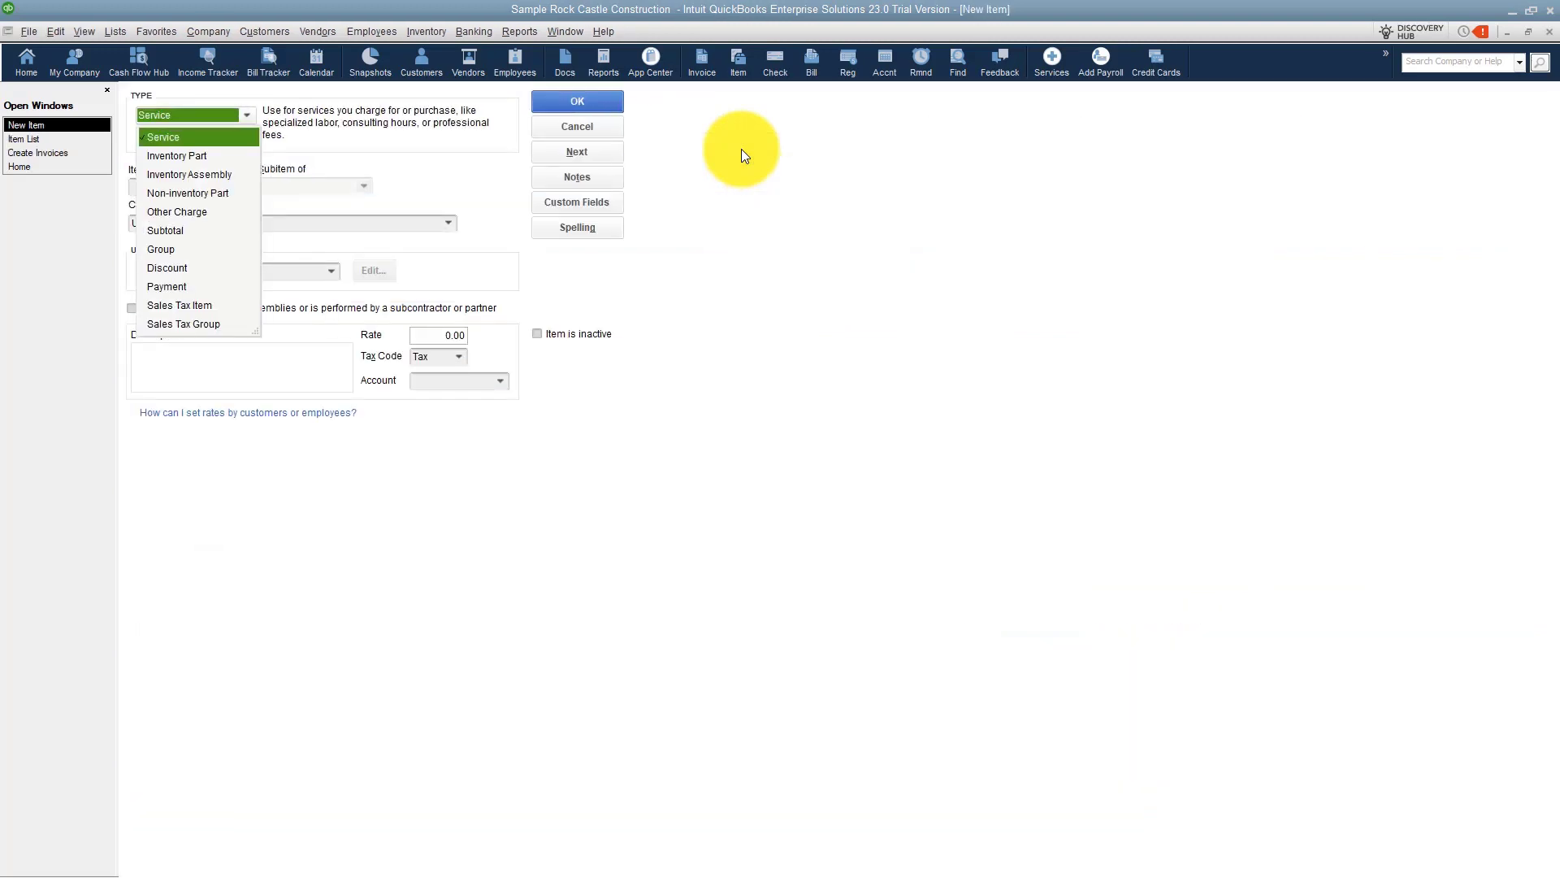
pyautogui.click(208, 324)
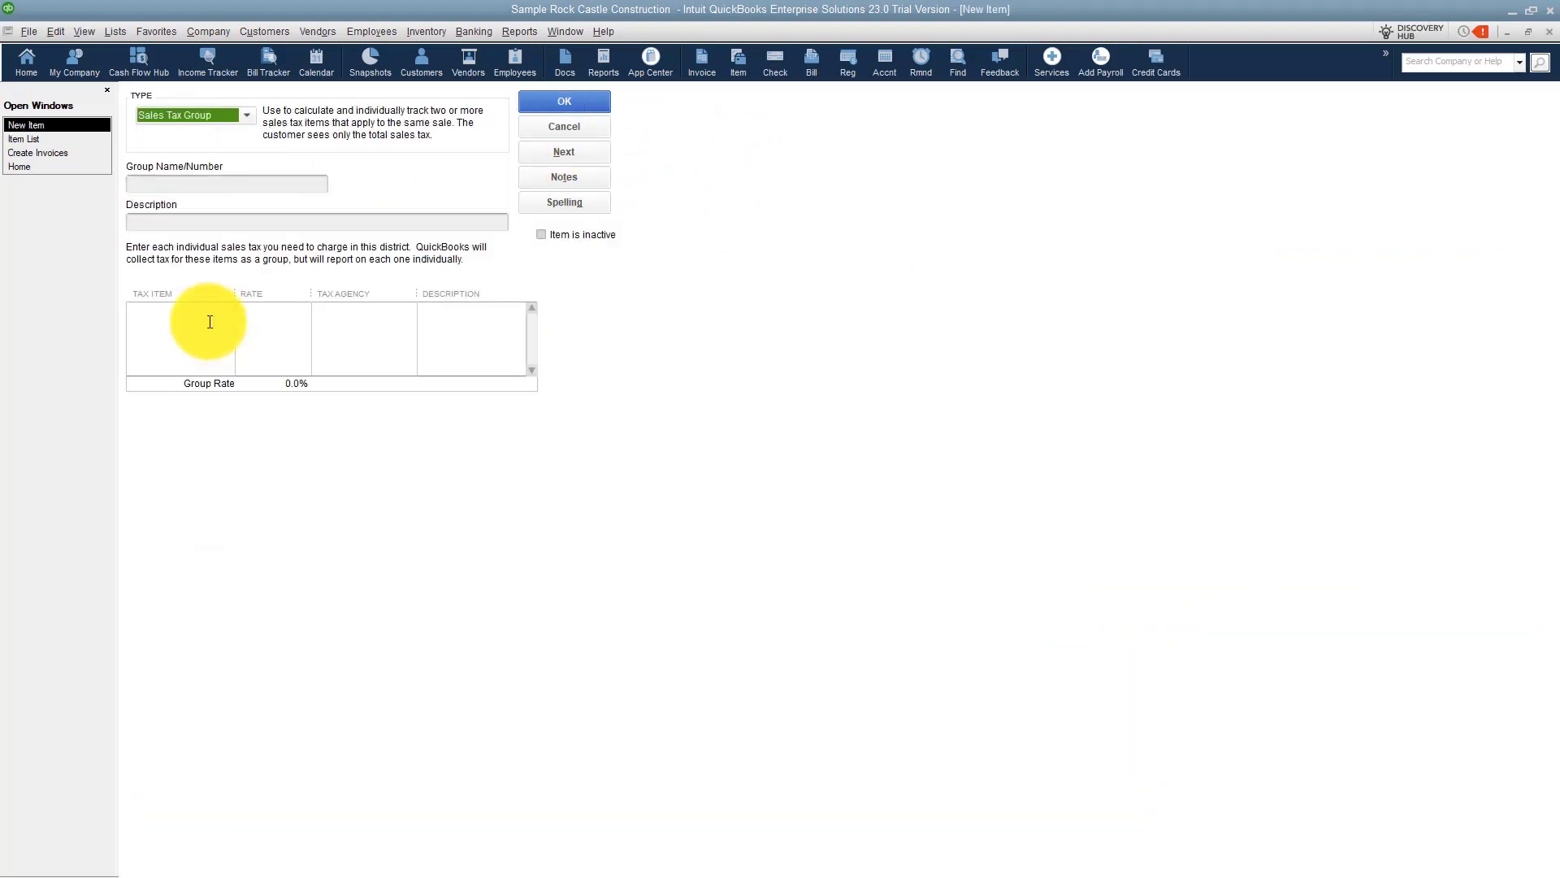
pyautogui.click(304, 191)
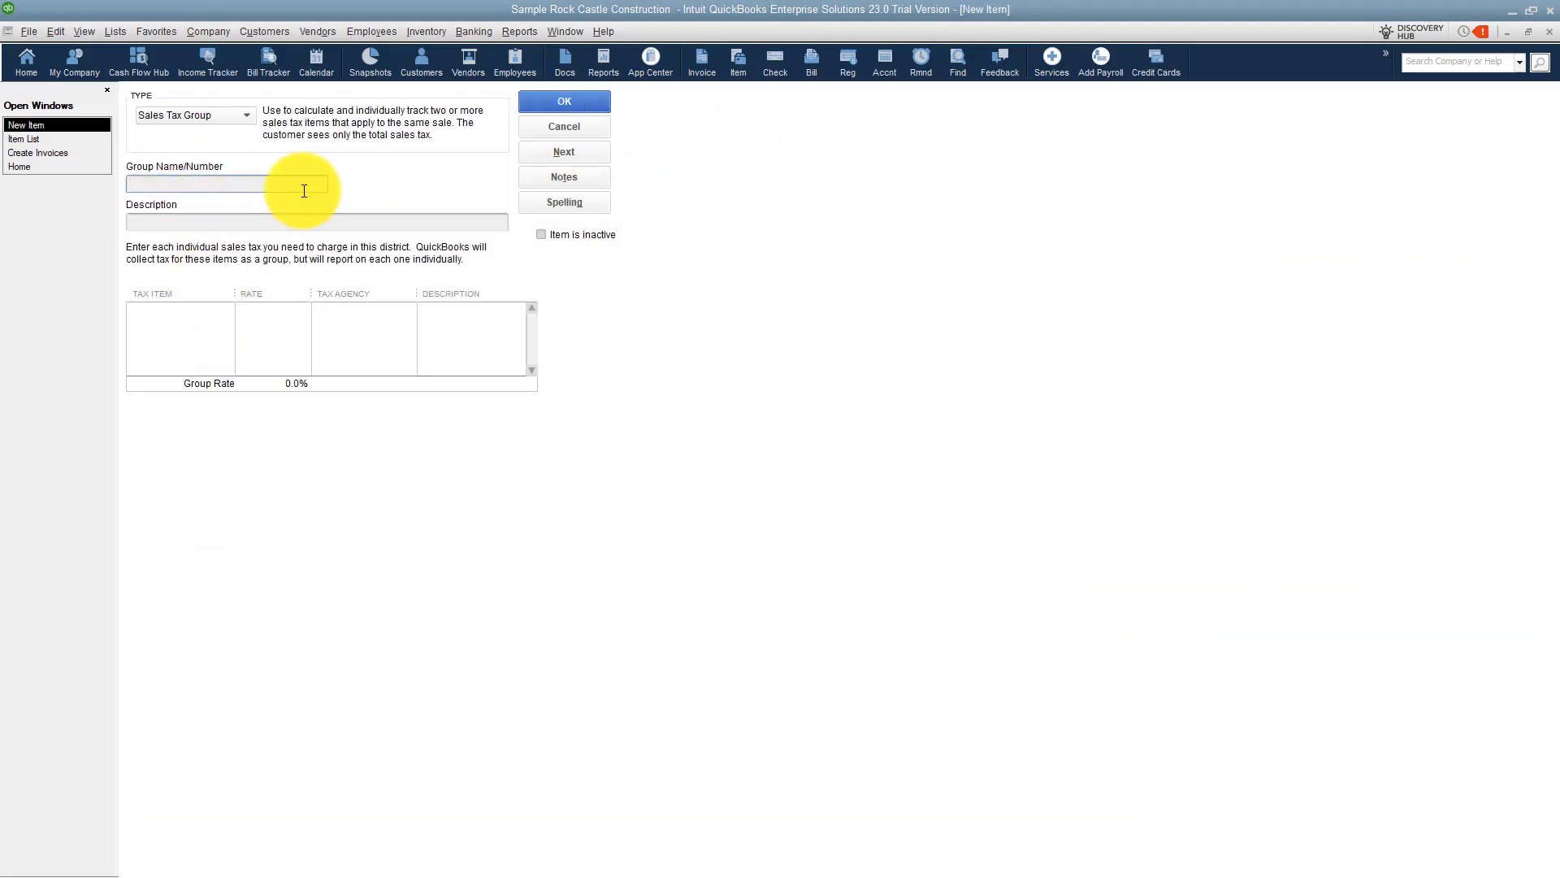
pyautogui.write('County #2')
# Add L/O #2 and State Sales Tax as tax items in the County #2 group and save it.
pyautogui.click(221, 312)
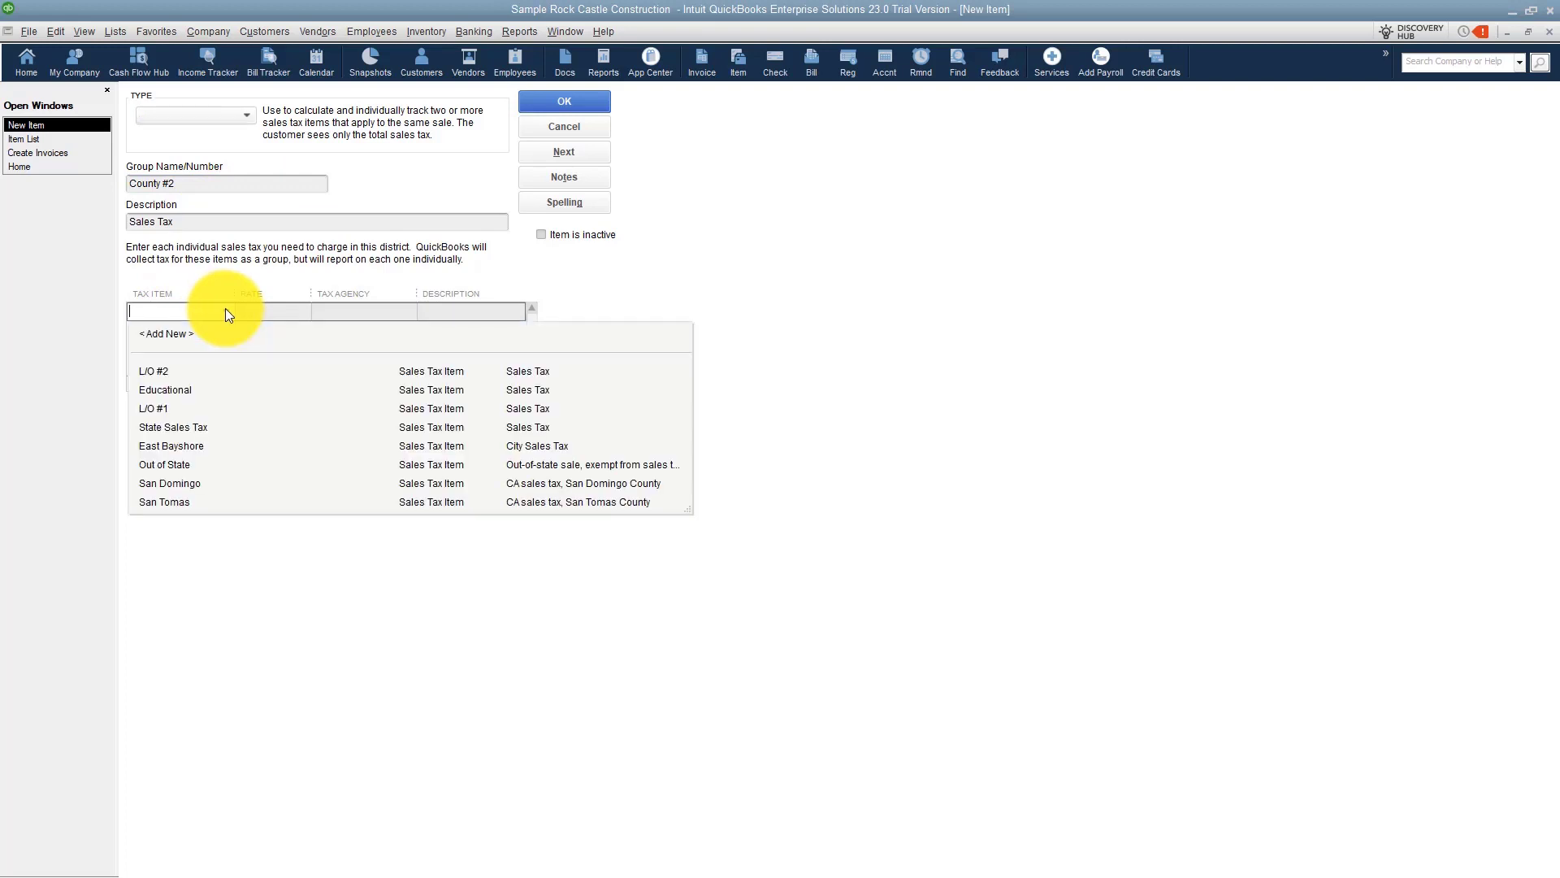
pyautogui.click(163, 370)
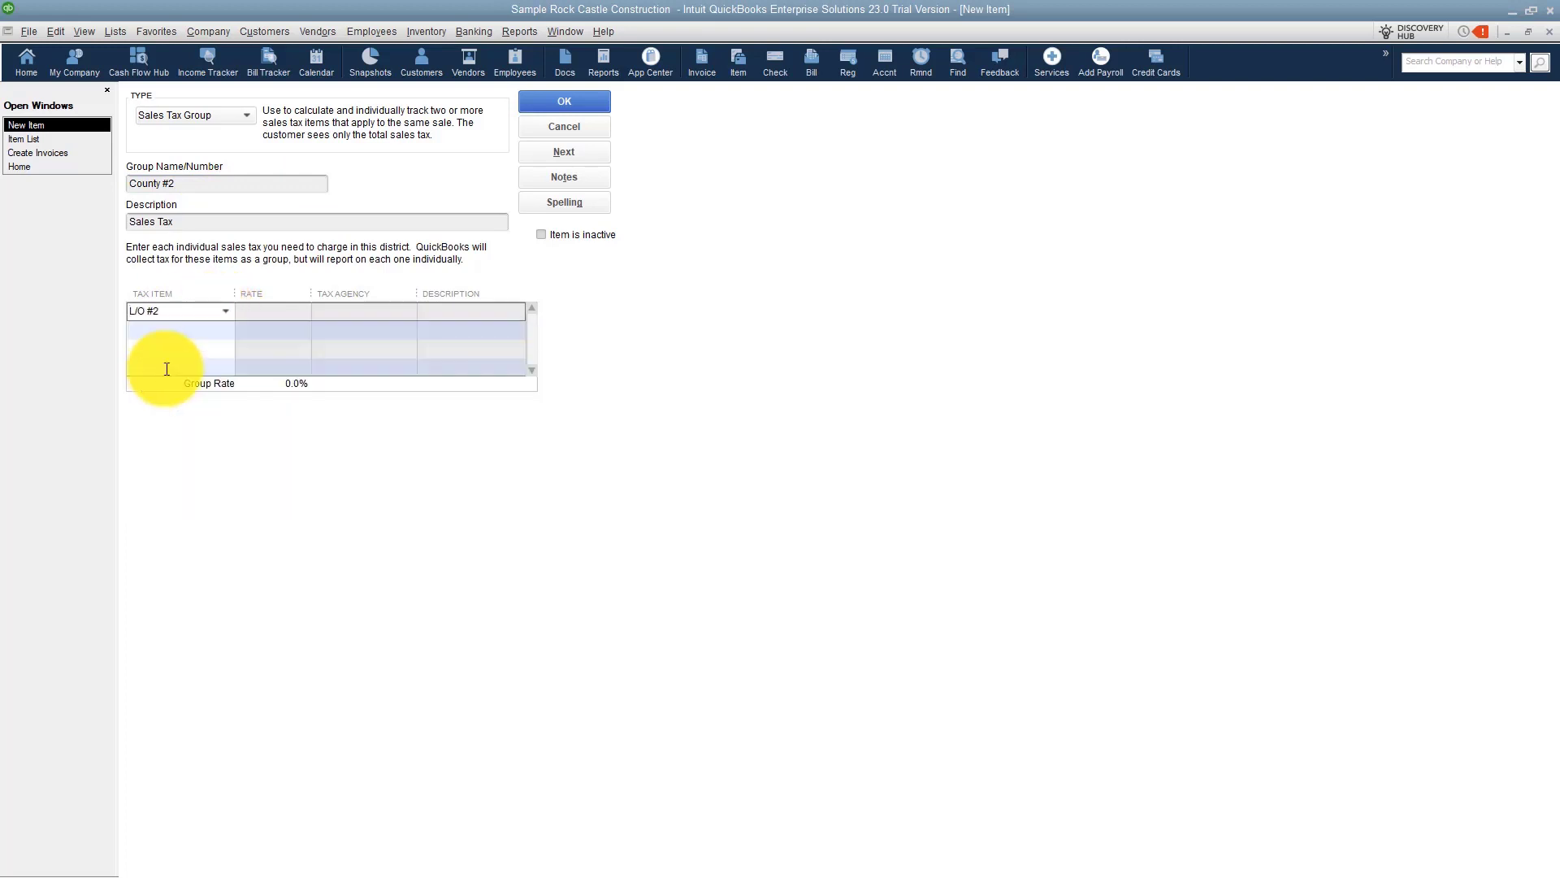
pyautogui.click(225, 333)
pyautogui.click(226, 332)
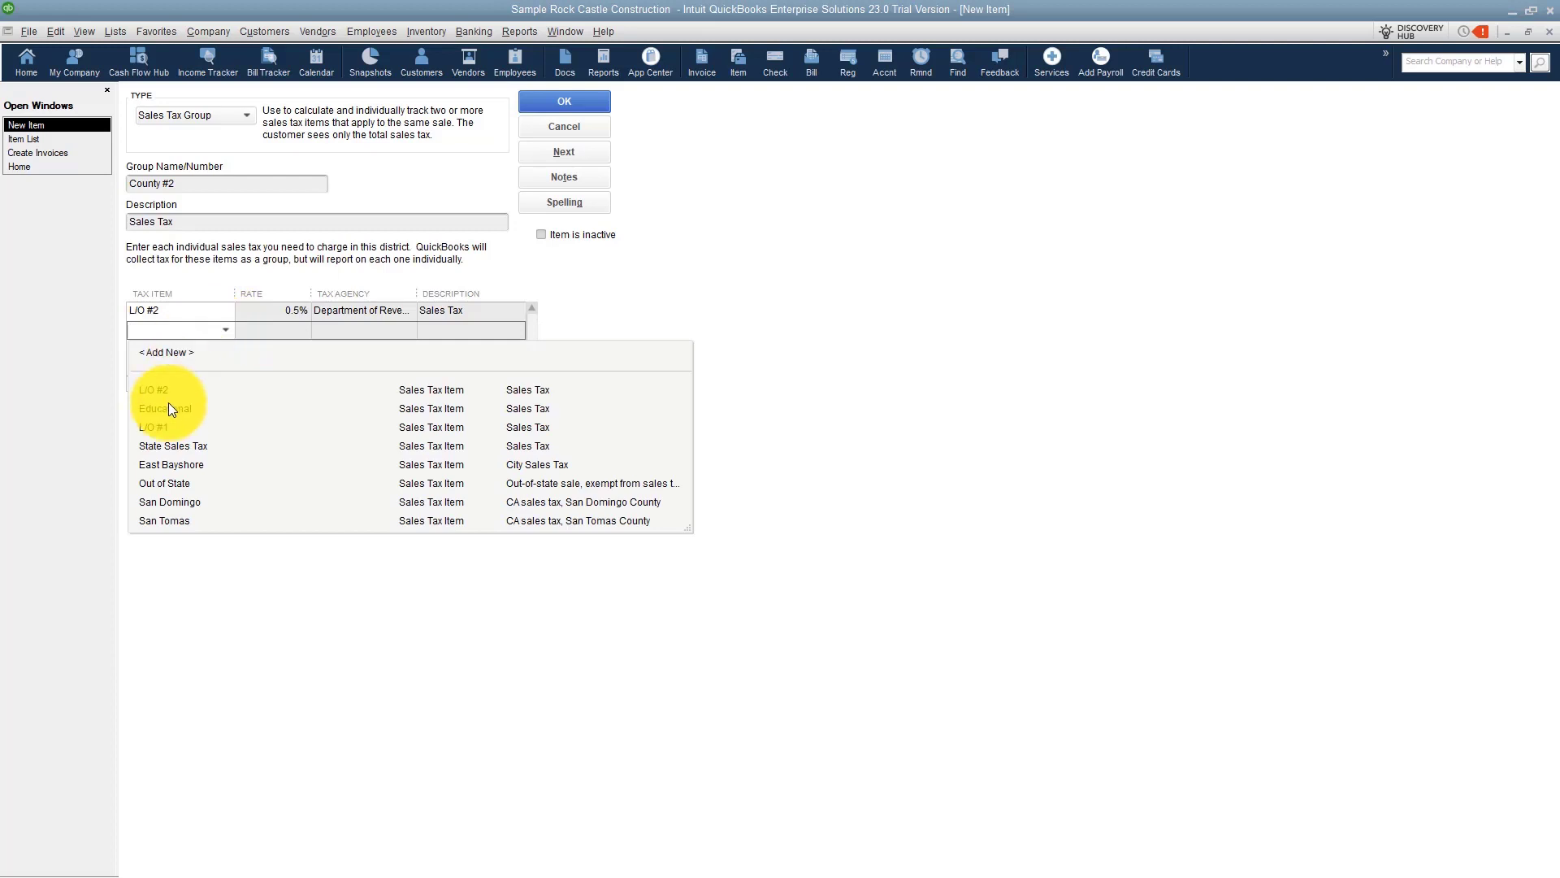
pyautogui.click(161, 446)
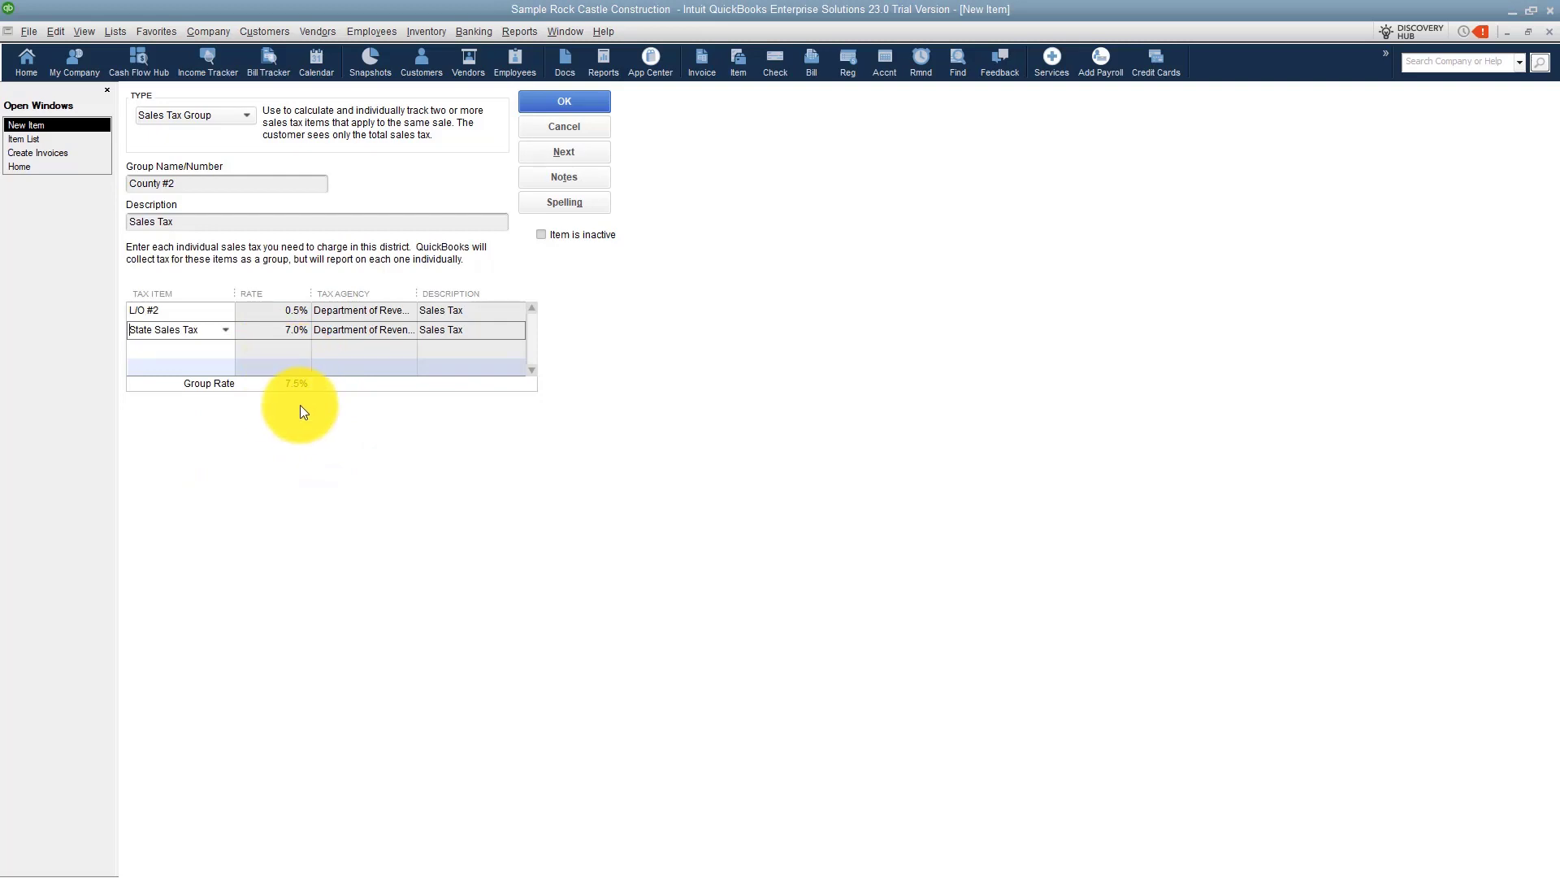
pyautogui.click(560, 98)
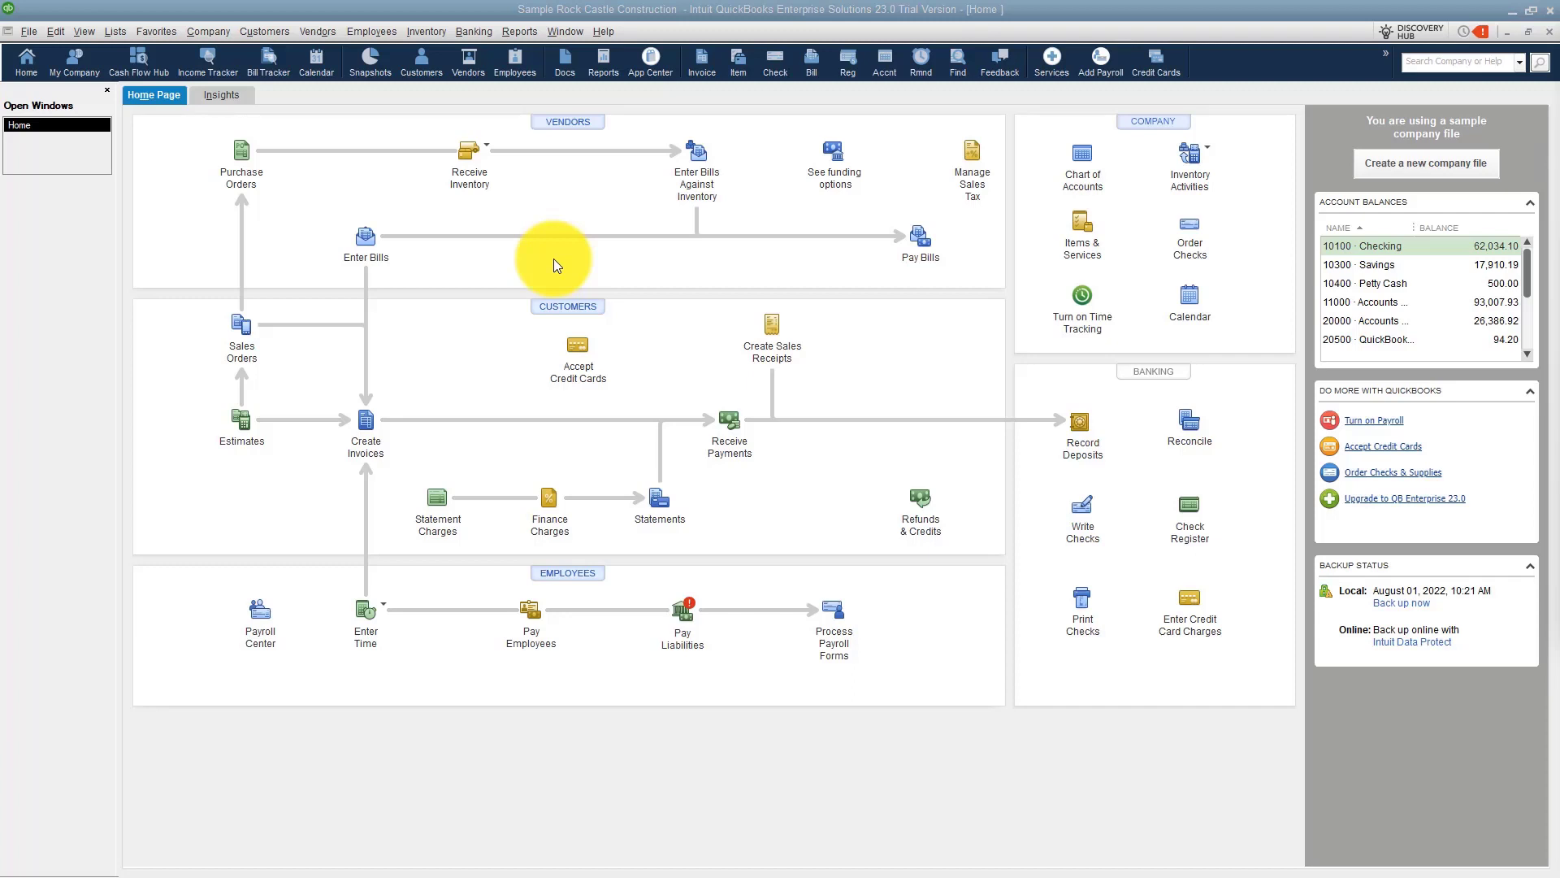
# Open the first customer's record and set its sales tax code to Tax and tax item to County #1, then save.
pyautogui.click(578, 307)
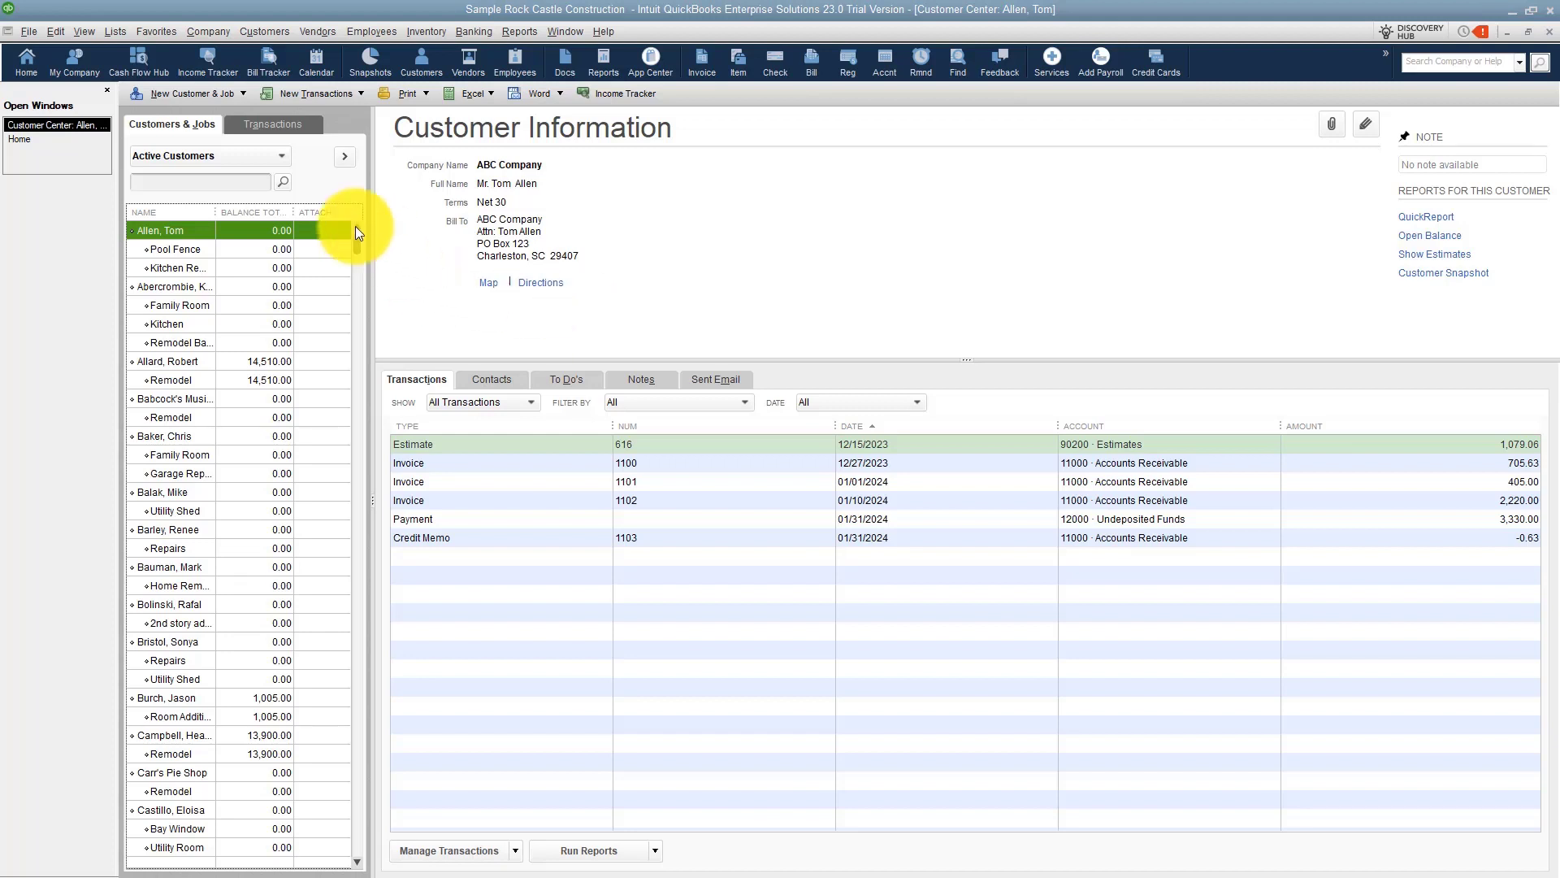
pyautogui.doubleClick(198, 231)
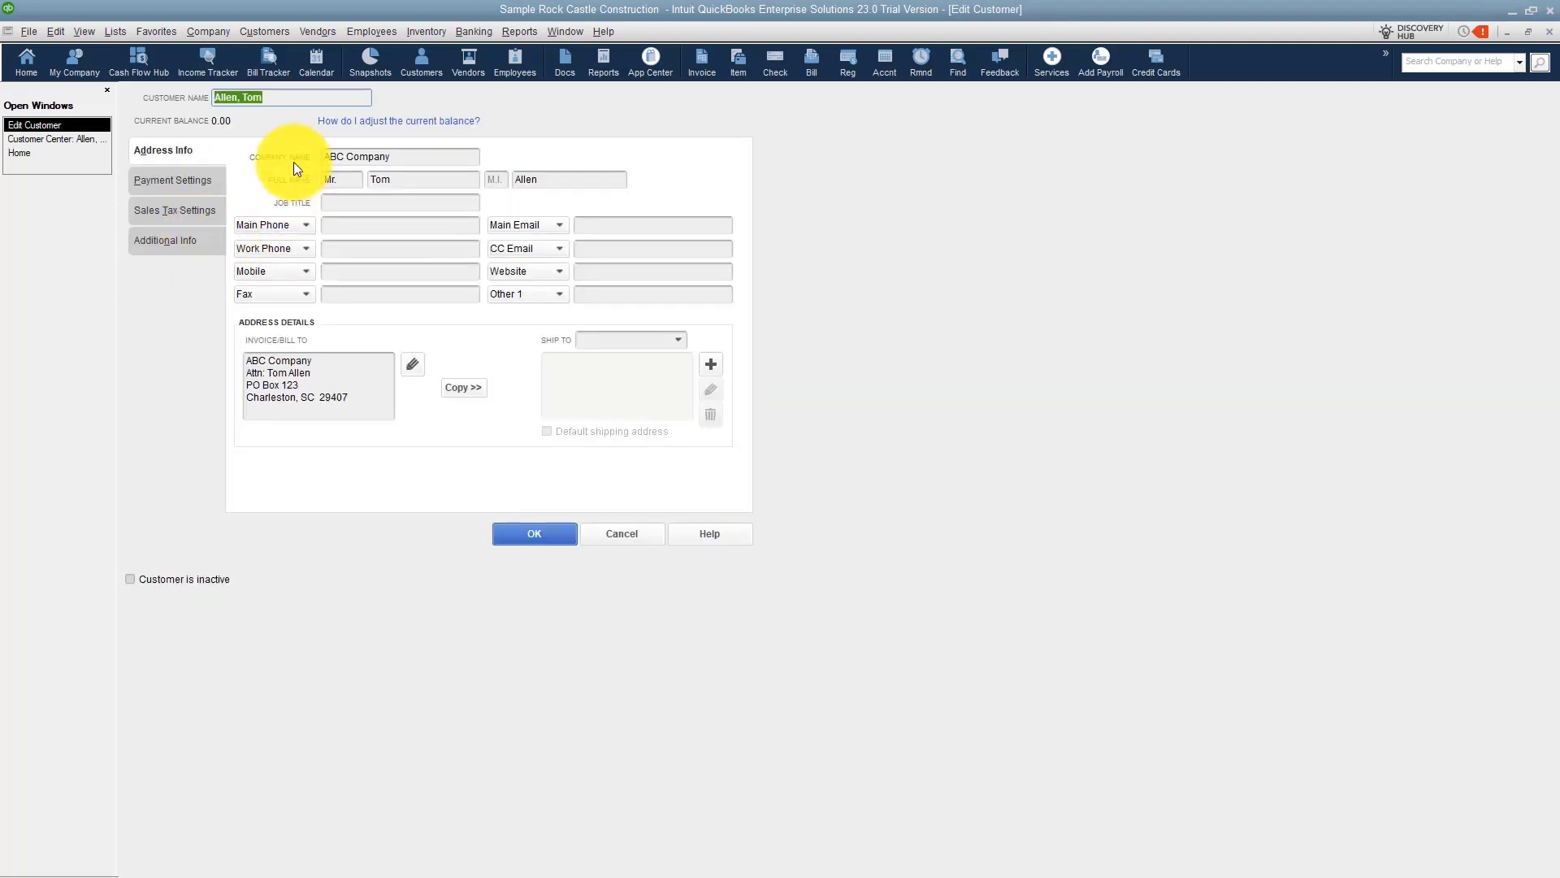
pyautogui.click(184, 216)
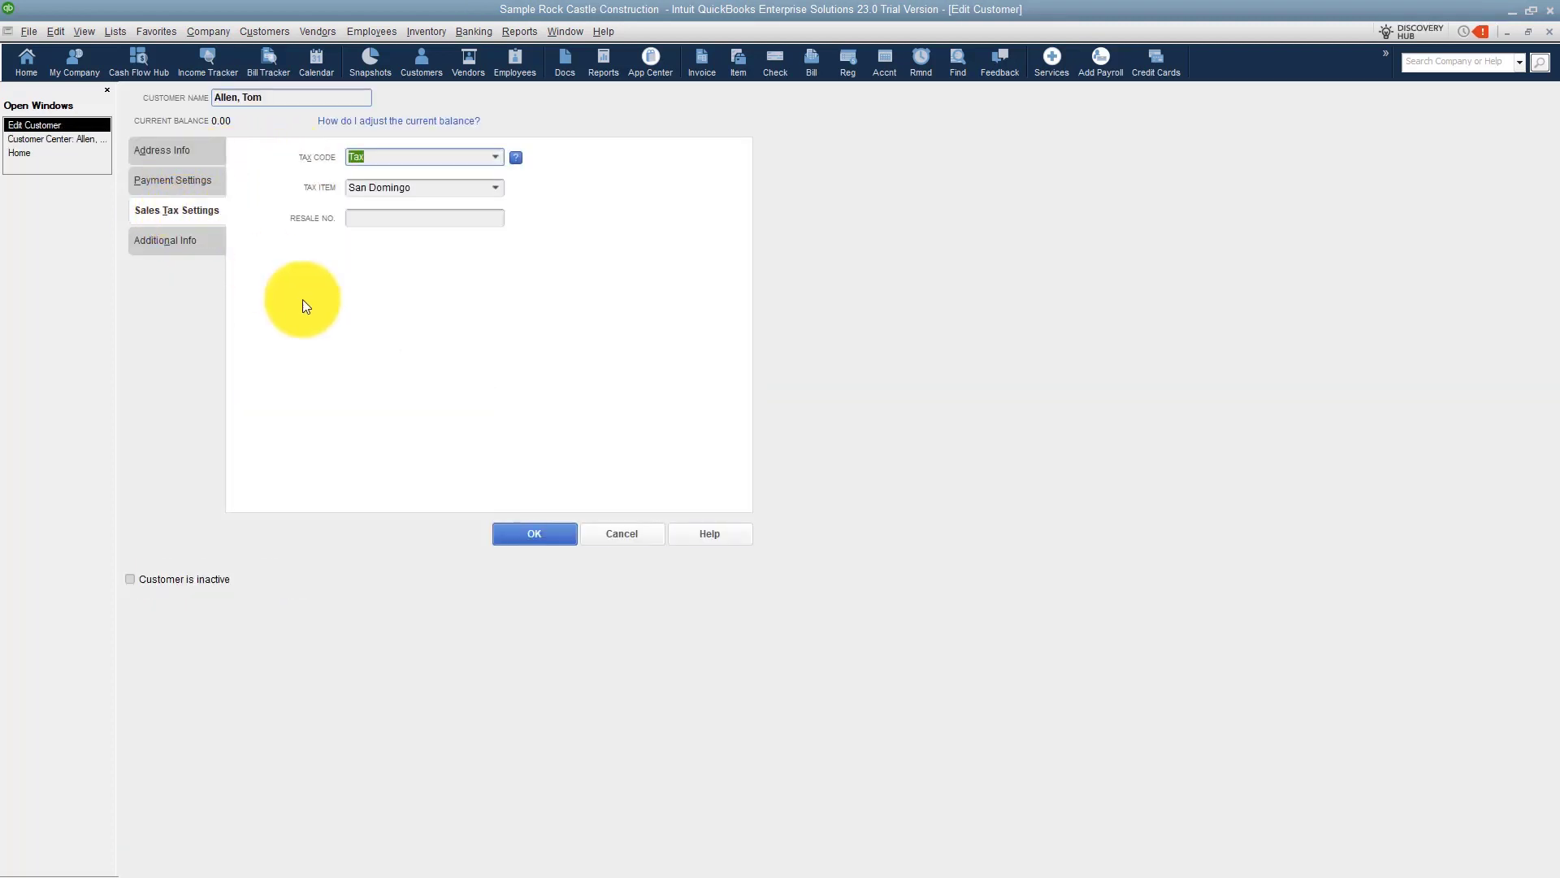
pyautogui.click(494, 158)
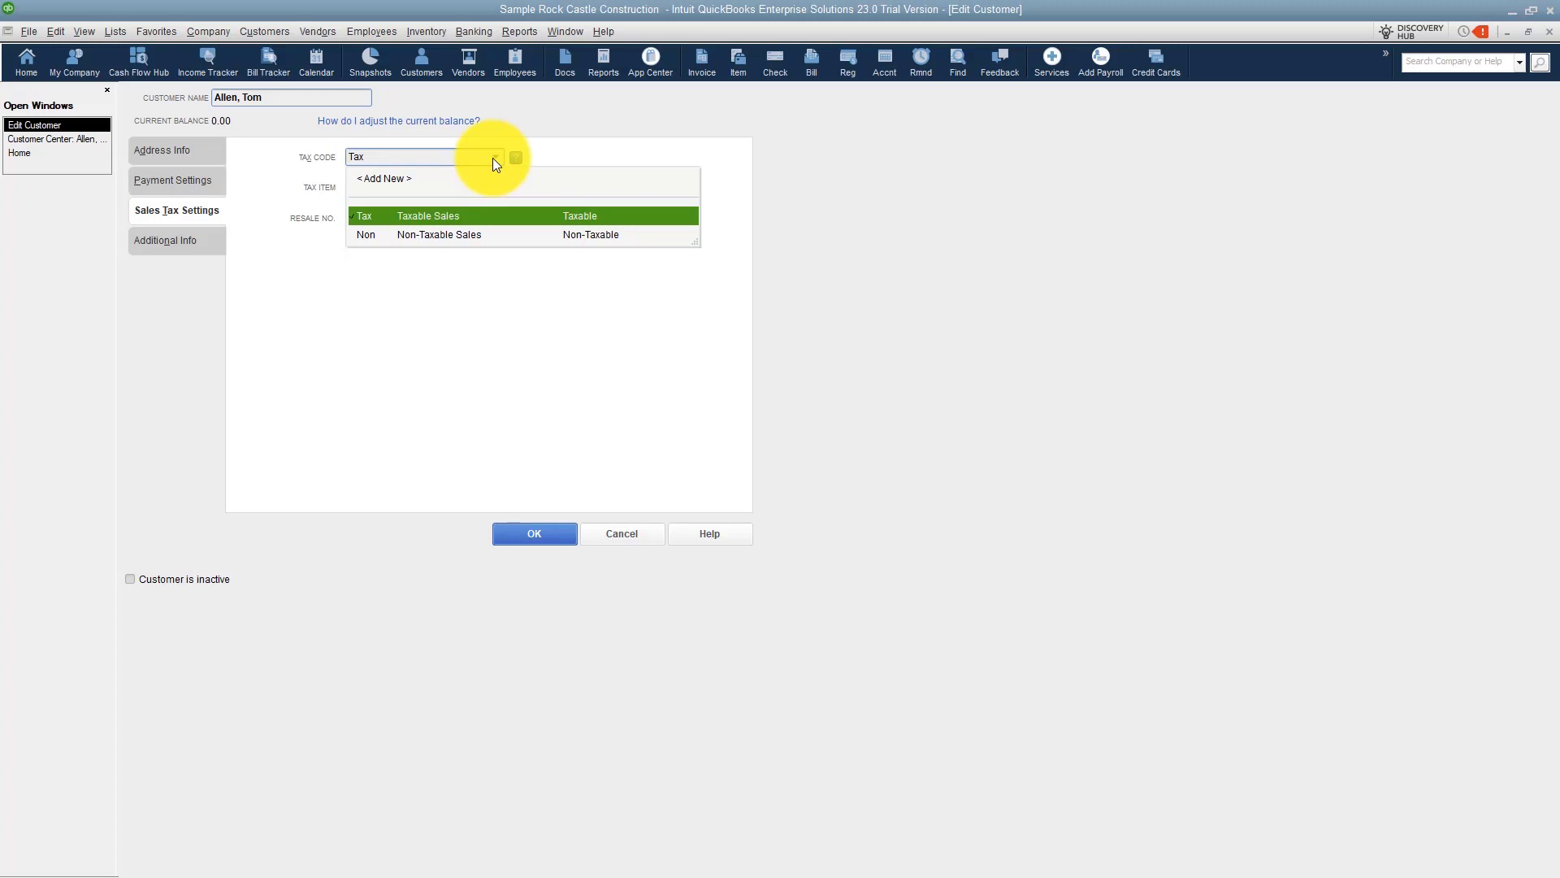
pyautogui.click(450, 218)
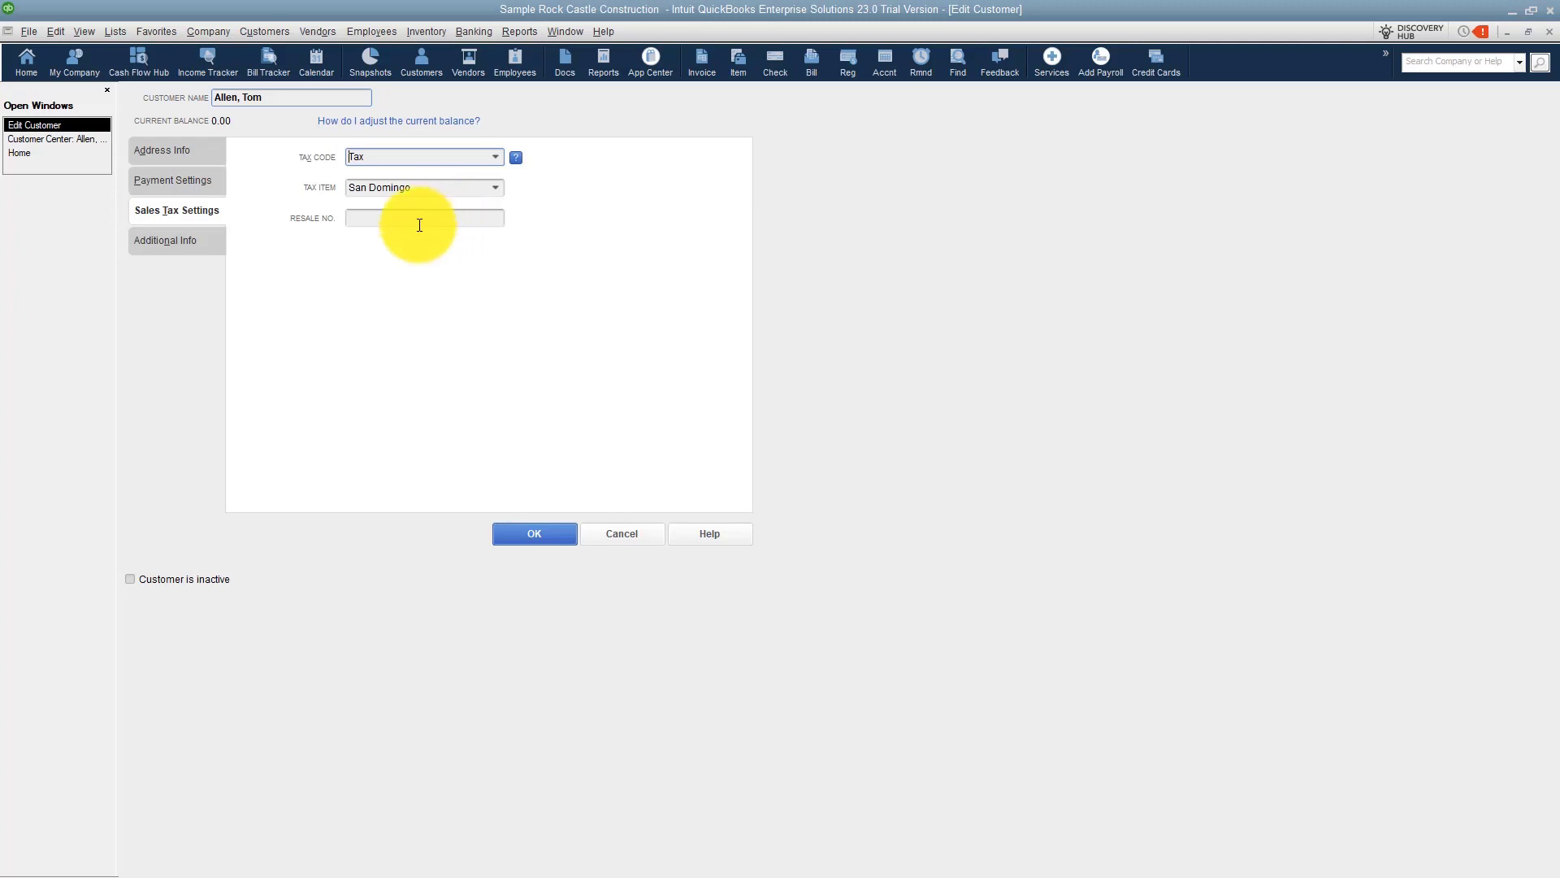
pyautogui.click(403, 218)
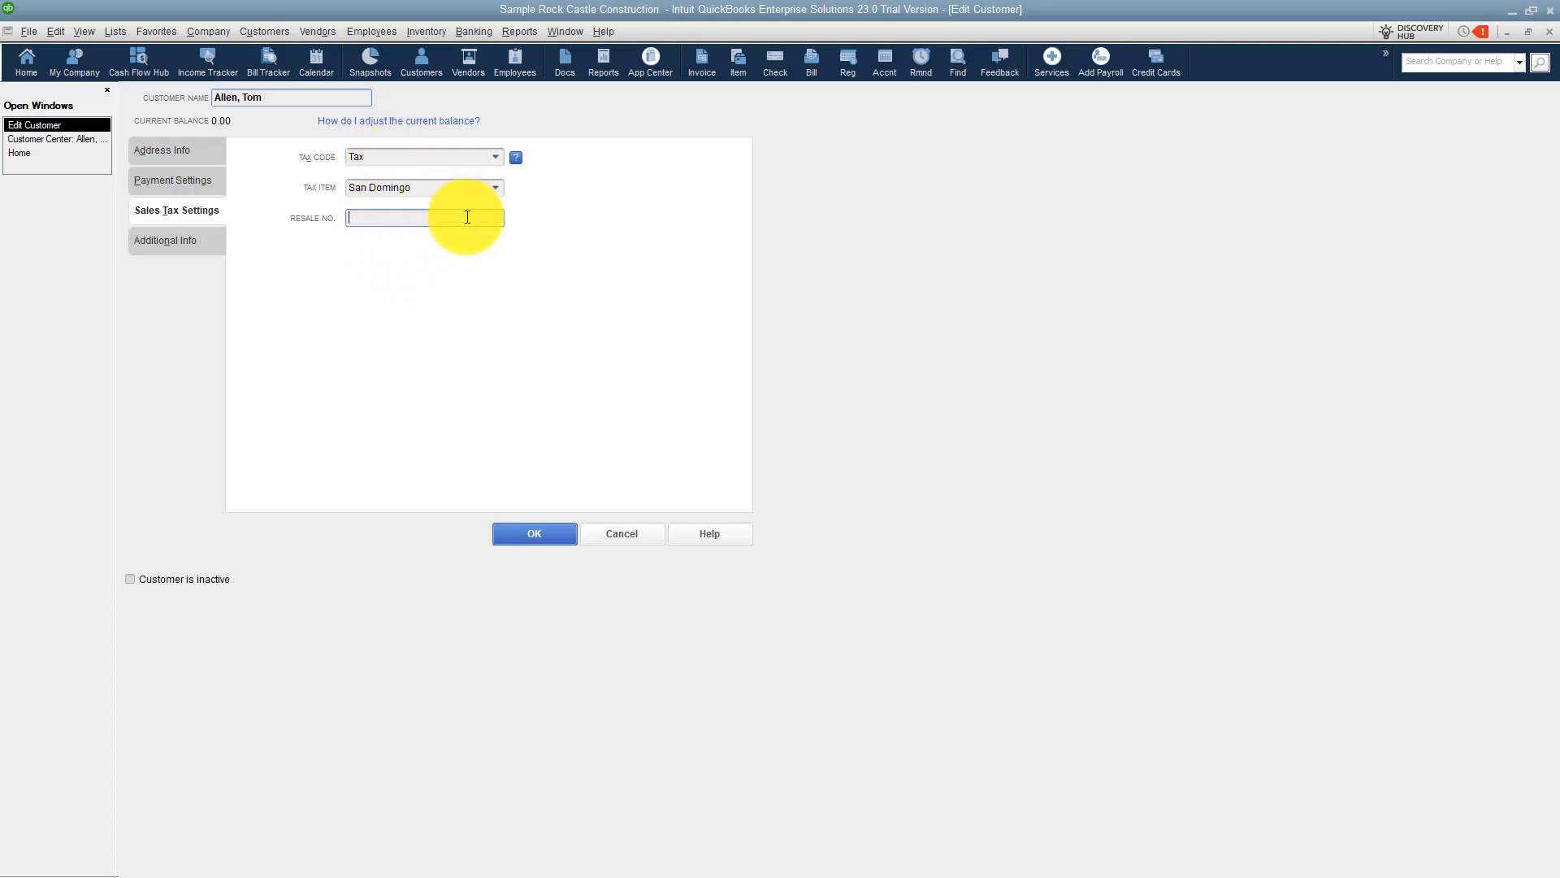
pyautogui.click(496, 191)
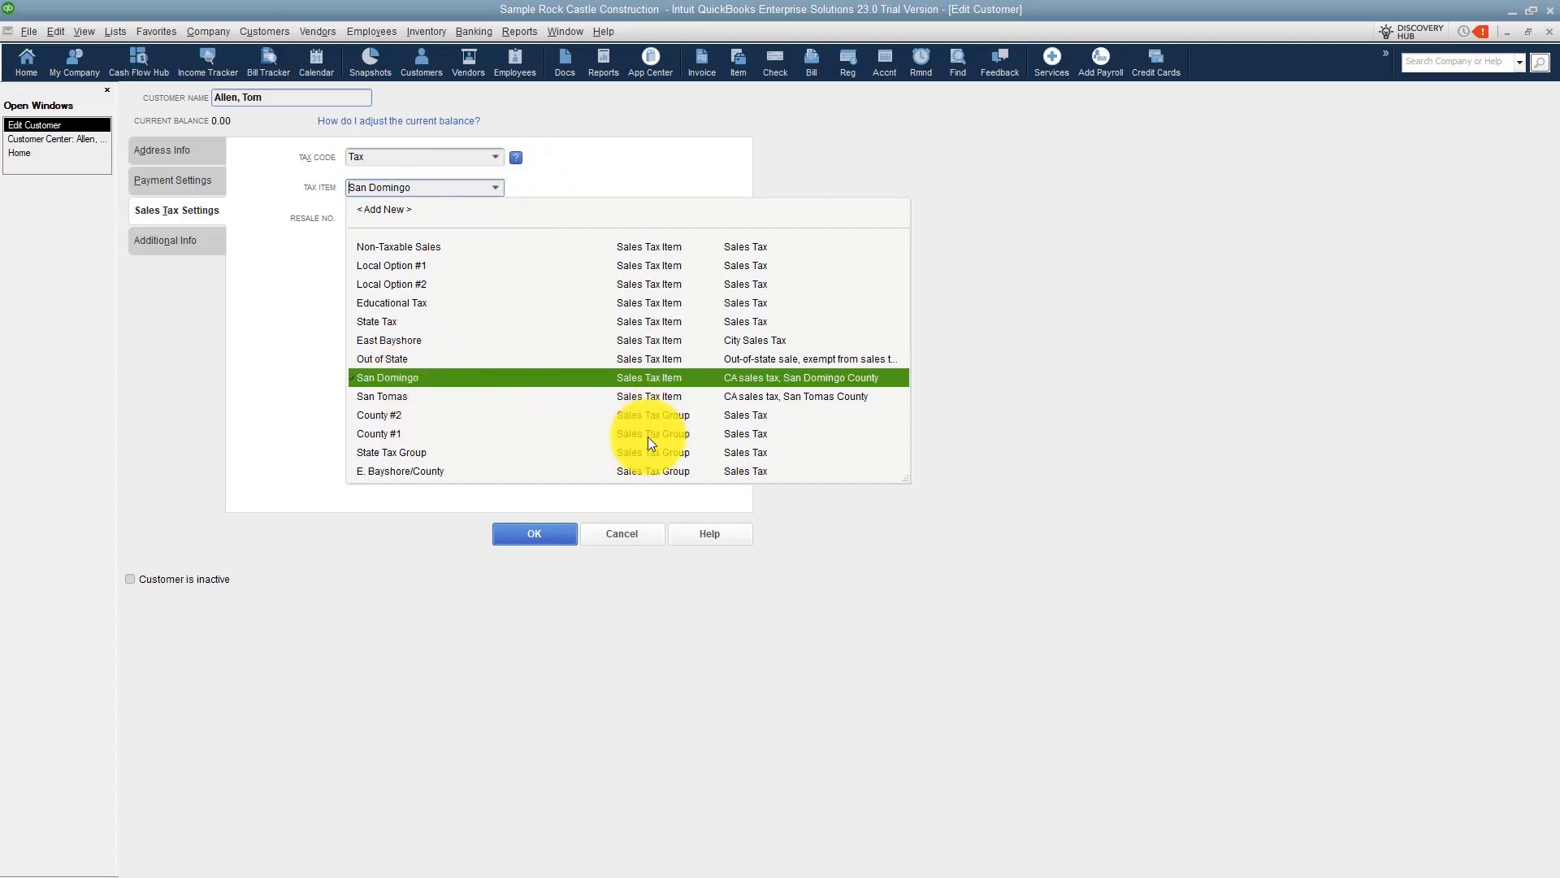
pyautogui.click(399, 434)
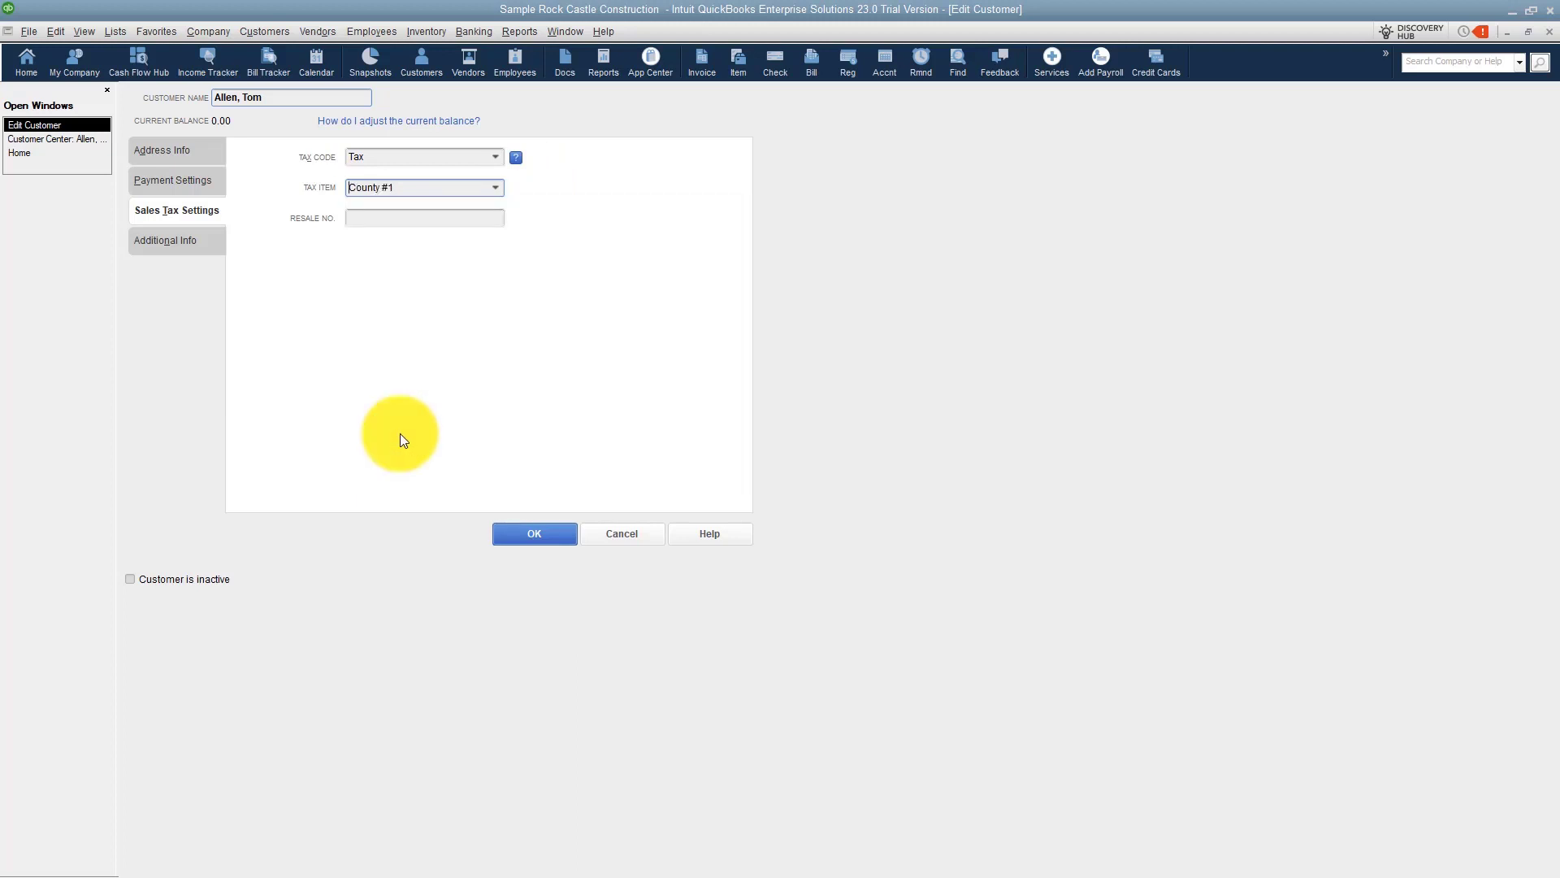
pyautogui.click(535, 534)
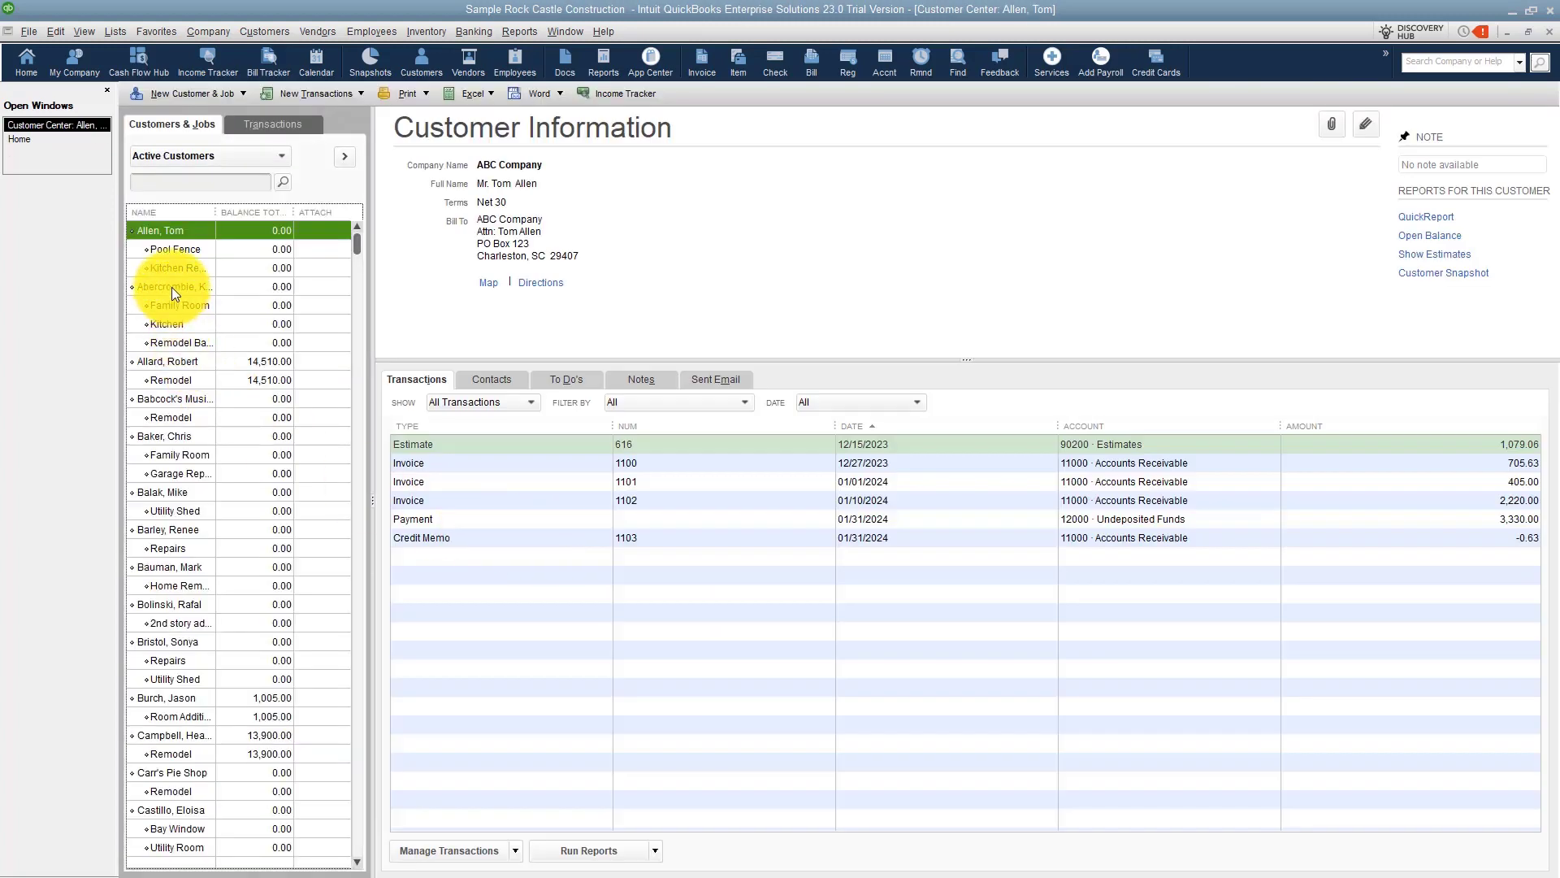
# Set the second customer's sales tax item to County #2 and save the record.
pyautogui.doubleClick(172, 288)
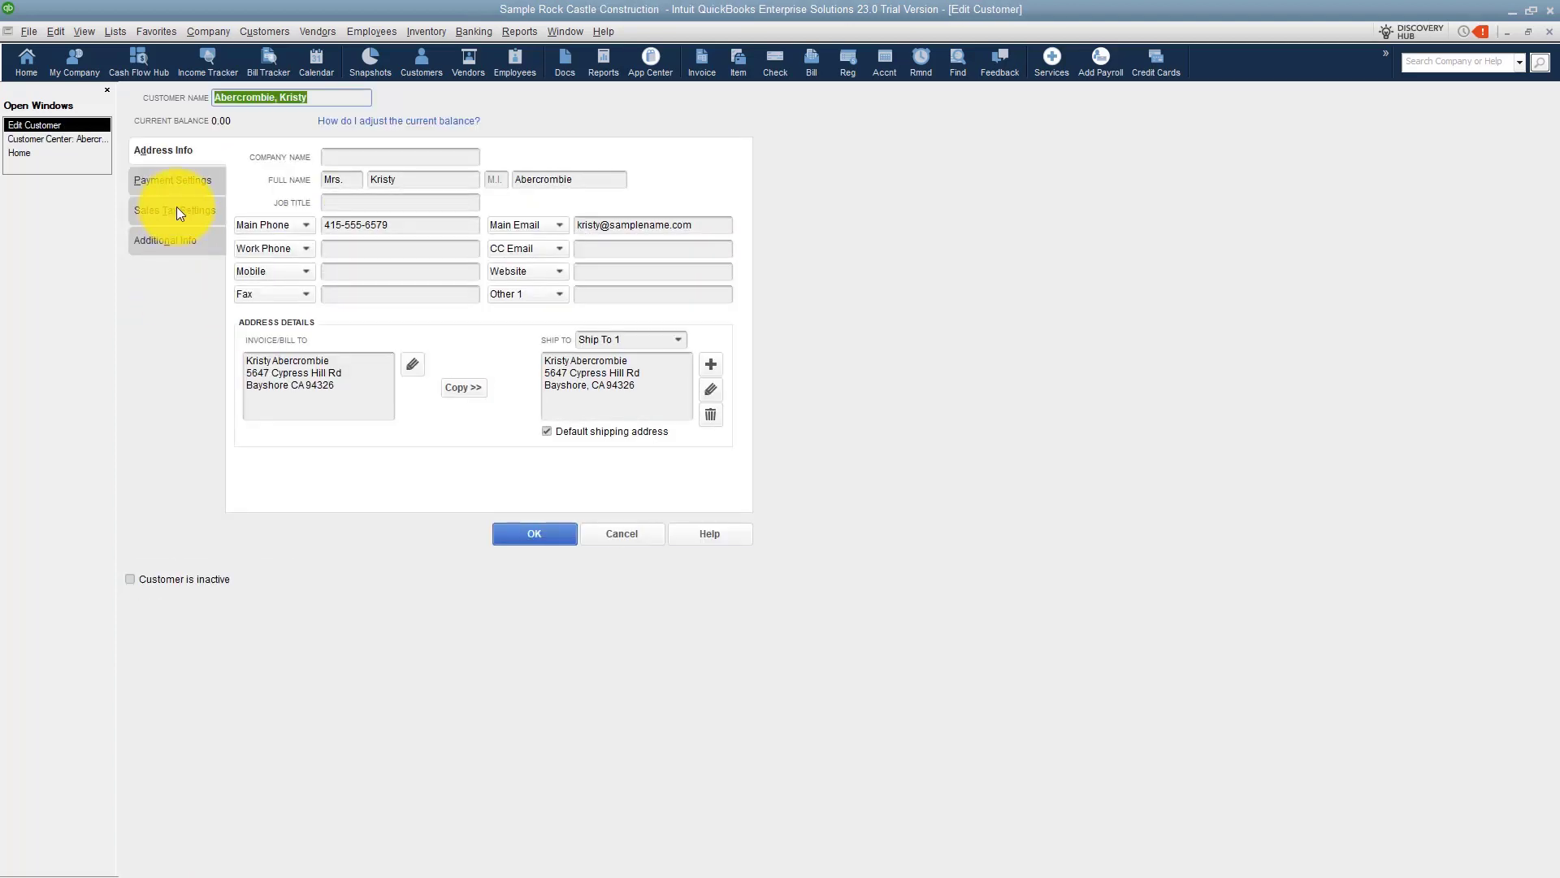
pyautogui.click(176, 209)
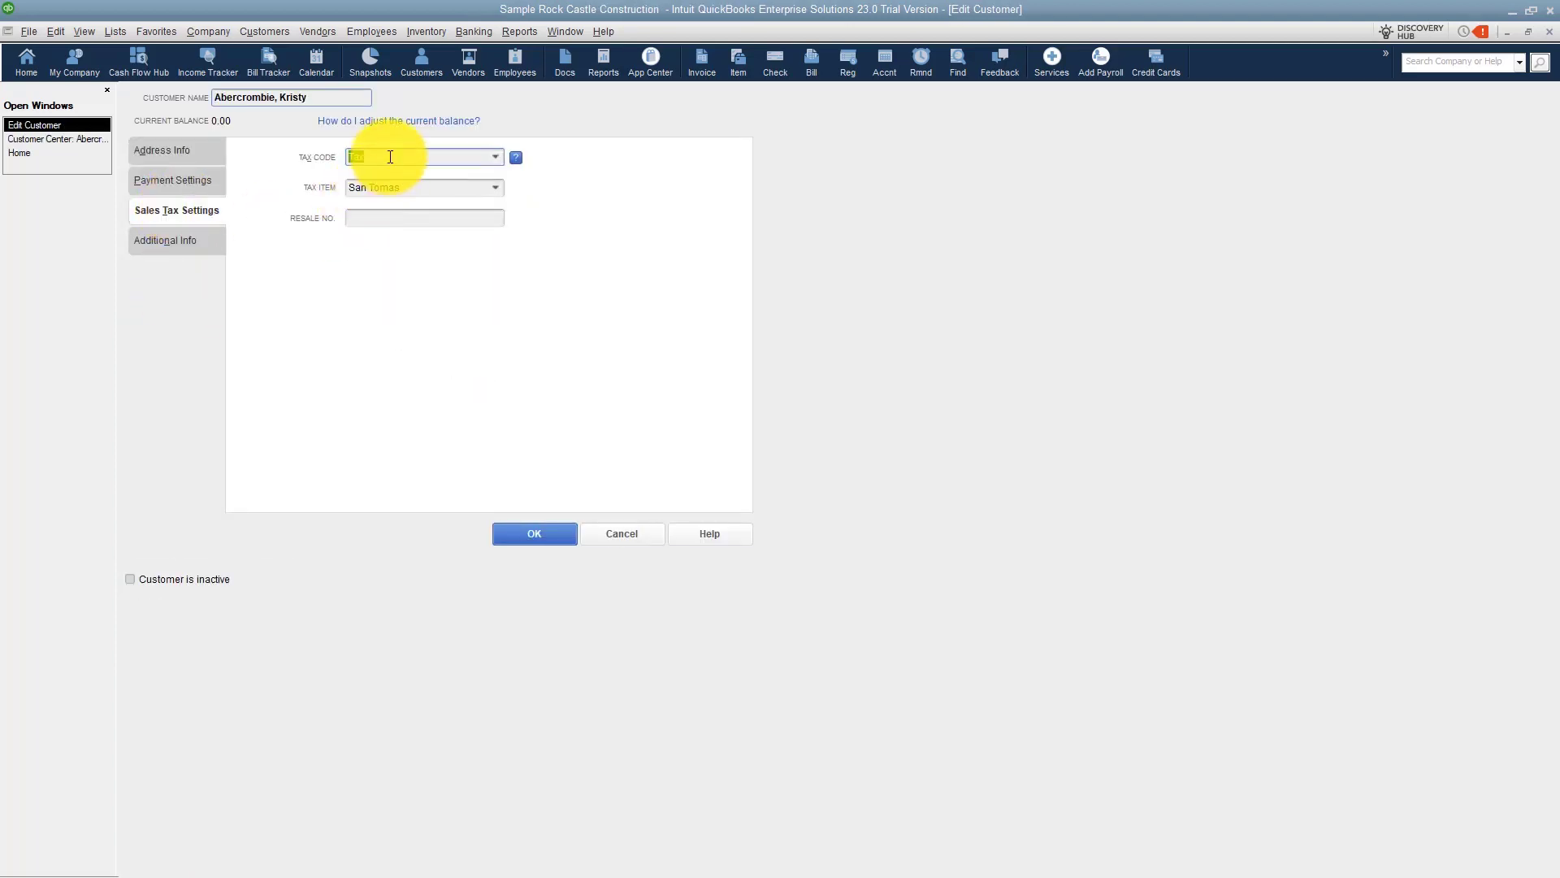
pyautogui.click(495, 186)
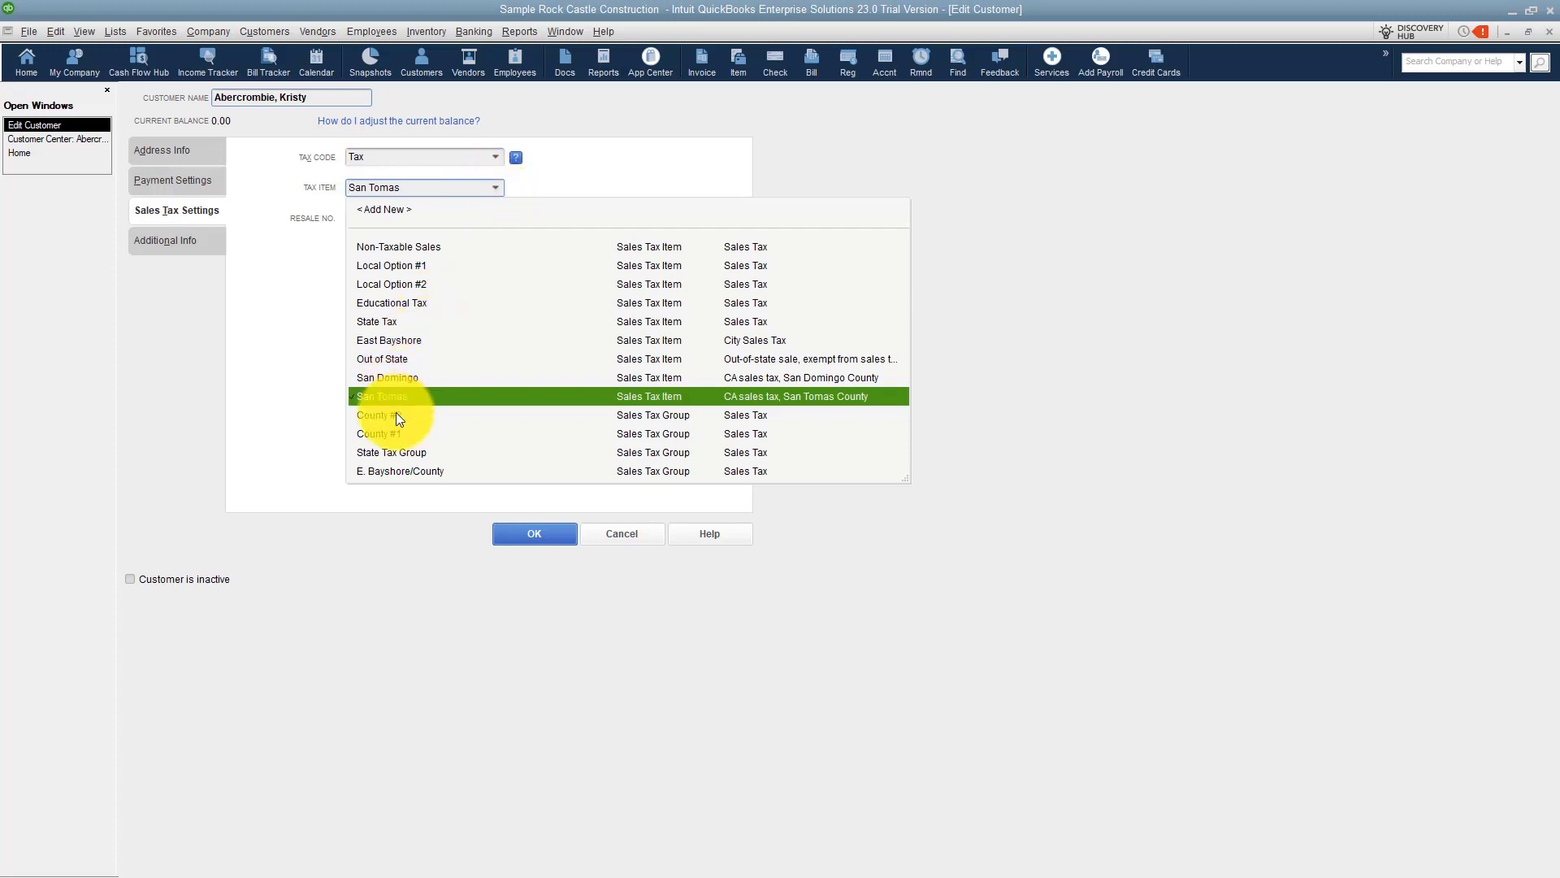
pyautogui.click(397, 415)
pyautogui.click(527, 533)
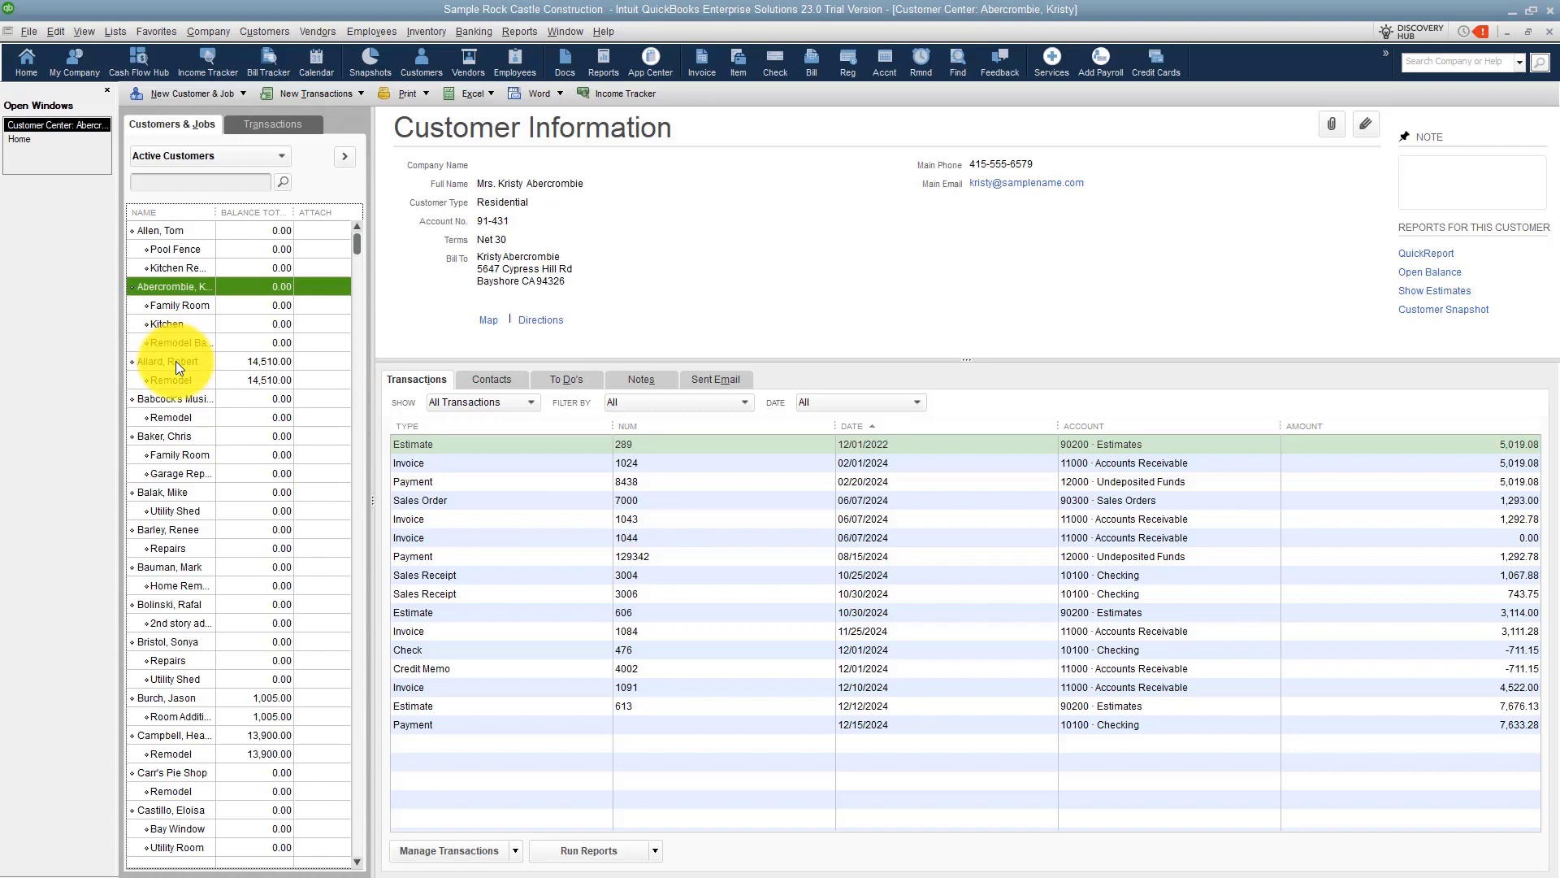
# Set the third customer's tax code to Non and tax item to Non-Taxable Sales, then save.
pyautogui.doubleClick(176, 361)
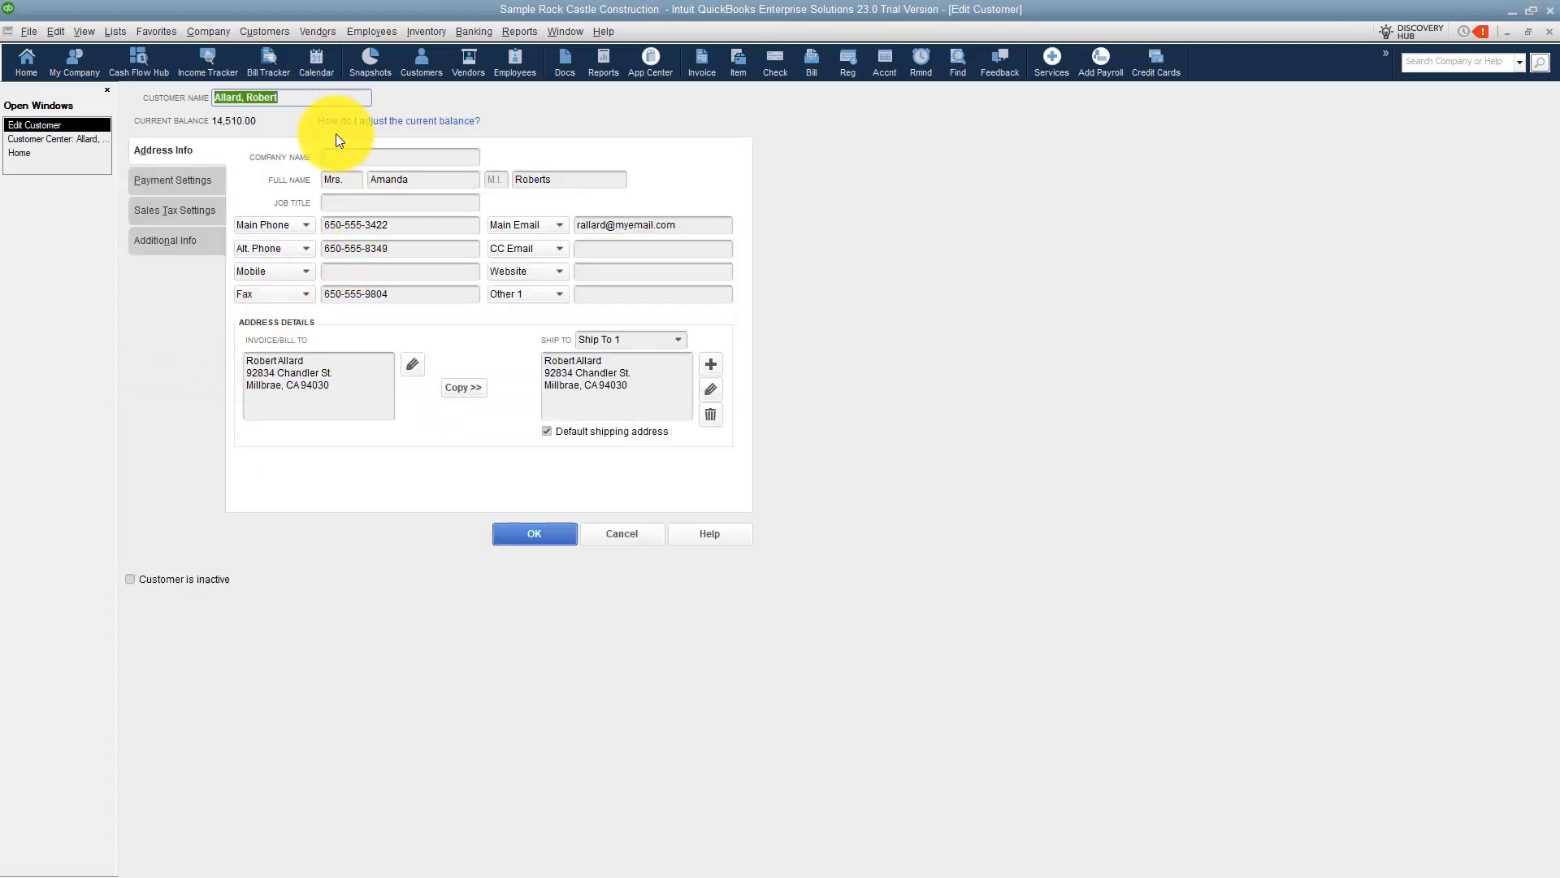
pyautogui.click(185, 211)
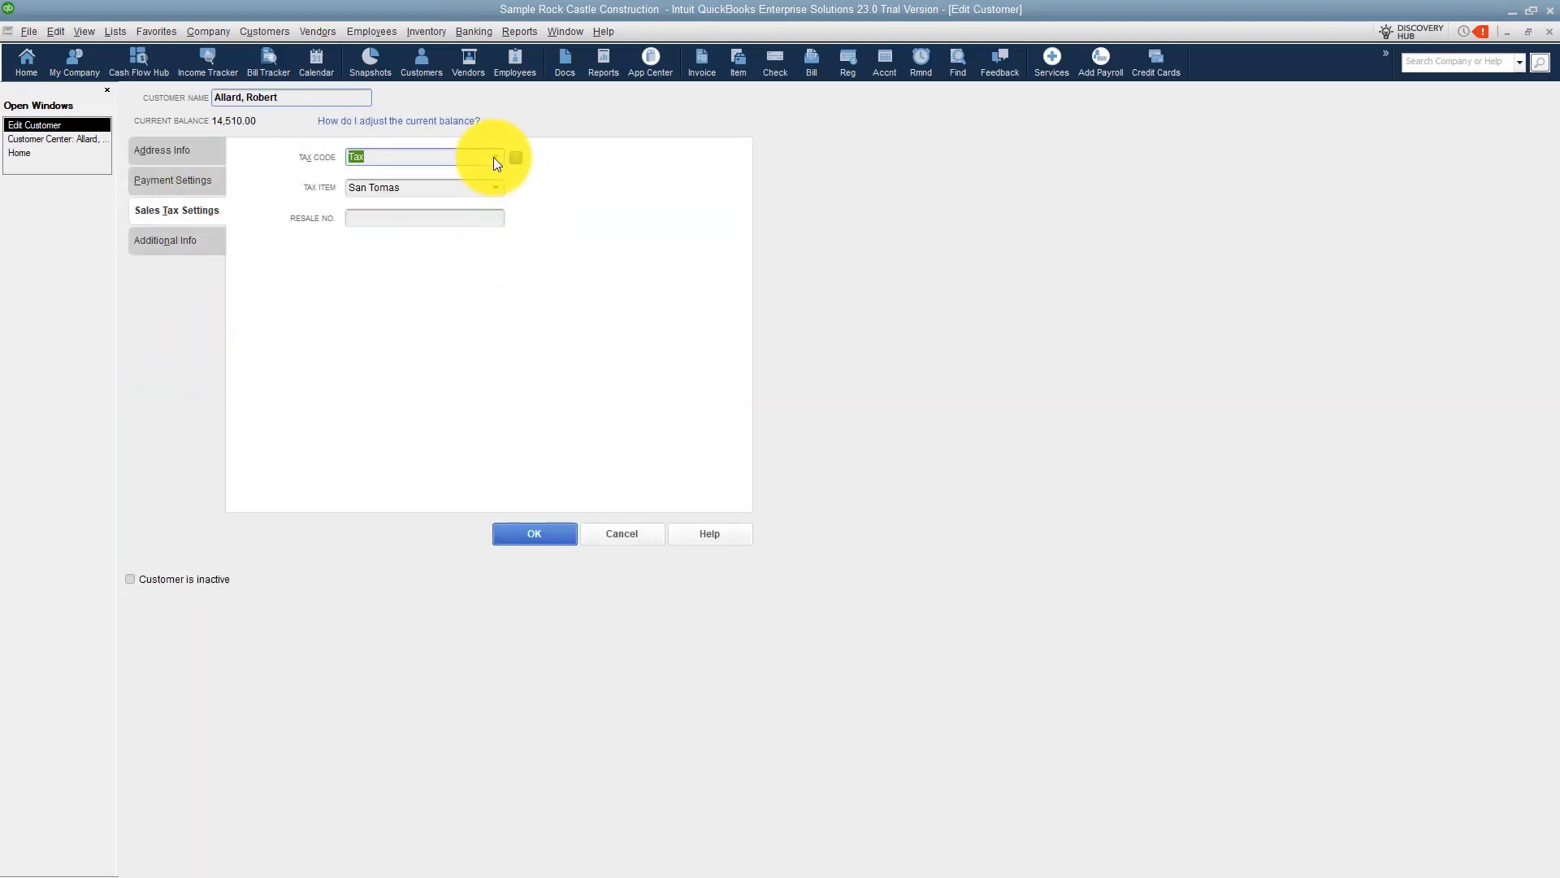
pyautogui.click(495, 158)
pyautogui.click(392, 237)
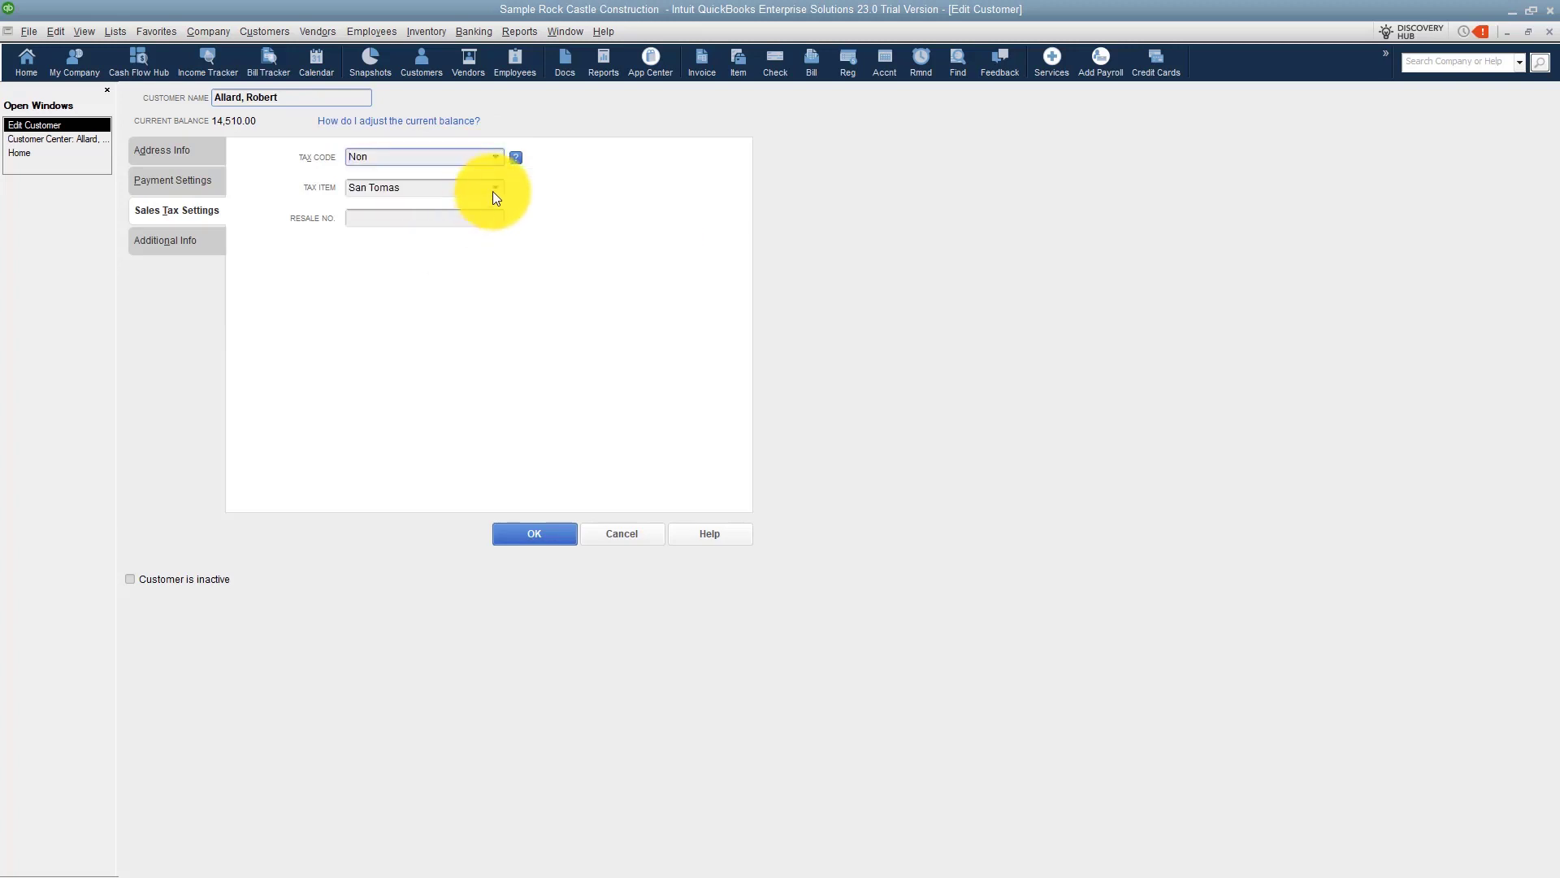
pyautogui.click(493, 188)
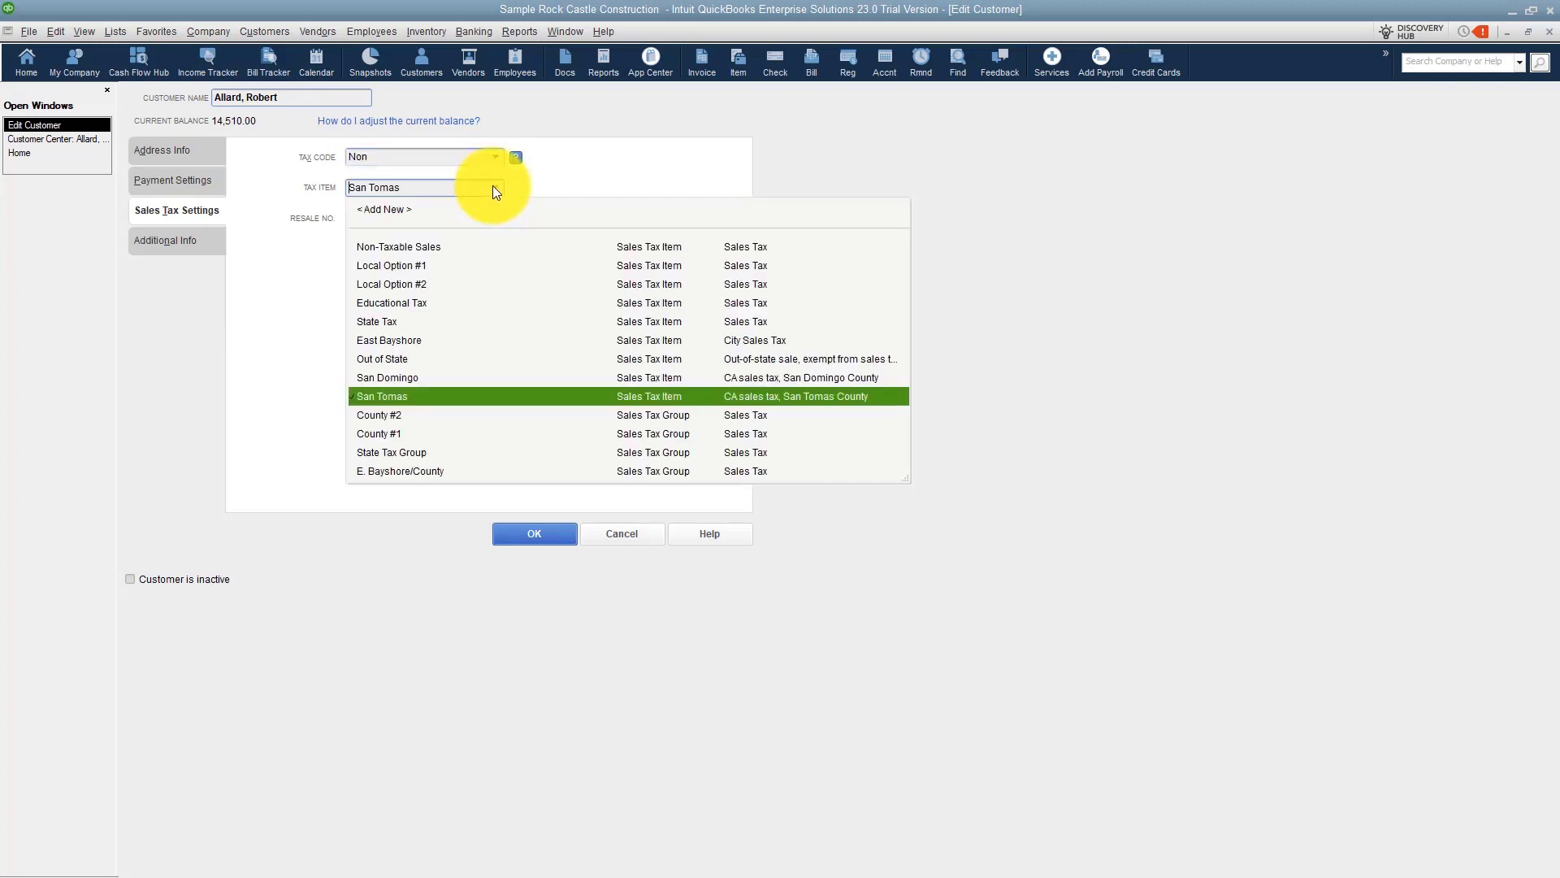
pyautogui.click(390, 248)
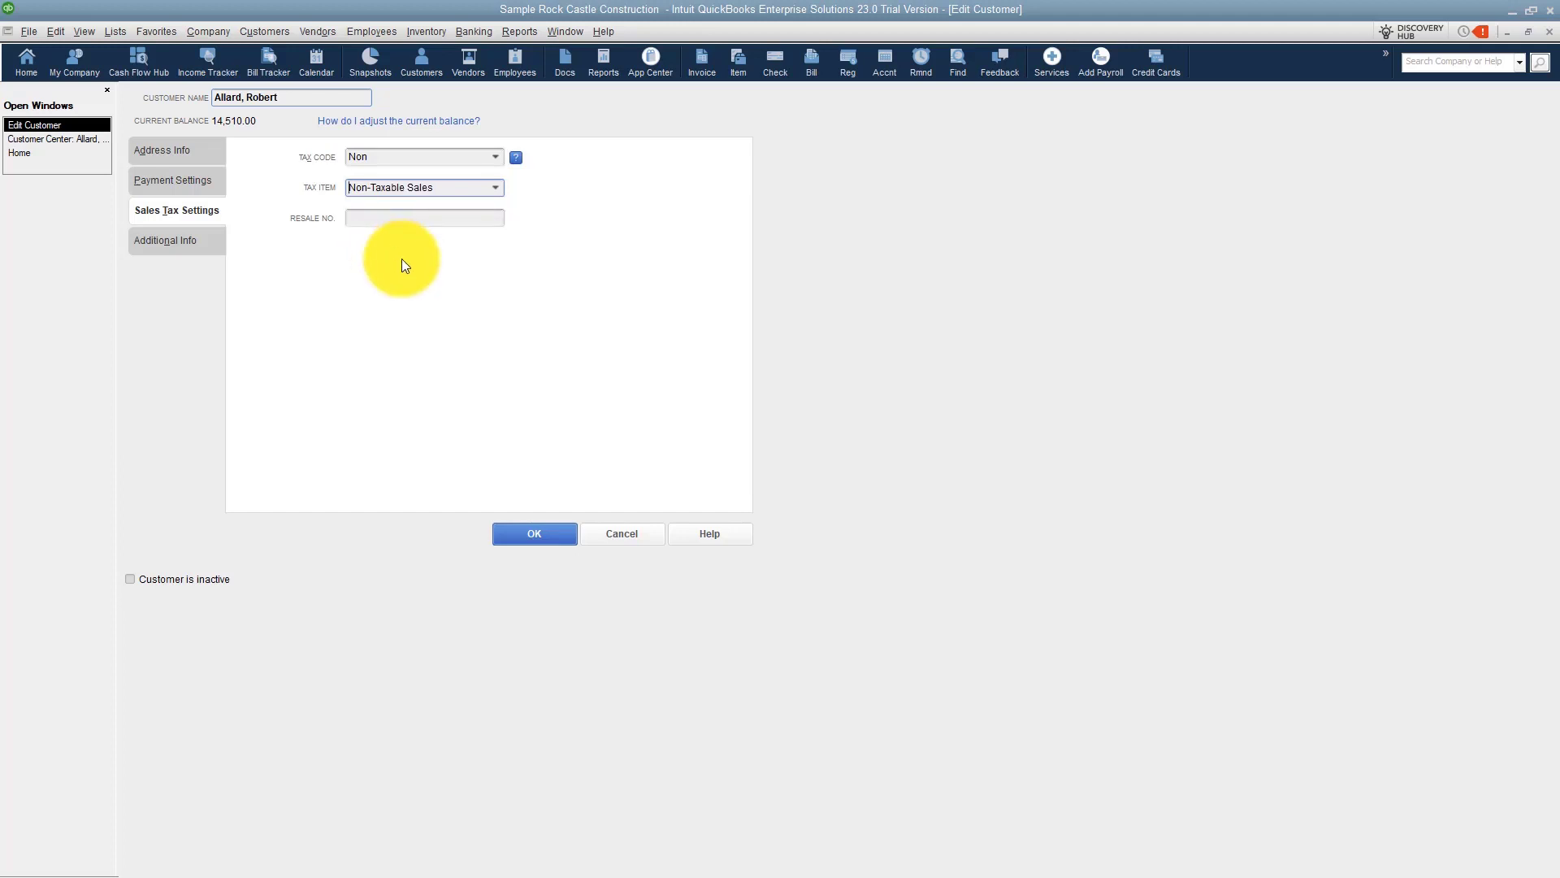
pyautogui.click(535, 534)
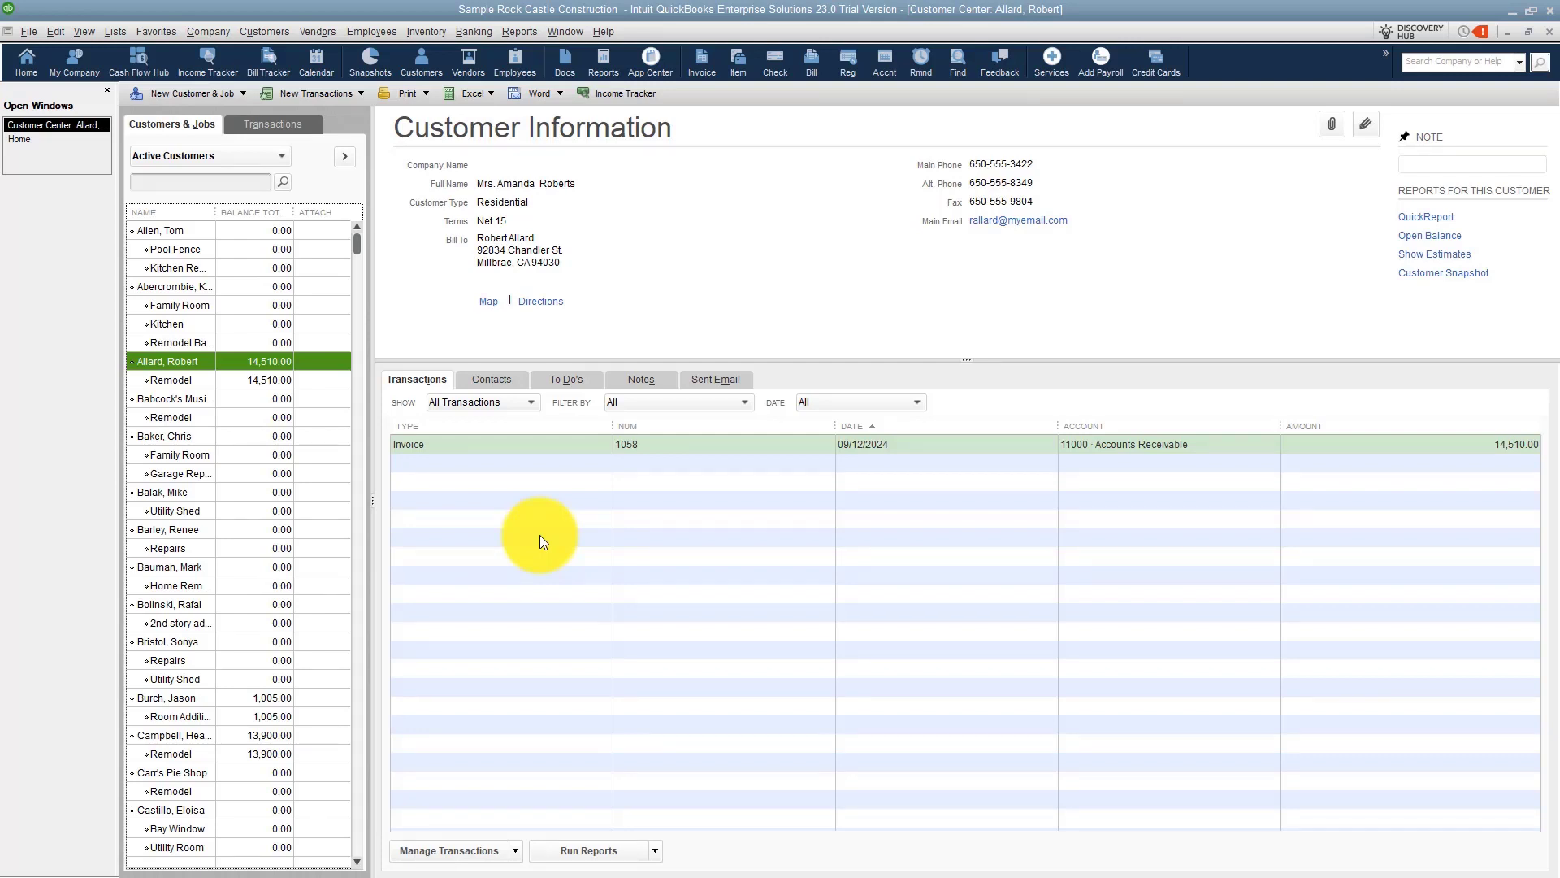
# Start a new invoice for the first customer's Kitchen Remodel job.
pyautogui.click(18, 141)
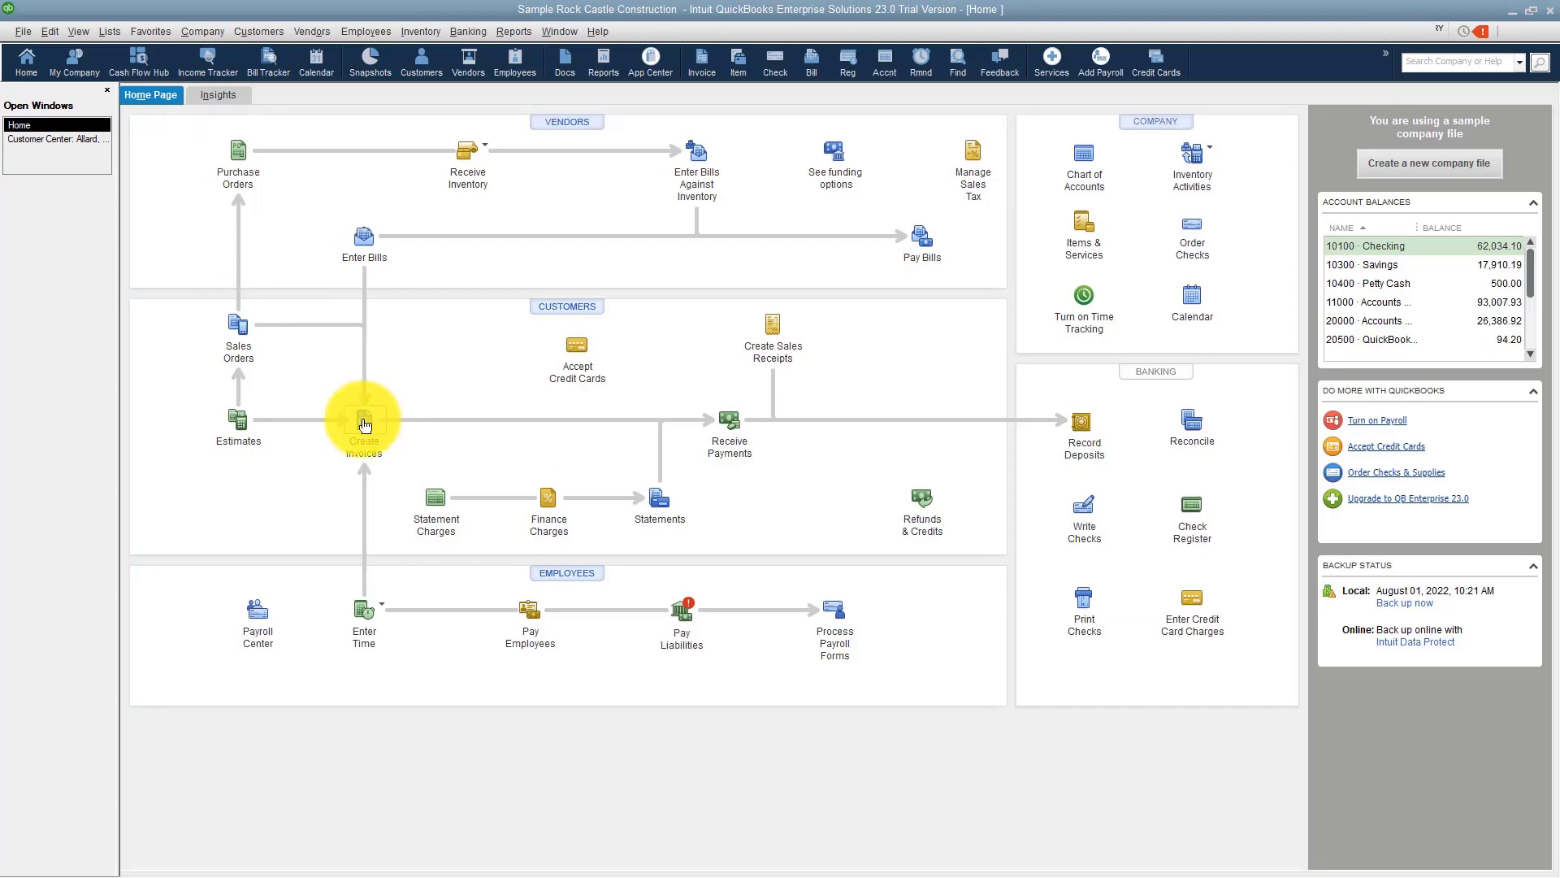
pyautogui.click(370, 426)
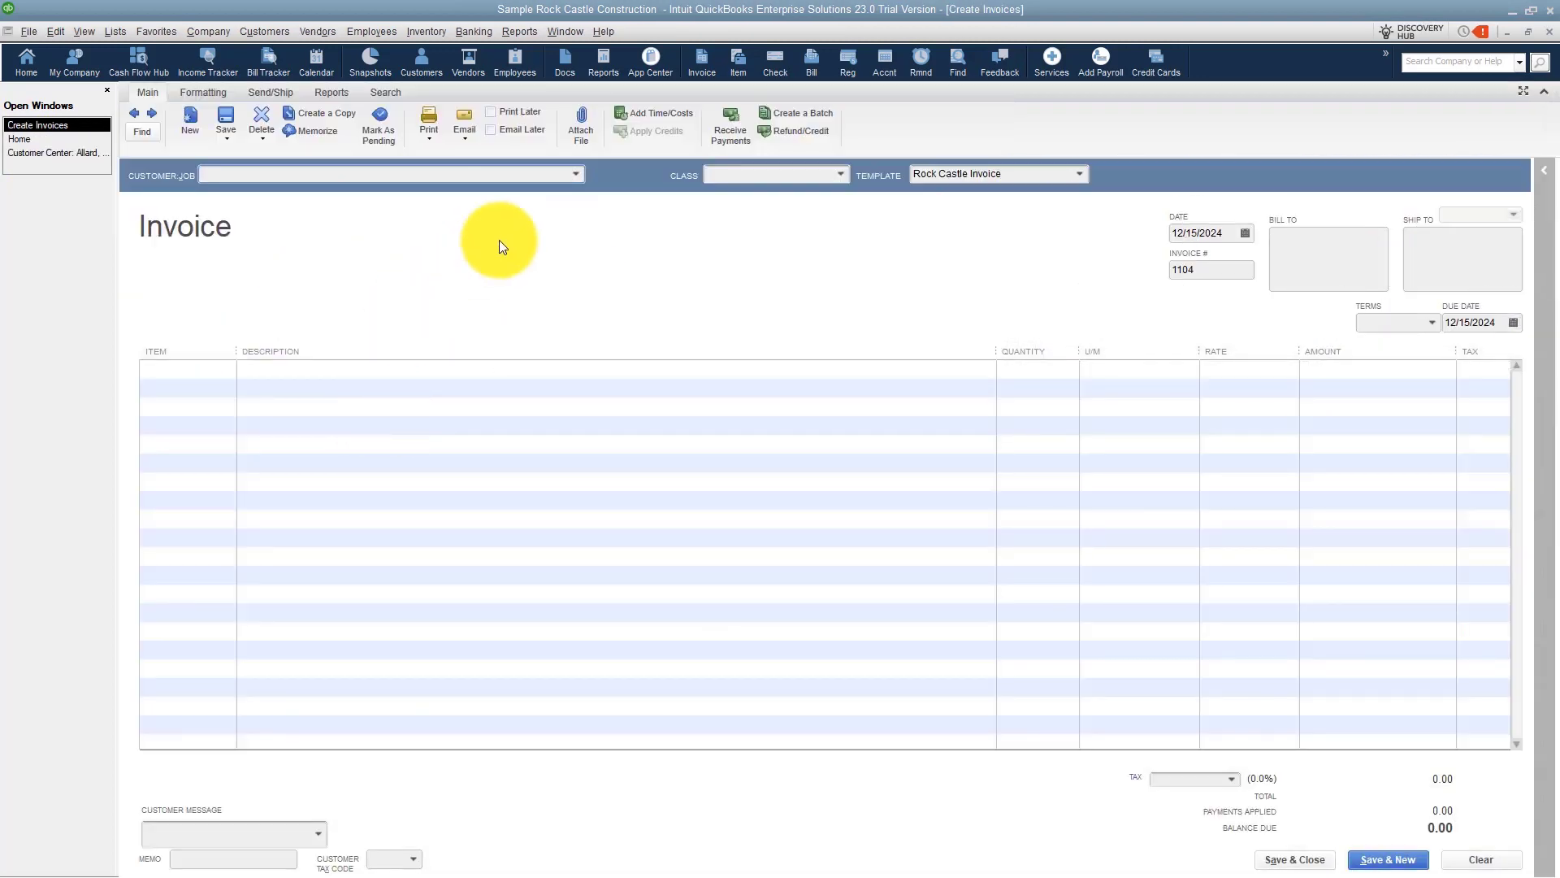
pyautogui.click(575, 174)
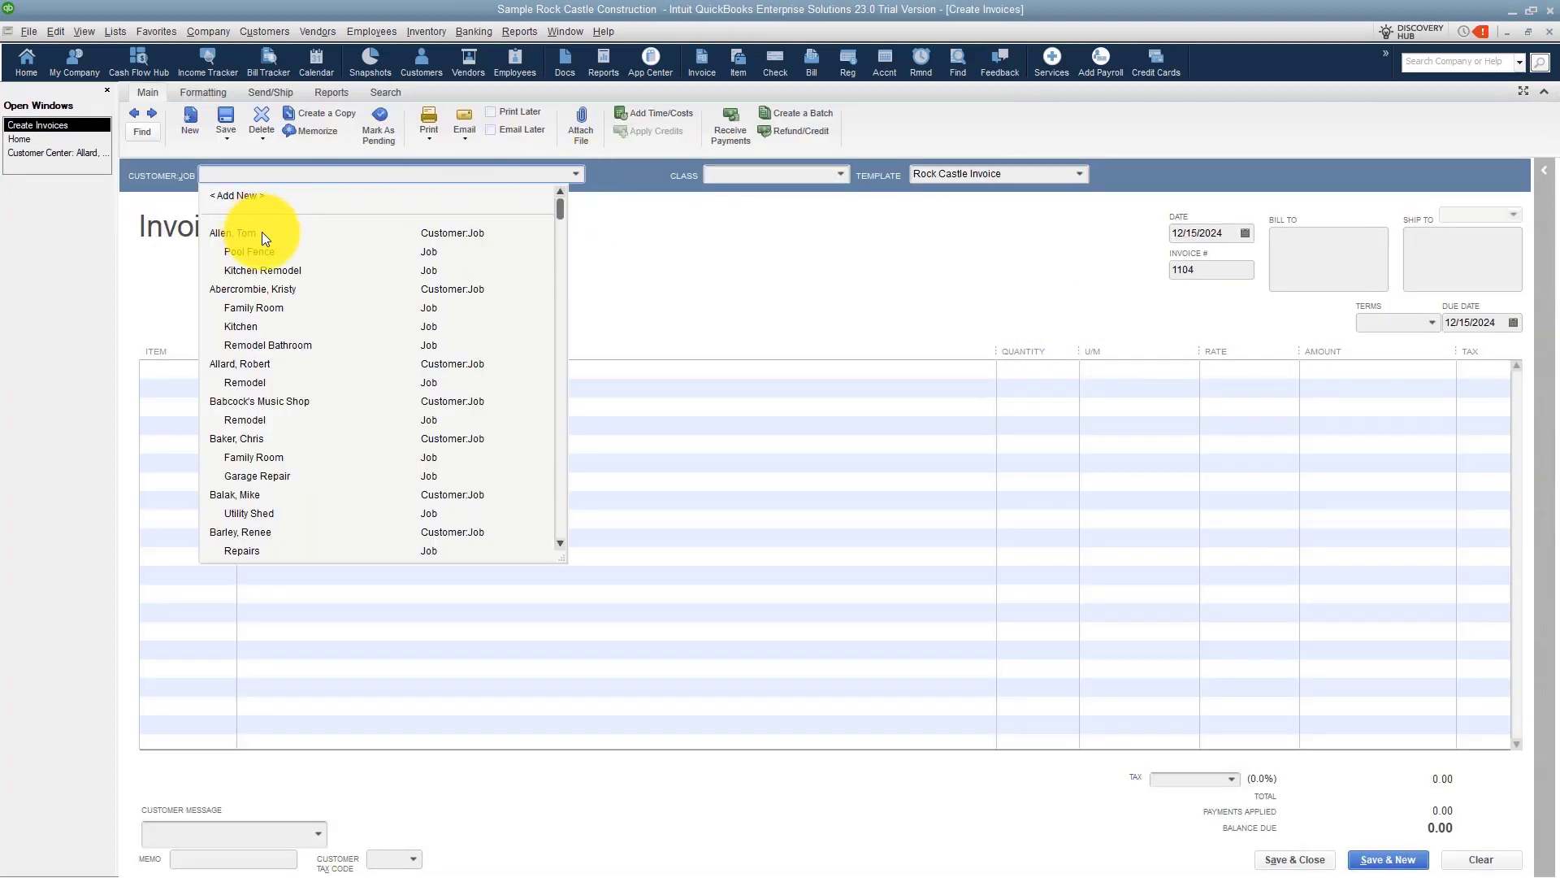
pyautogui.click(305, 271)
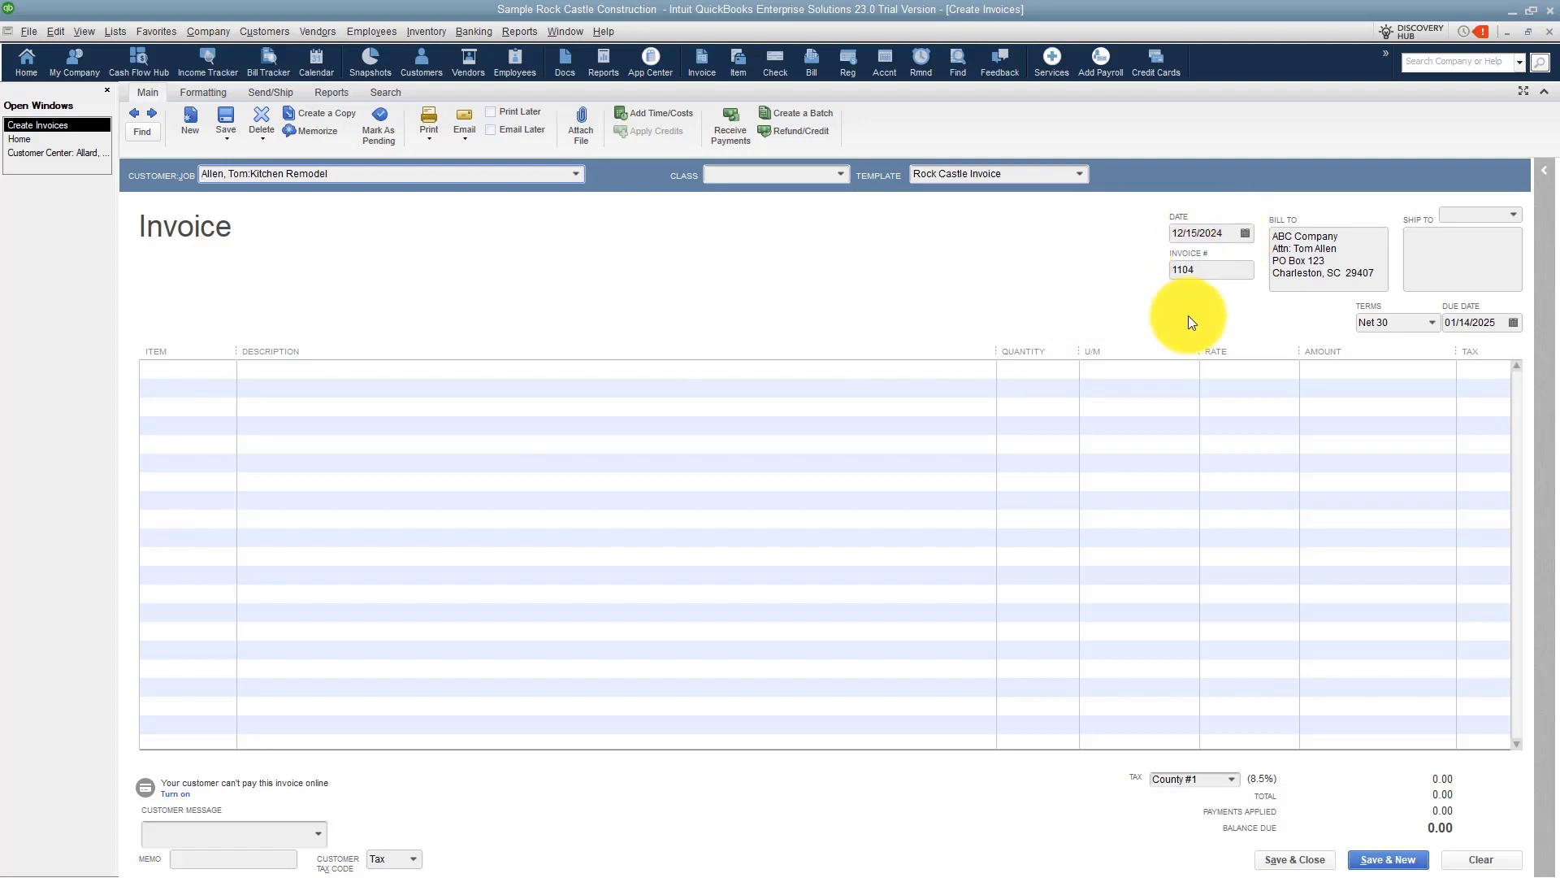
# Add a Framing line to the invoice with a quantity of 10.
pyautogui.click(225, 370)
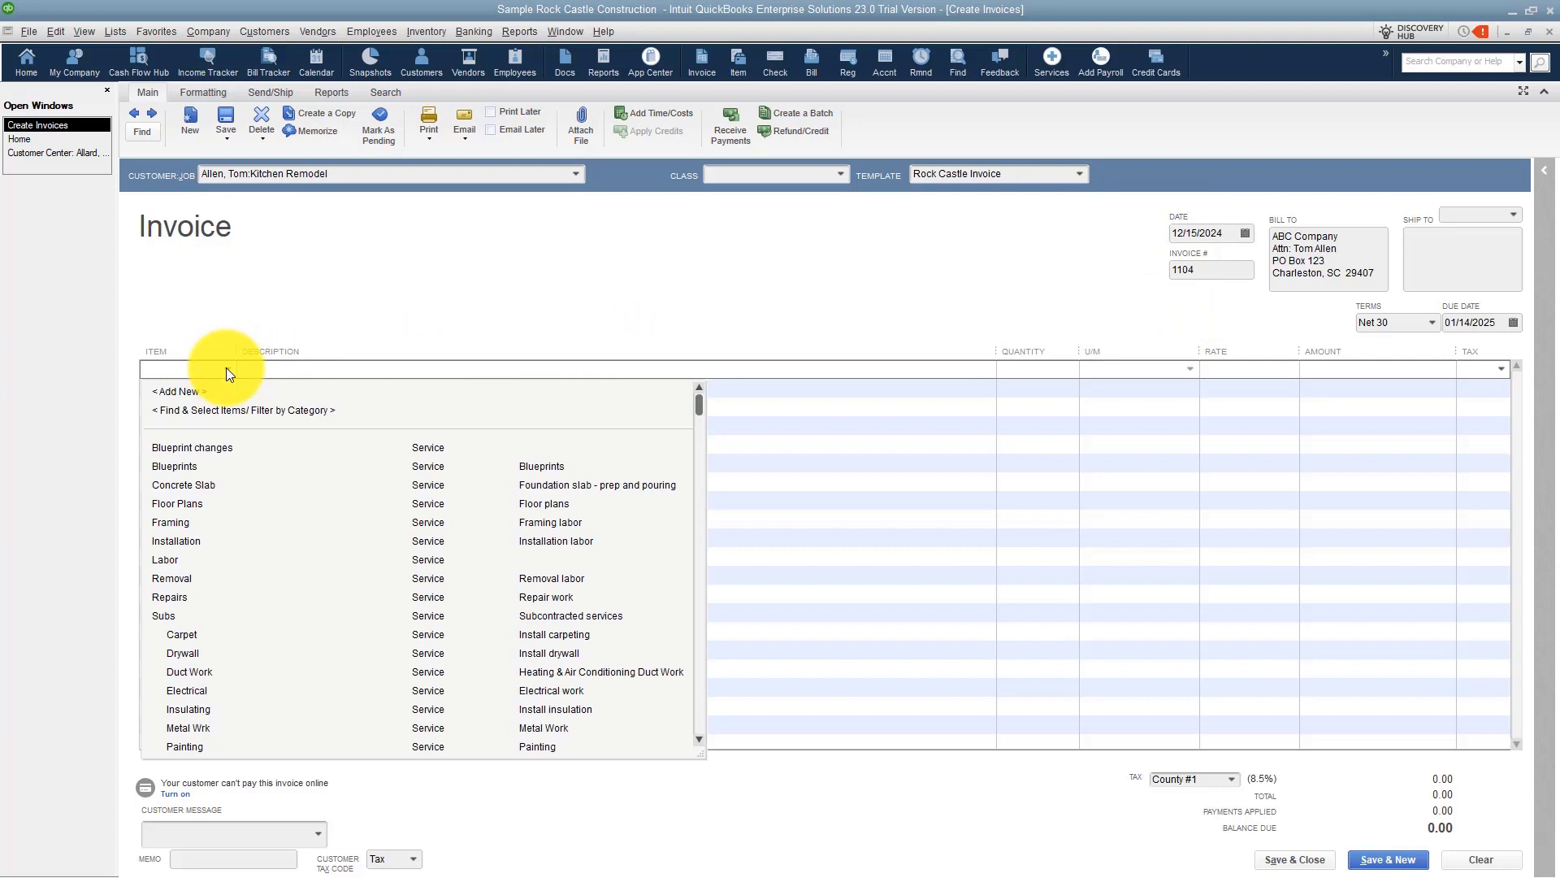
pyautogui.click(187, 524)
pyautogui.click(1014, 369)
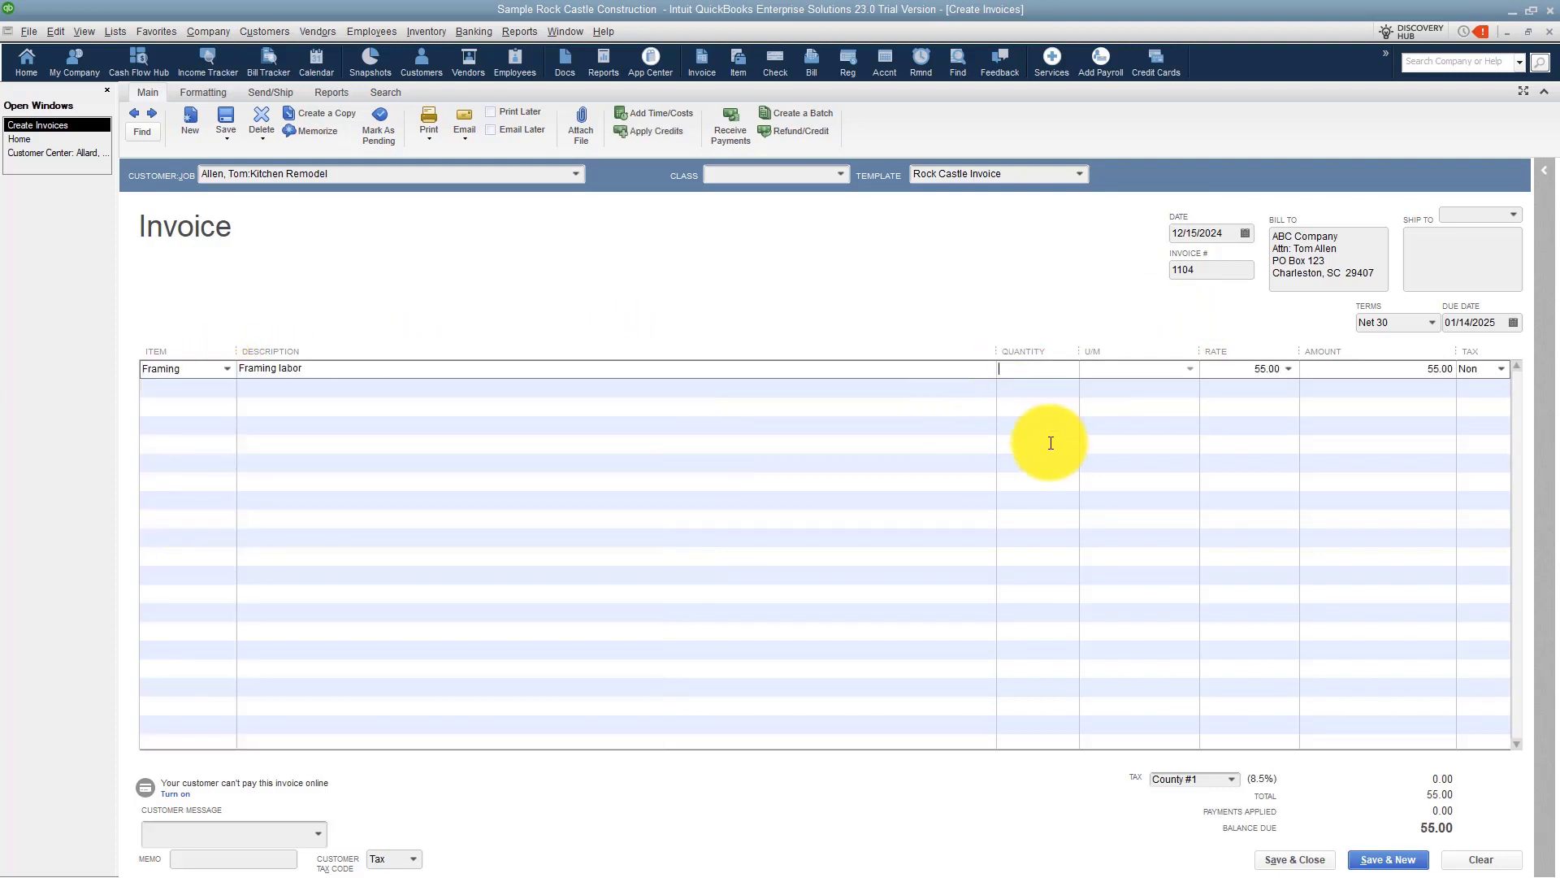
pyautogui.write('10')
pyautogui.press('Tab')
pyautogui.press('Tab')
pyautogui.press('Tab')
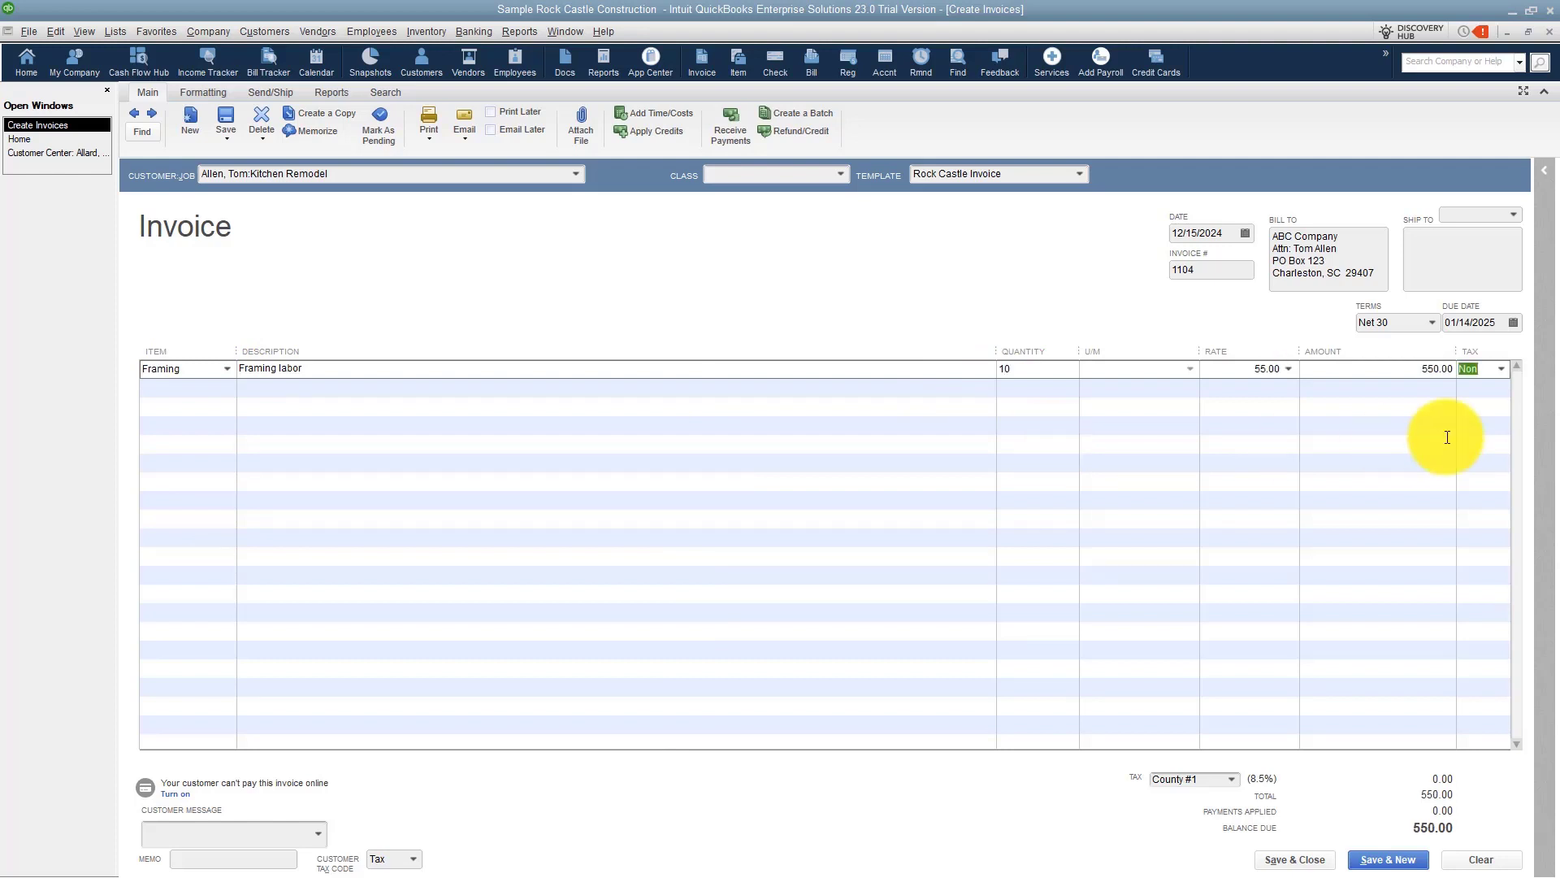
# Change the Framing line's tax code to Non.
pyautogui.click(1500, 367)
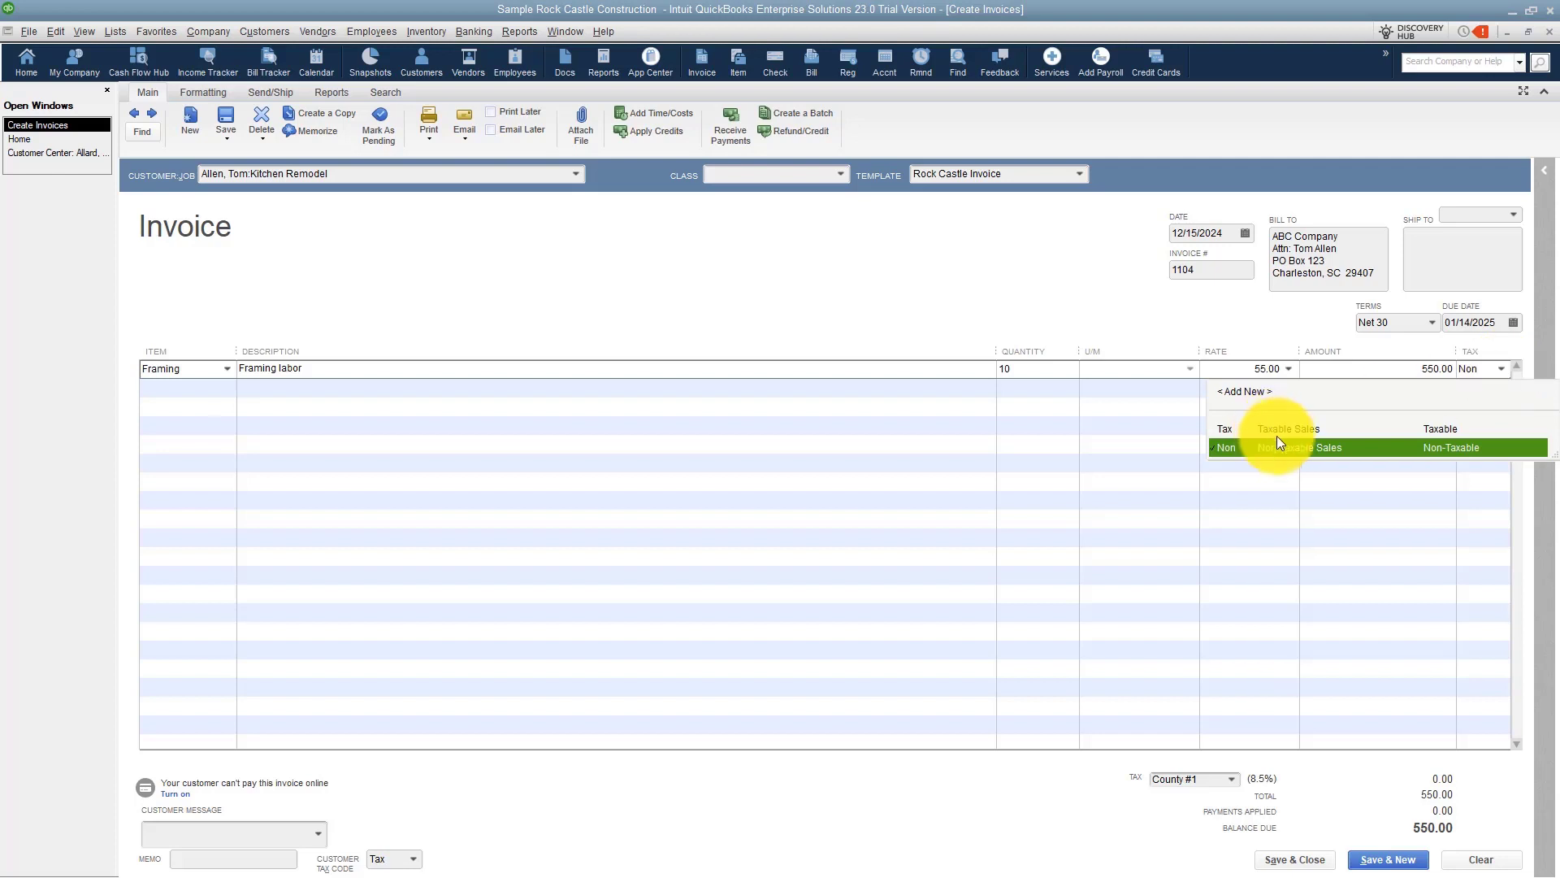
pyautogui.click(213, 389)
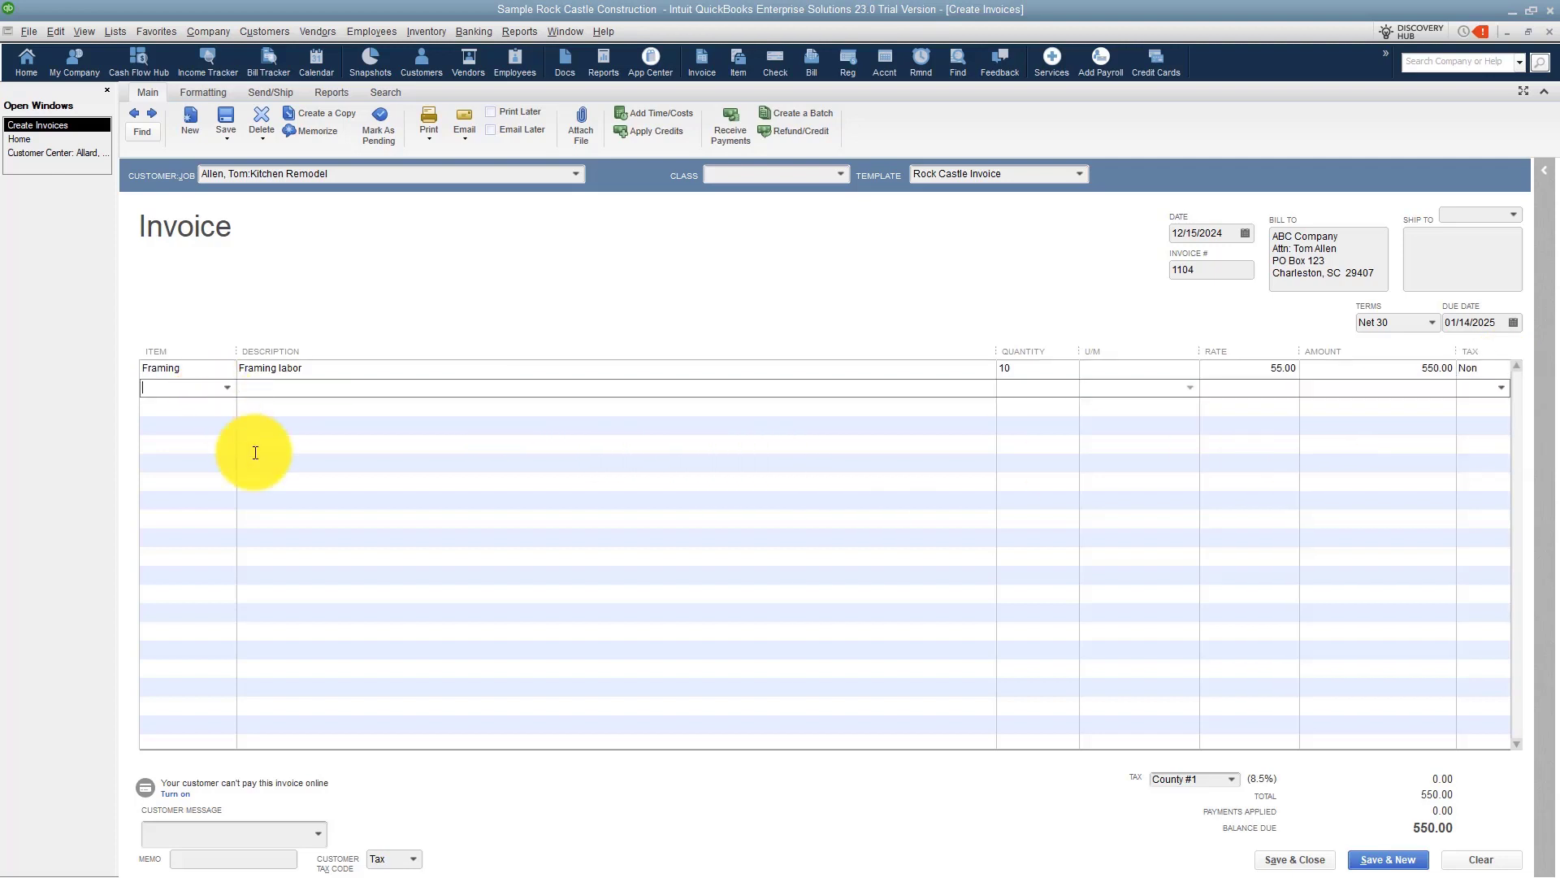
# Add an Interior Door kit line with quantity 1 at a rate of 750, then save the invoice and start a new one.
pyautogui.click(228, 388)
pyautogui.scroll(-12, 302, 569)
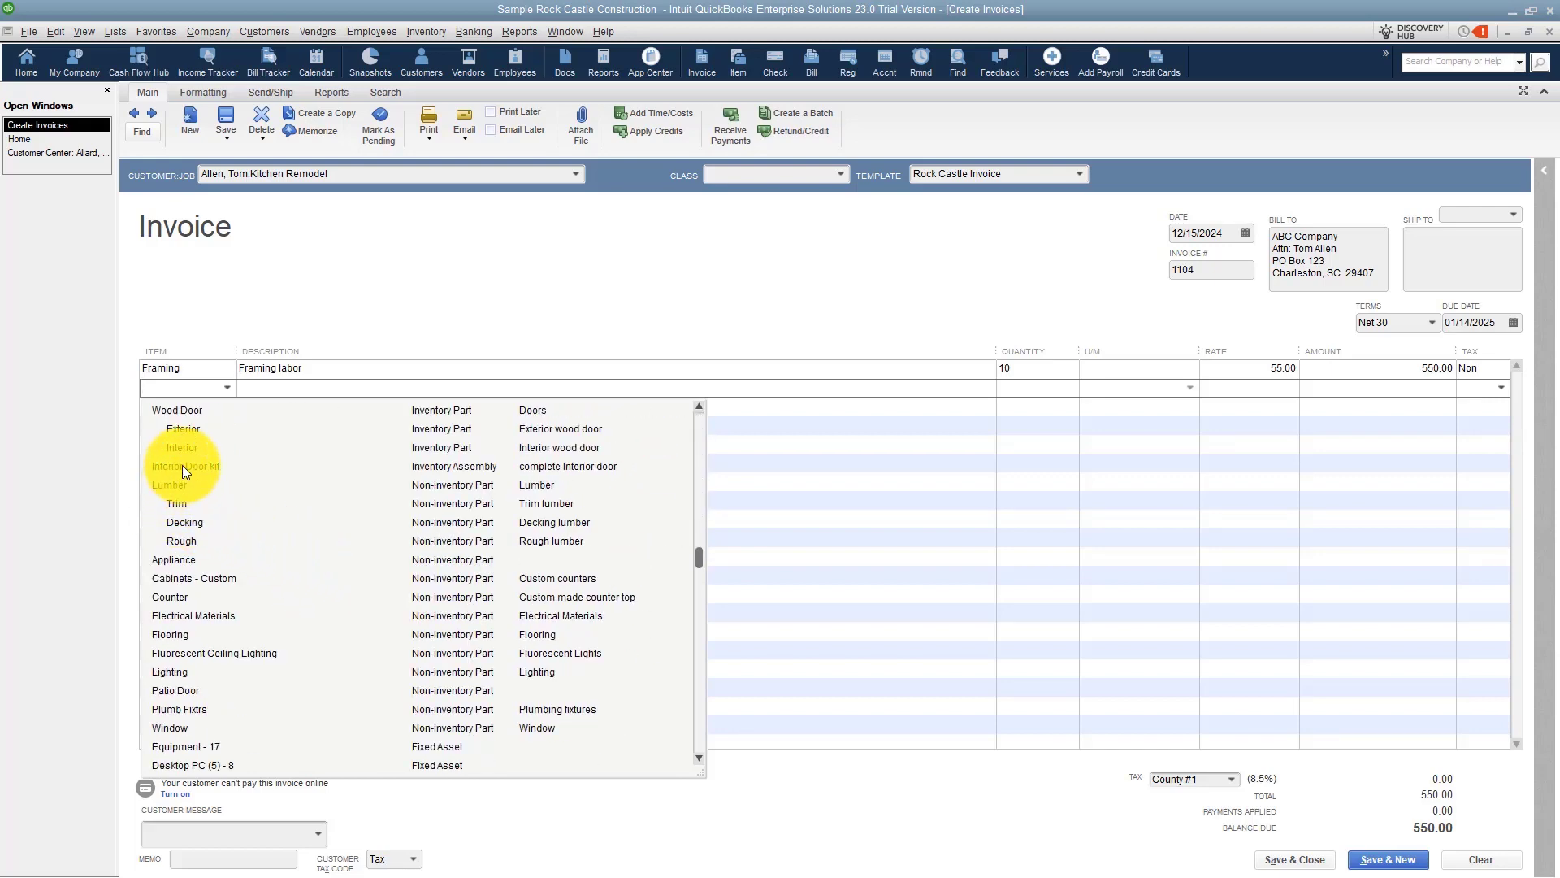
pyautogui.click(184, 467)
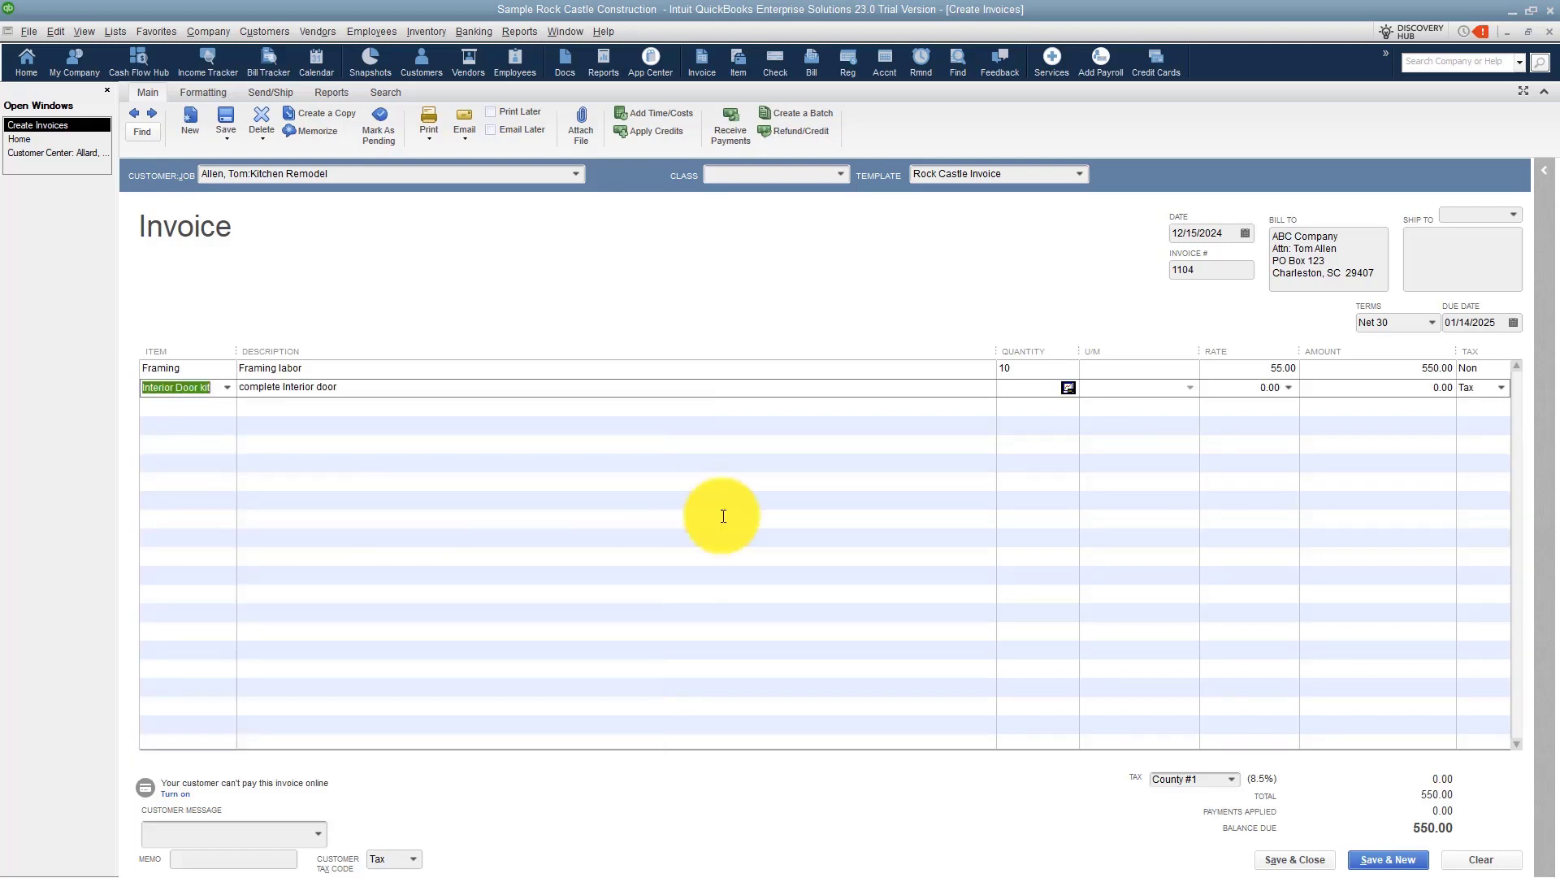
pyautogui.click(1016, 390)
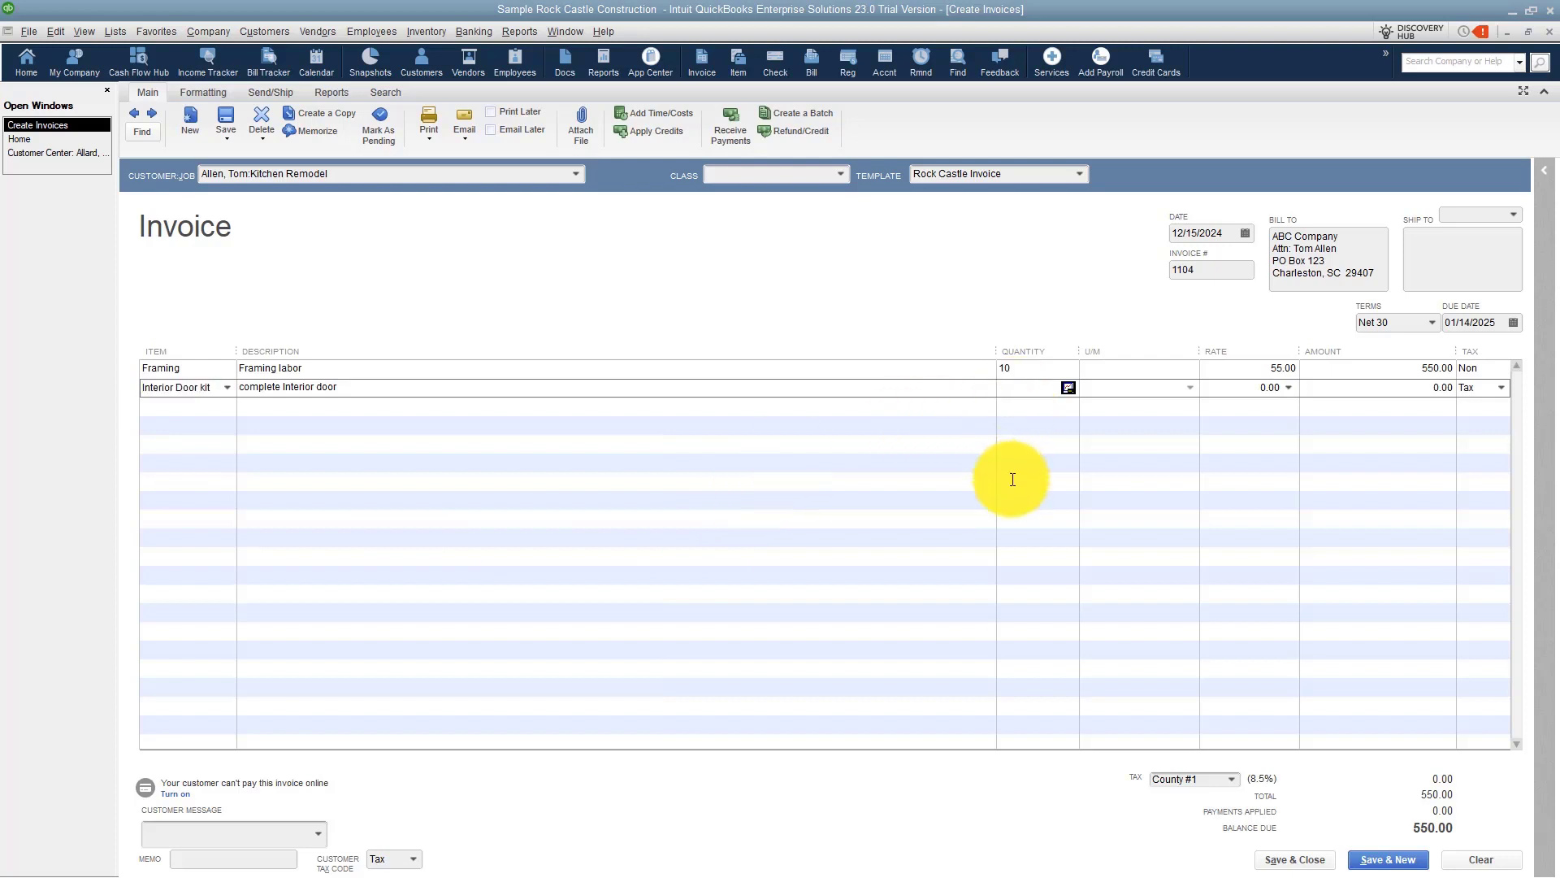
pyautogui.write('1')
pyautogui.press('Tab')
pyautogui.write('750')
pyautogui.press('Tab')
pyautogui.press('Tab')
pyautogui.press('Tab')
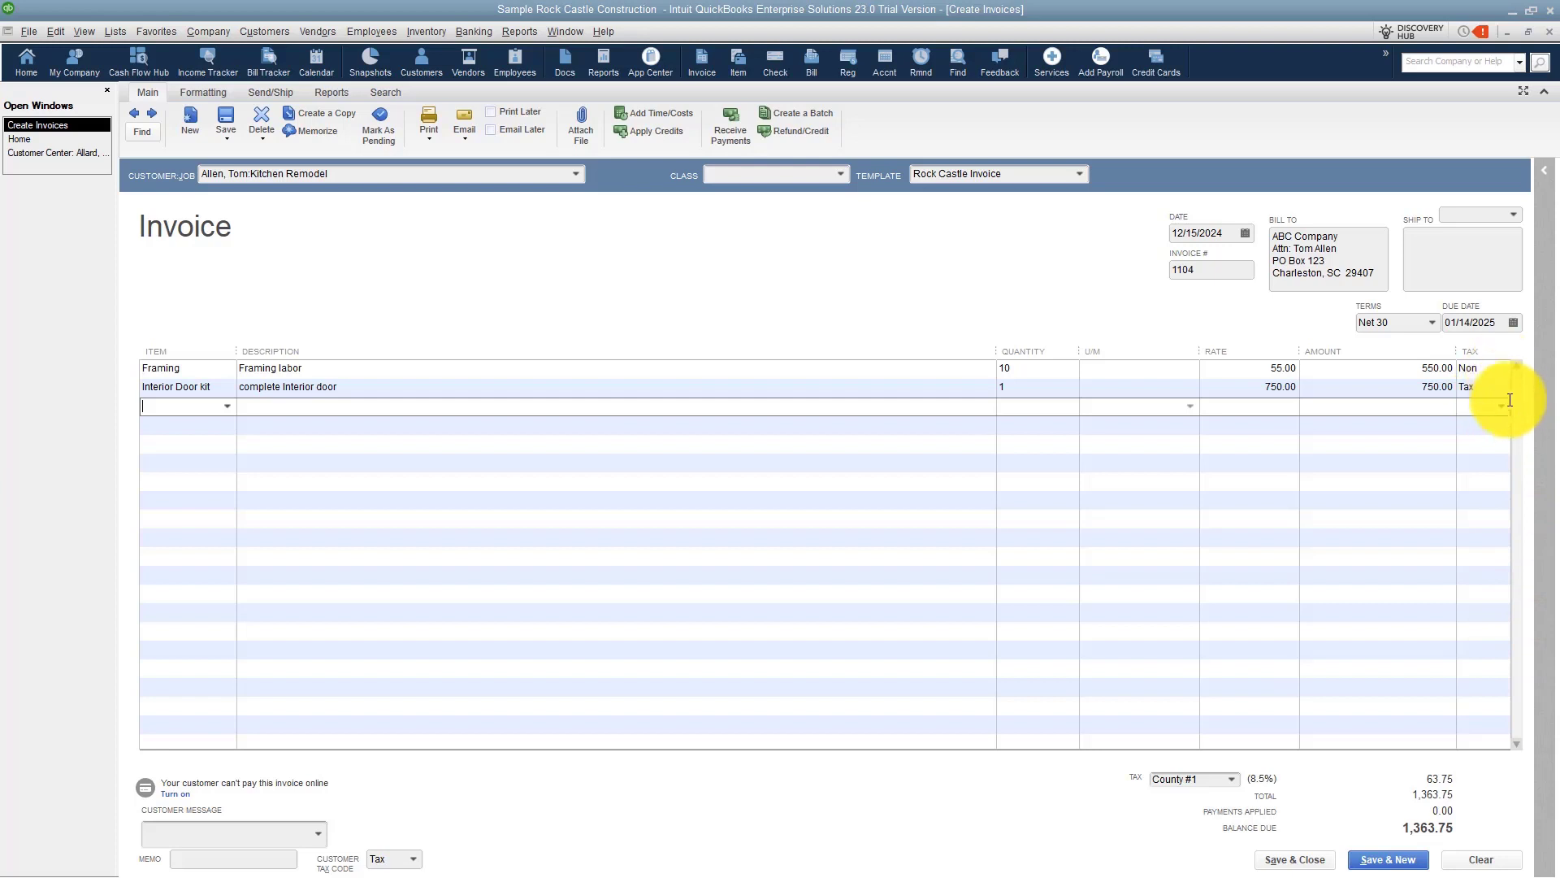
pyautogui.click(1382, 863)
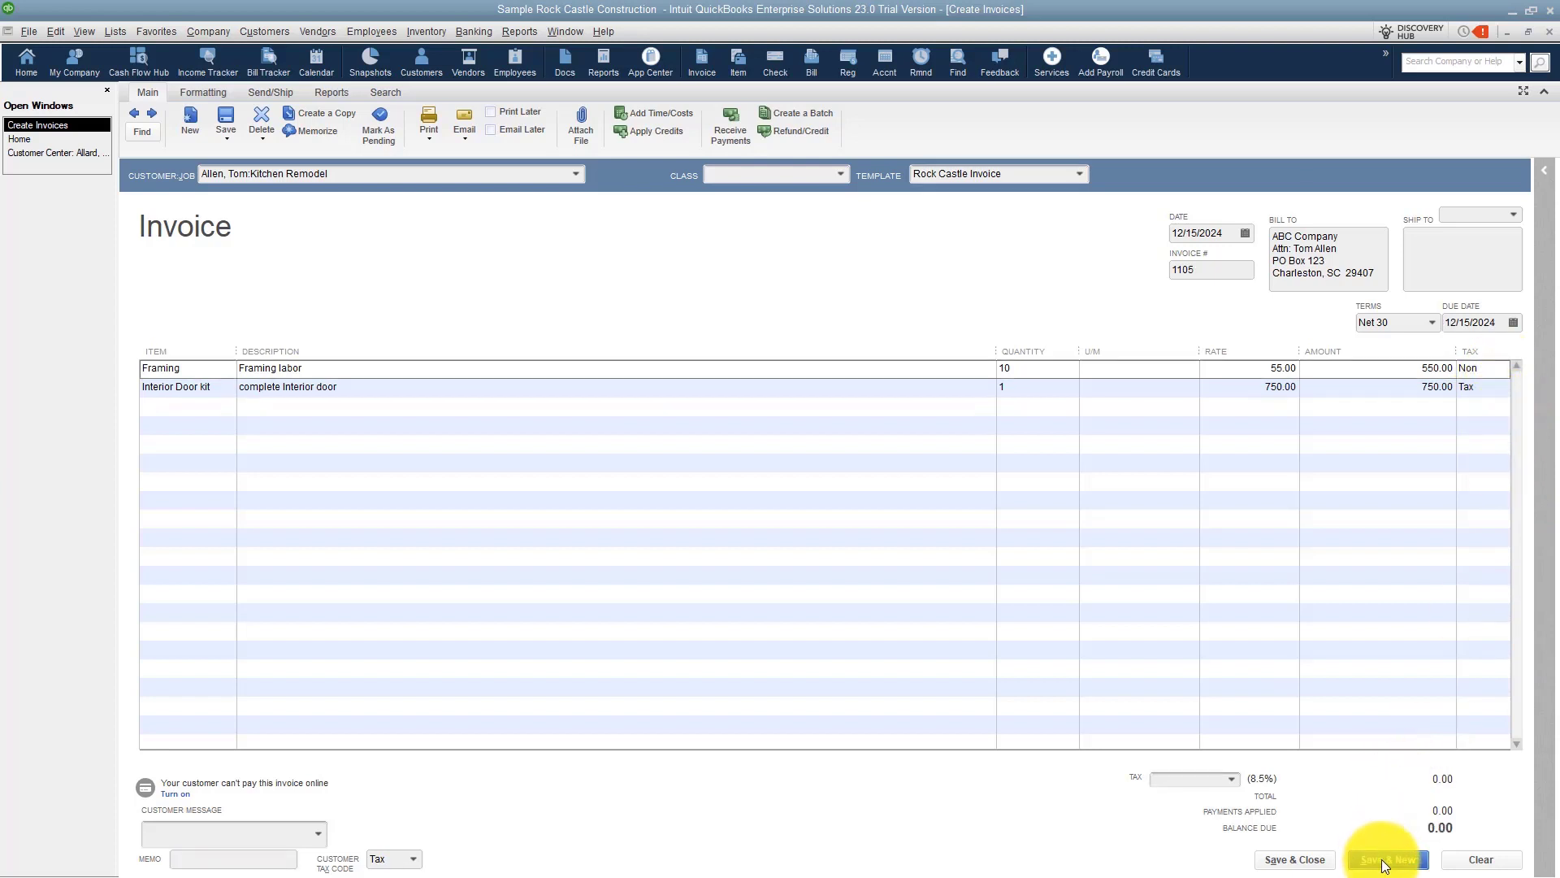
# Choose the second customer's Kitchen job for the new invoice and dismiss the billable time/costs prompt.
pyautogui.click(580, 177)
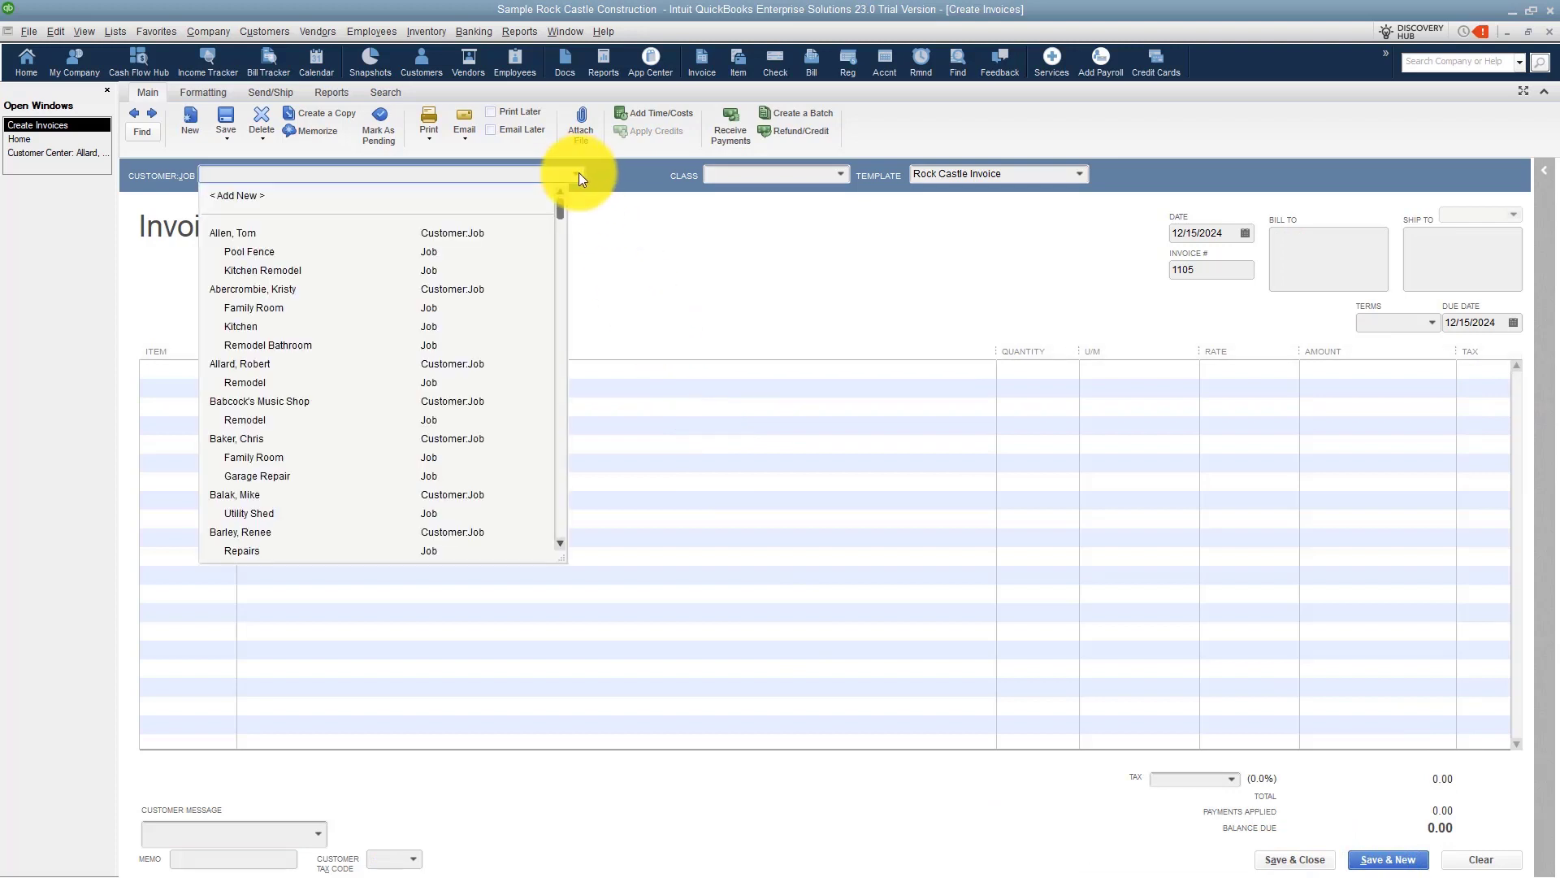
pyautogui.click(280, 325)
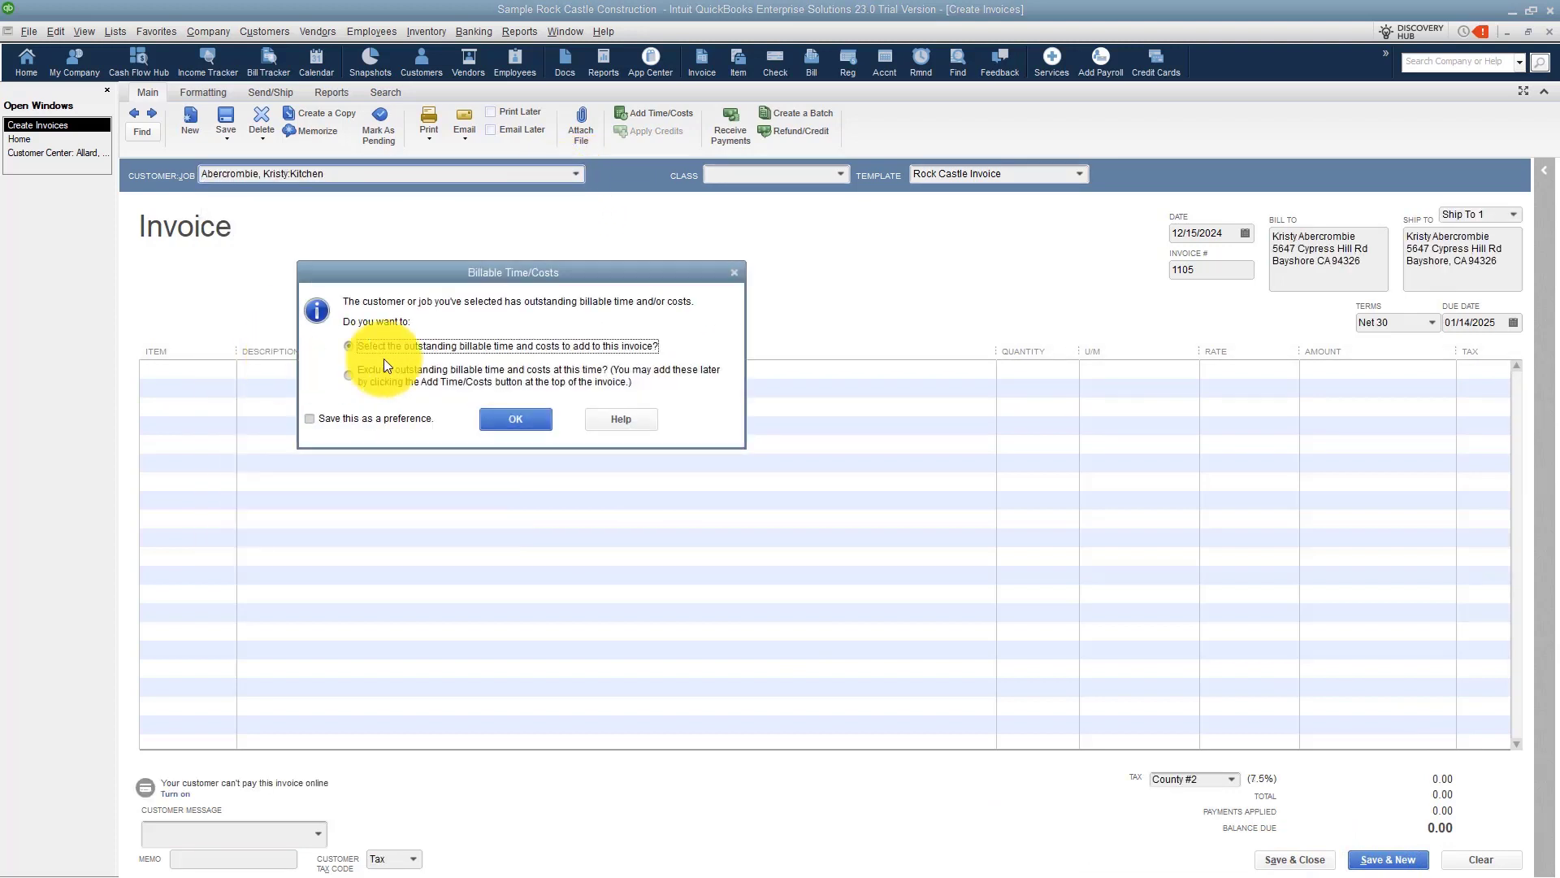
pyautogui.click(735, 274)
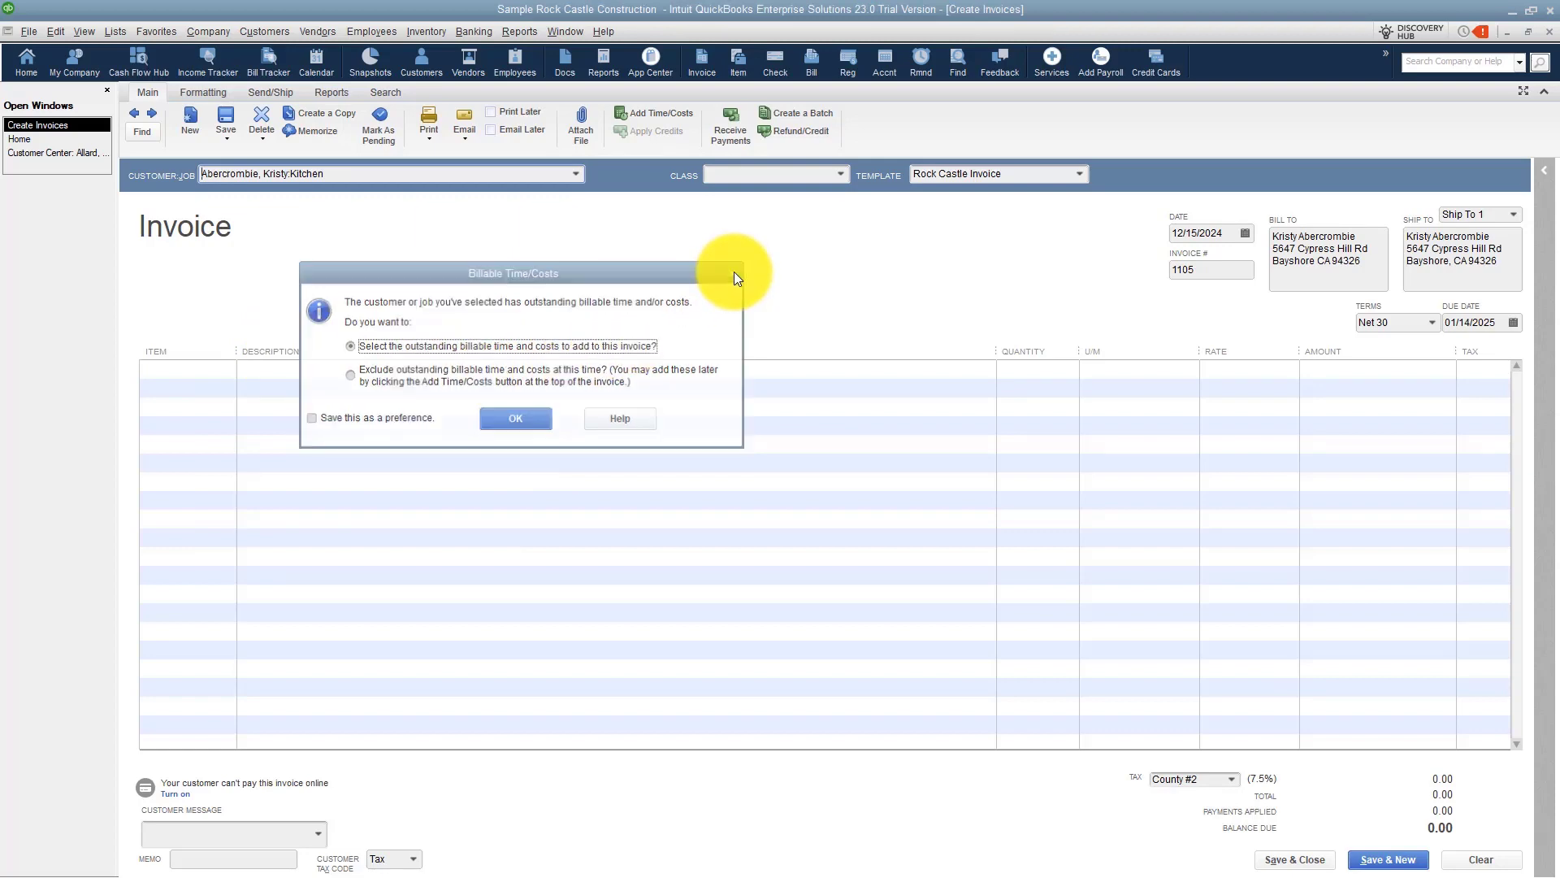
# Add a Cabinet Pulls line with quantity 15 at a rate of 3.25.
pyautogui.click(205, 368)
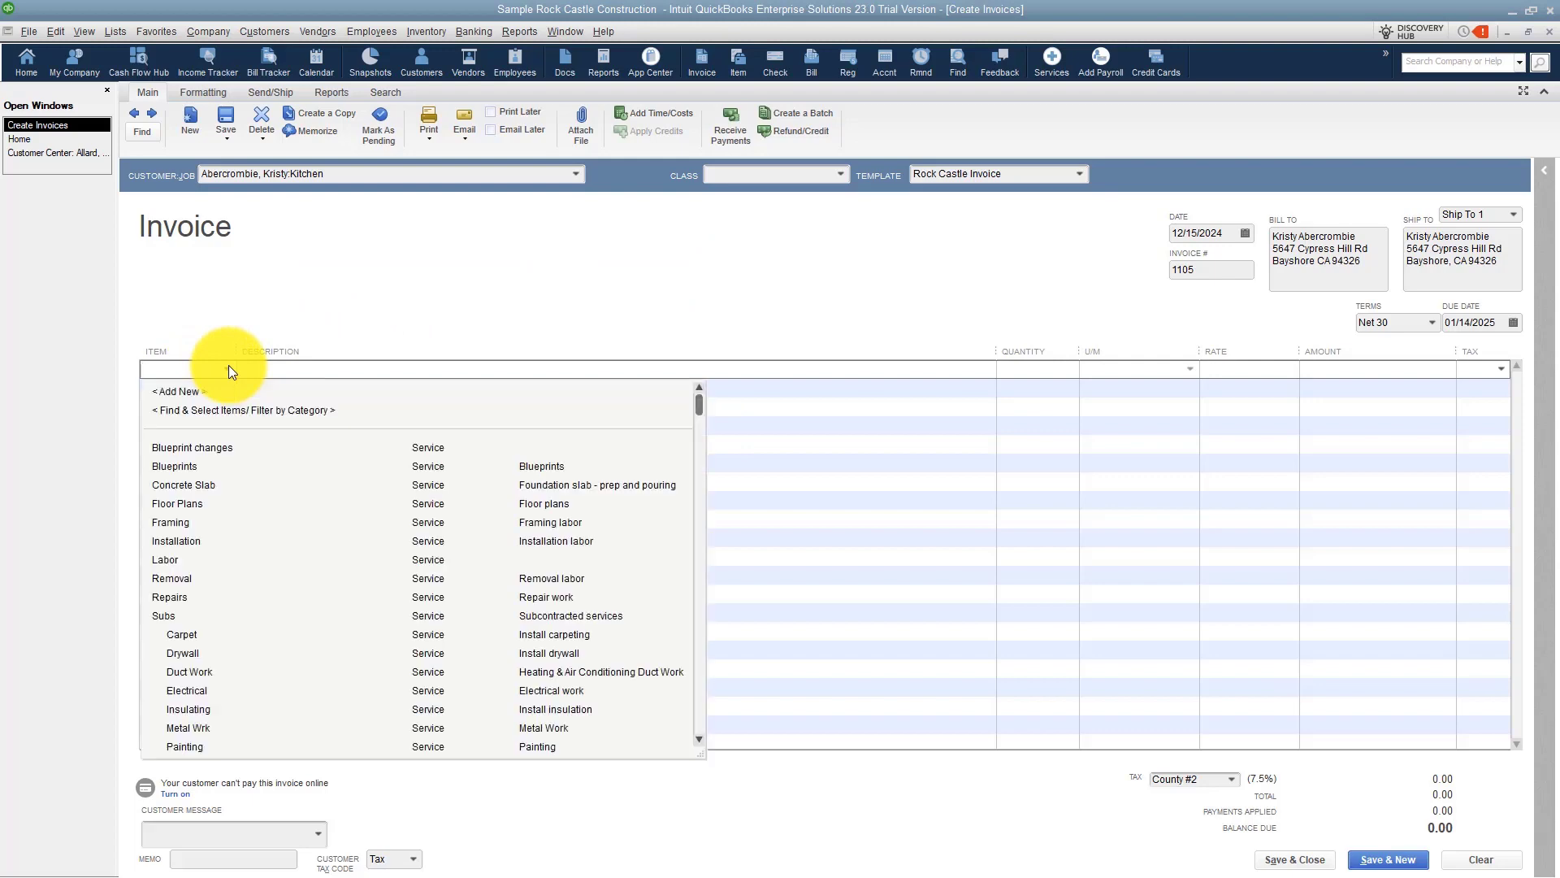
pyautogui.scroll(-6, 205, 593)
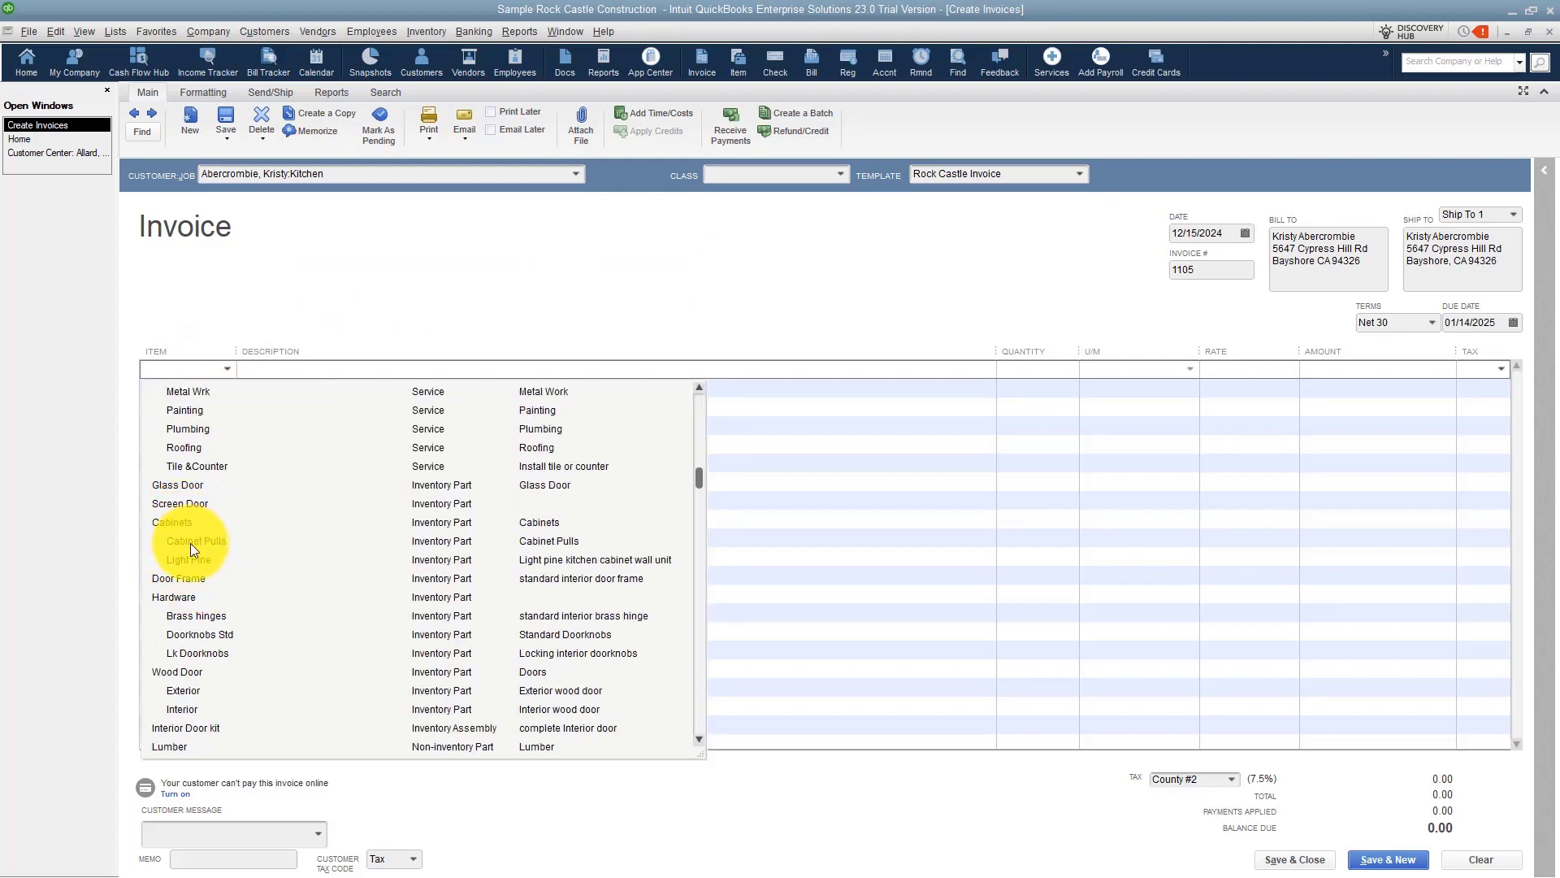
pyautogui.click(190, 542)
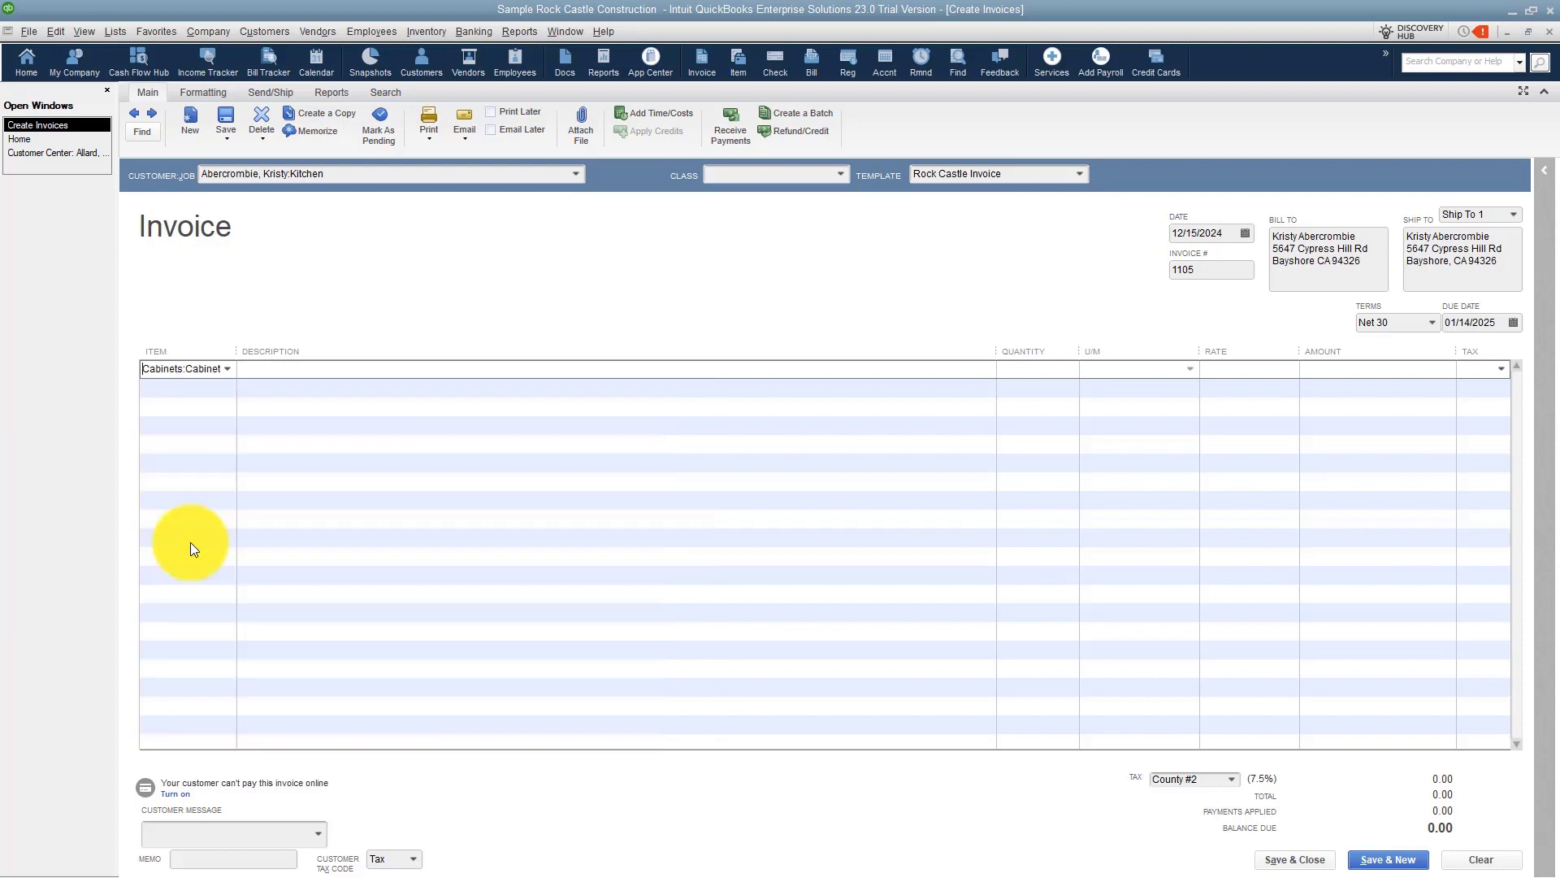
pyautogui.click(1048, 373)
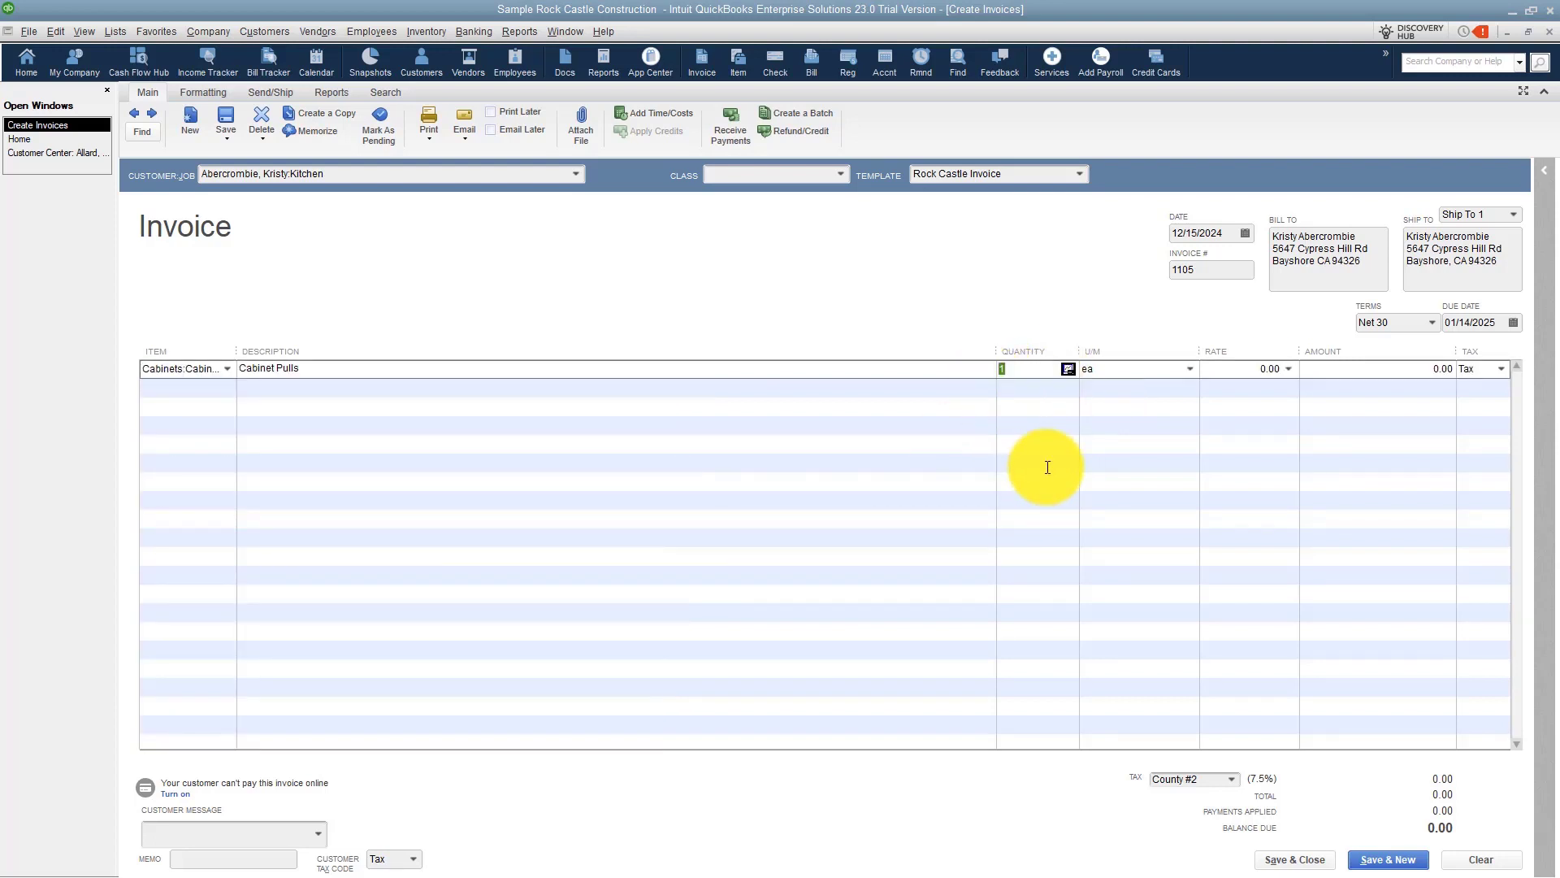
pyautogui.write('15')
pyautogui.press('Tab')
pyautogui.press('Tab')
pyautogui.write('3.25')
pyautogui.press('Tab')
pyautogui.press('Tab')
pyautogui.press('Tab')
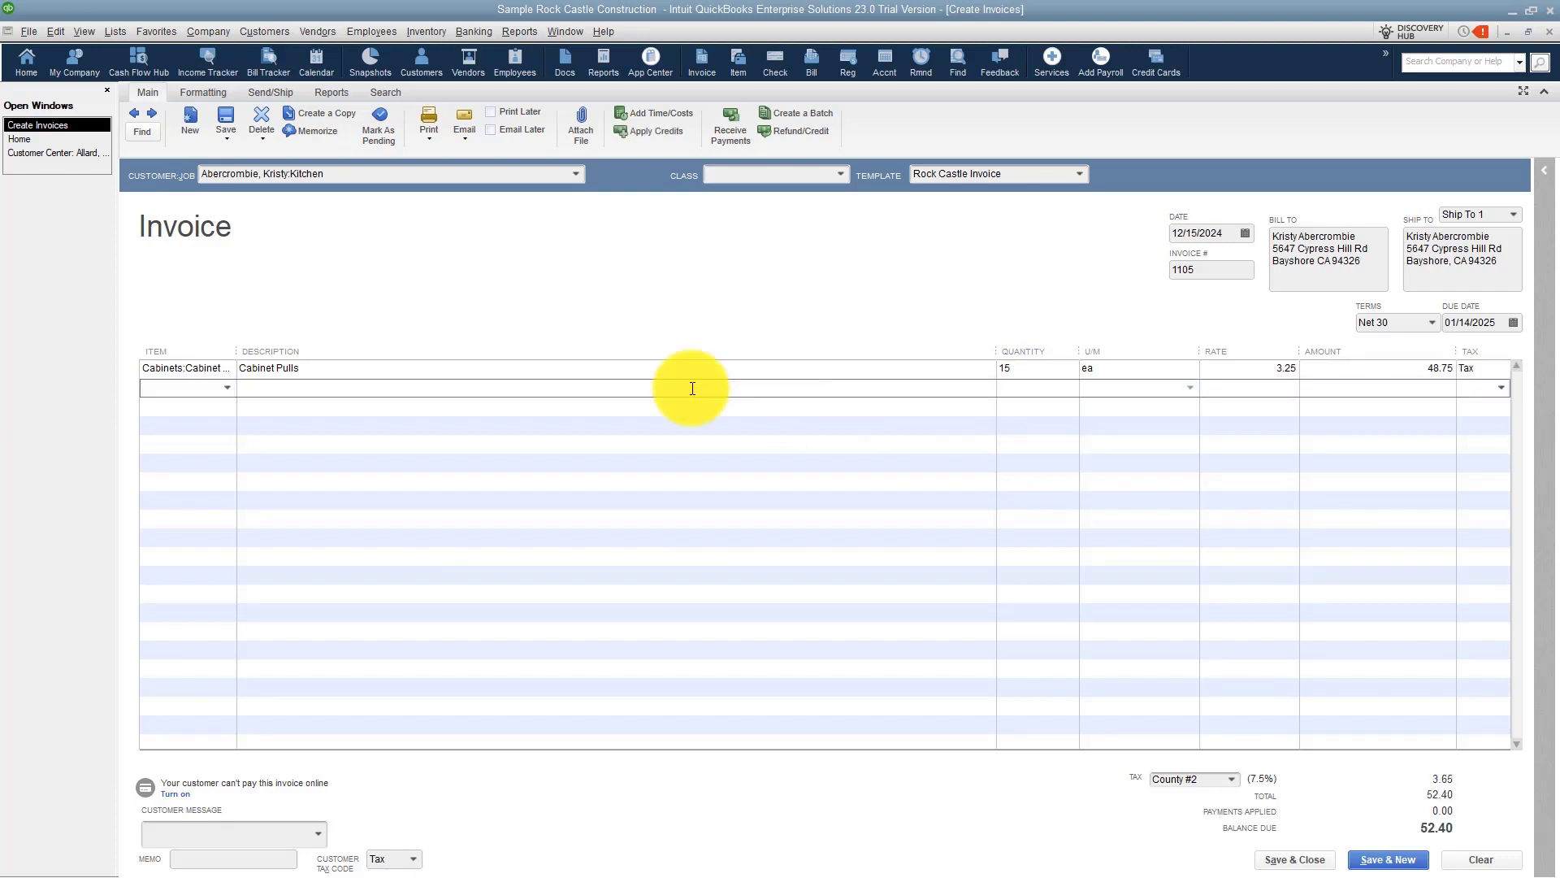
# Add a Labor line with quantity 8 at a rate of 50.00, then save the invoice and start a new one.
pyautogui.click(228, 389)
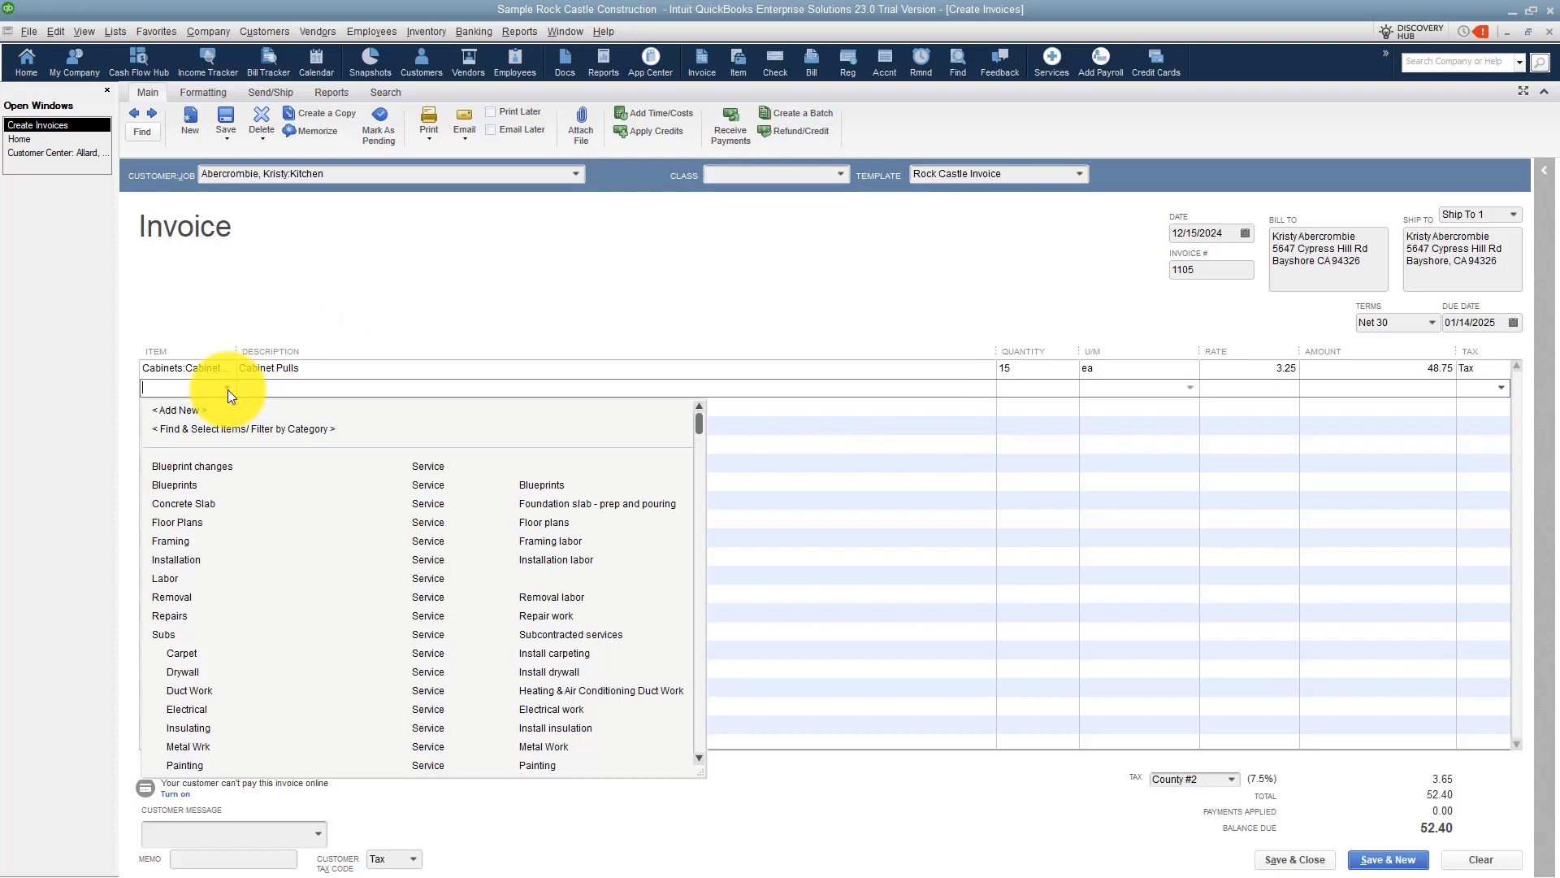
pyautogui.click(184, 579)
pyautogui.click(1026, 387)
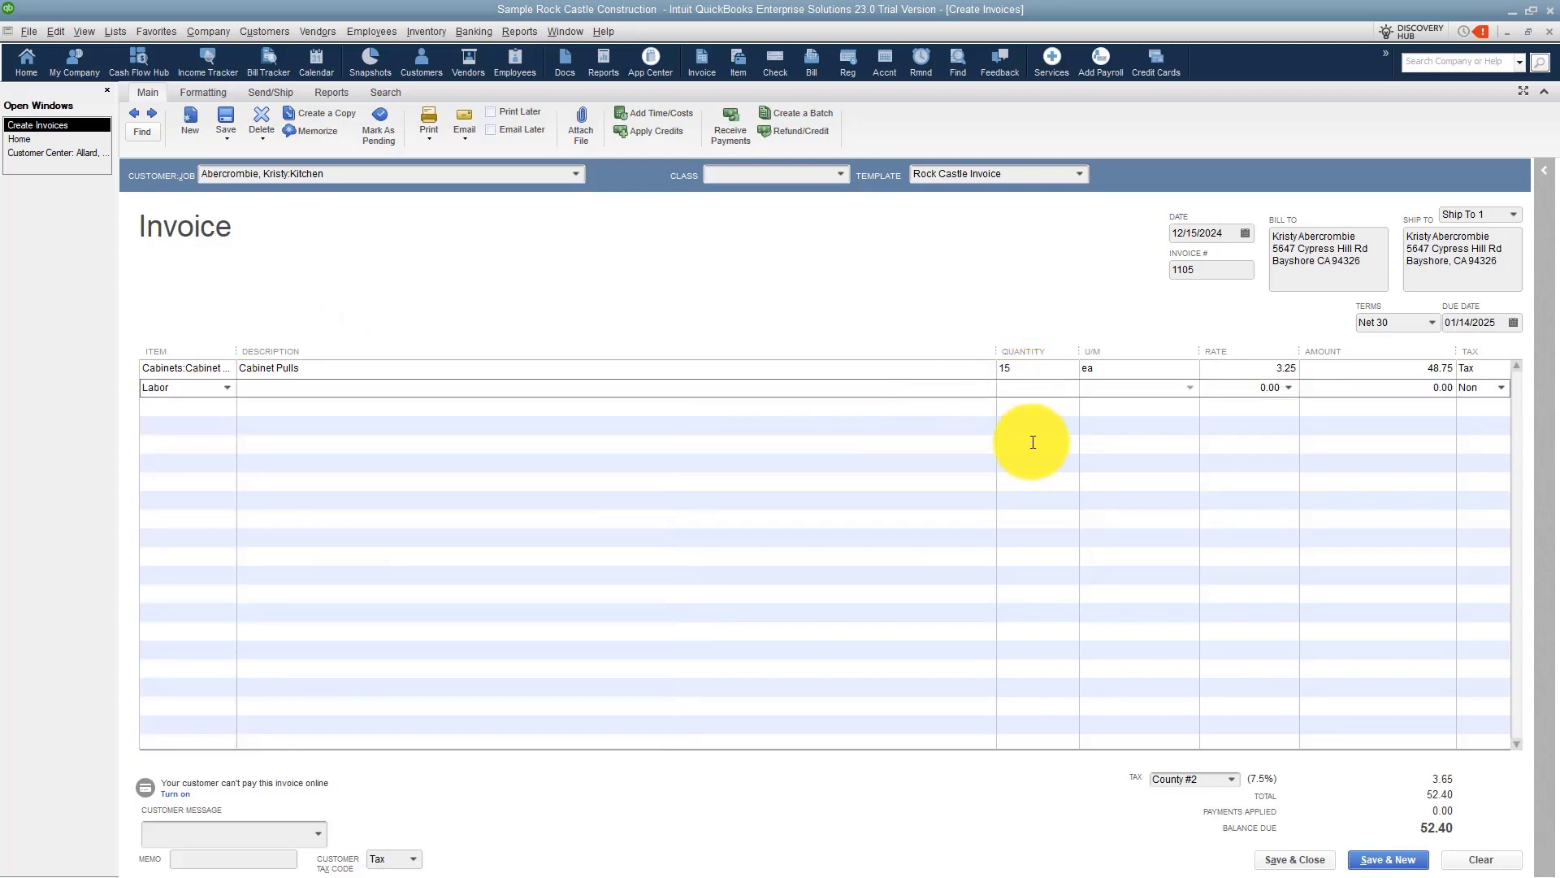
pyautogui.write('8')
pyautogui.press('Tab')
pyautogui.write('50.00')
pyautogui.press('Tab')
pyautogui.press('Tab')
pyautogui.press('Tab')
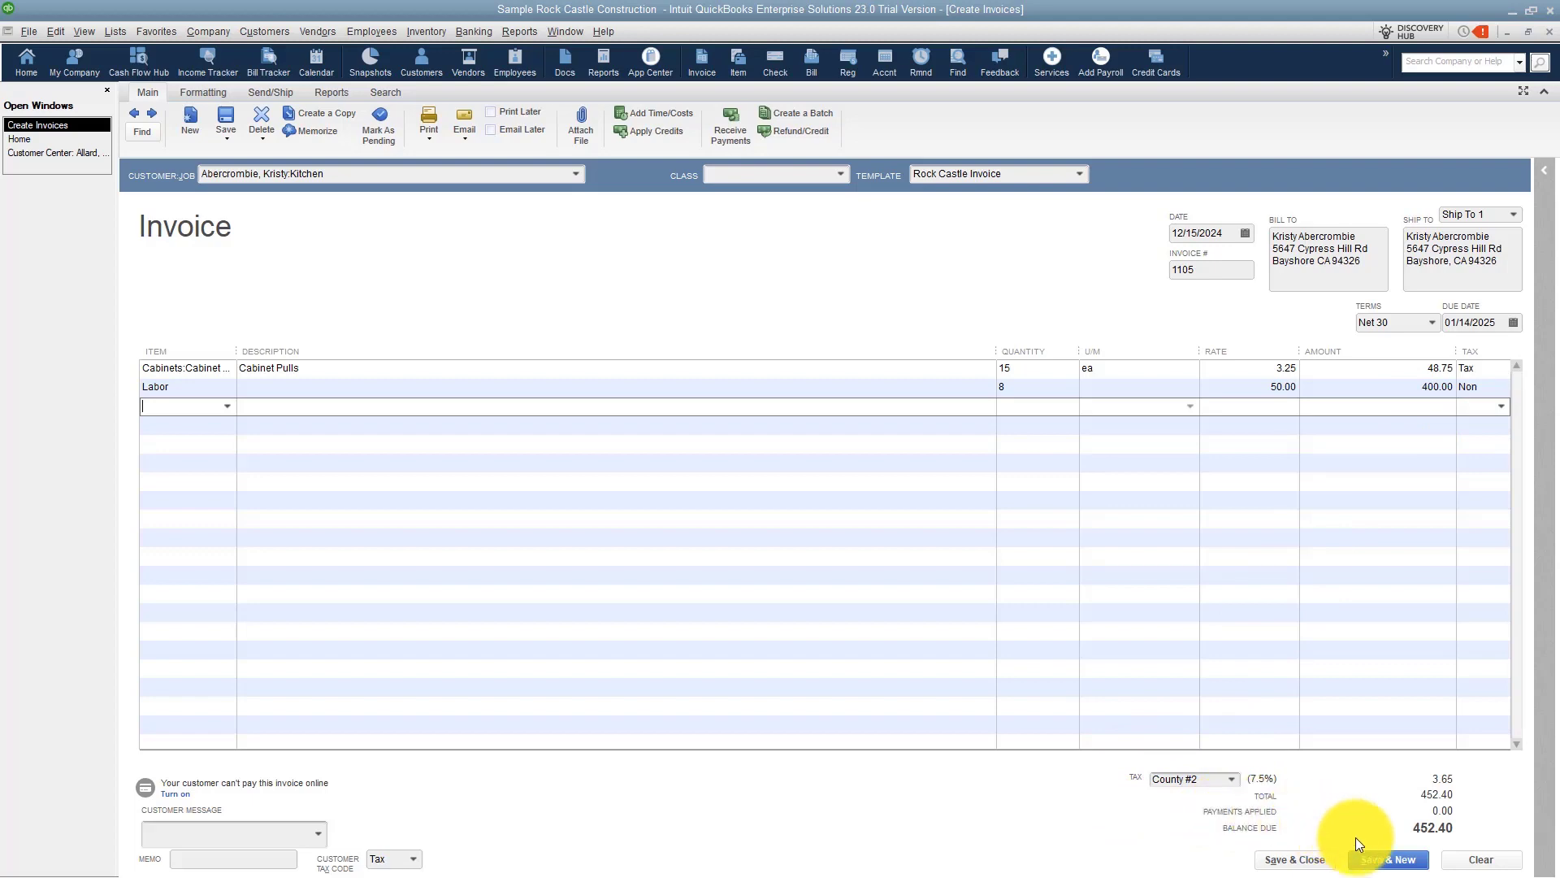
pyautogui.click(1390, 859)
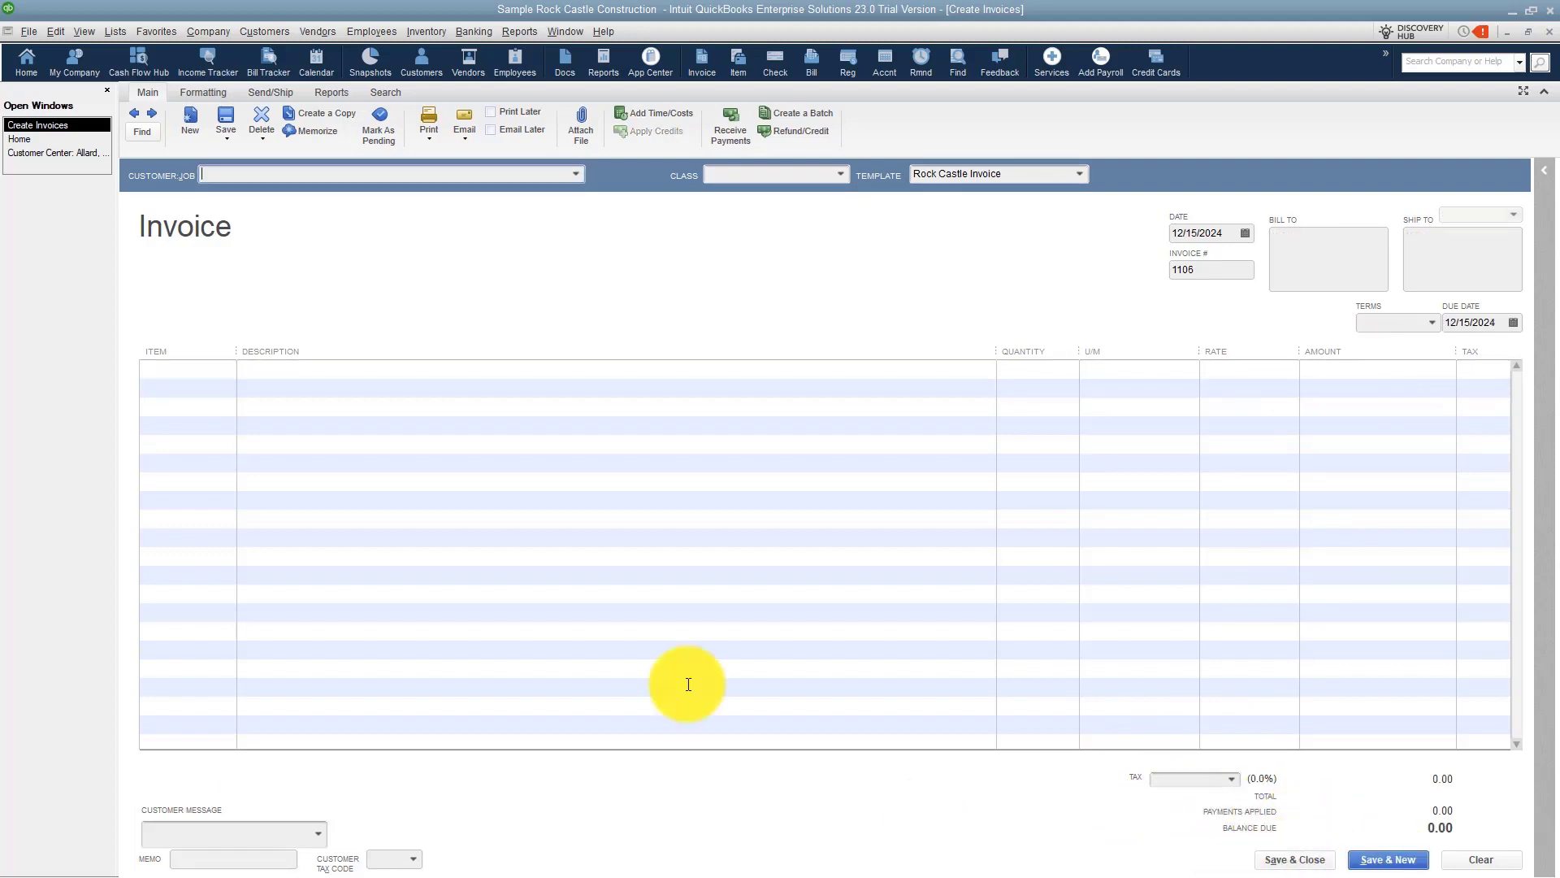
# Choose the third customer's Remodel job for the new invoice.
pyautogui.click(576, 174)
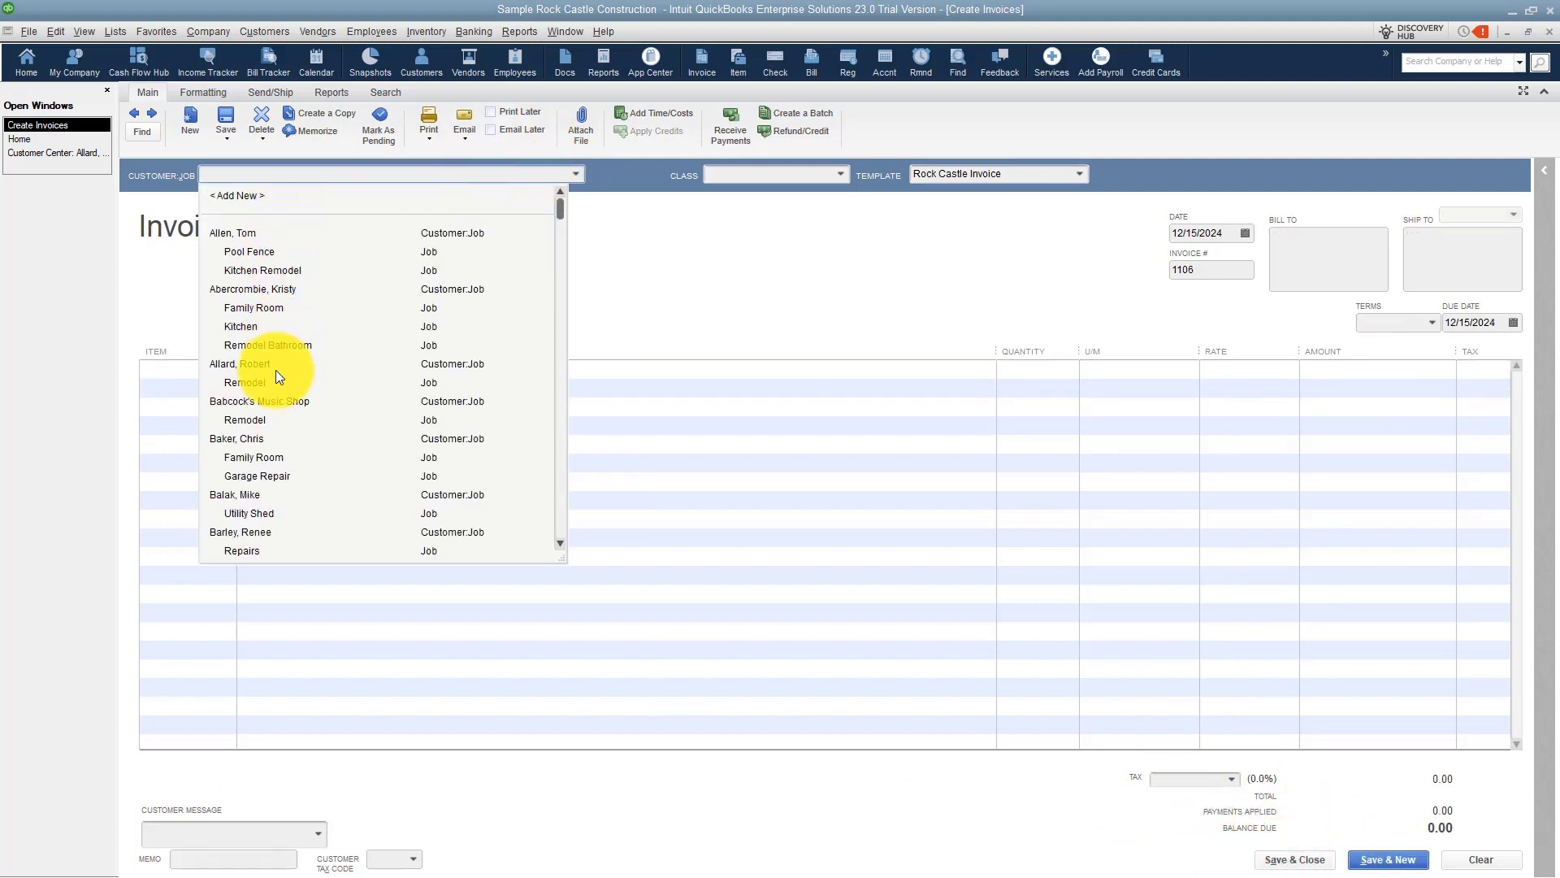
pyautogui.click(256, 382)
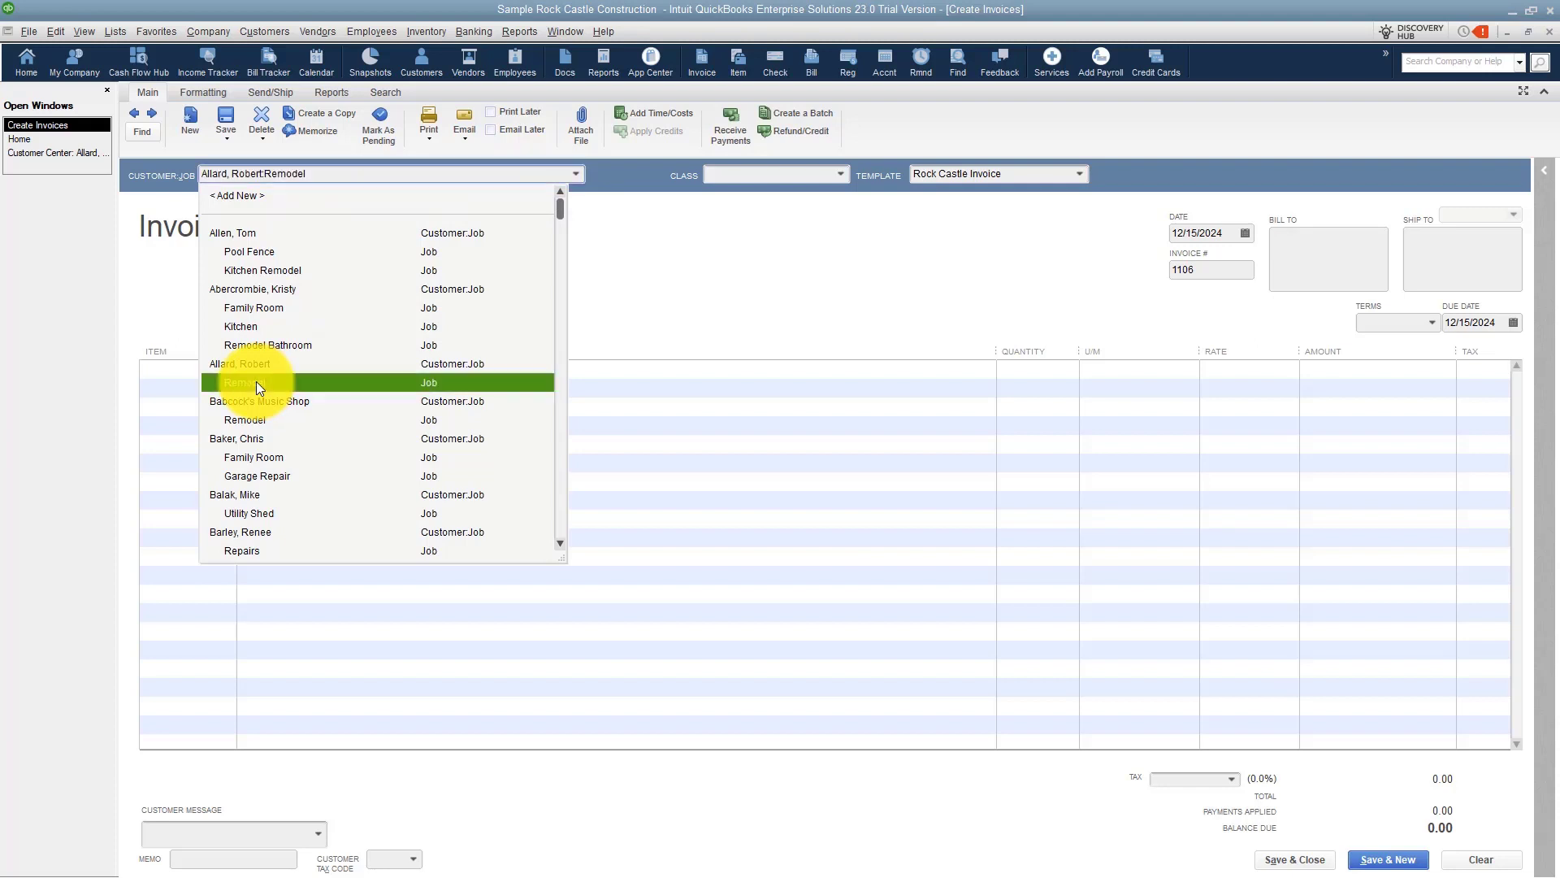
pyautogui.click(226, 370)
# Add an Installation line with quantity 7 at a rate of 50.
pyautogui.click(229, 369)
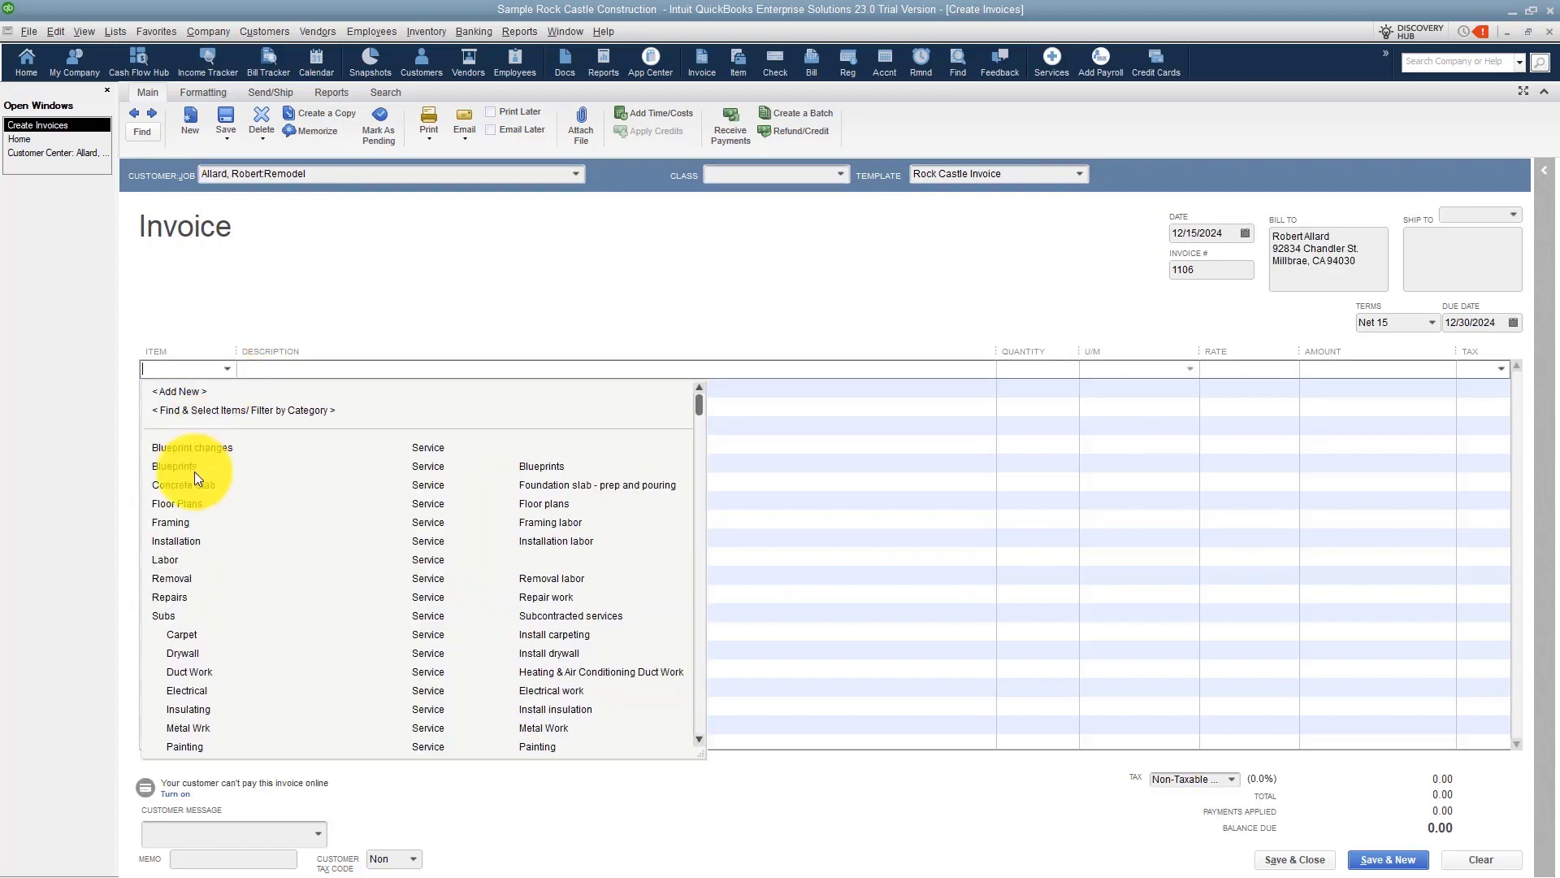
pyautogui.click(187, 541)
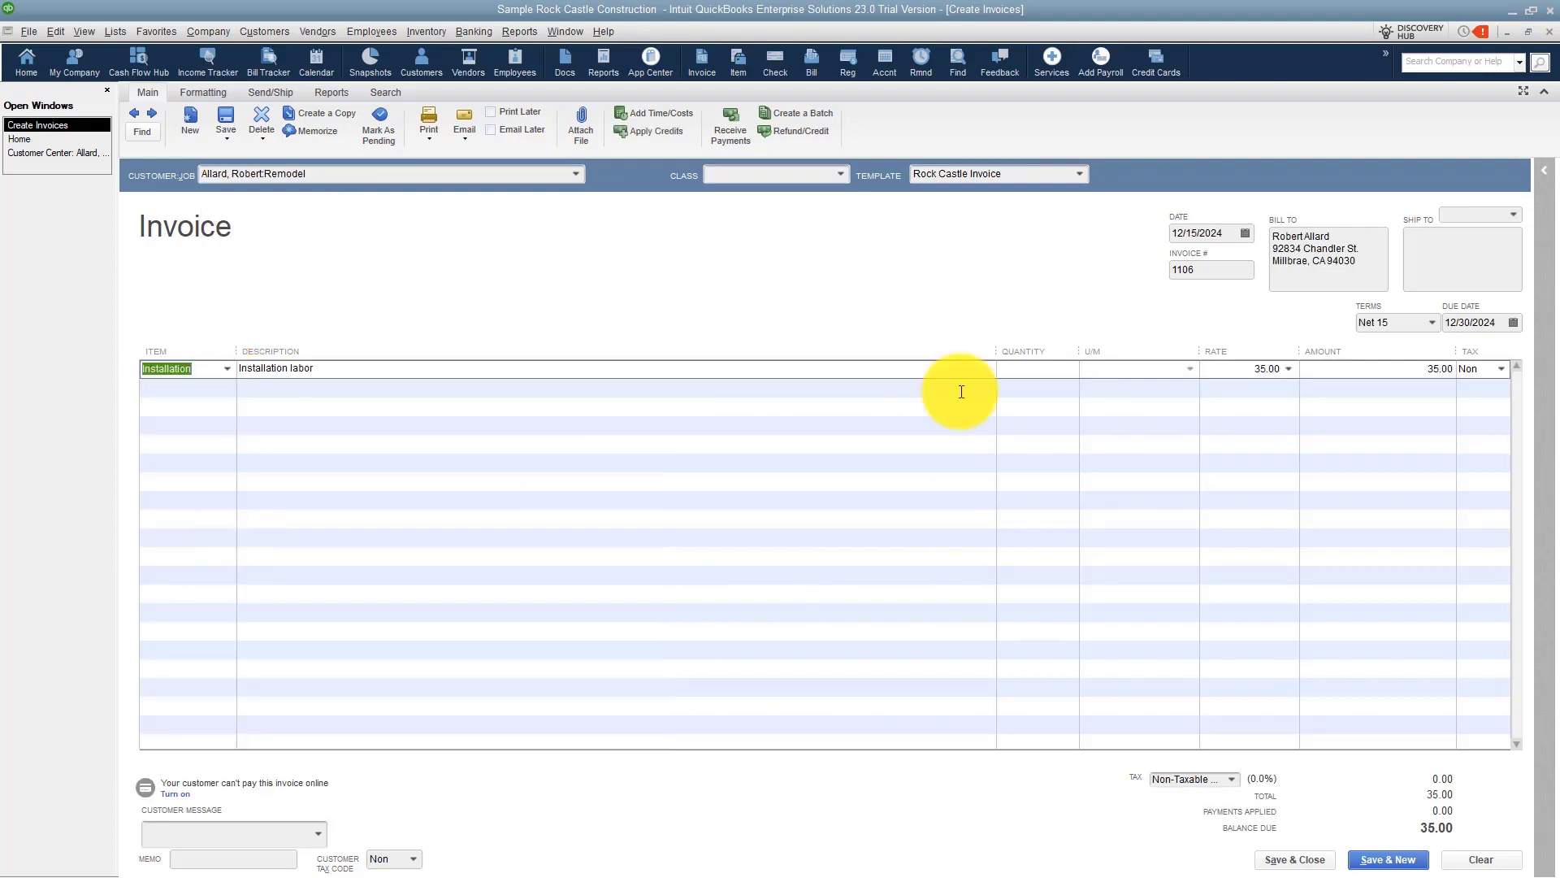
pyautogui.click(1011, 369)
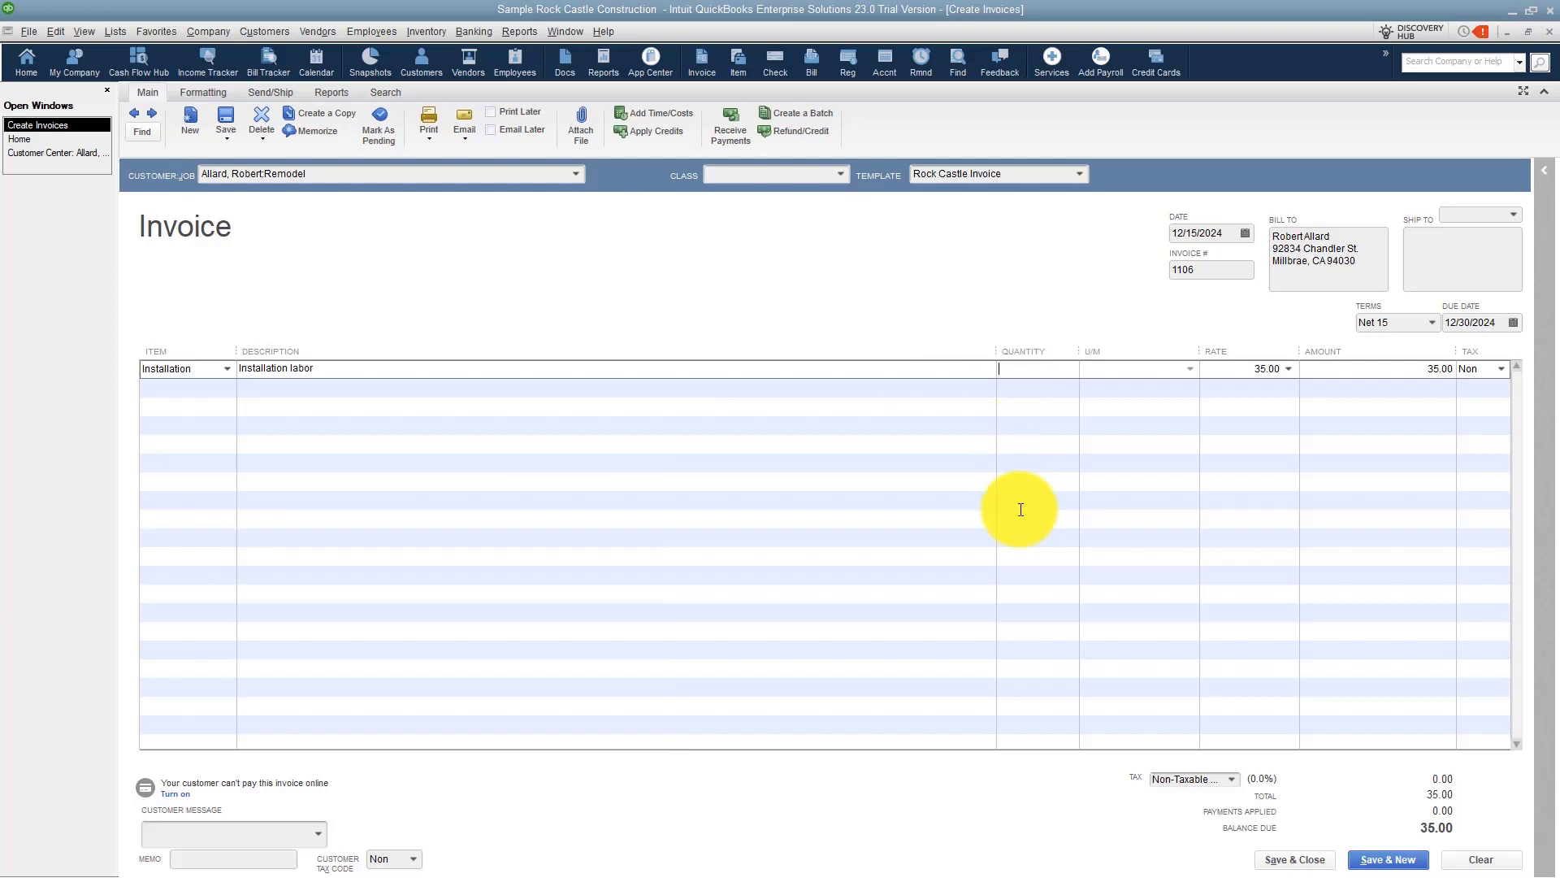
pyautogui.write('7')
pyautogui.press('Tab')
pyautogui.press('Tab')
pyautogui.write('50')
pyautogui.press('Tab')
pyautogui.press('Tab')
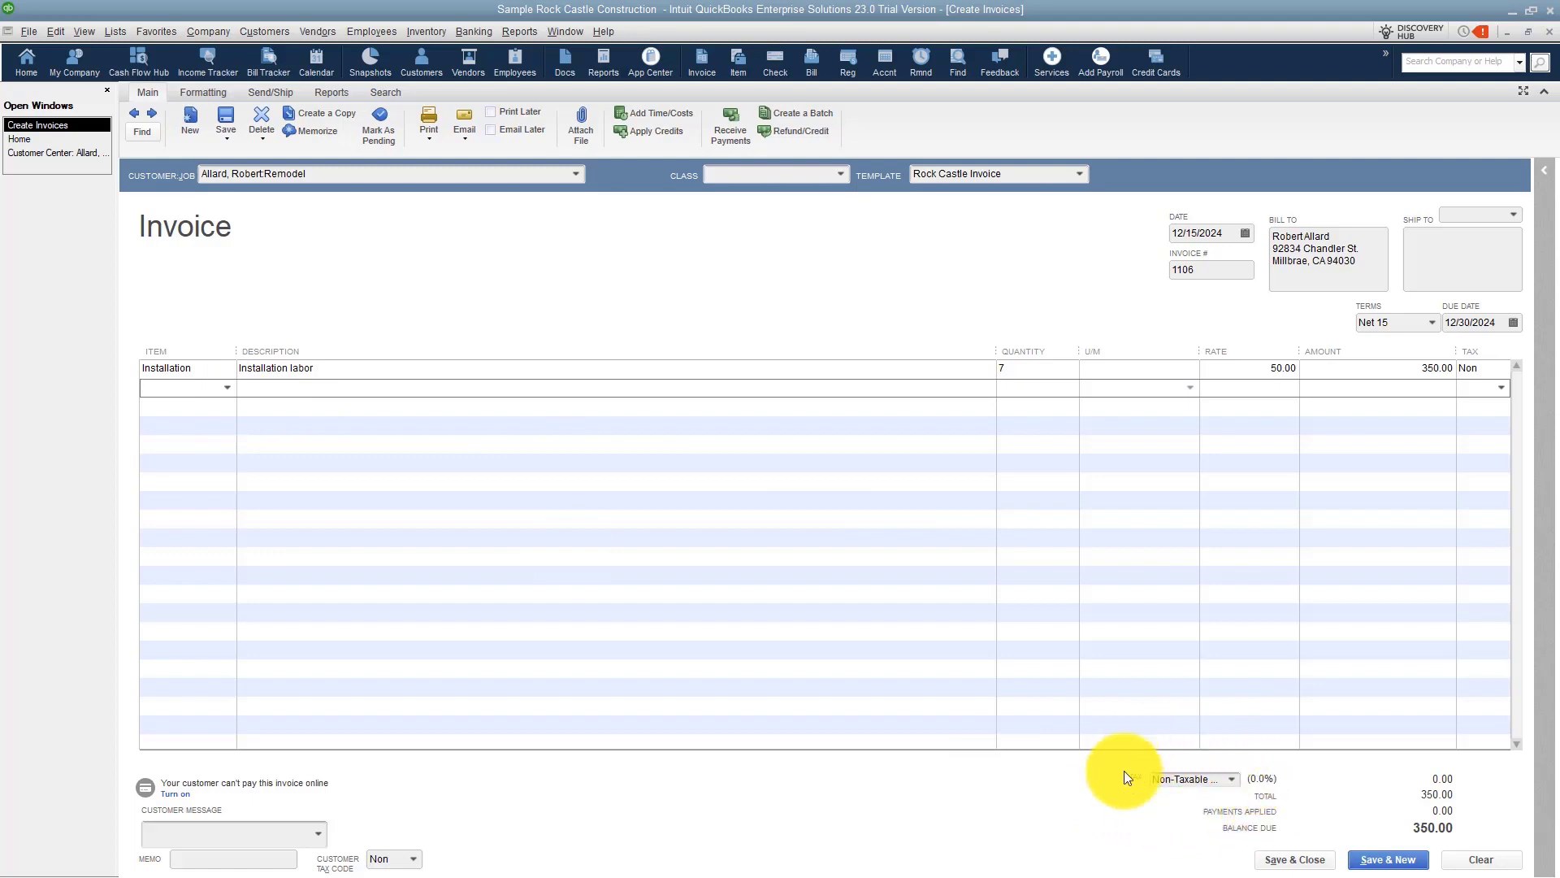
# Add a Door Frame line with quantity 1 at a rate of 275.00, then save and close the invoice.
pyautogui.click(227, 387)
pyautogui.scroll(-8, 232, 564)
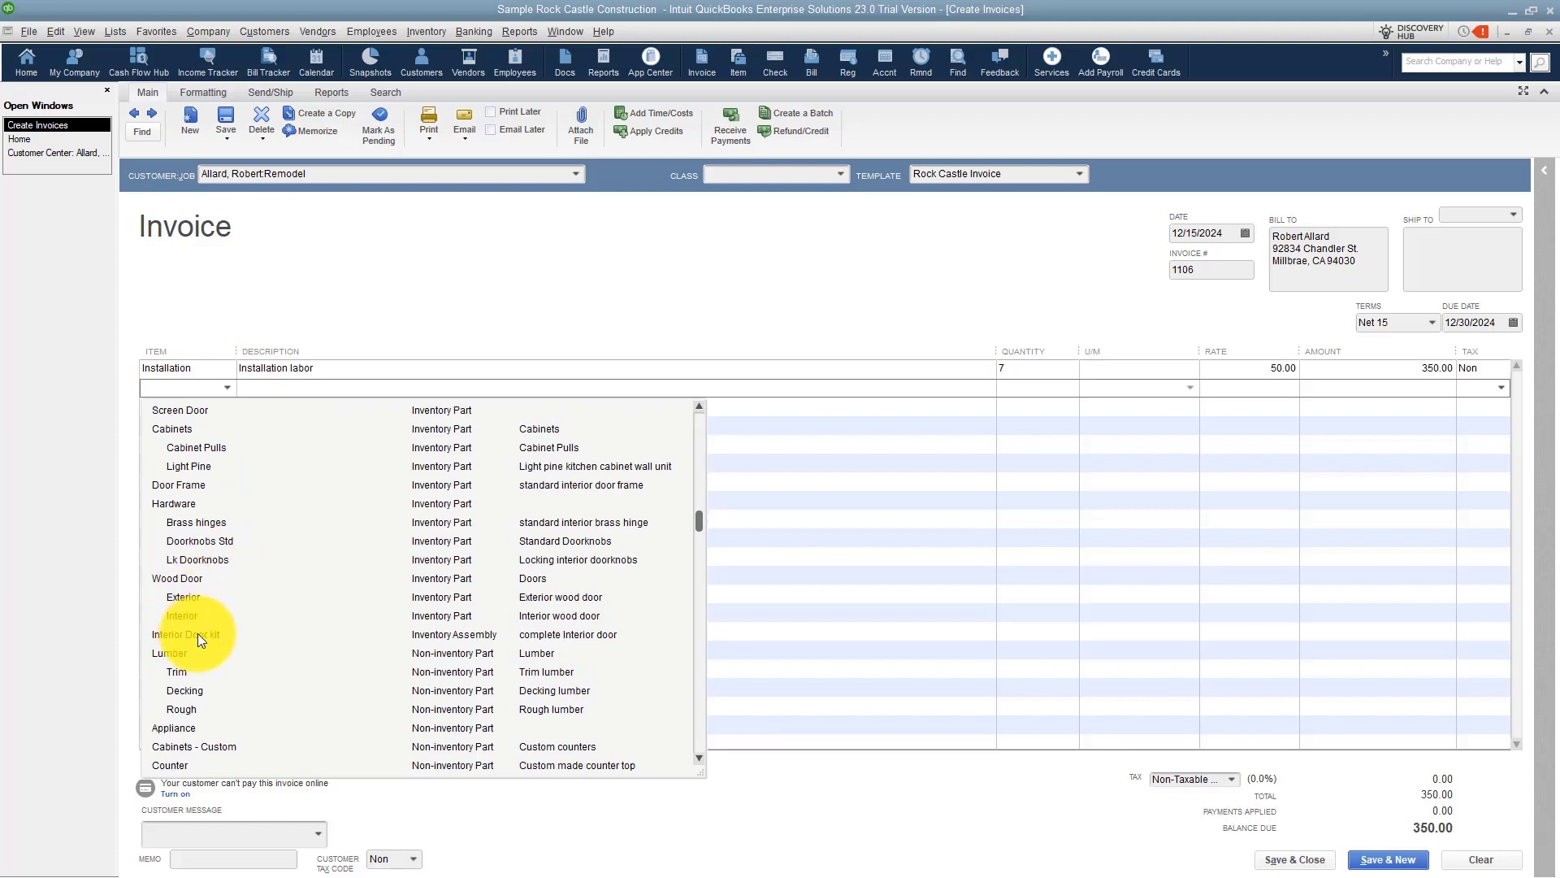
pyautogui.click(193, 484)
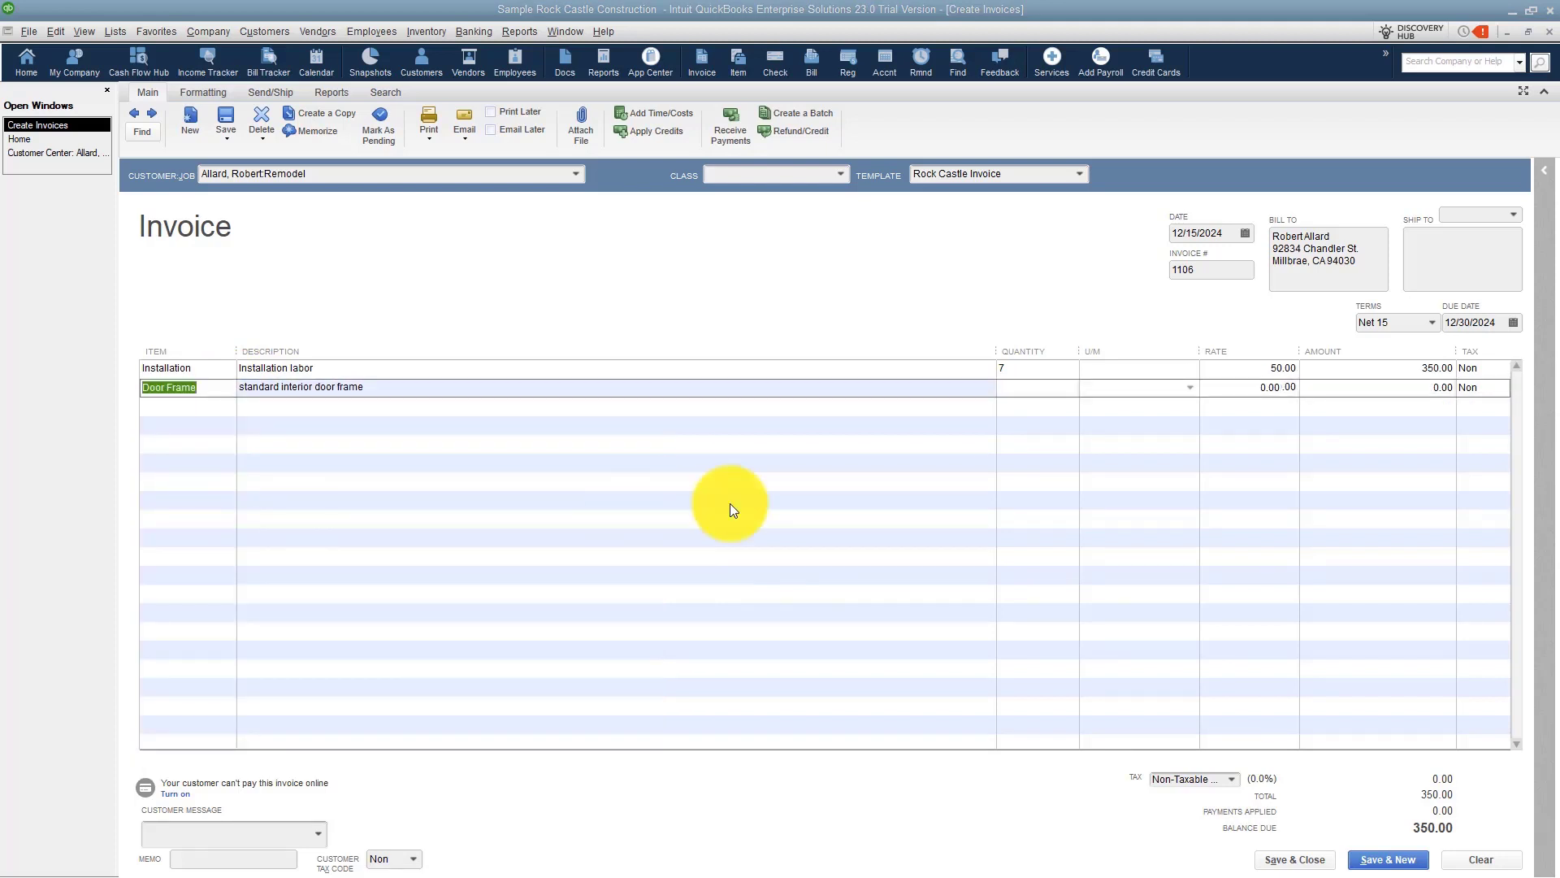
pyautogui.click(841, 400)
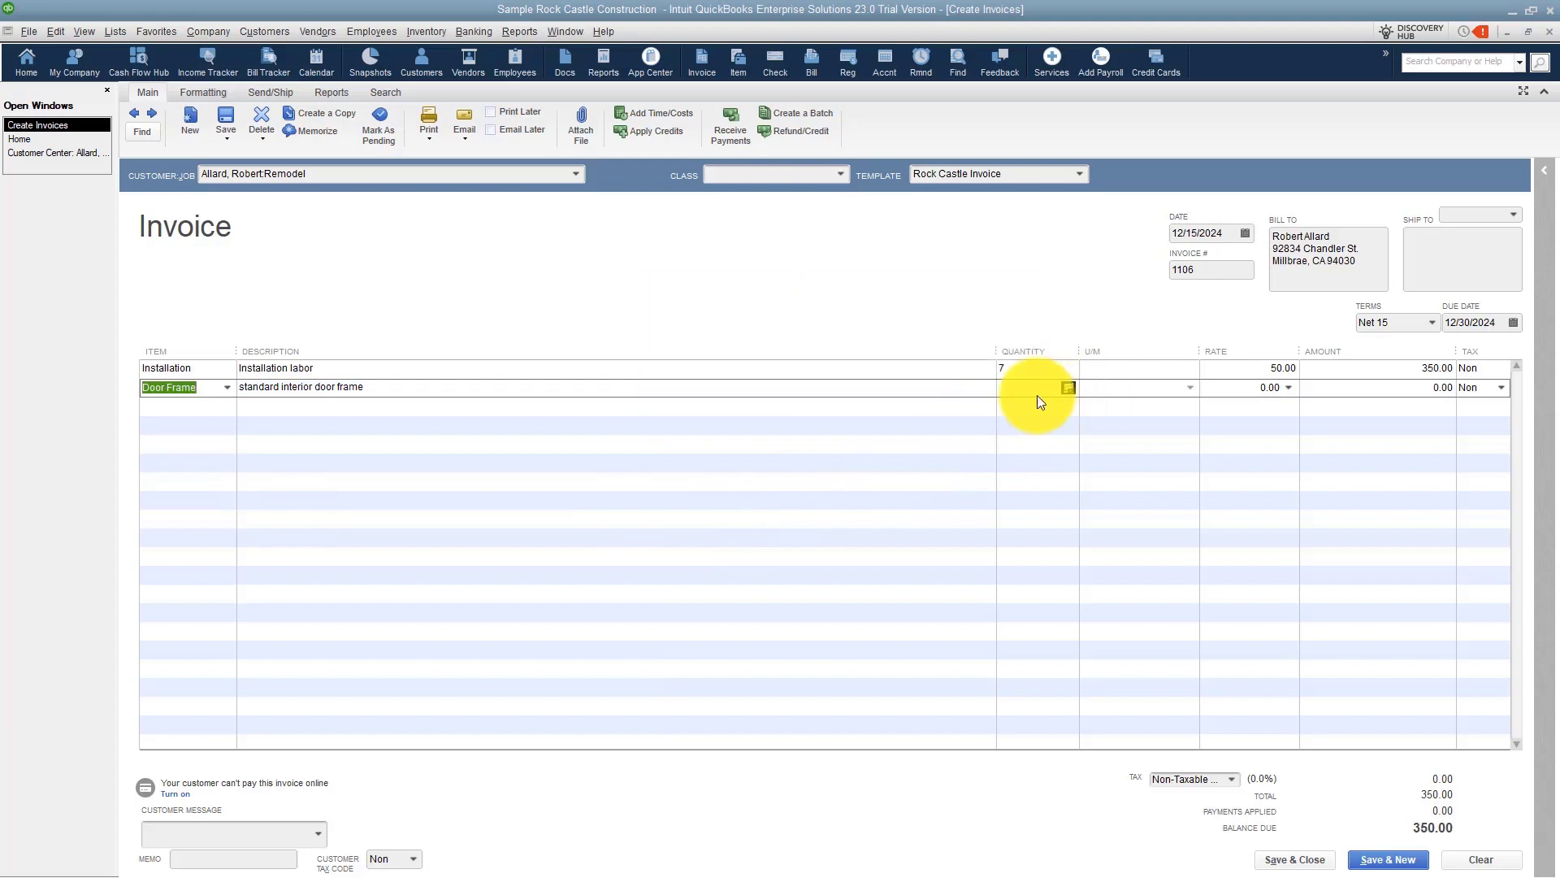
pyautogui.click(1032, 387)
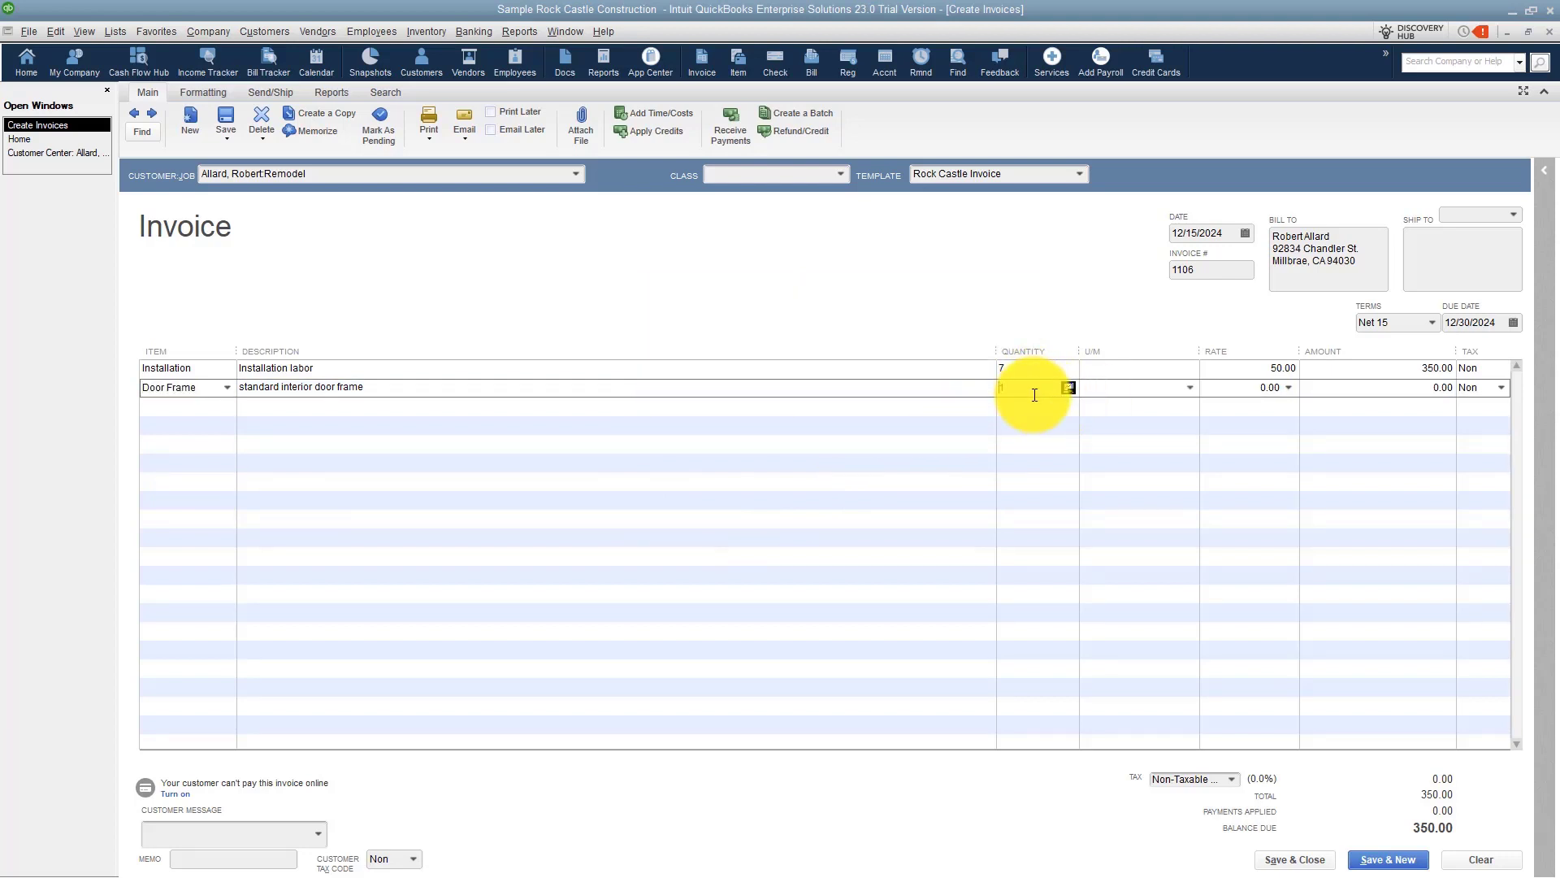
pyautogui.write('1')
pyautogui.press('Tab')
pyautogui.write('275.00')
pyautogui.press('Tab')
pyautogui.press('Tab')
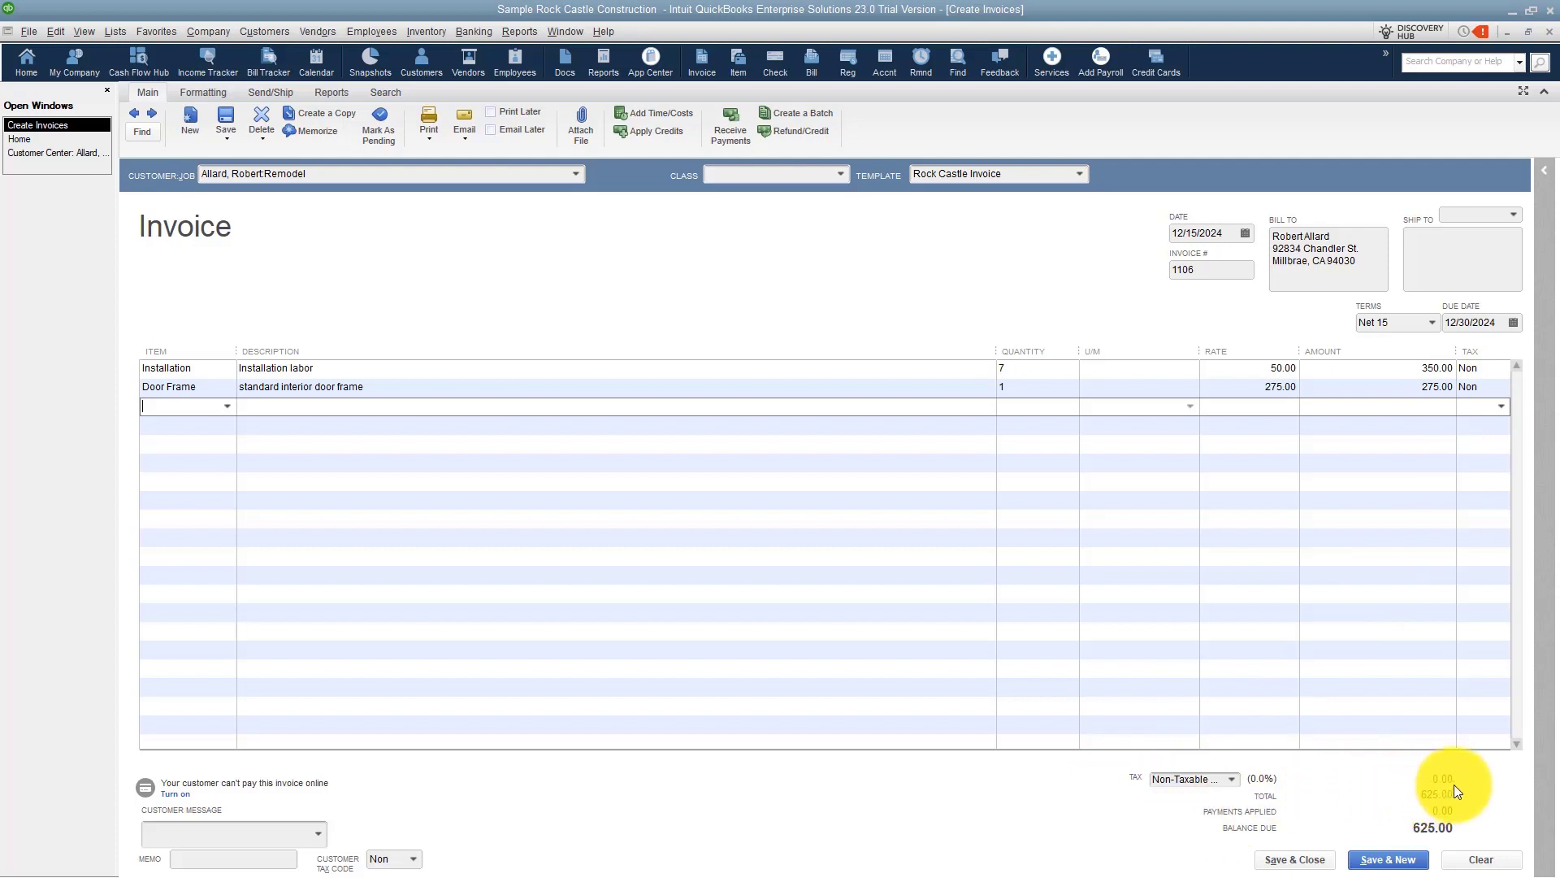
pyautogui.click(1296, 860)
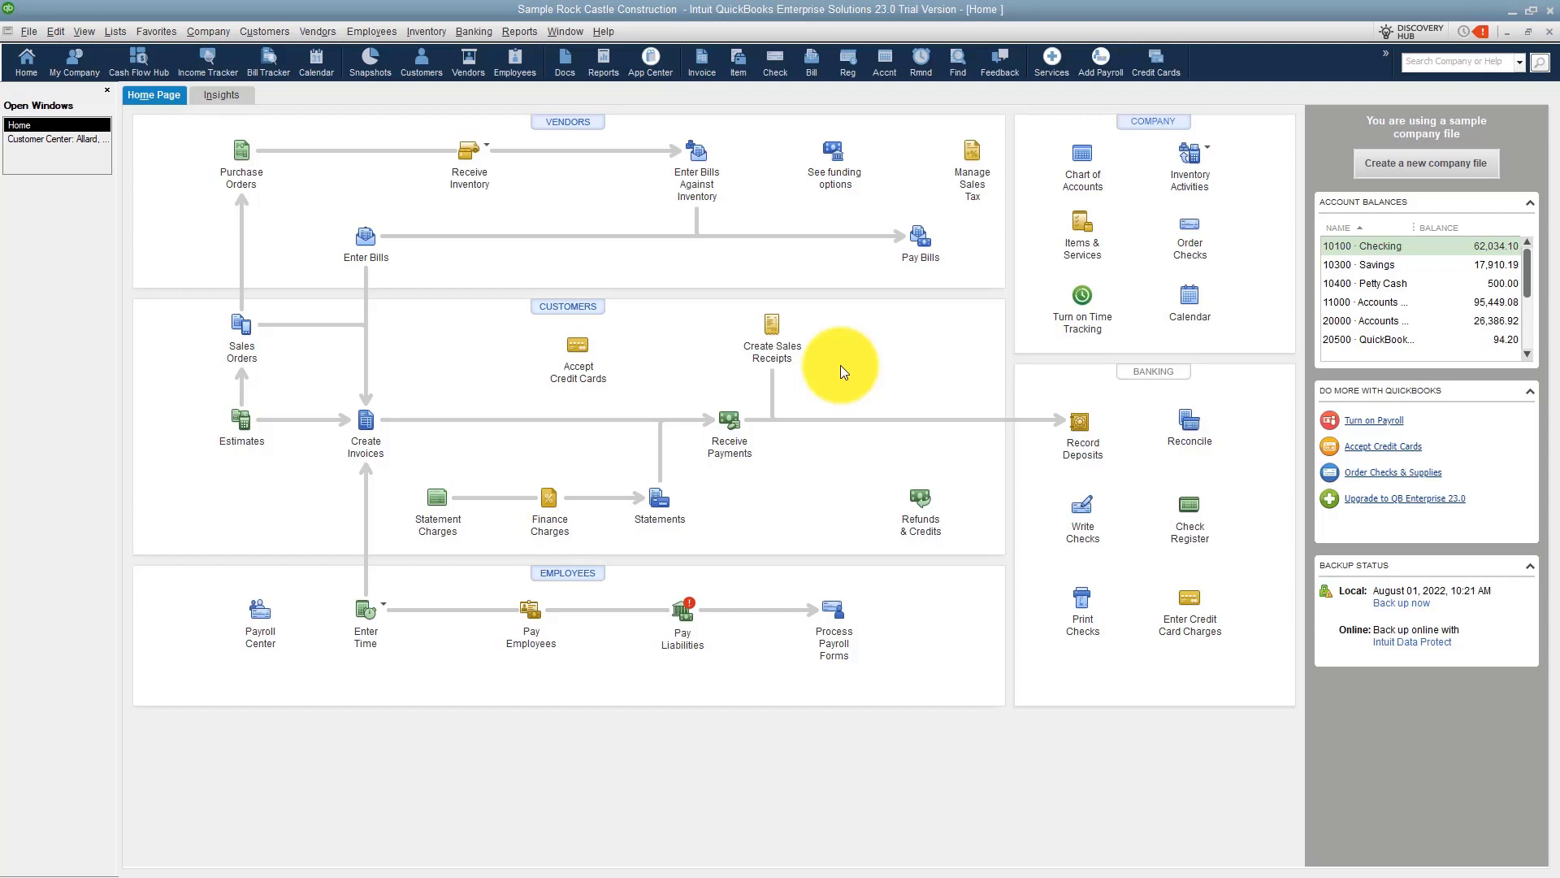
# Open the Sales Tax Liability report and set its date range from 12/01/2024 to 12/31/2024.
pyautogui.click(974, 167)
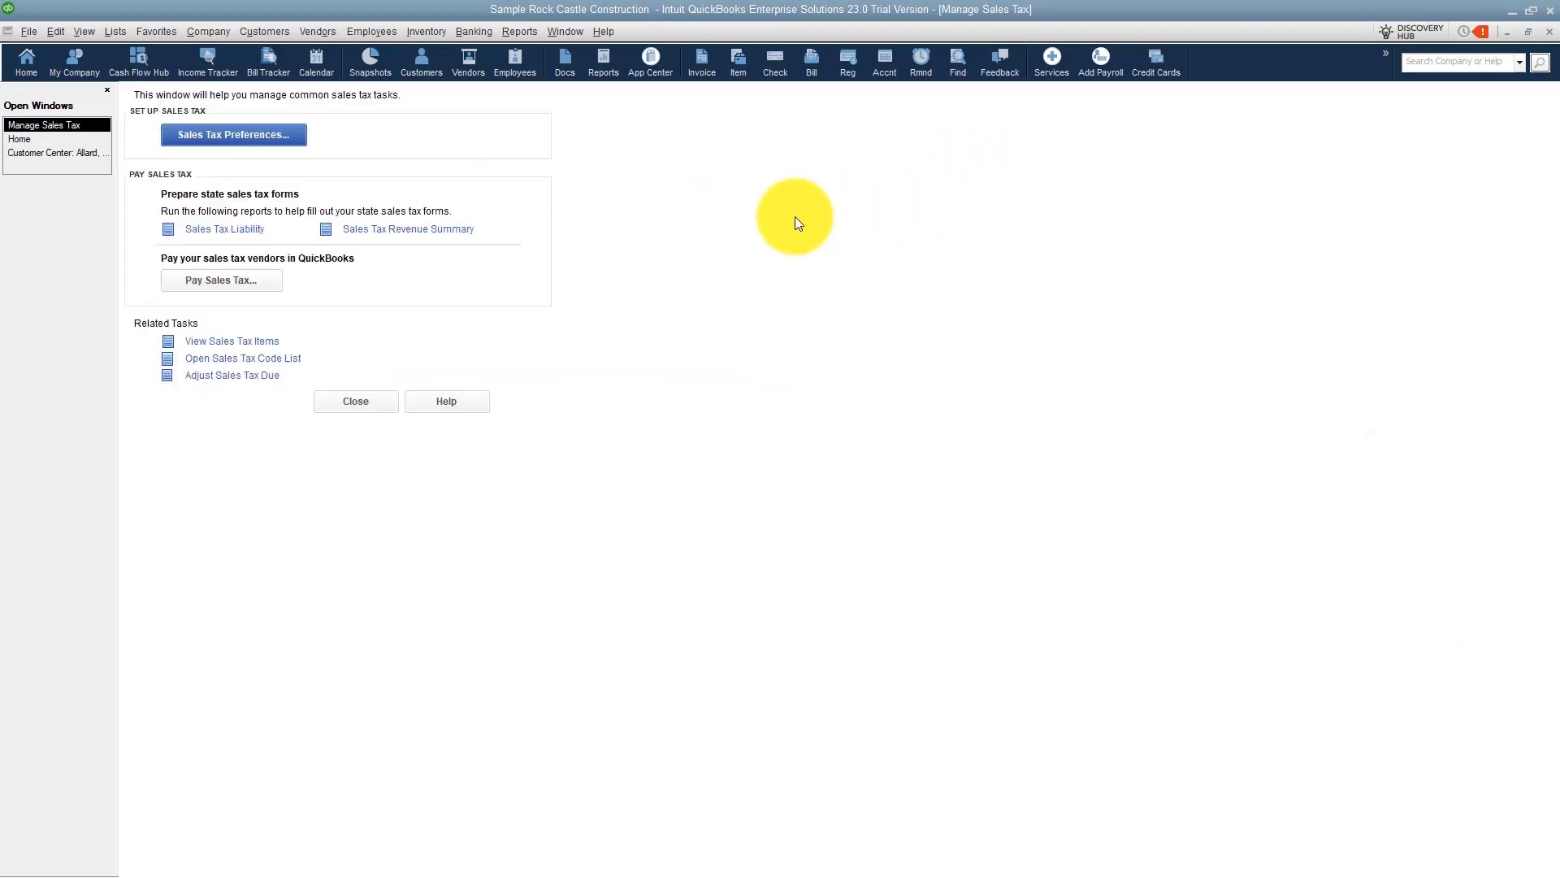
pyautogui.click(234, 231)
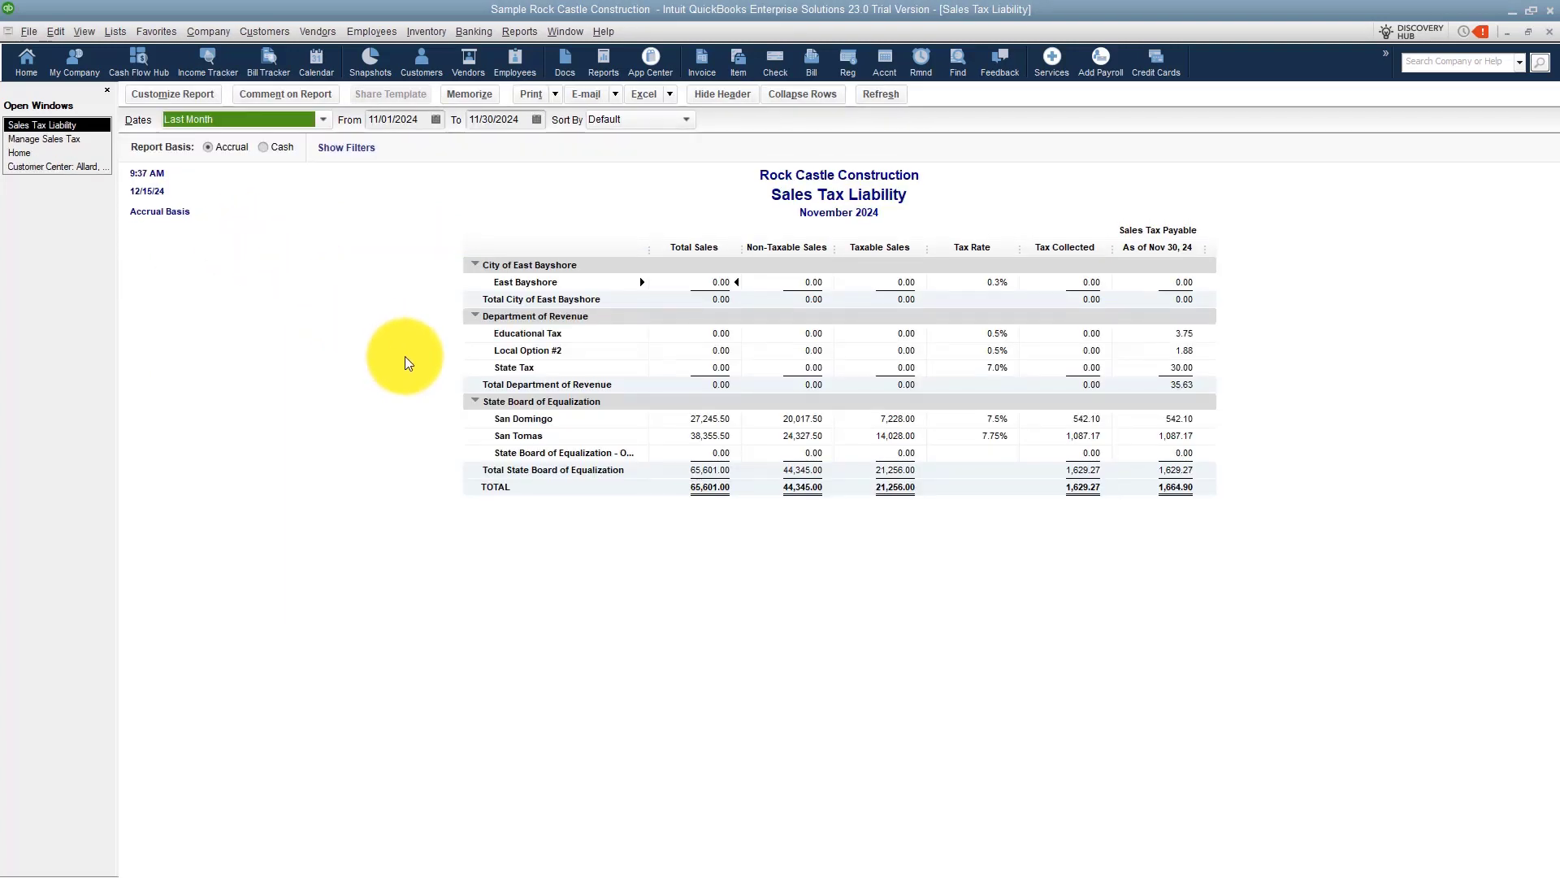
pyautogui.click(437, 117)
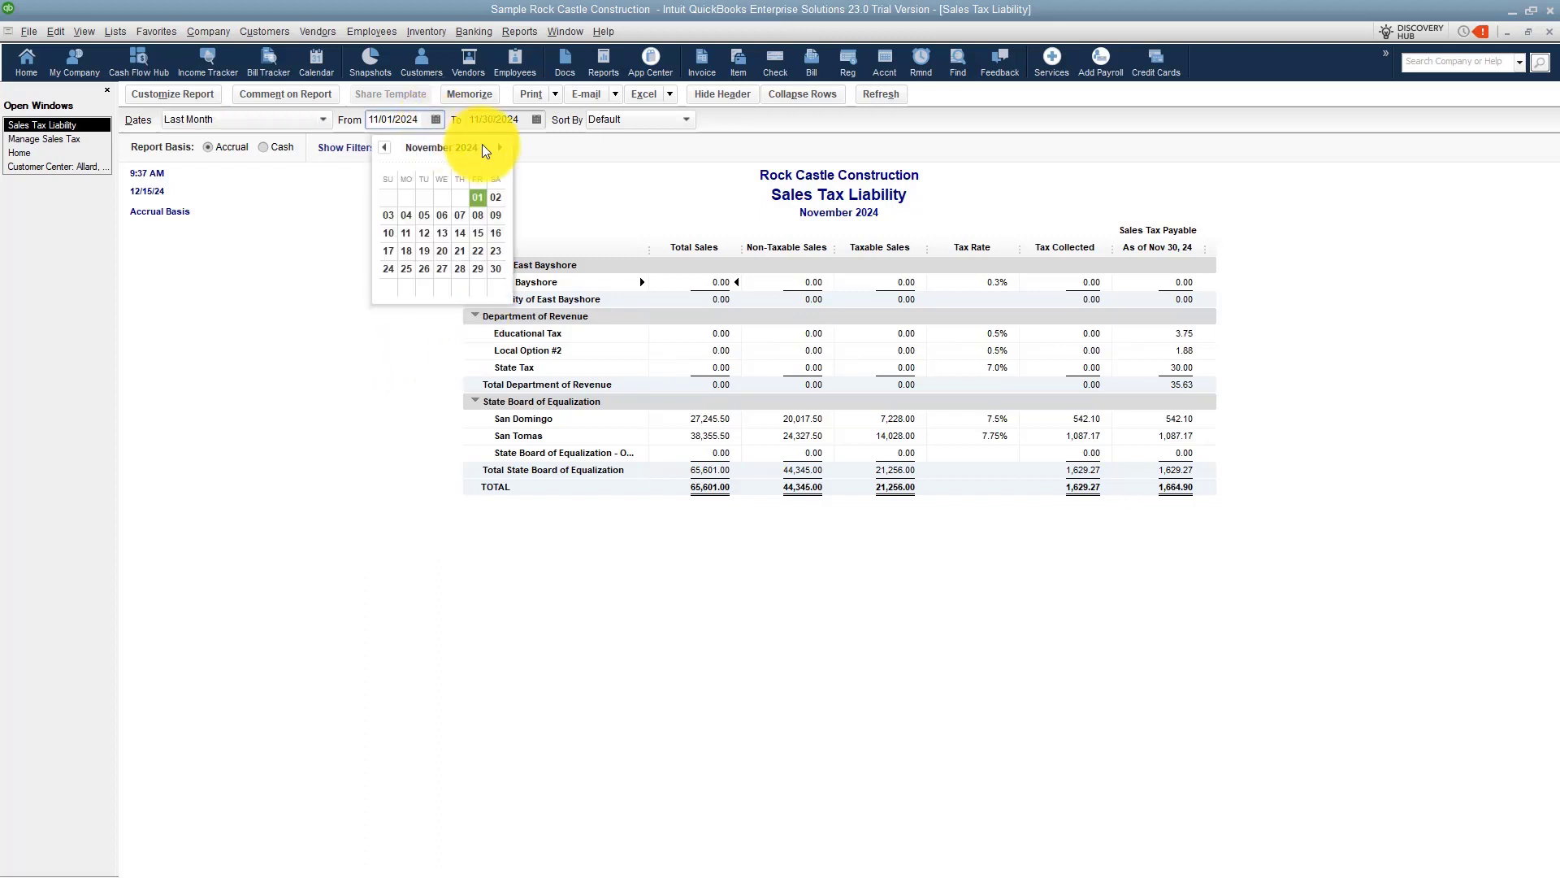
pyautogui.click(387, 198)
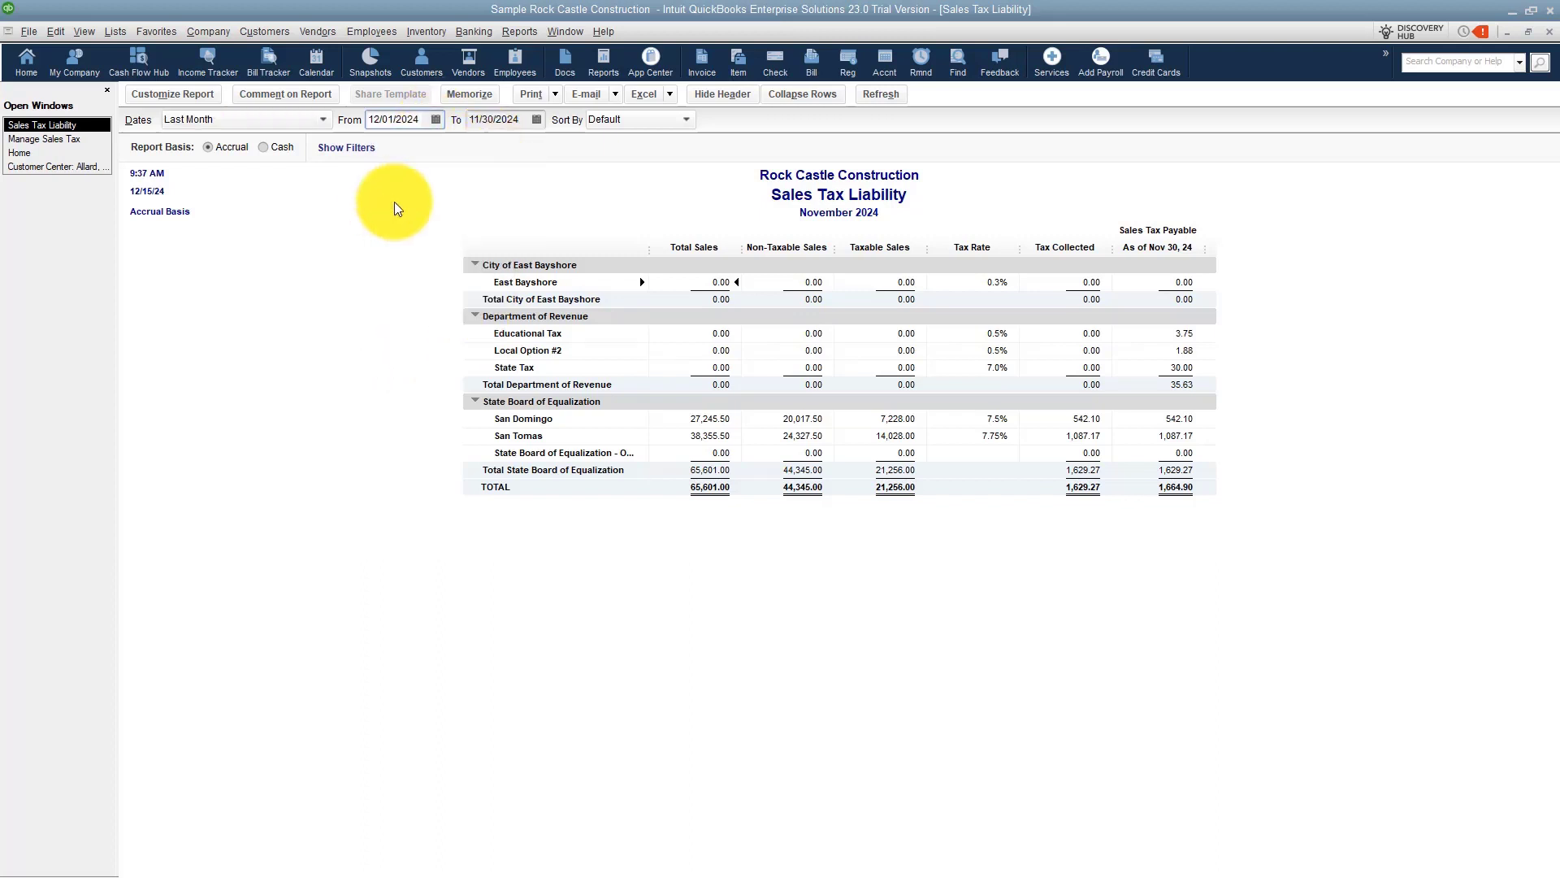
pyautogui.click(536, 119)
pyautogui.click(602, 148)
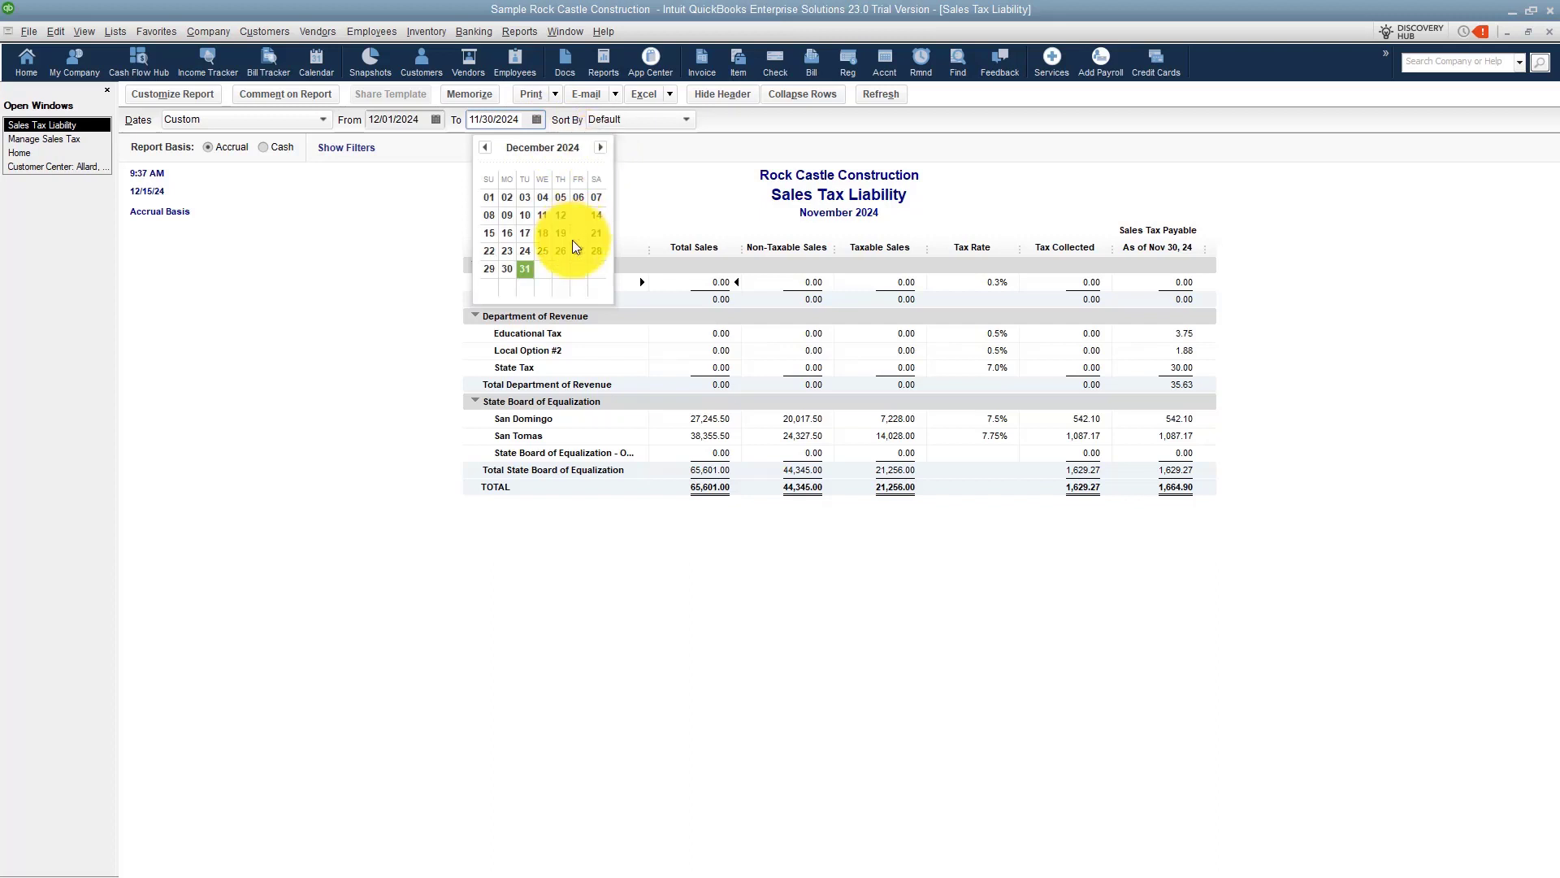
pyautogui.click(524, 270)
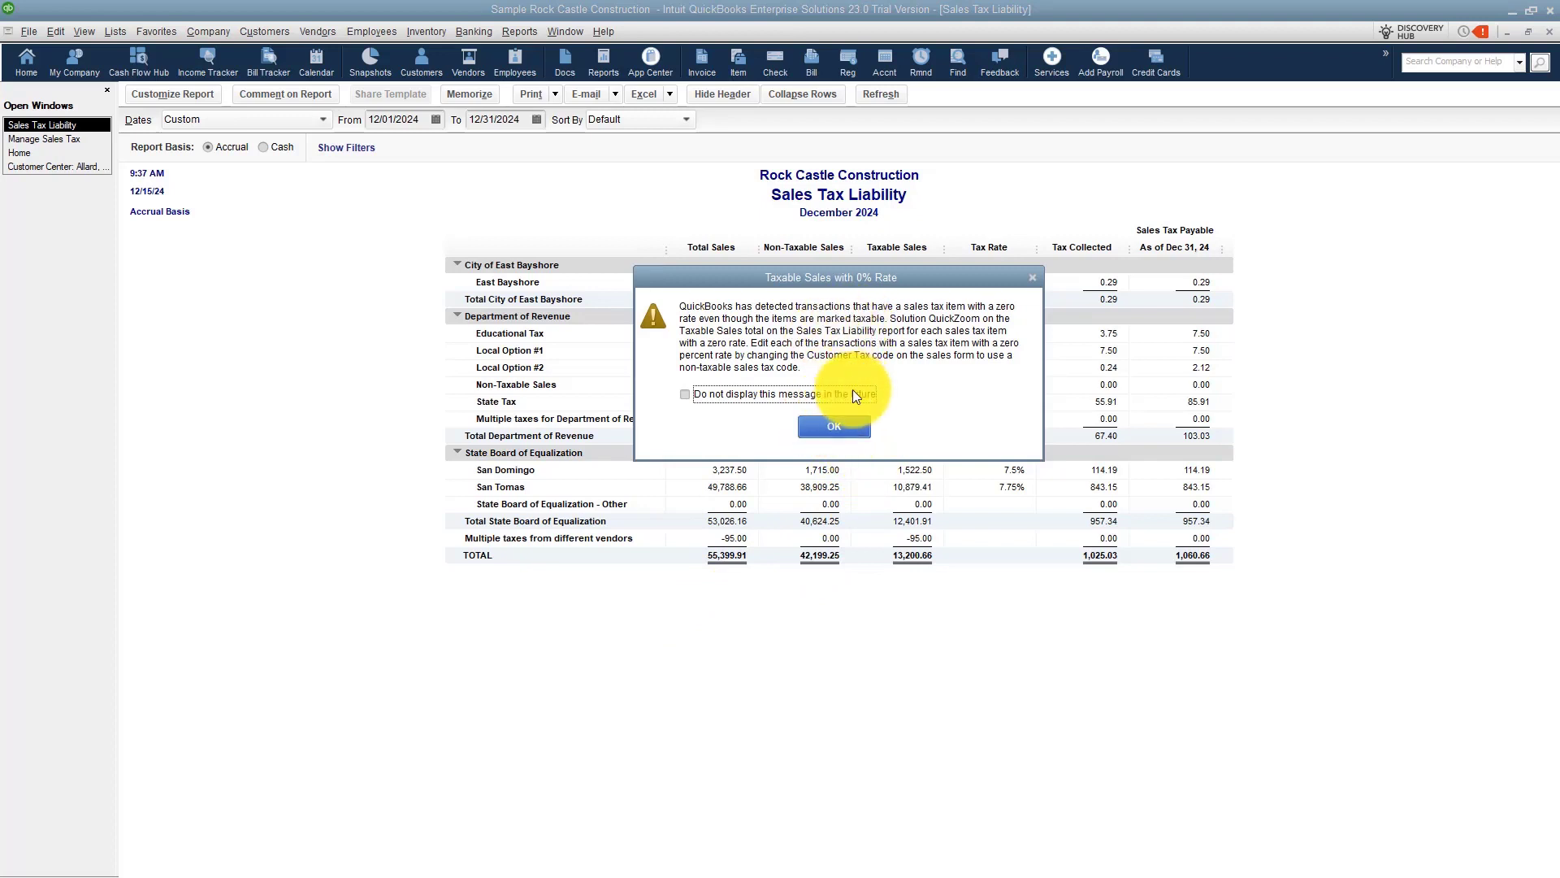
pyautogui.click(836, 430)
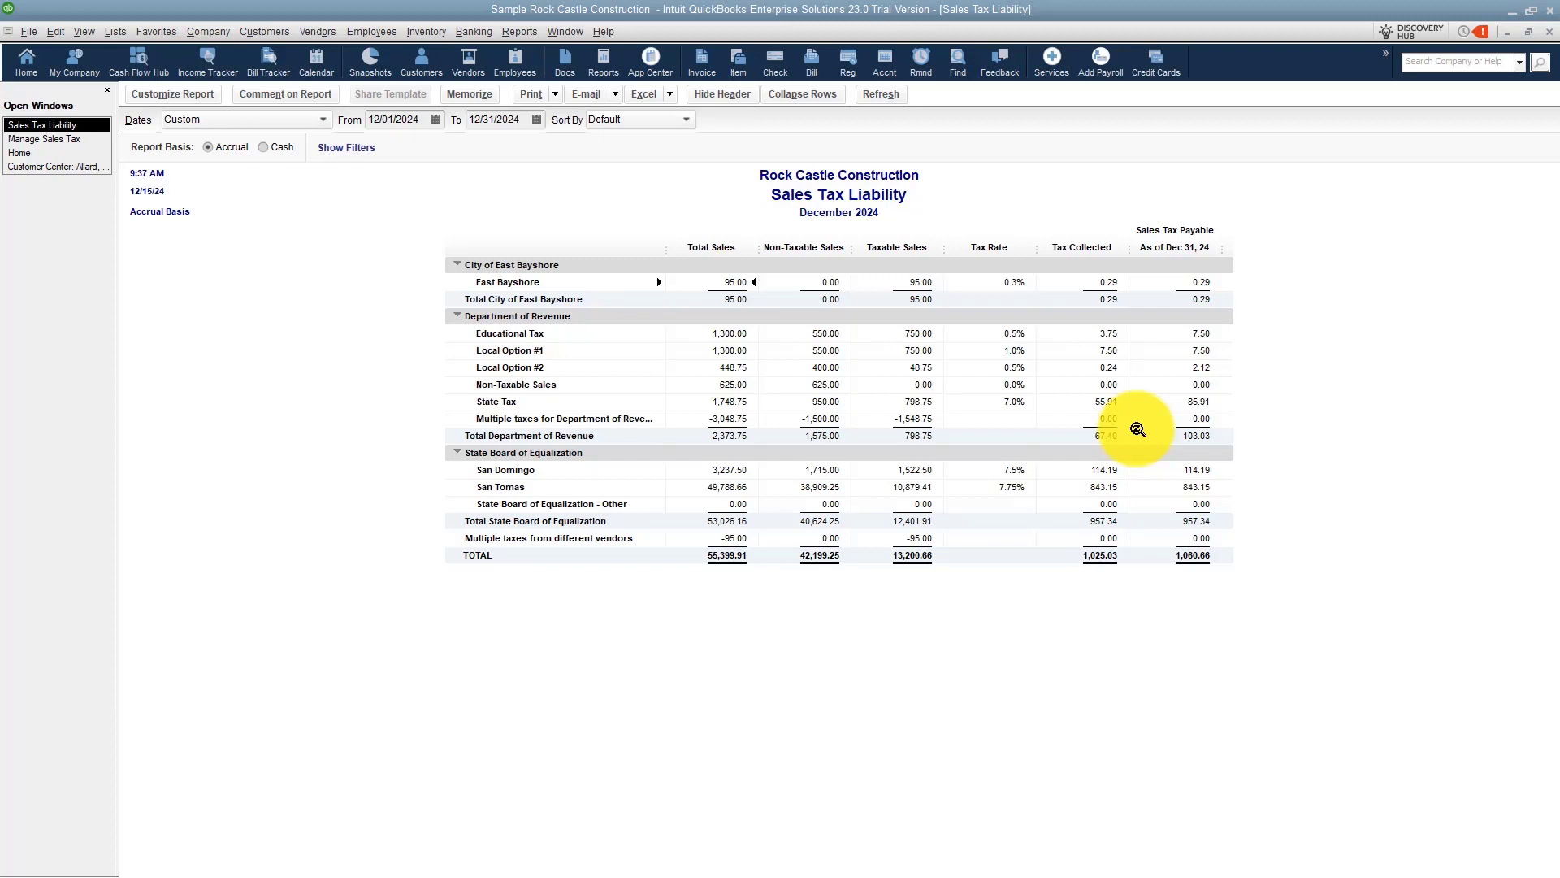
# Open Pay Sales Tax and show sales tax due through 12/31/2024.
pyautogui.click(70, 141)
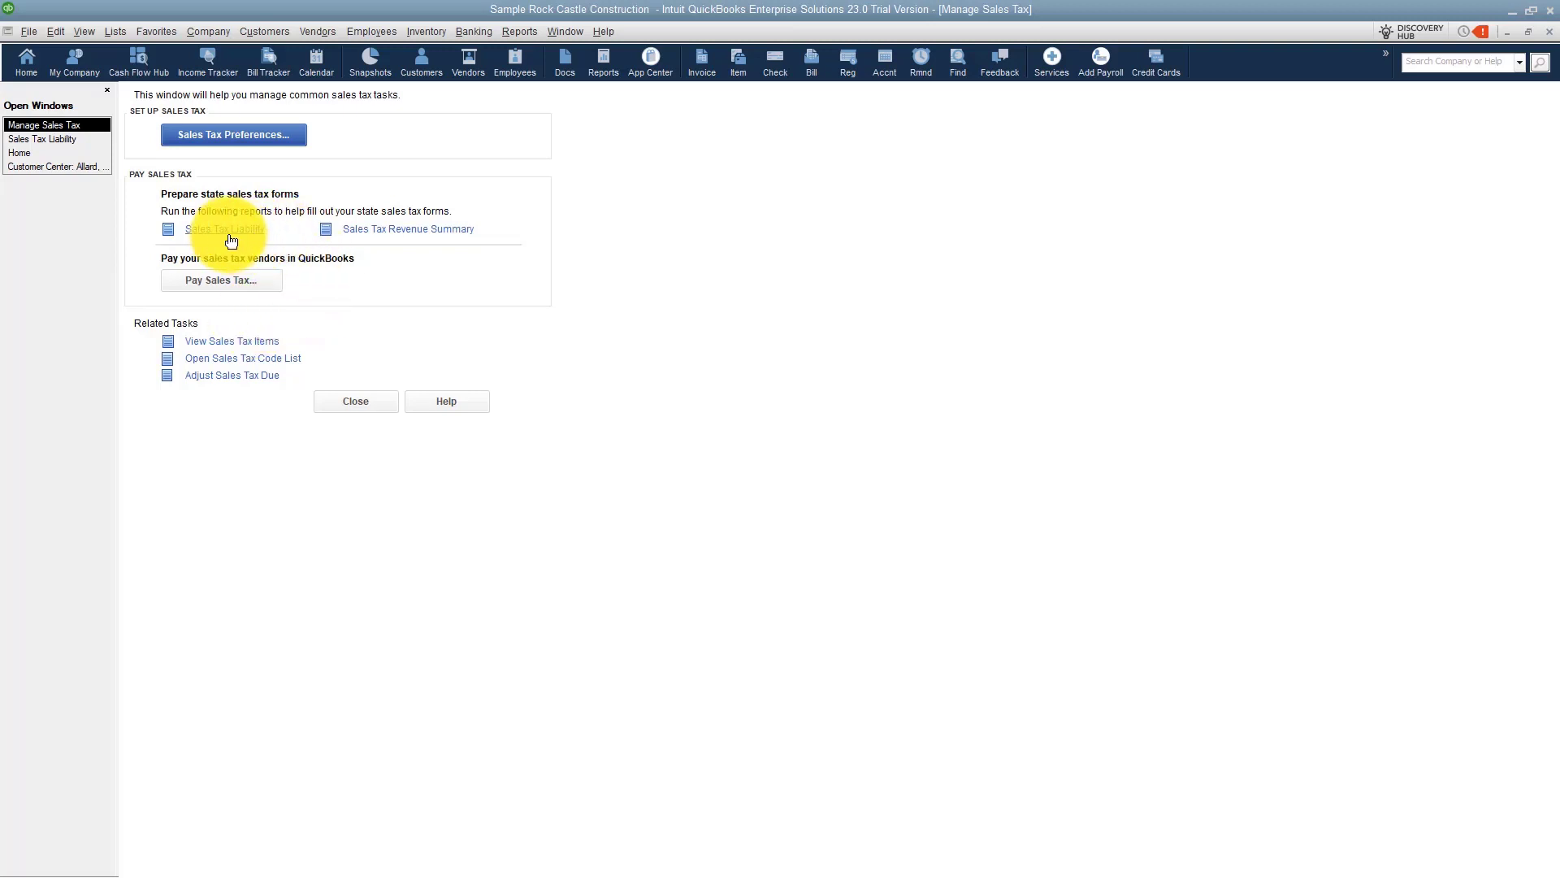
pyautogui.click(202, 283)
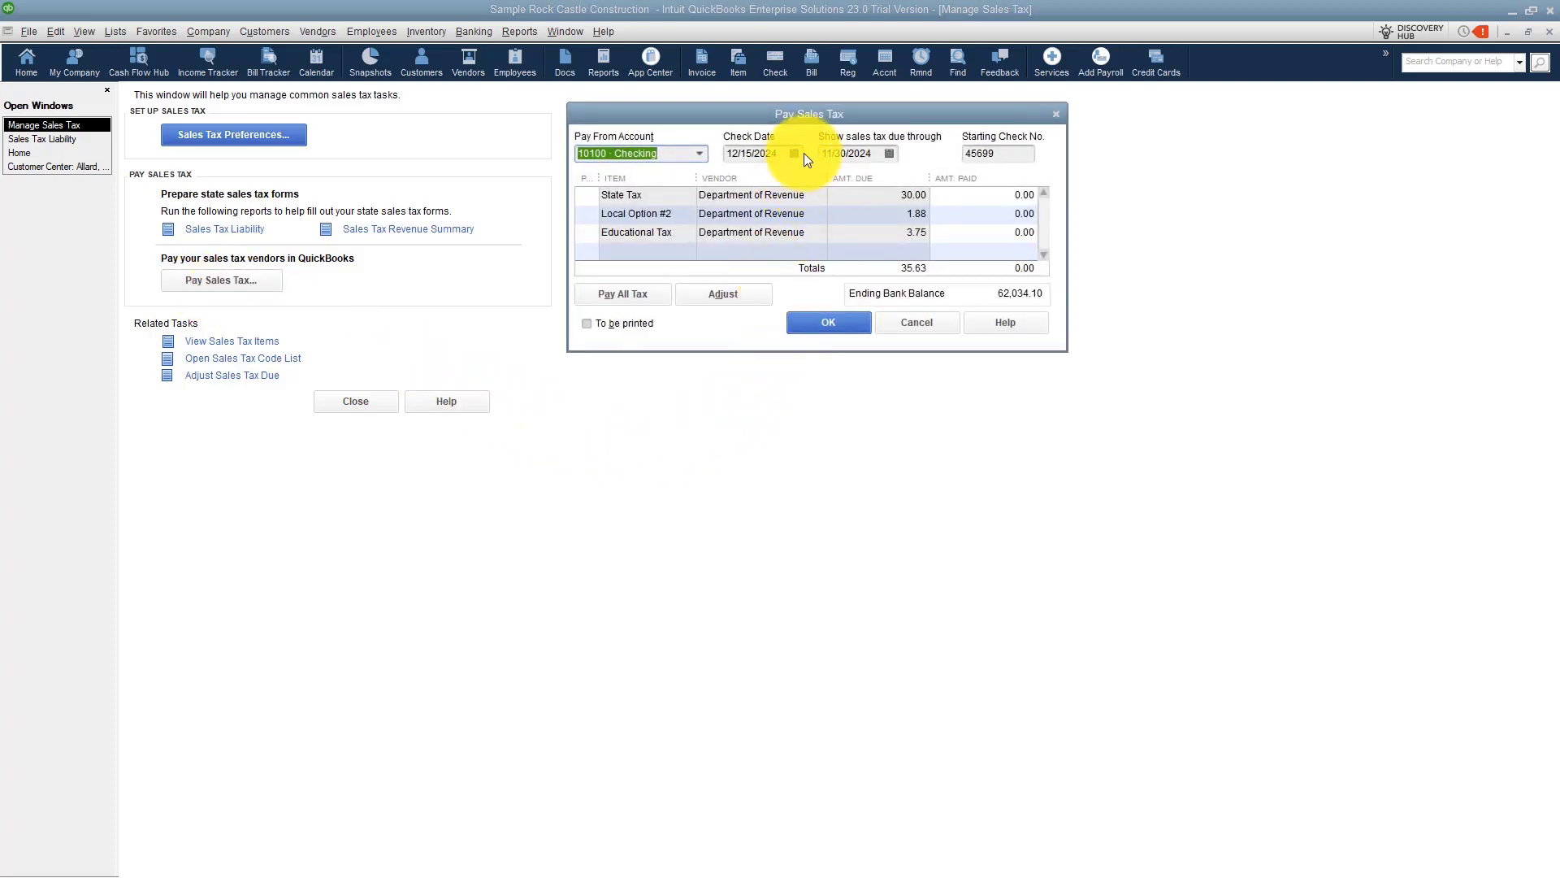
pyautogui.click(889, 153)
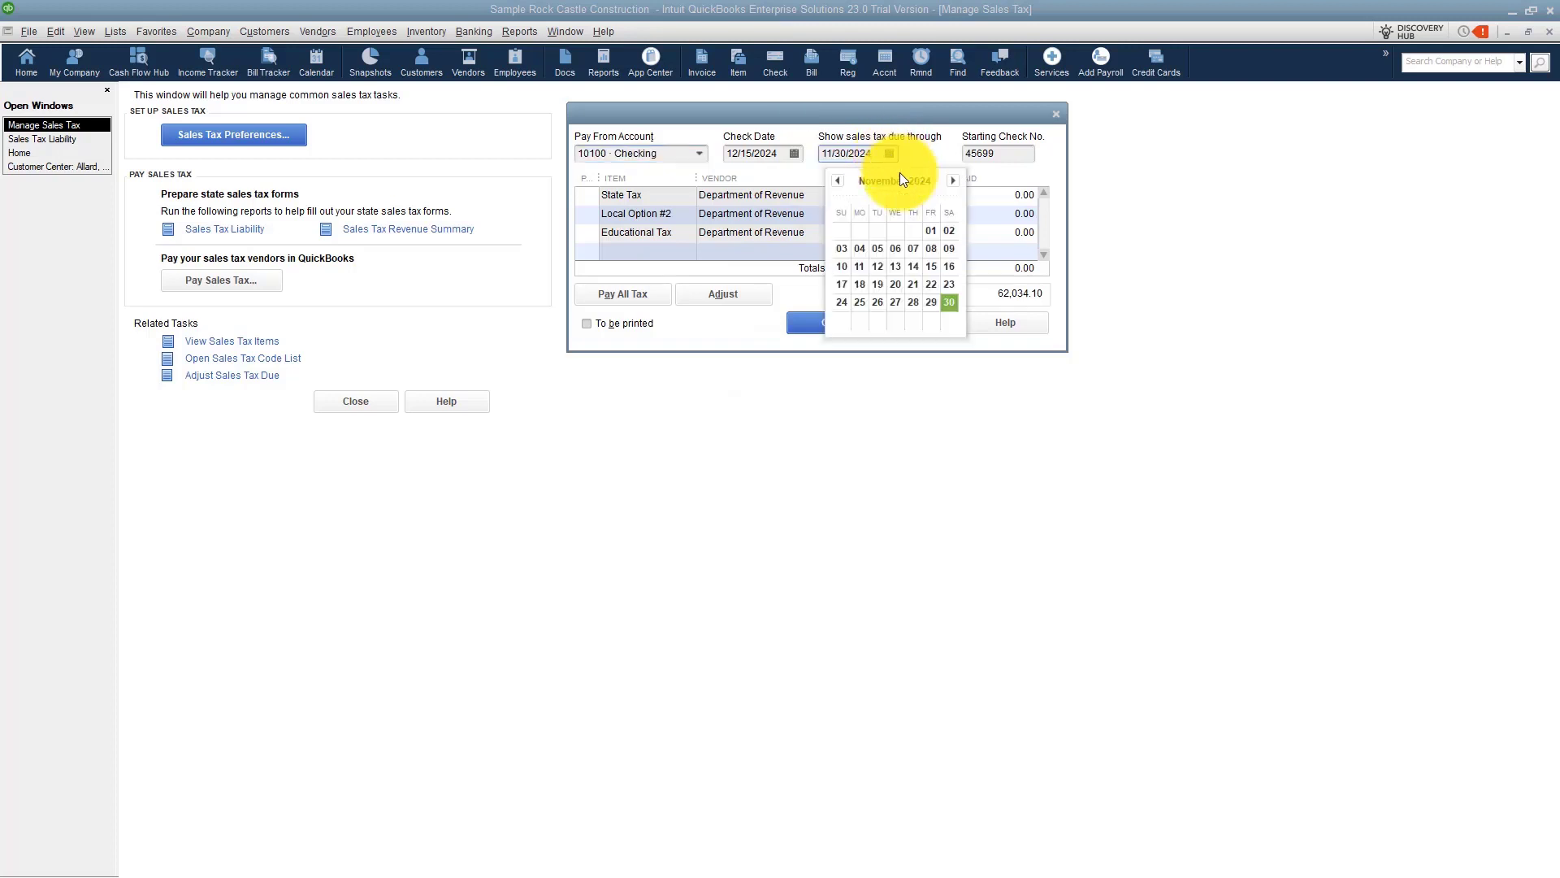
pyautogui.click(955, 180)
pyautogui.click(878, 302)
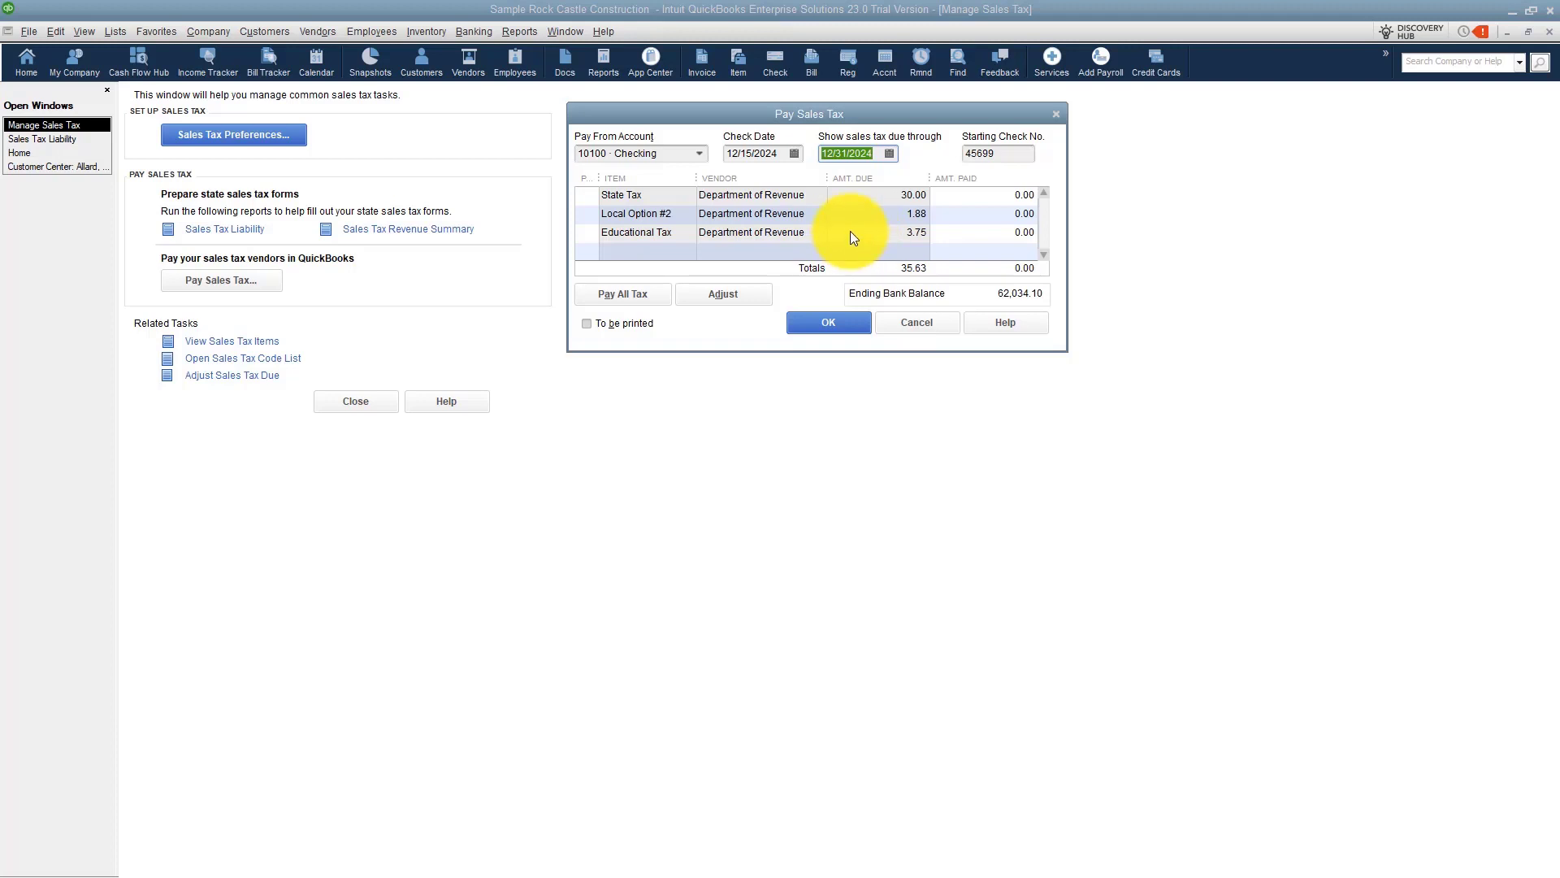
pyautogui.click(851, 236)
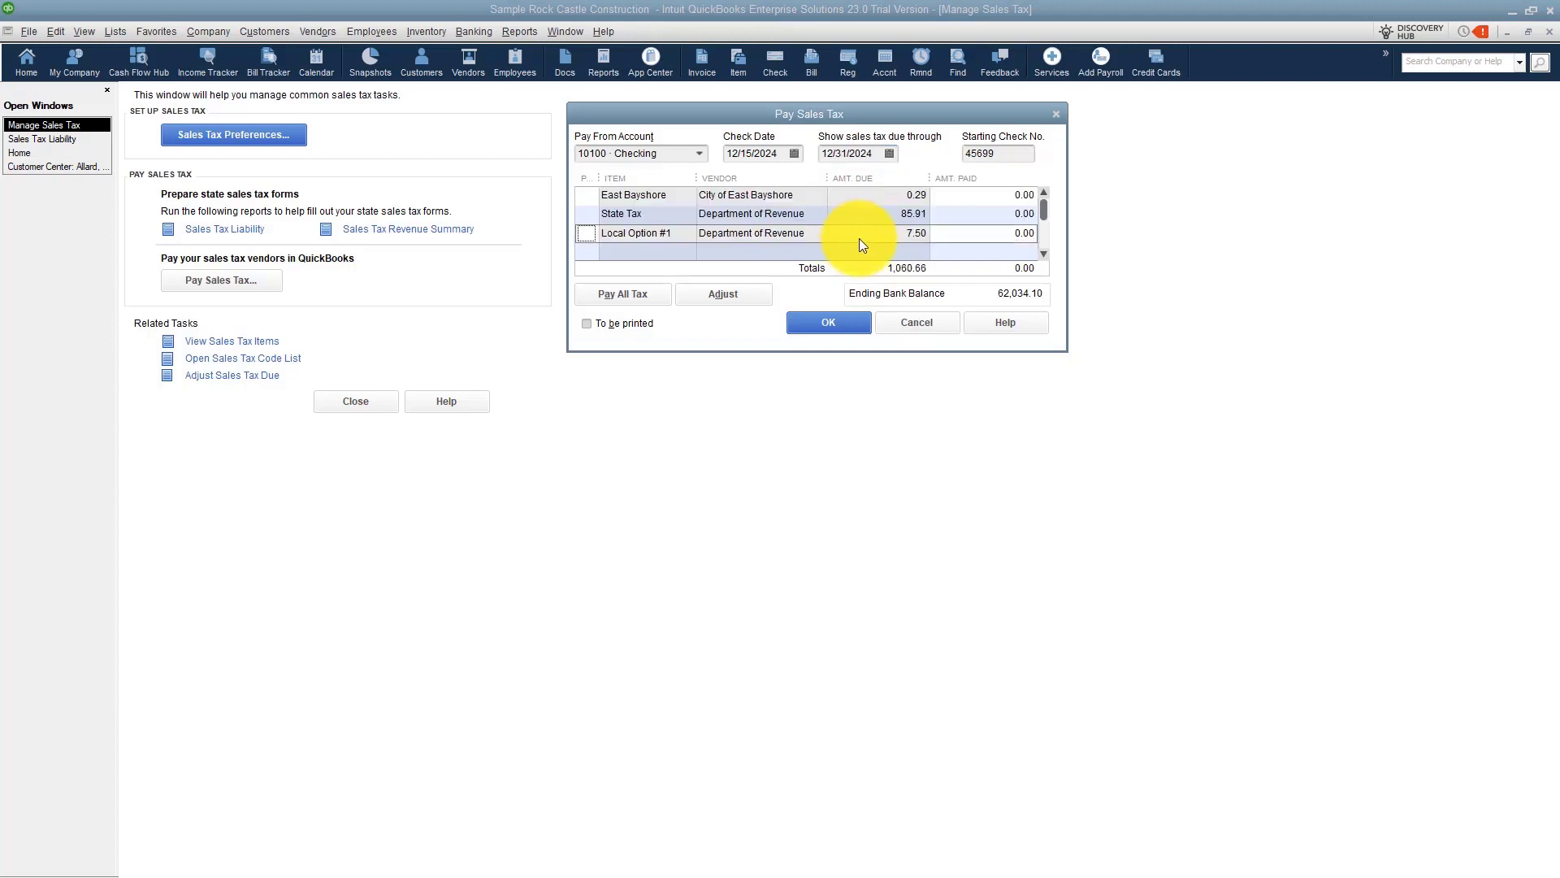
# Set the check date to 01/20/2025 and clear the starting check number.
pyautogui.click(794, 153)
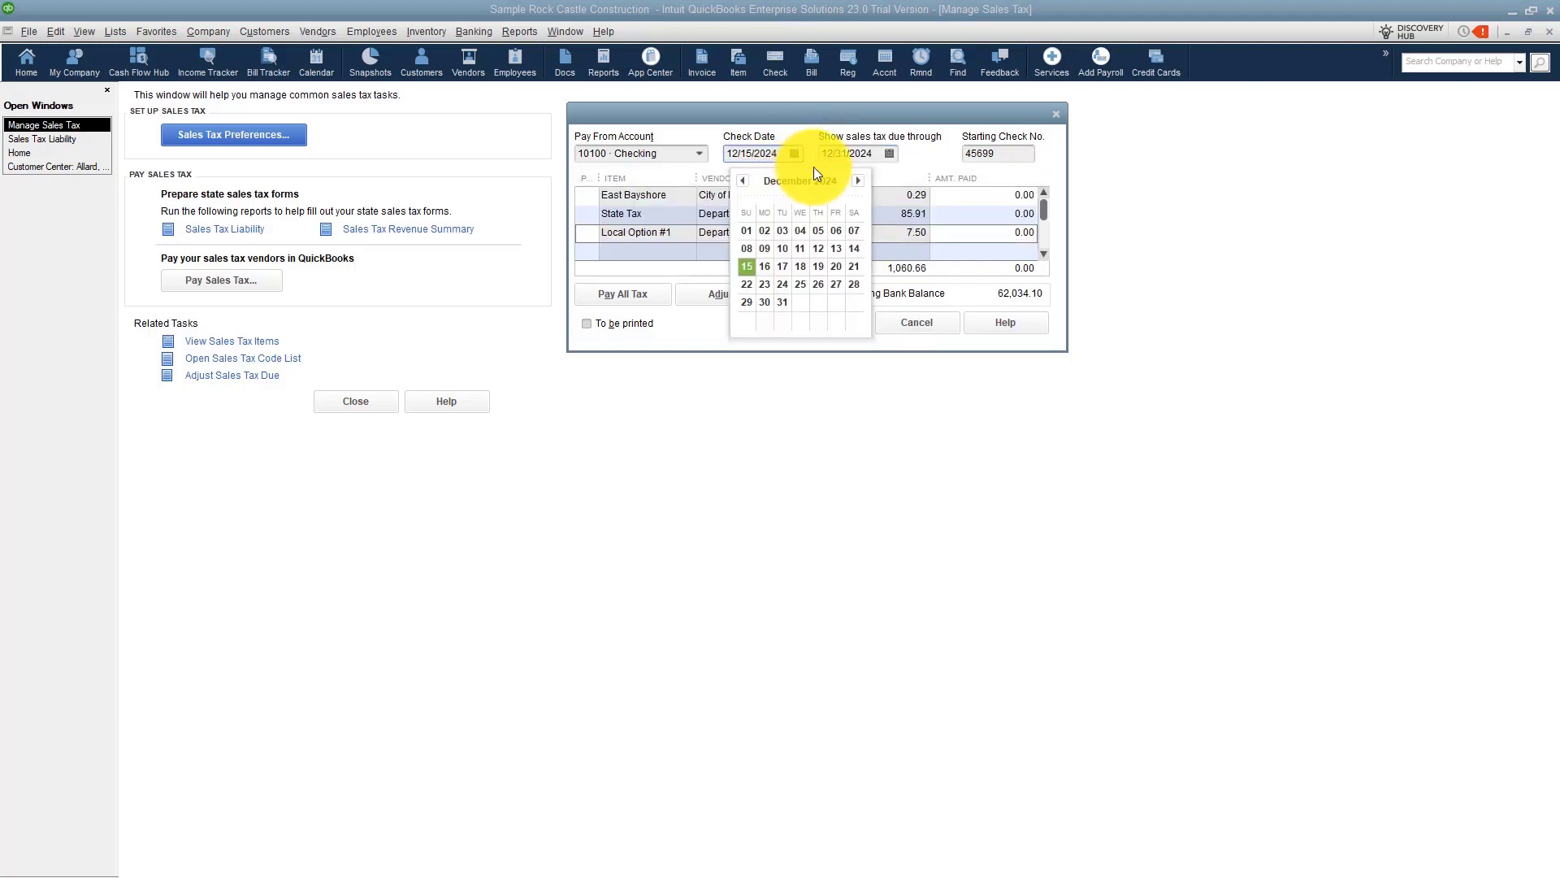
pyautogui.click(858, 181)
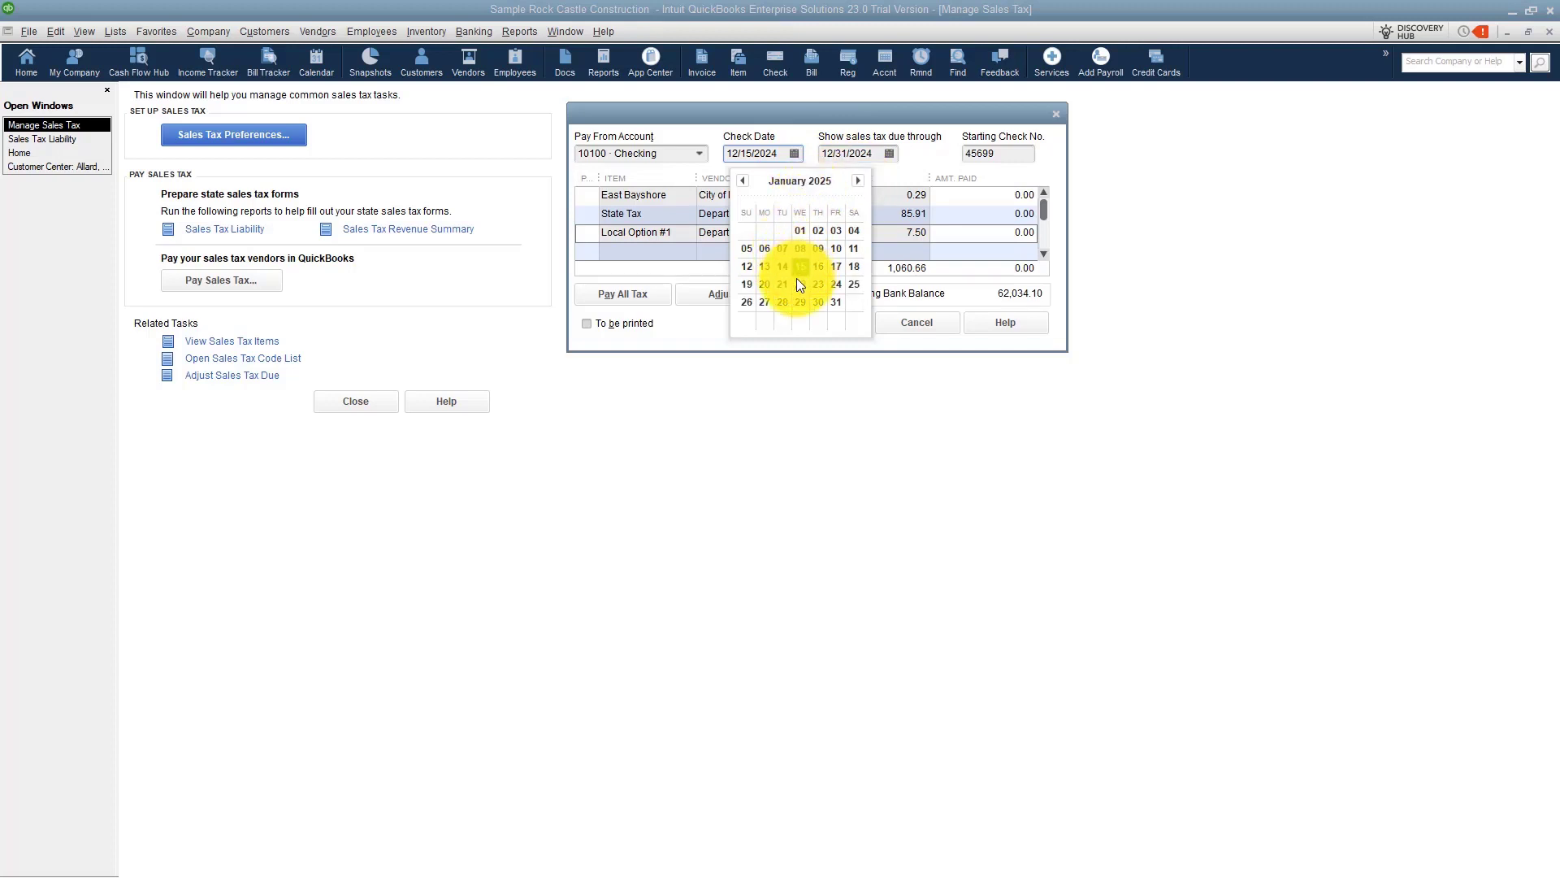
pyautogui.click(767, 285)
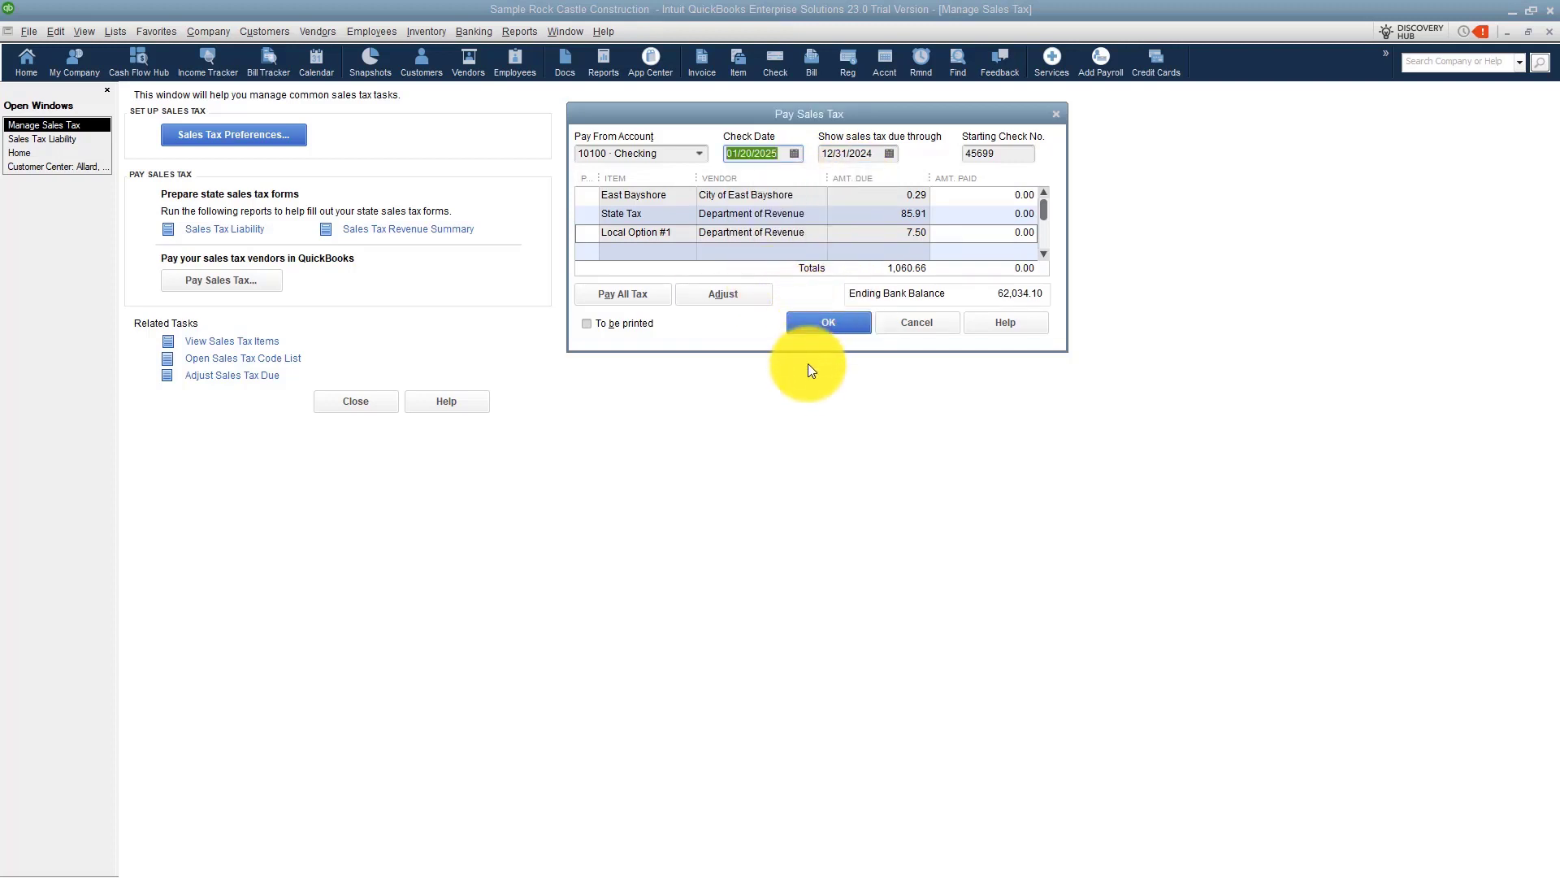
pyautogui.click(1015, 156)
pyautogui.press('BackSpace')
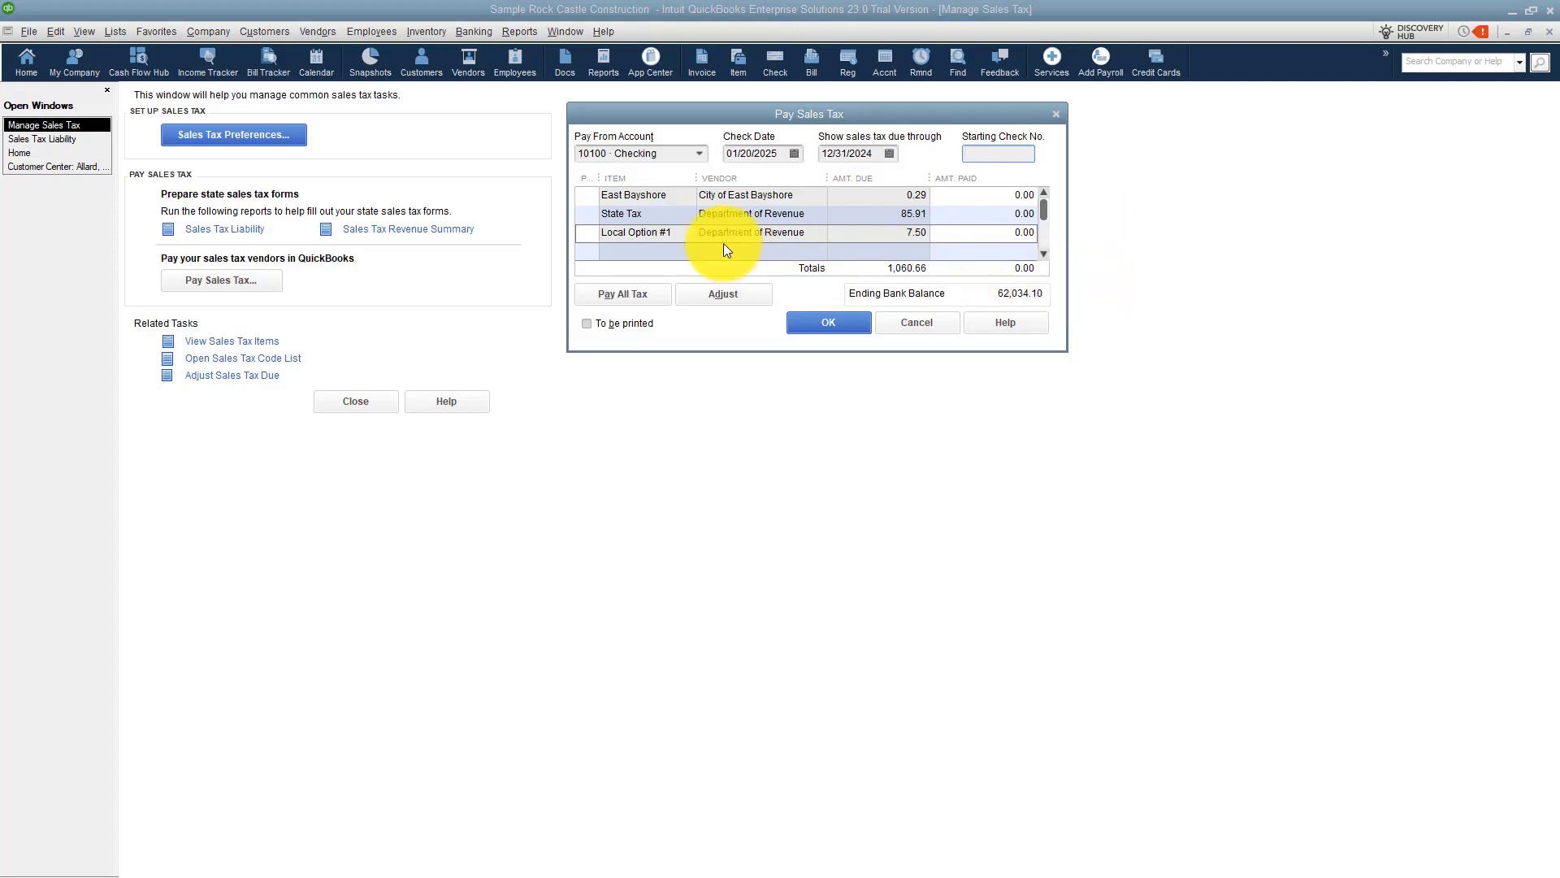
# Mark State Tax, Local Option #1, Educational Tax, Local Option #2 and San Tomas for payment and confirm the sales tax payment.
pyautogui.click(587, 233)
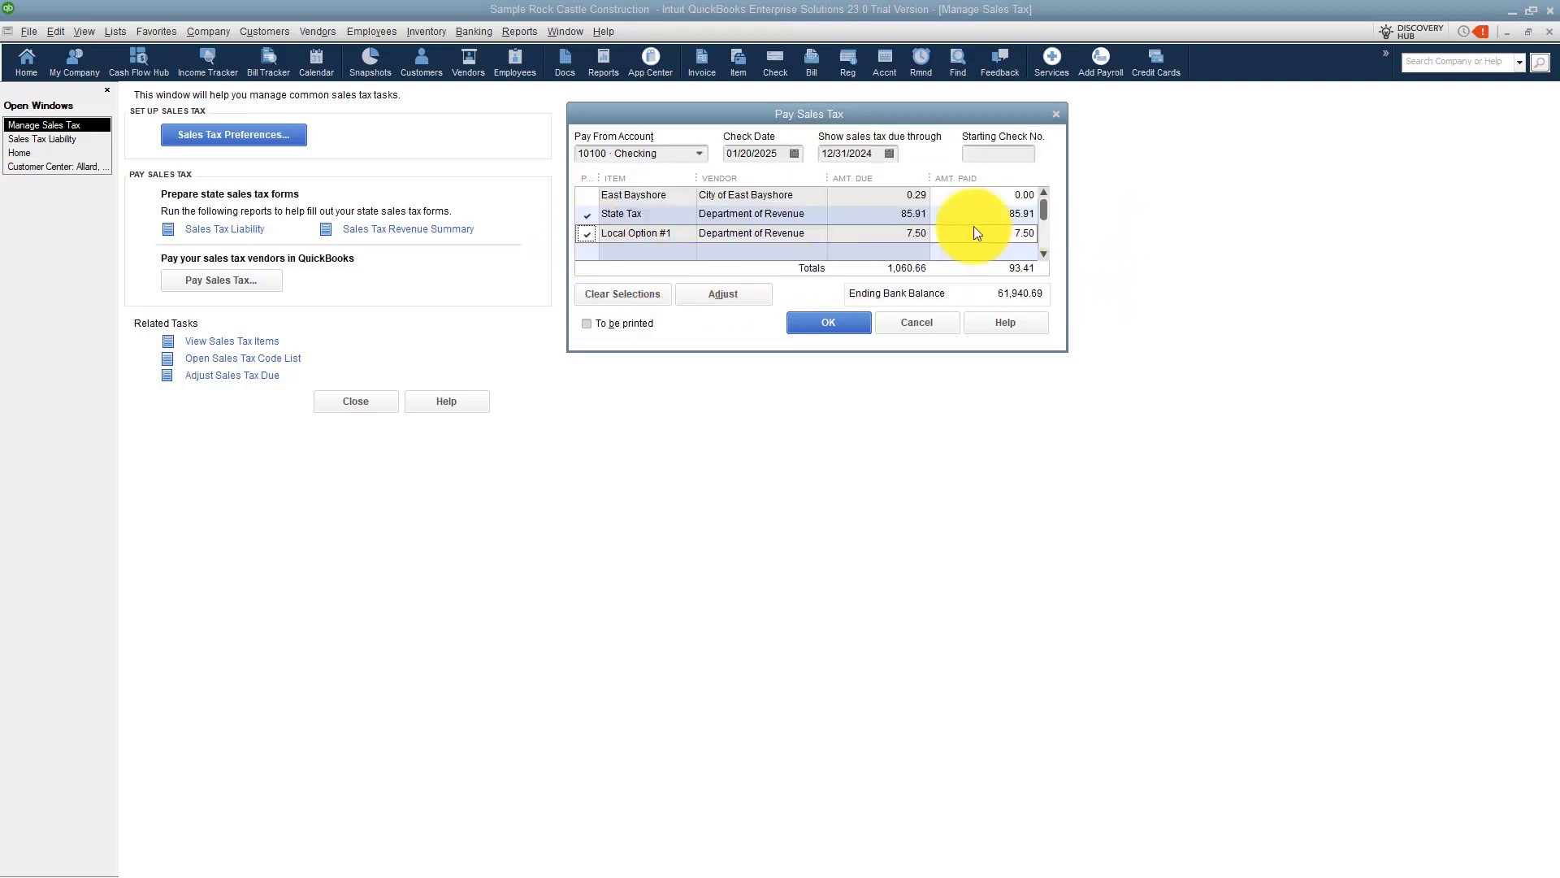
pyautogui.scroll(-2, 1044, 218)
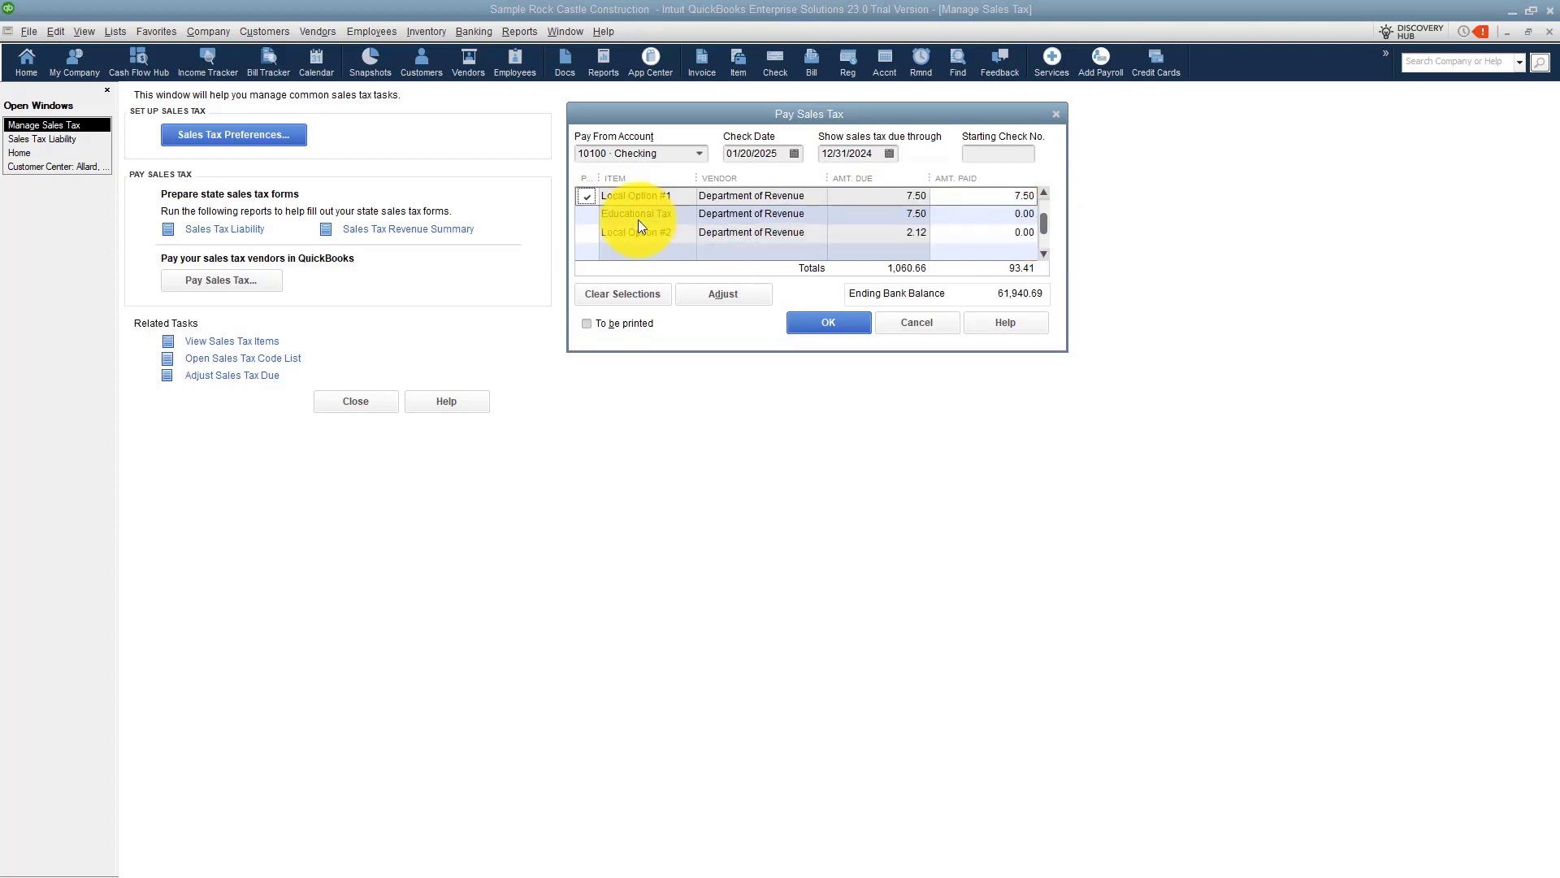
pyautogui.click(586, 214)
pyautogui.click(590, 233)
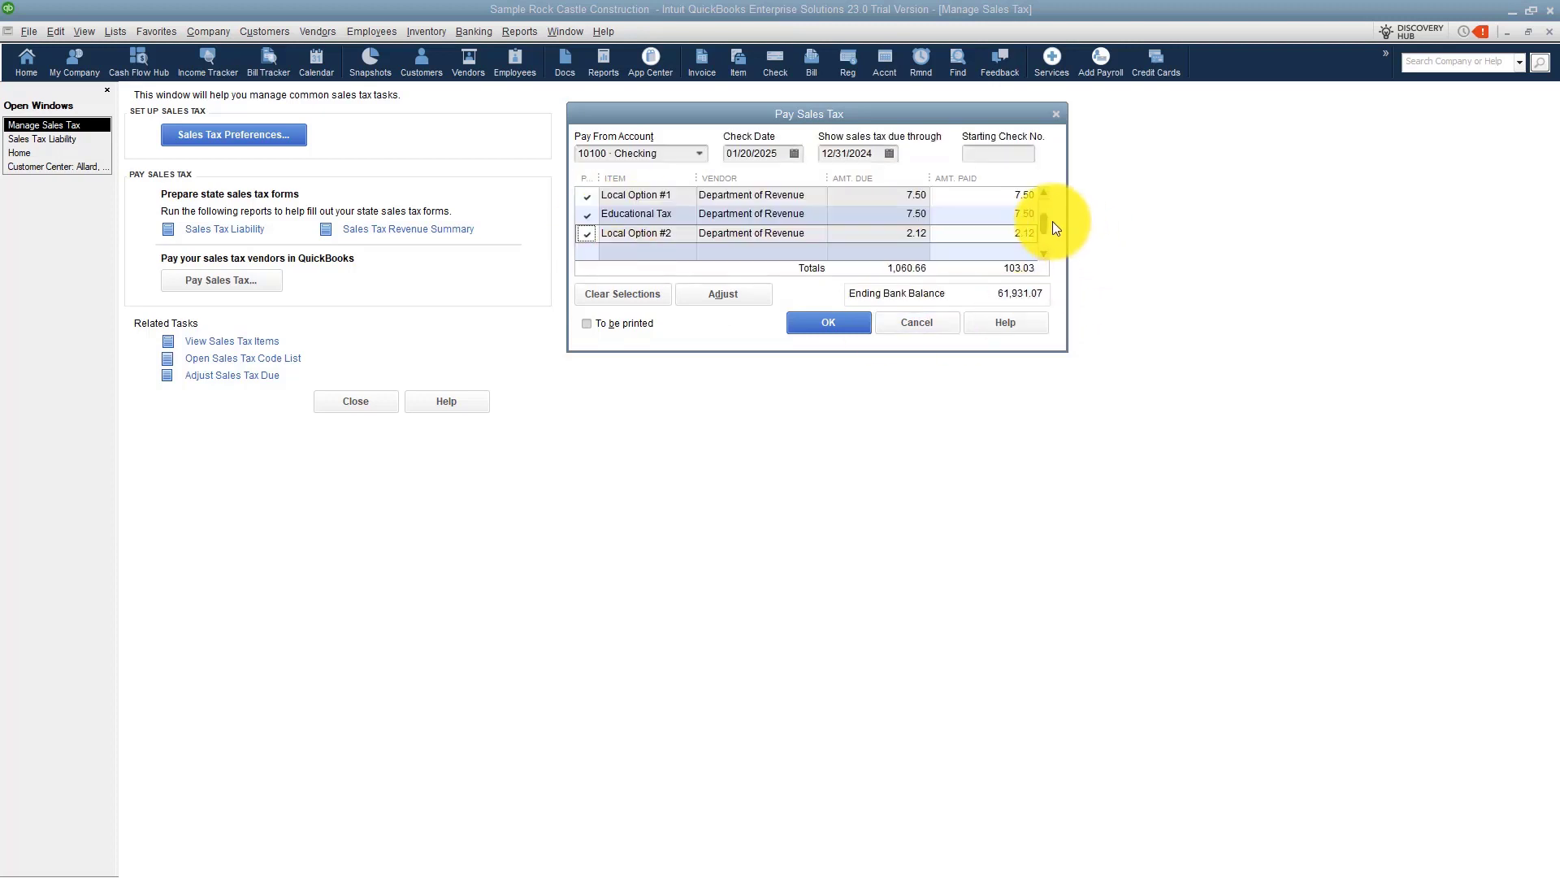
pyautogui.scroll(-1, 1045, 222)
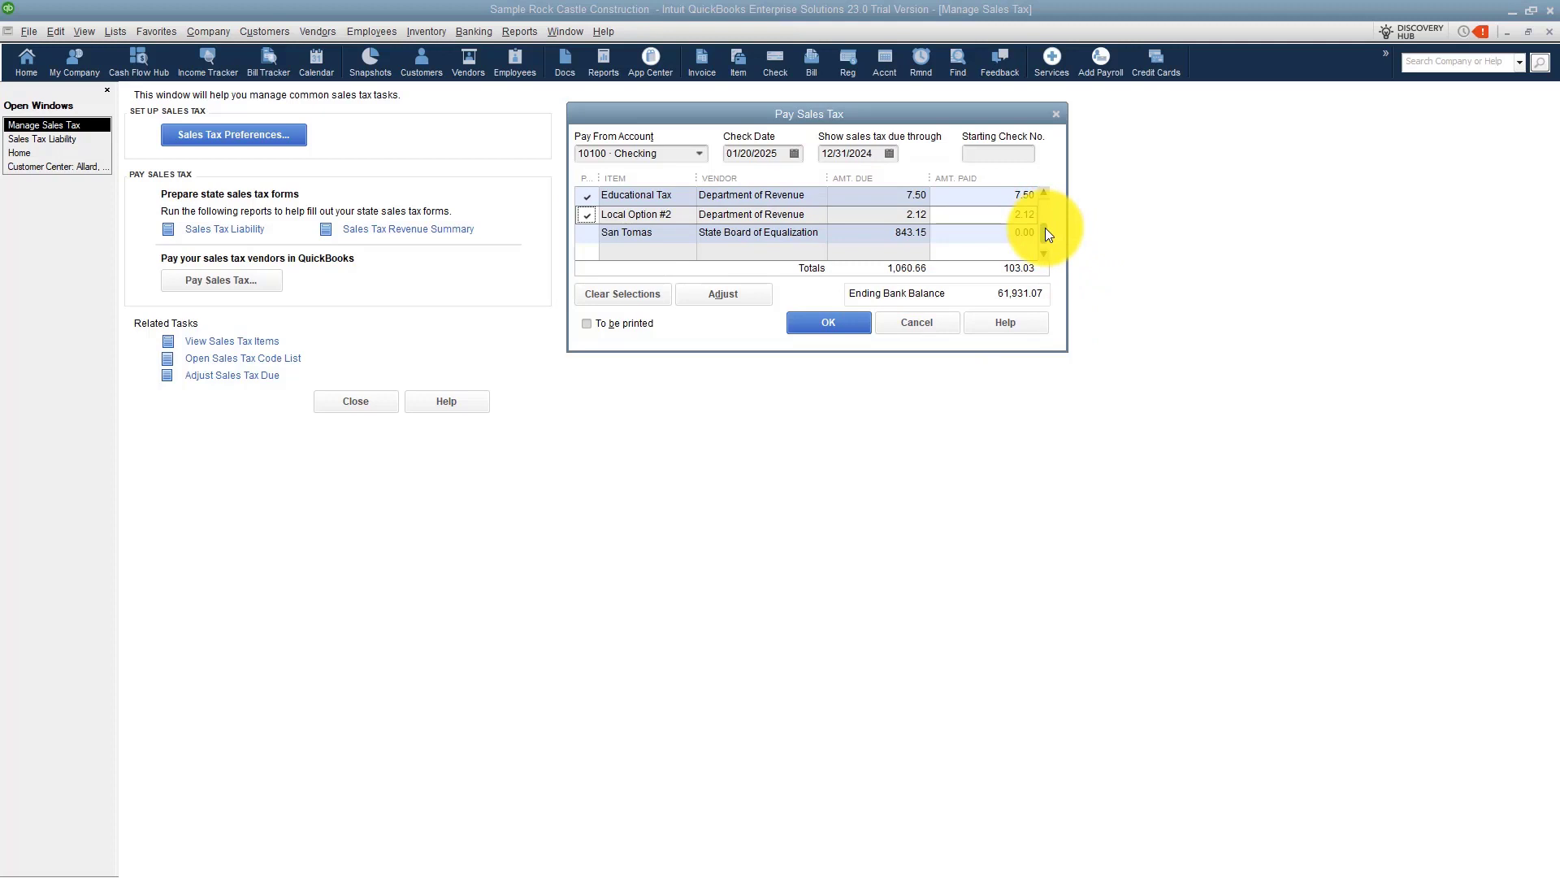
pyautogui.click(590, 235)
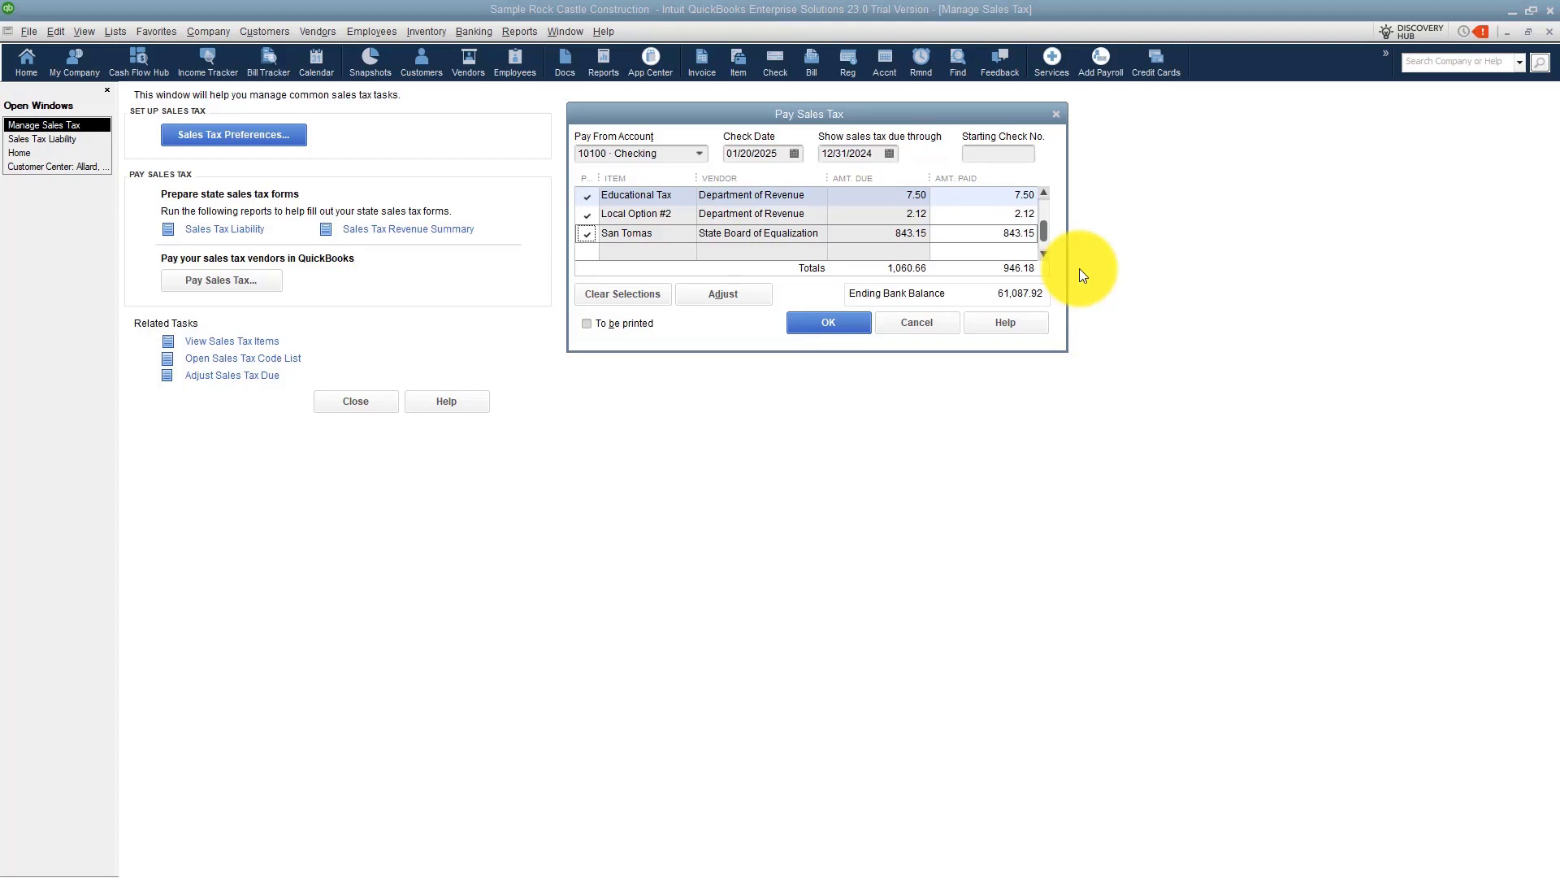
pyautogui.click(1008, 214)
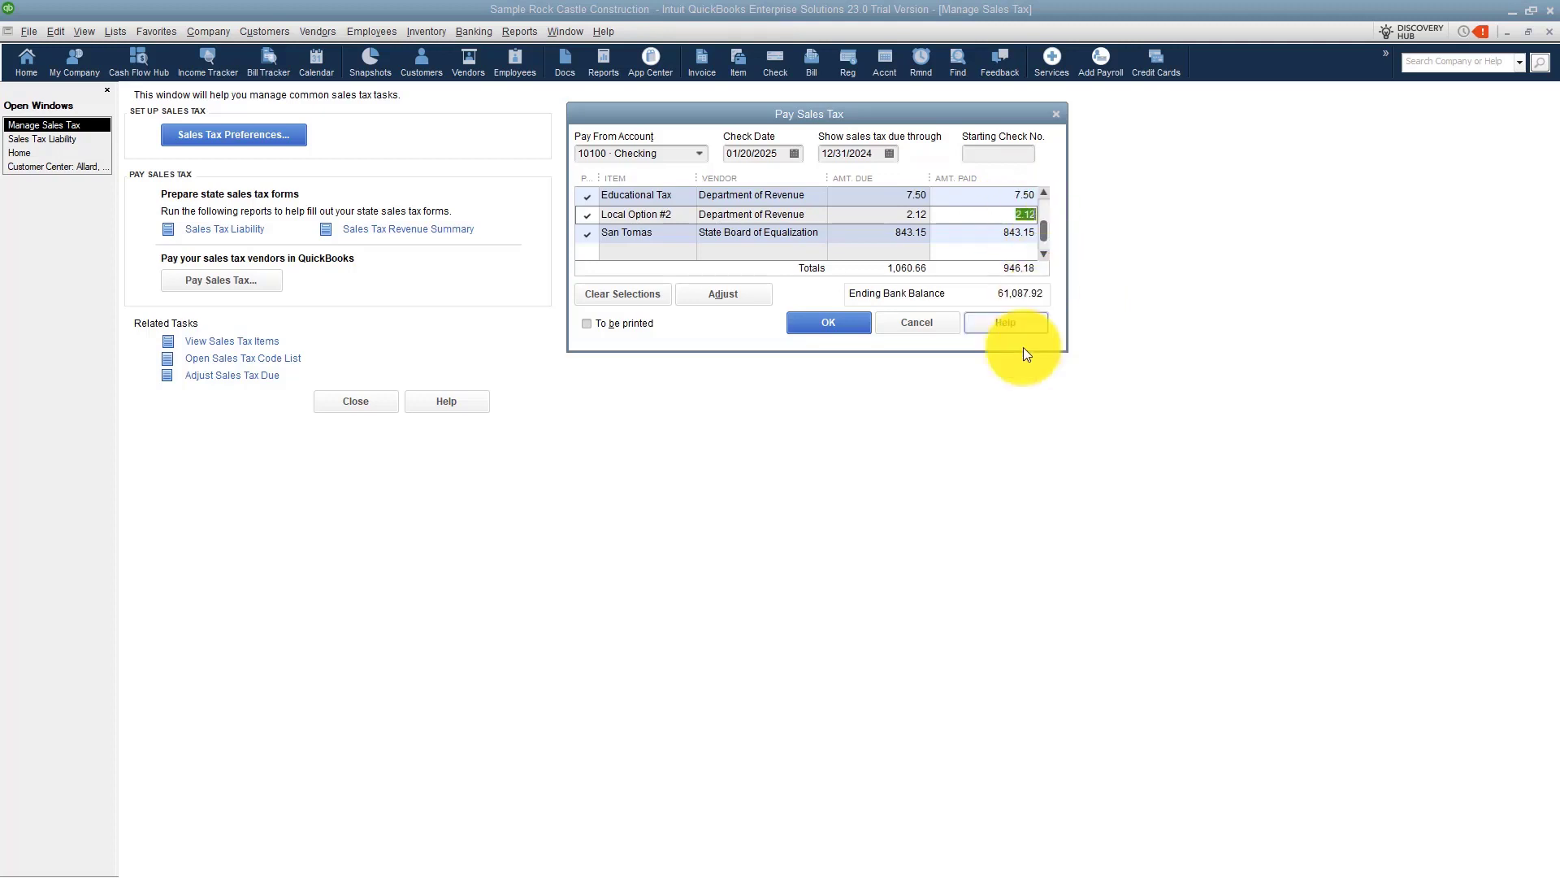
pyautogui.click(834, 327)
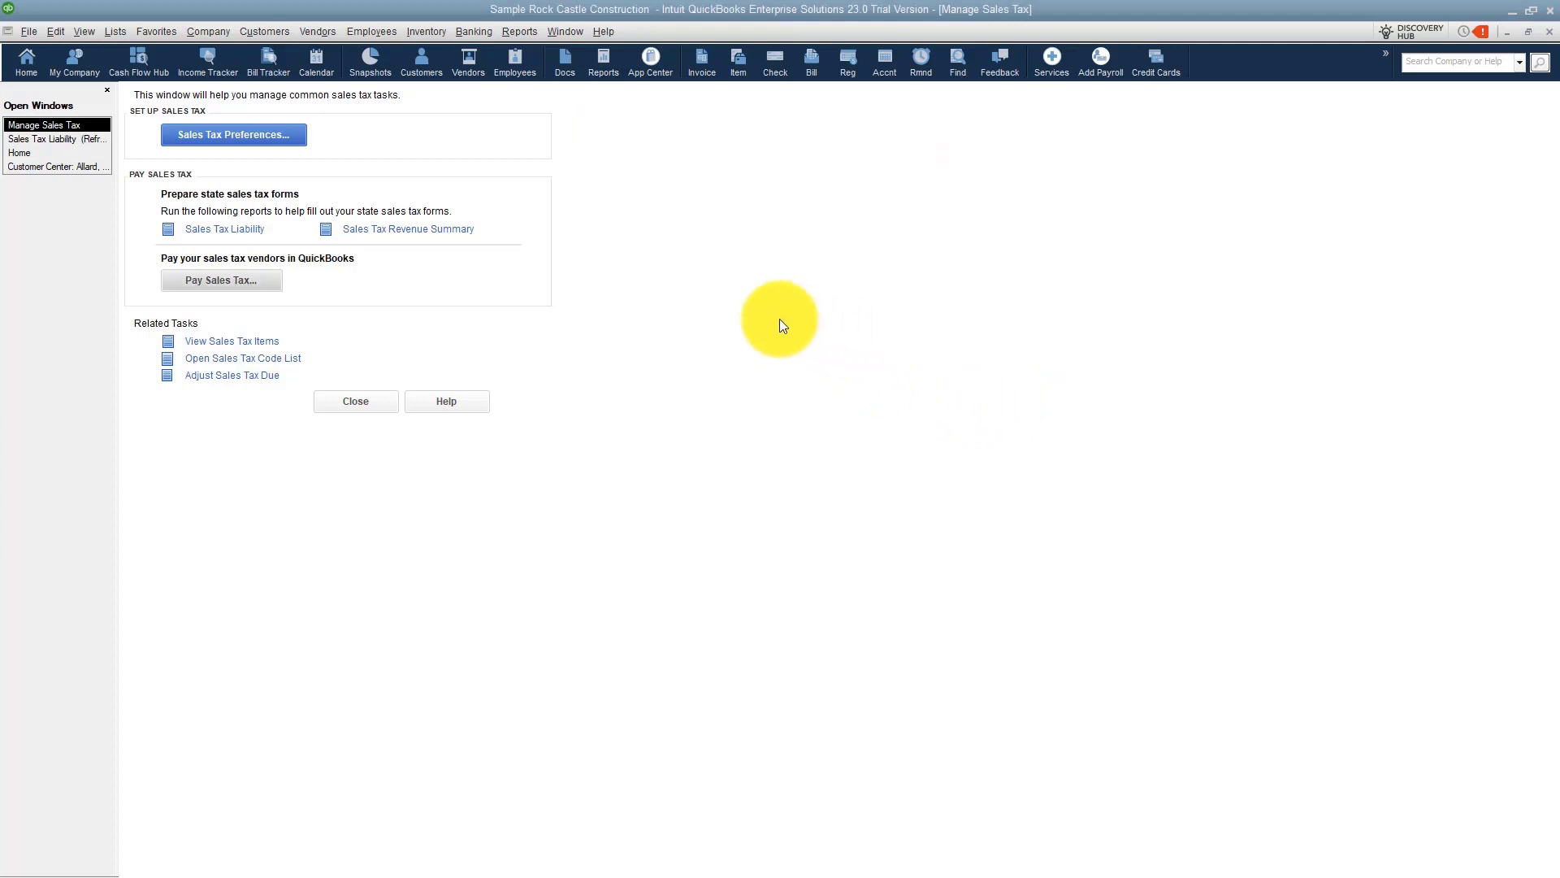
# Open the 10100 Checking register and examine the Department of Revenue sales tax payment check.
pyautogui.click(23, 153)
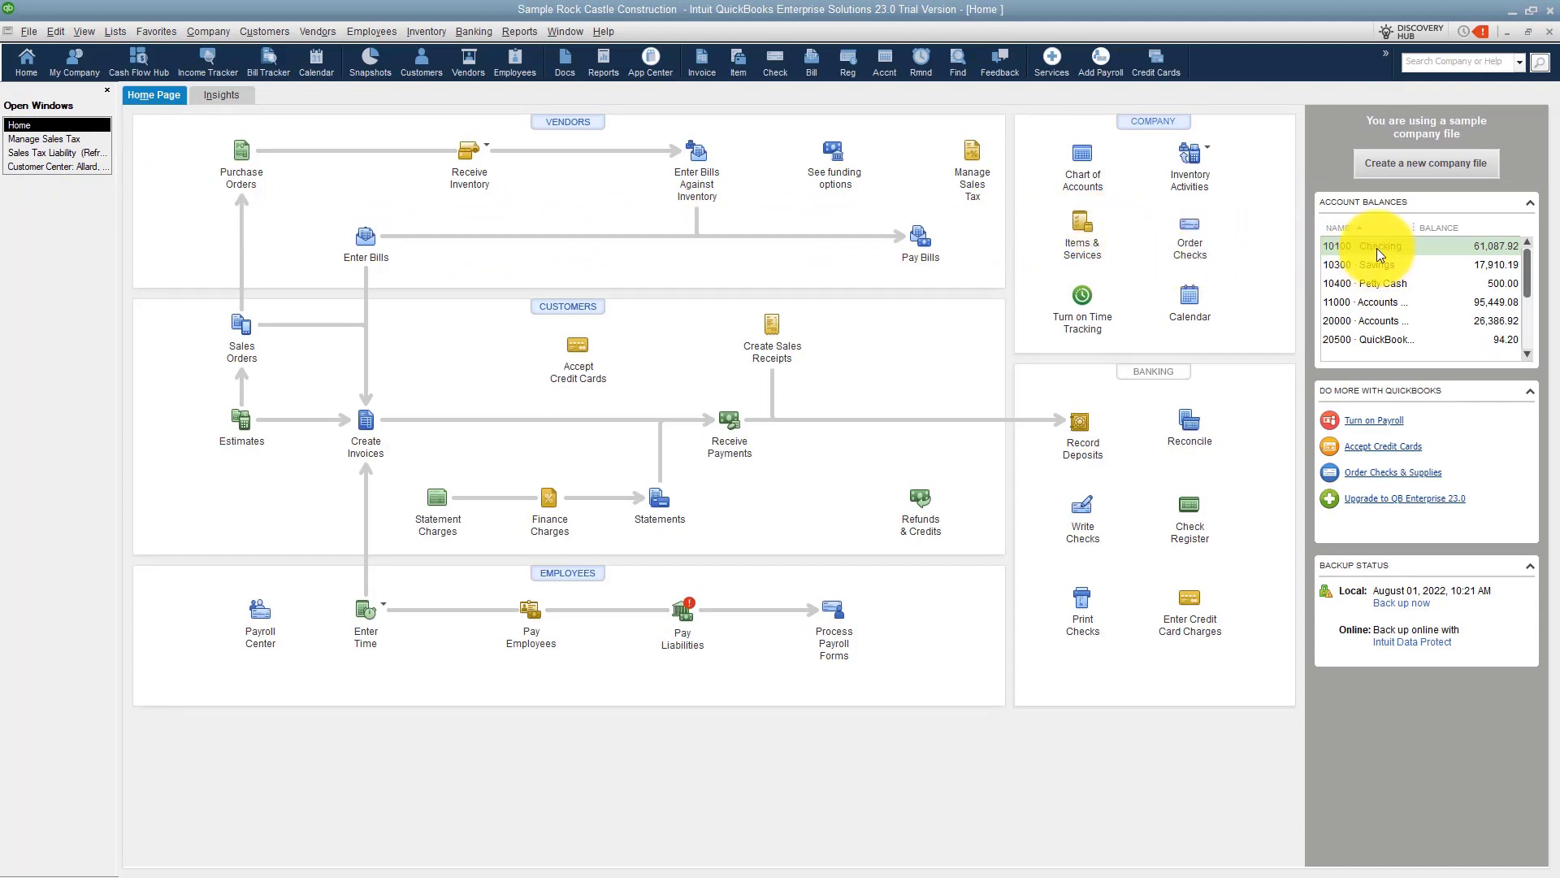
pyautogui.click(1188, 533)
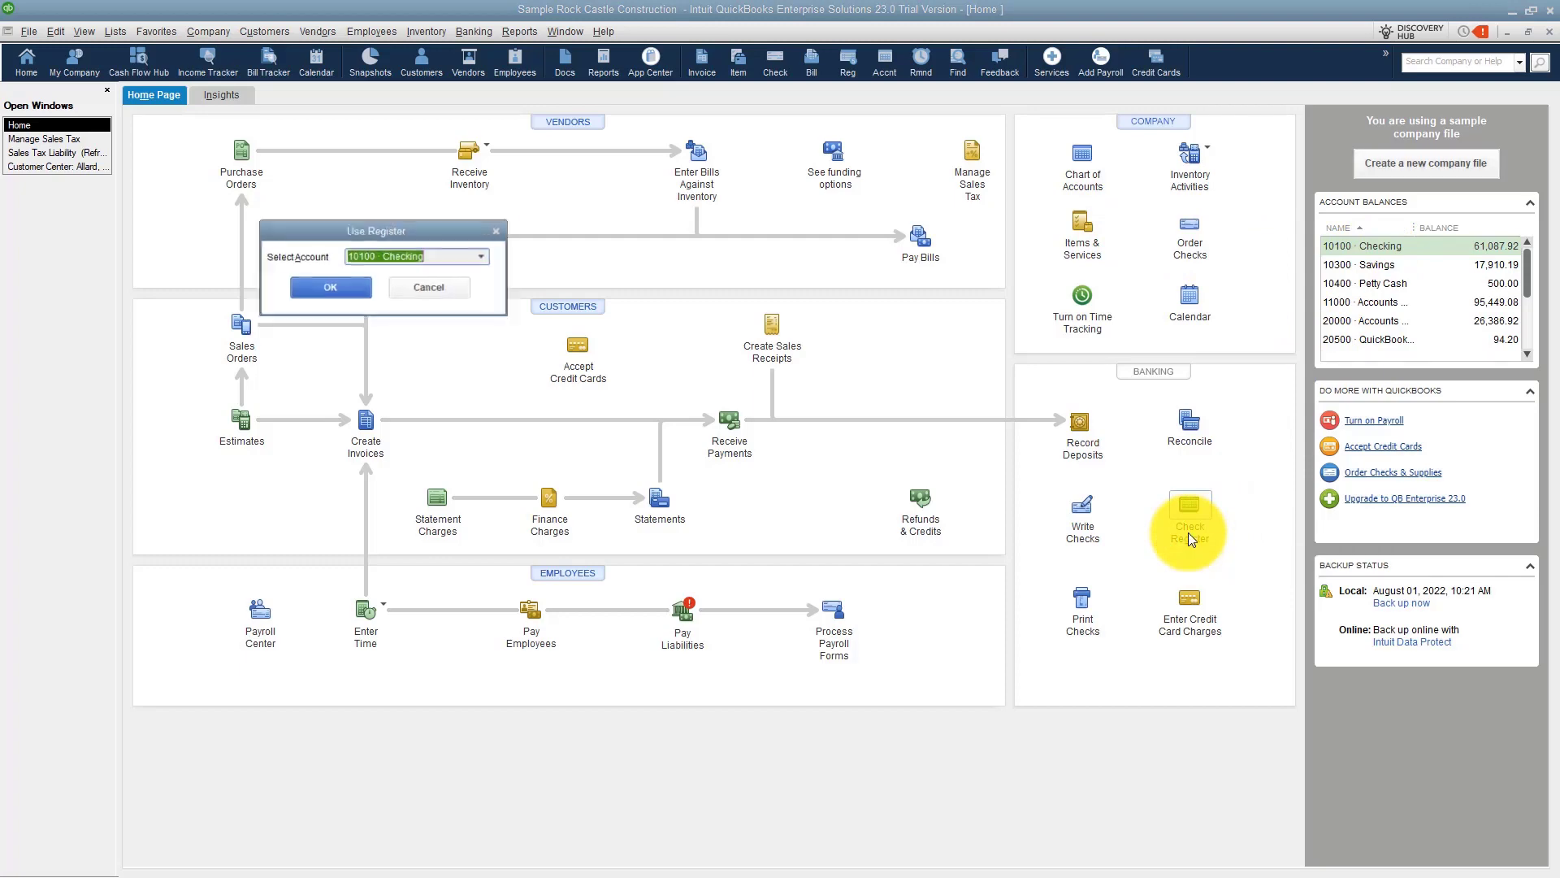
pyautogui.click(350, 291)
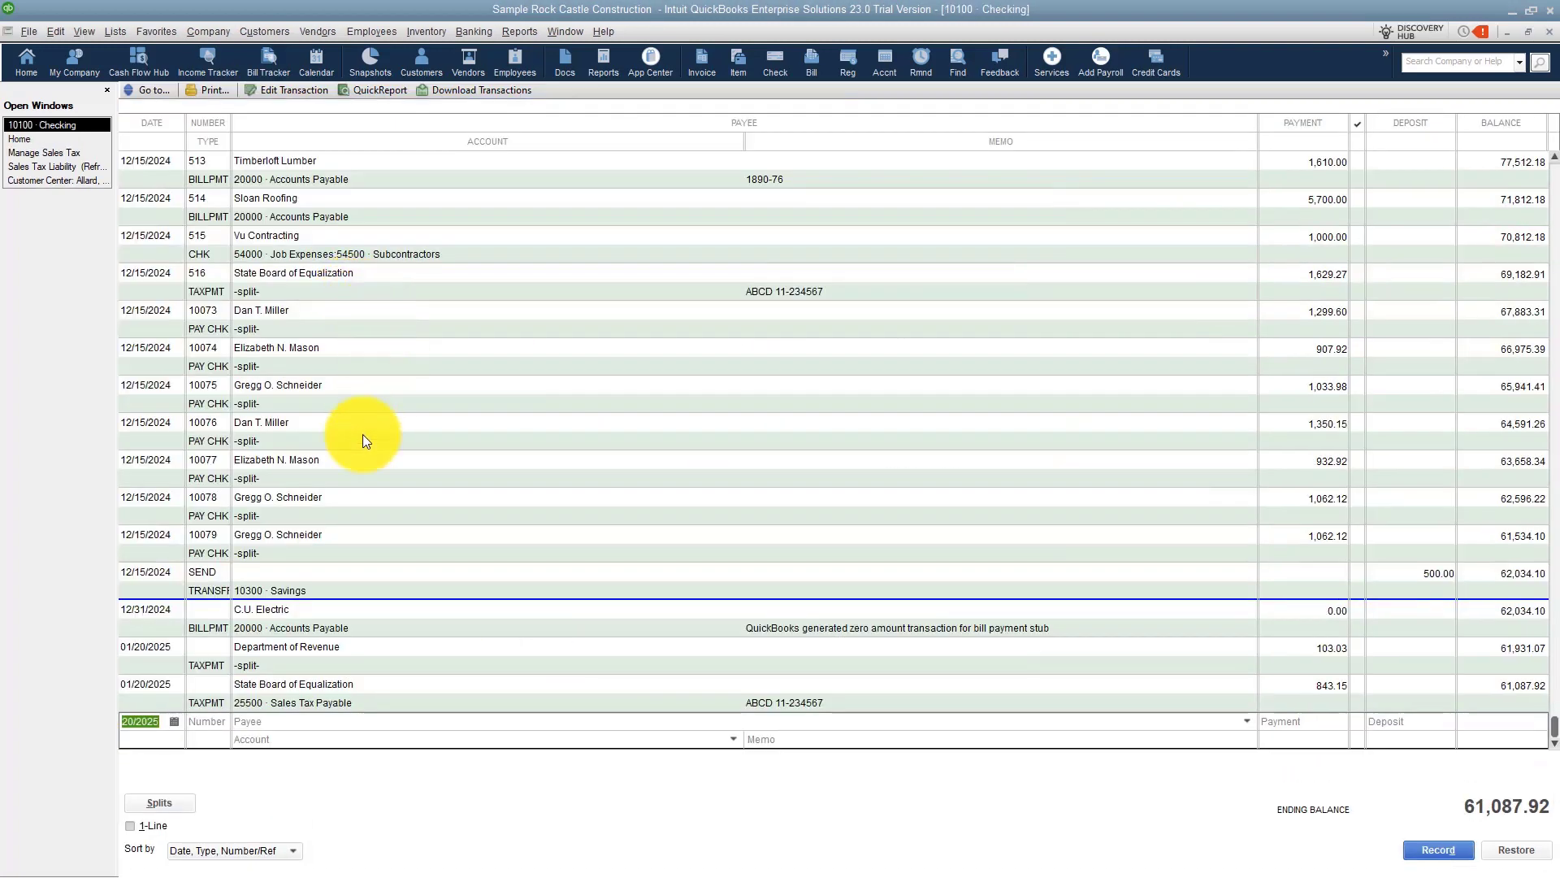
pyautogui.click(217, 668)
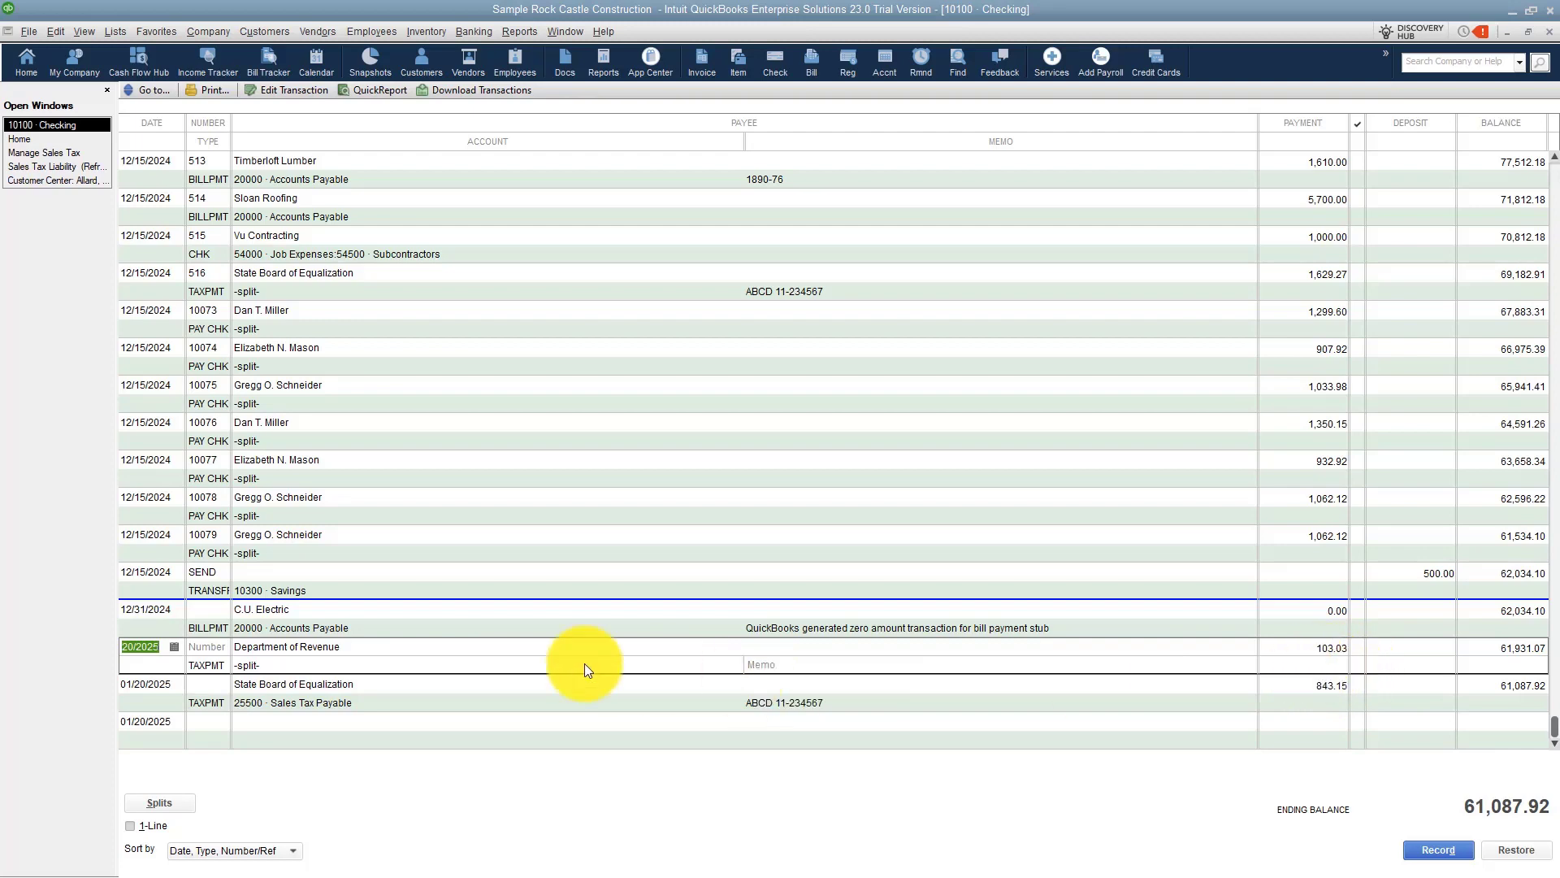
pyautogui.doubleClick(211, 665)
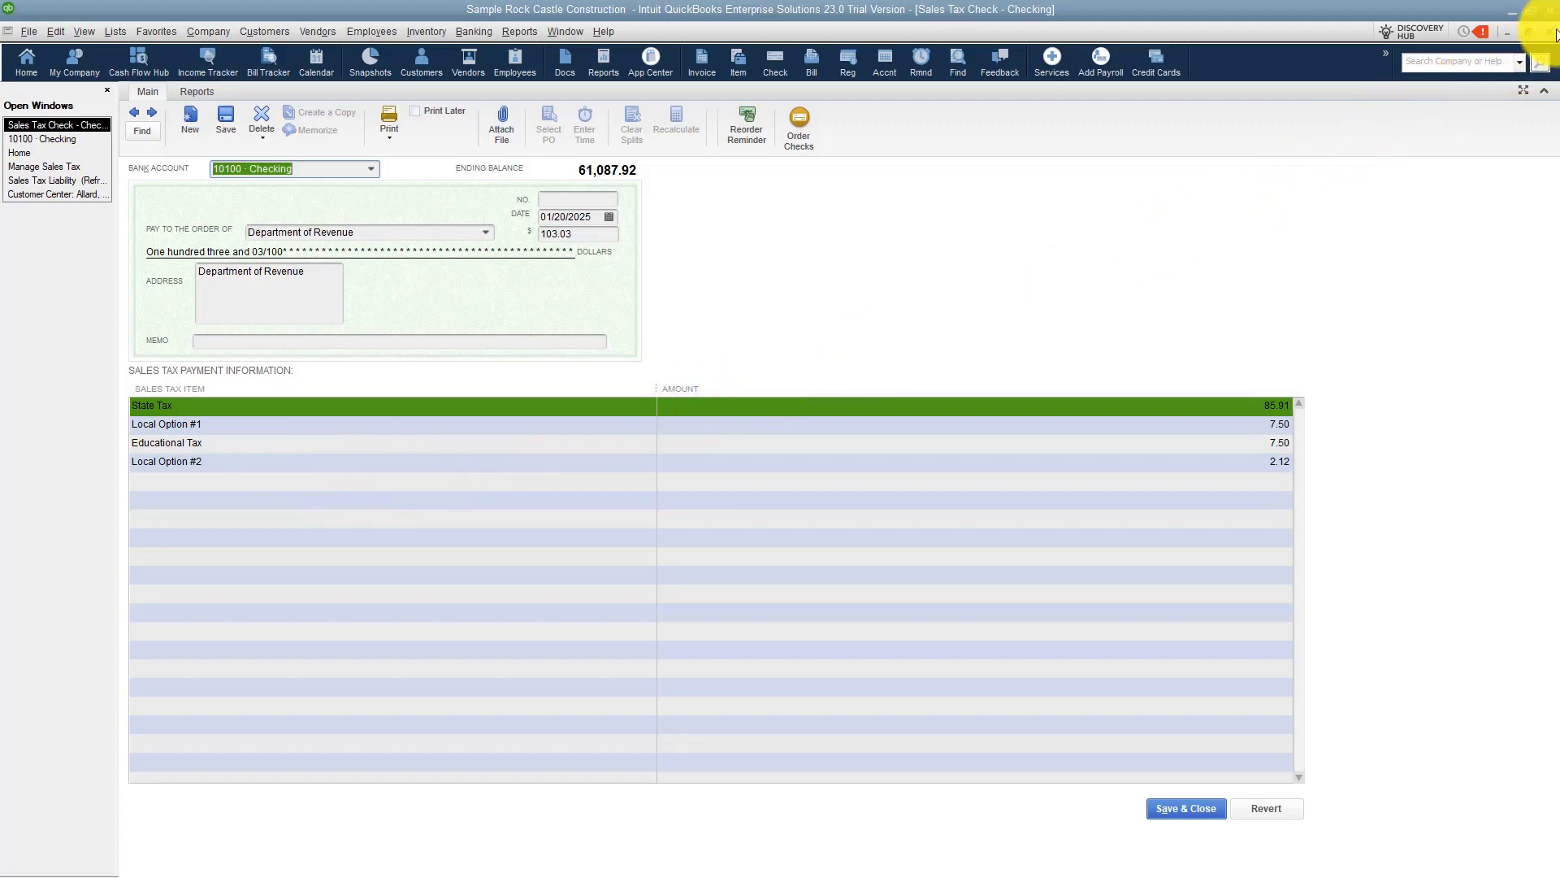
pyautogui.click(1551, 32)
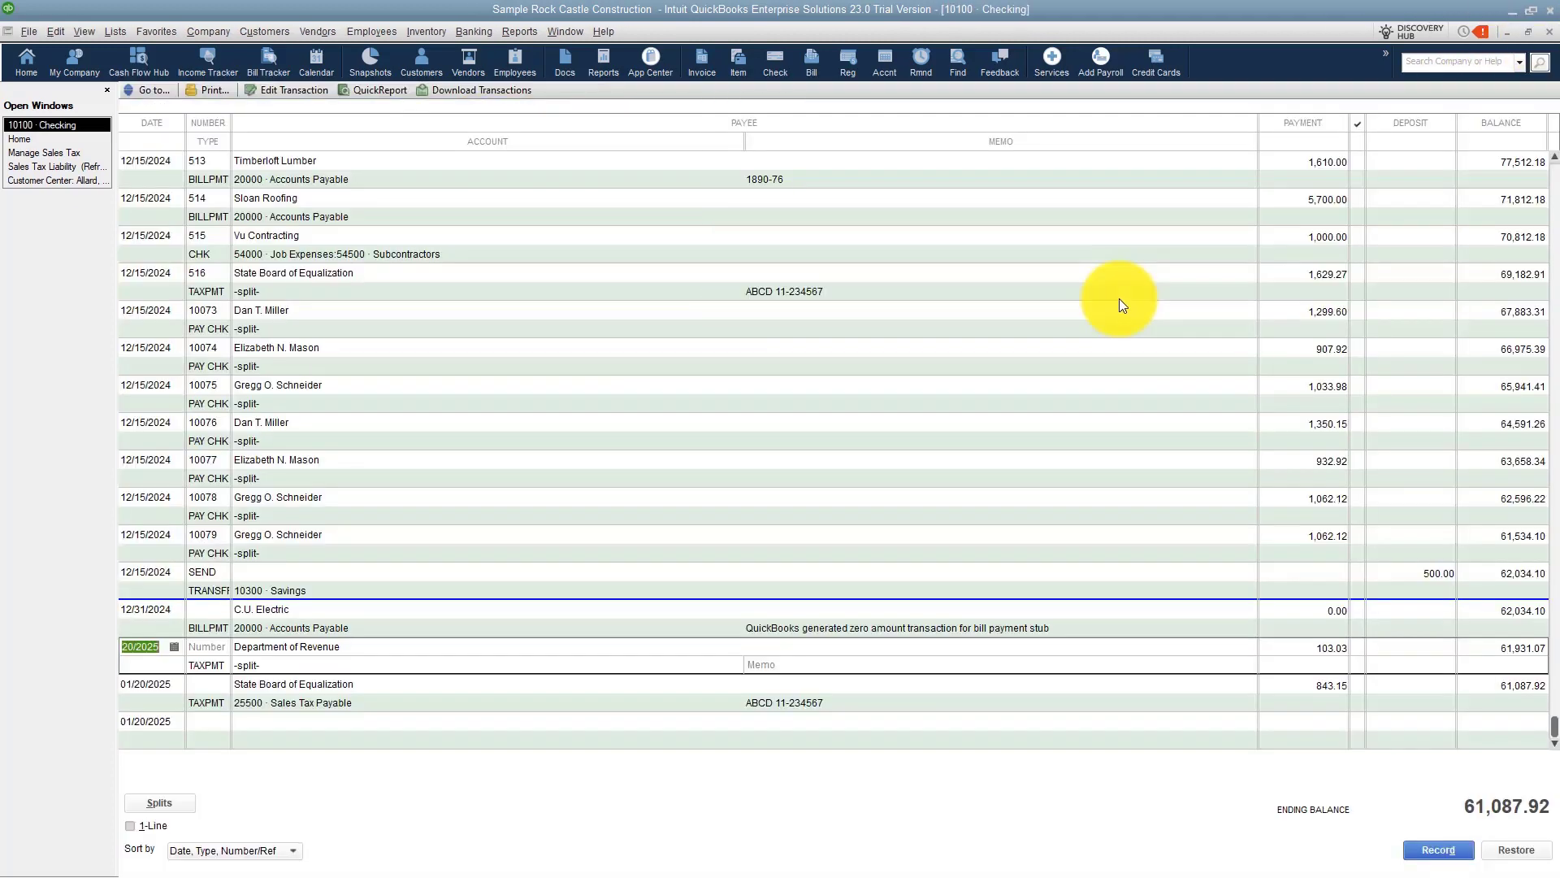